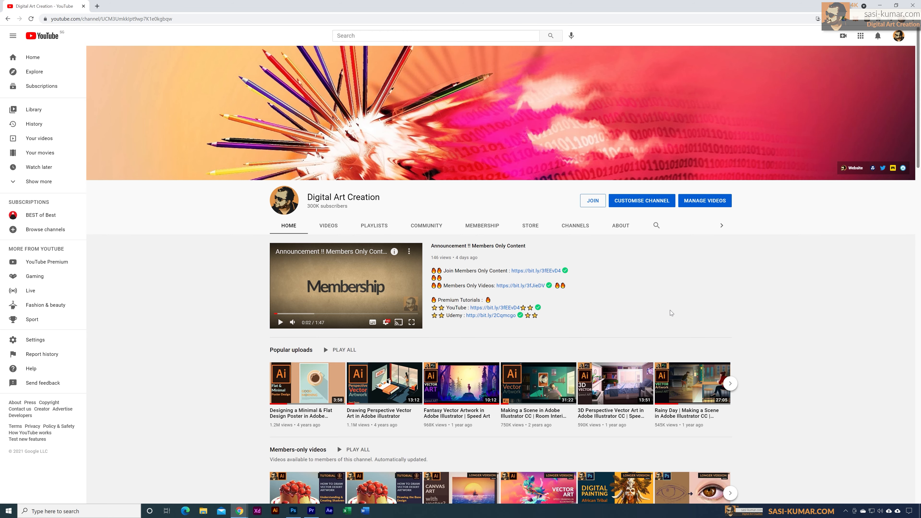
# Look through the channel's members-only videos playlist and return to the channel page
pyautogui.scroll(-5, 849, 272)
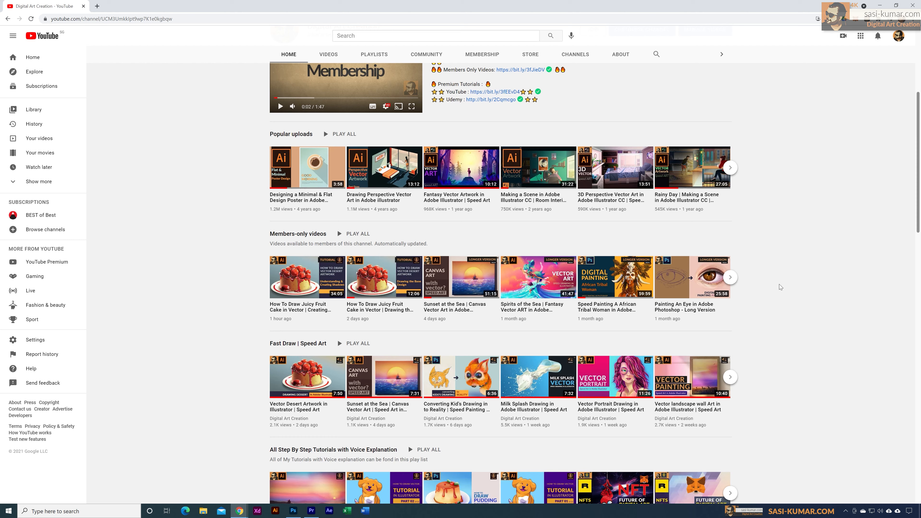
pyautogui.click(315, 237)
pyautogui.scroll(-5, 490, 269)
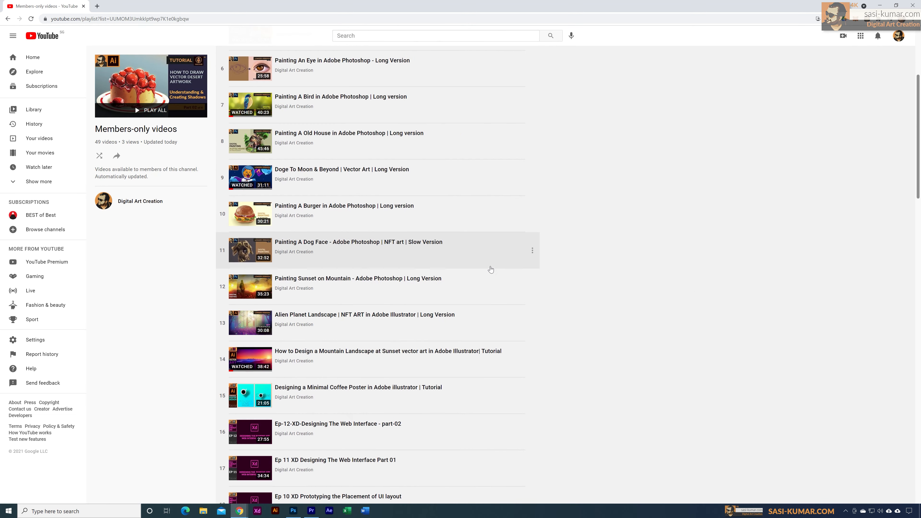
pyautogui.scroll(-15, 491, 269)
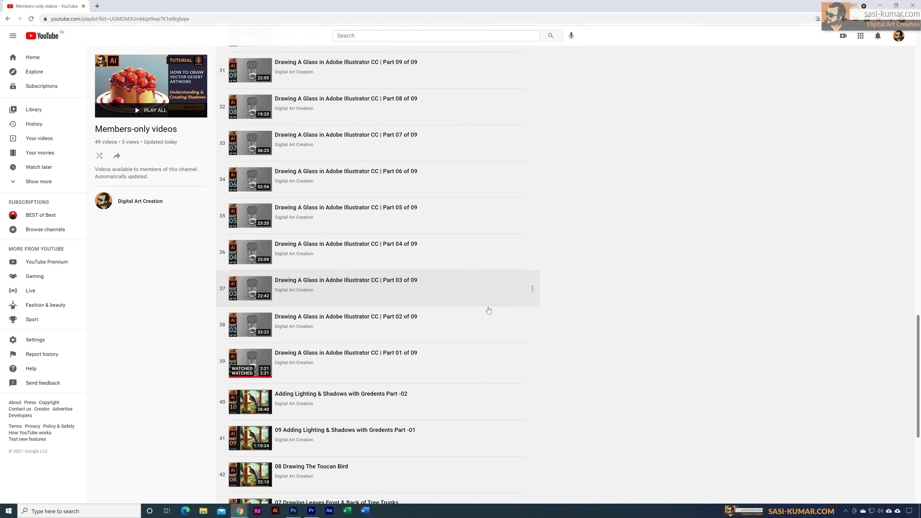
pyautogui.scroll(-6, 489, 310)
pyautogui.scroll(10, 500, 368)
pyautogui.scroll(20, 499, 368)
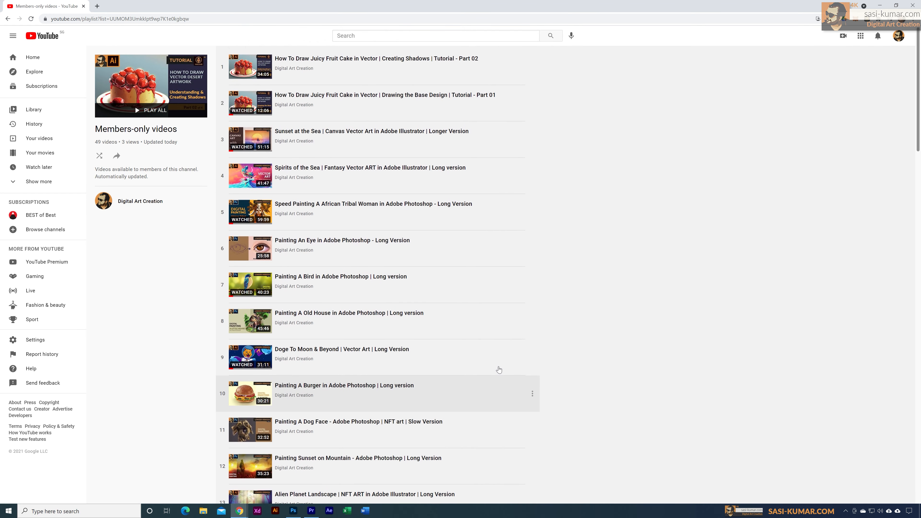
pyautogui.click(8, 18)
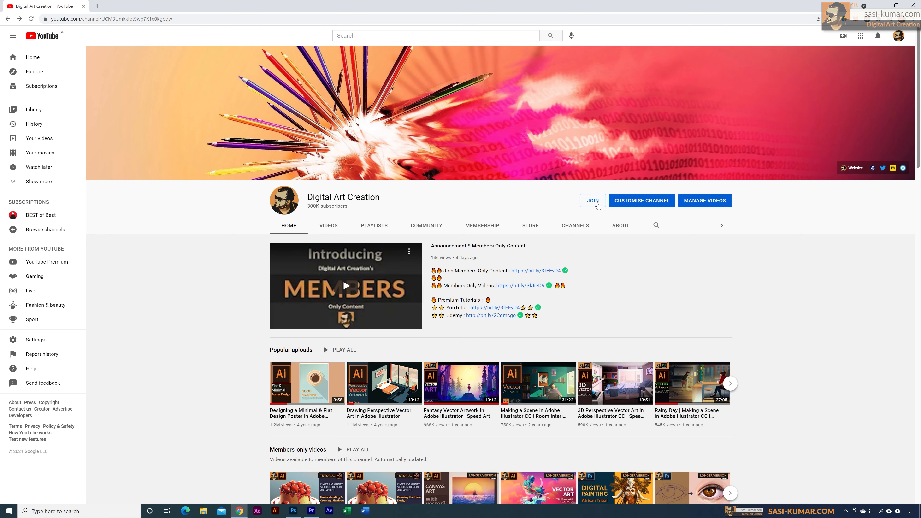
# Open the channel's membership offer and review the monthly price and perks of Premium Tutorial Access
pyautogui.click(597, 204)
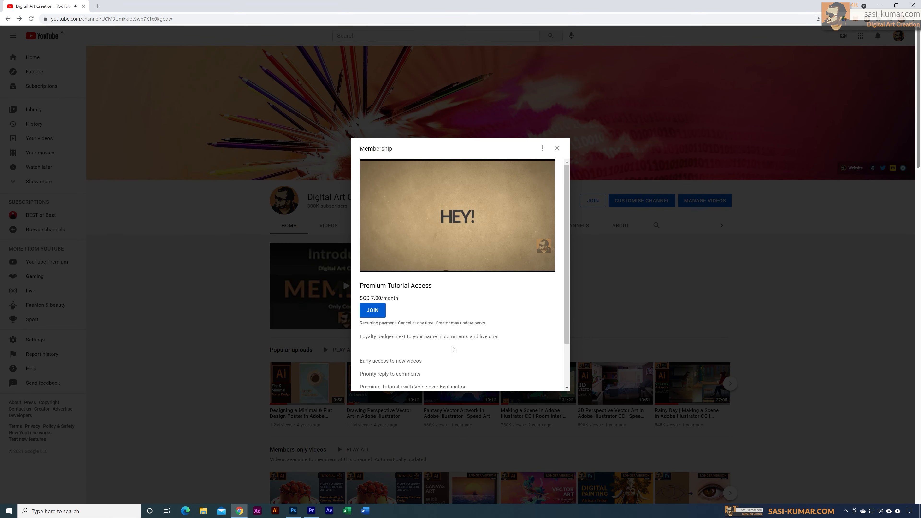
pyautogui.scroll(-2, 454, 349)
pyautogui.moveTo(399, 246); pyautogui.dragTo(363, 245)
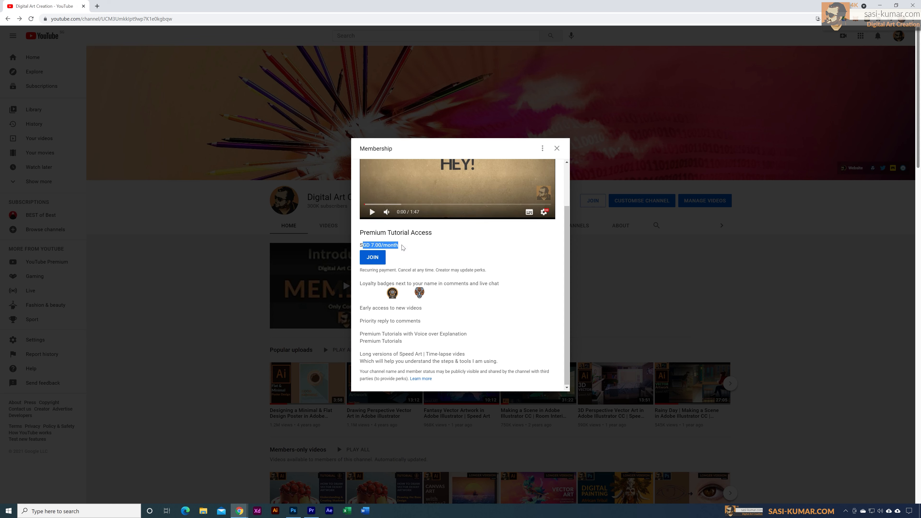
pyautogui.scroll(2, 423, 261)
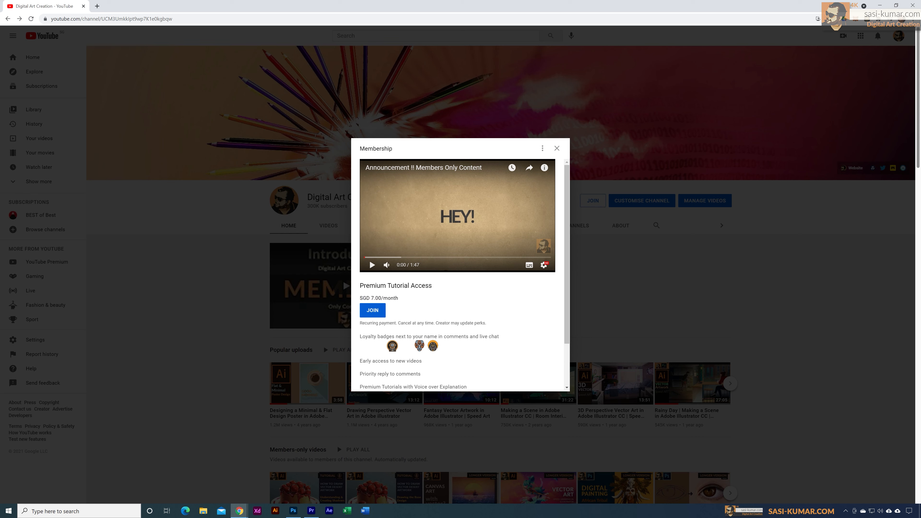
pyautogui.doubleClick(376, 298)
pyautogui.scroll(-2, 512, 330)
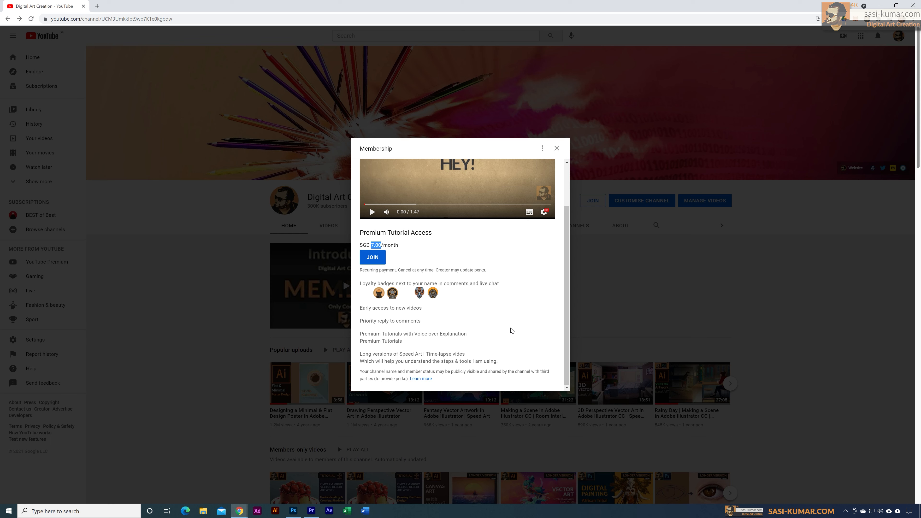
pyautogui.scroll(2, 512, 330)
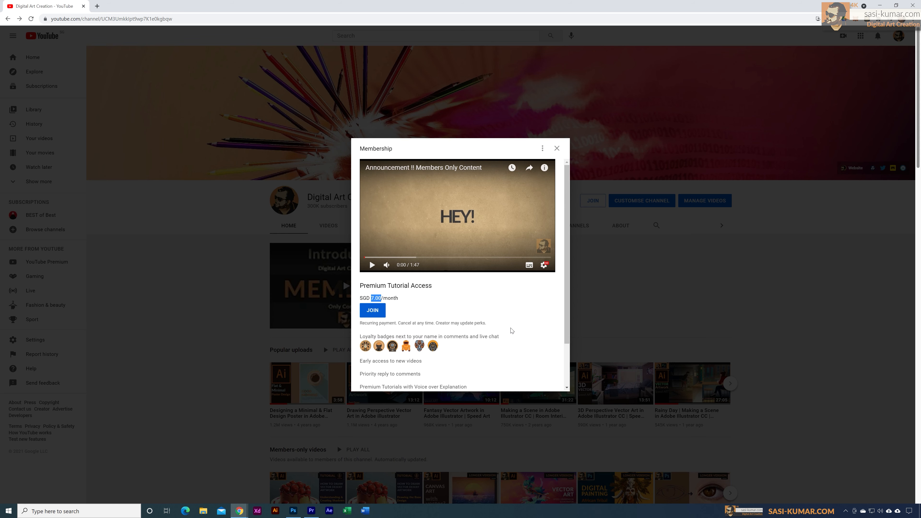
pyautogui.click(375, 298)
pyautogui.doubleClick(376, 298)
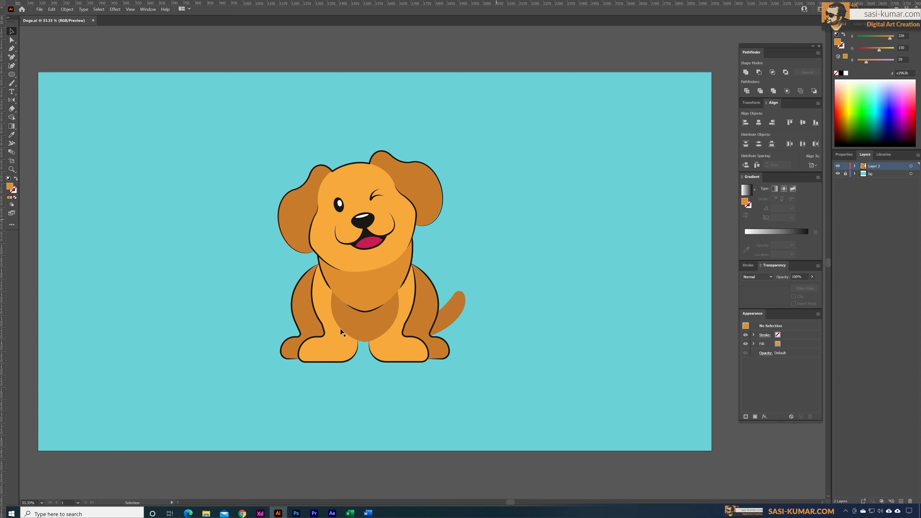
pyautogui.moveTo(497, 120)
pyautogui.mouseDown()
pyautogui.moveTo(515, 109)
pyautogui.moveTo(504, 126)
pyautogui.moveTo(460, 117)
pyautogui.mouseUp()
pyautogui.moveTo(486, 125)
pyautogui.mouseDown()
pyautogui.moveTo(468, 140)
pyautogui.moveTo(491, 164)
pyautogui.moveTo(526, 155)
pyautogui.mouseUp()
pyautogui.moveTo(524, 130)
pyautogui.mouseDown()
pyautogui.moveTo(547, 137)
pyautogui.moveTo(551, 112)
pyautogui.mouseUp()
pyautogui.moveTo(528, 98)
pyautogui.mouseDown()
pyautogui.moveTo(543, 78)
pyautogui.moveTo(511, 74)
pyautogui.mouseUp()
pyautogui.moveTo(496, 91); pyautogui.dragTo(496, 83)
pyautogui.moveTo(520, 134)
pyautogui.mouseDown()
pyautogui.moveTo(557, 208)
pyautogui.moveTo(574, 202)
pyautogui.mouseUp()
pyautogui.moveTo(590, 158)
pyautogui.mouseDown()
pyautogui.moveTo(585, 202)
pyautogui.moveTo(598, 183)
pyautogui.mouseUp()
pyautogui.moveTo(606, 147); pyautogui.dragTo(598, 182)
pyautogui.moveTo(586, 164); pyautogui.dragTo(615, 148)
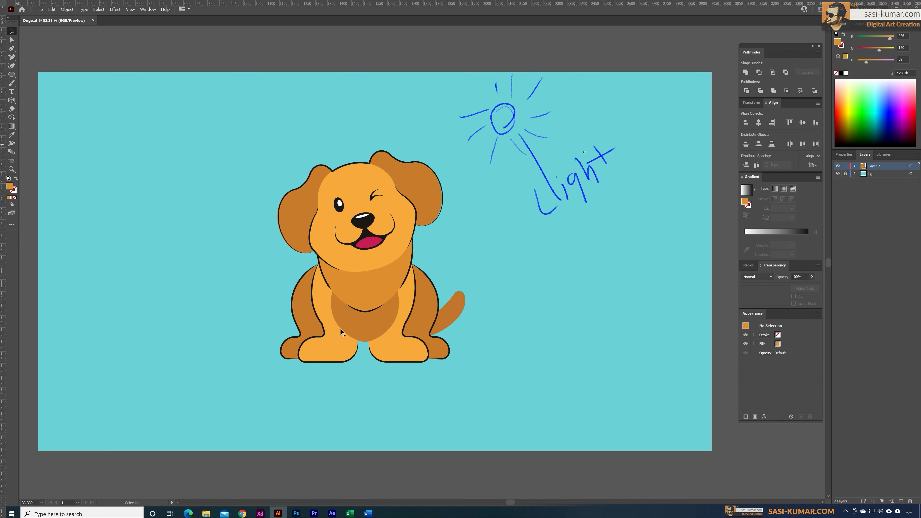
pyautogui.moveTo(382, 152)
pyautogui.mouseDown()
pyautogui.moveTo(453, 219)
pyautogui.moveTo(409, 144)
pyautogui.mouseUp()
pyautogui.moveTo(372, 172); pyautogui.dragTo(414, 217)
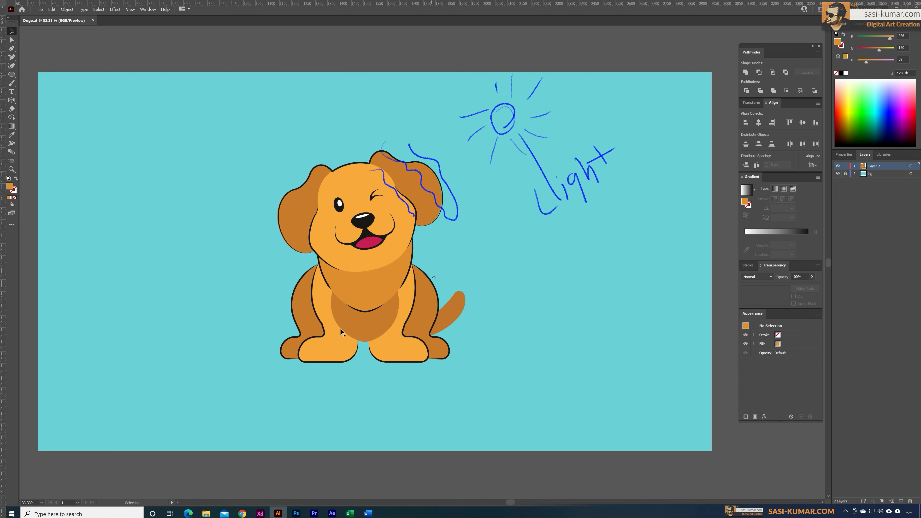
pyautogui.moveTo(414, 269); pyautogui.dragTo(435, 301)
pyautogui.moveTo(313, 264); pyautogui.dragTo(297, 289)
pyautogui.moveTo(442, 313)
pyautogui.mouseDown()
pyautogui.moveTo(454, 297)
pyautogui.moveTo(463, 315)
pyautogui.mouseUp()
pyautogui.moveTo(413, 275); pyautogui.dragTo(411, 313)
pyautogui.moveTo(391, 208)
pyautogui.mouseDown()
pyautogui.moveTo(402, 232)
pyautogui.moveTo(398, 260)
pyautogui.mouseUp()
pyautogui.moveTo(307, 188)
pyautogui.mouseDown()
pyautogui.moveTo(321, 166)
pyautogui.moveTo(333, 169)
pyautogui.mouseUp()
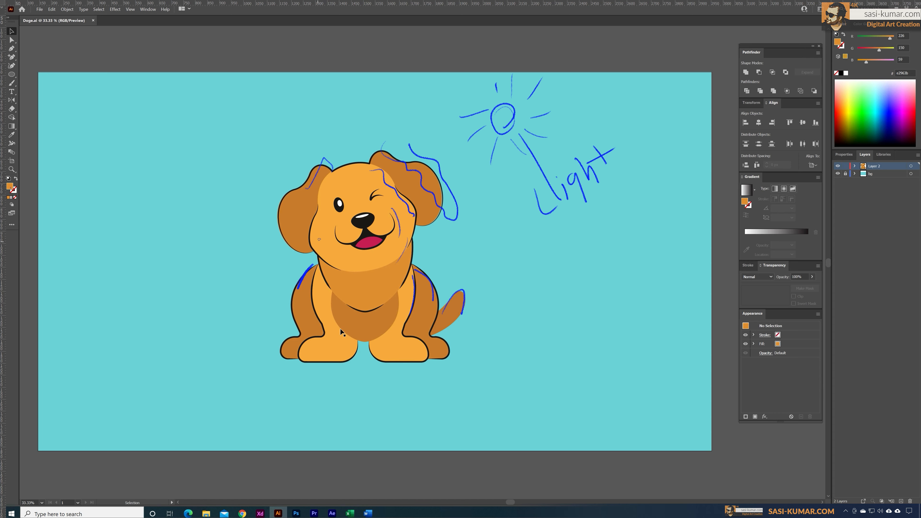
pyautogui.moveTo(319, 240)
pyautogui.mouseDown()
pyautogui.moveTo(330, 259)
pyautogui.moveTo(322, 239)
pyautogui.moveTo(340, 250)
pyautogui.moveTo(362, 247)
pyautogui.moveTo(356, 235)
pyautogui.moveTo(358, 283)
pyautogui.moveTo(372, 290)
pyautogui.moveTo(354, 296)
pyautogui.moveTo(348, 279)
pyautogui.moveTo(355, 335)
pyautogui.moveTo(347, 310)
pyautogui.moveTo(328, 295)
pyautogui.mouseUp()
pyautogui.moveTo(303, 339)
pyautogui.mouseDown()
pyautogui.moveTo(308, 318)
pyautogui.moveTo(302, 327)
pyautogui.mouseUp()
pyautogui.moveTo(374, 344)
pyautogui.mouseDown()
pyautogui.moveTo(381, 364)
pyautogui.moveTo(387, 334)
pyautogui.mouseUp()
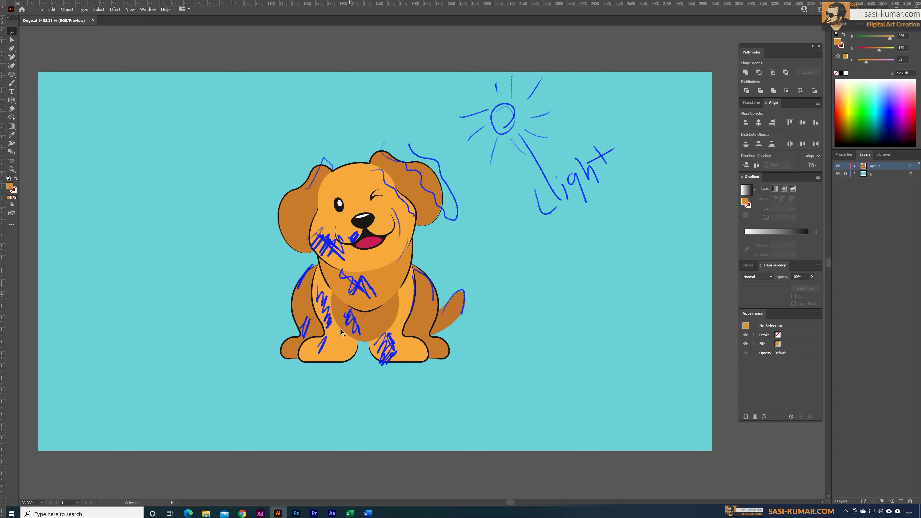
pyautogui.moveTo(397, 165)
pyautogui.mouseDown()
pyautogui.moveTo(414, 168)
pyautogui.moveTo(465, 264)
pyautogui.moveTo(459, 228)
pyautogui.mouseUp()
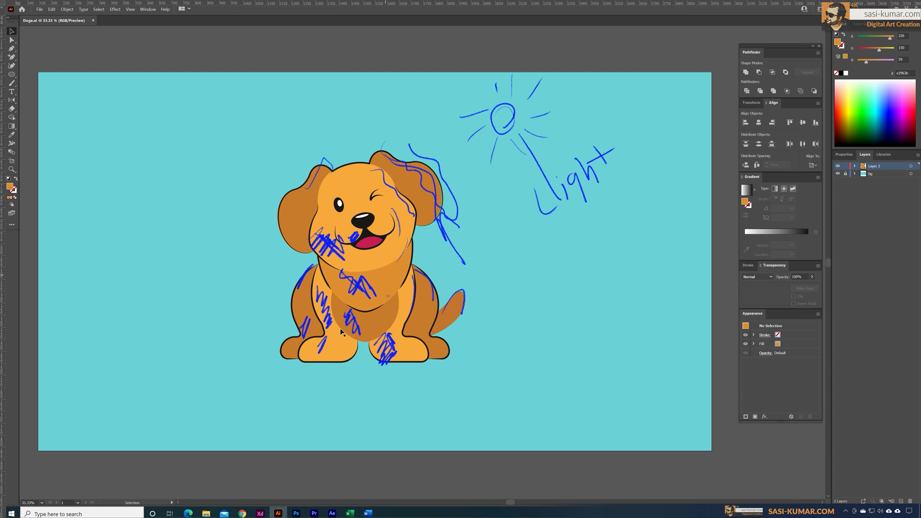
pyautogui.moveTo(507, 256)
pyautogui.mouseDown()
pyautogui.moveTo(425, 327)
pyautogui.moveTo(450, 323)
pyautogui.mouseUp()
pyautogui.moveTo(416, 361)
pyautogui.mouseDown()
pyautogui.moveTo(333, 351)
pyautogui.moveTo(224, 363)
pyautogui.moveTo(248, 391)
pyautogui.moveTo(371, 393)
pyautogui.moveTo(417, 357)
pyautogui.mouseUp()
pyautogui.moveTo(369, 310); pyautogui.dragTo(385, 337)
pyautogui.moveTo(355, 317); pyautogui.dragTo(379, 348)
pyautogui.moveTo(328, 328)
pyautogui.mouseDown()
pyautogui.moveTo(366, 367)
pyautogui.moveTo(346, 366)
pyautogui.mouseUp()
pyautogui.moveTo(328, 335)
pyautogui.mouseDown()
pyautogui.moveTo(344, 349)
pyautogui.moveTo(333, 332)
pyautogui.mouseUp()
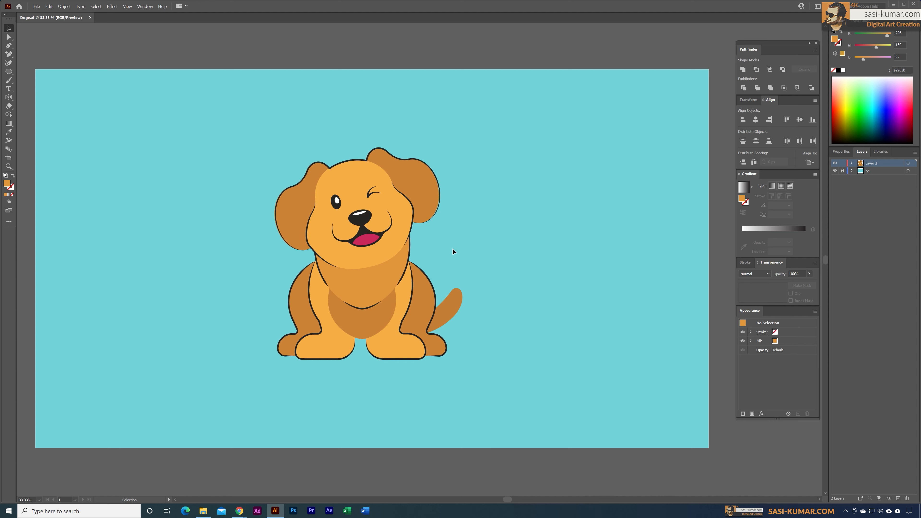
# Recolour both of the dog's ears with the light orange fill sampled from the head
pyautogui.click(427, 176)
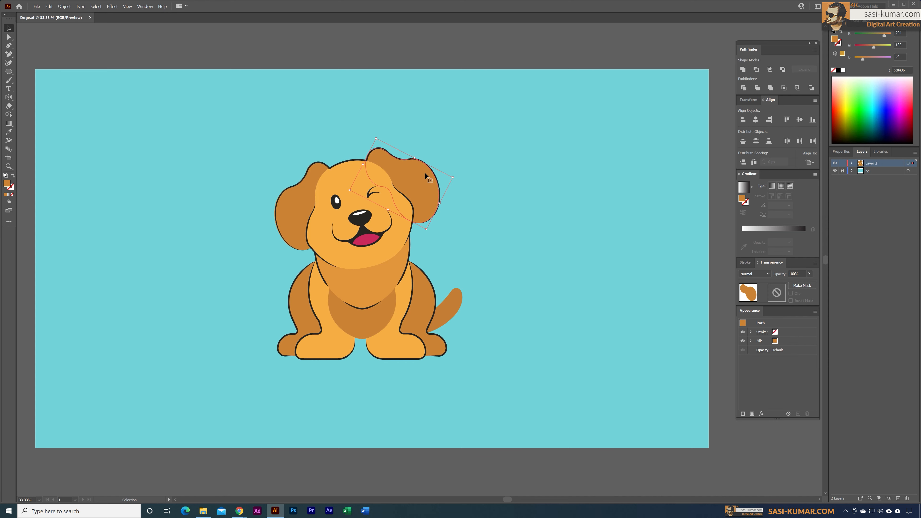
pyautogui.press('i')
pyautogui.click(362, 184)
pyautogui.click(8, 28)
pyautogui.click(288, 231)
pyautogui.press('i')
pyautogui.click(369, 191)
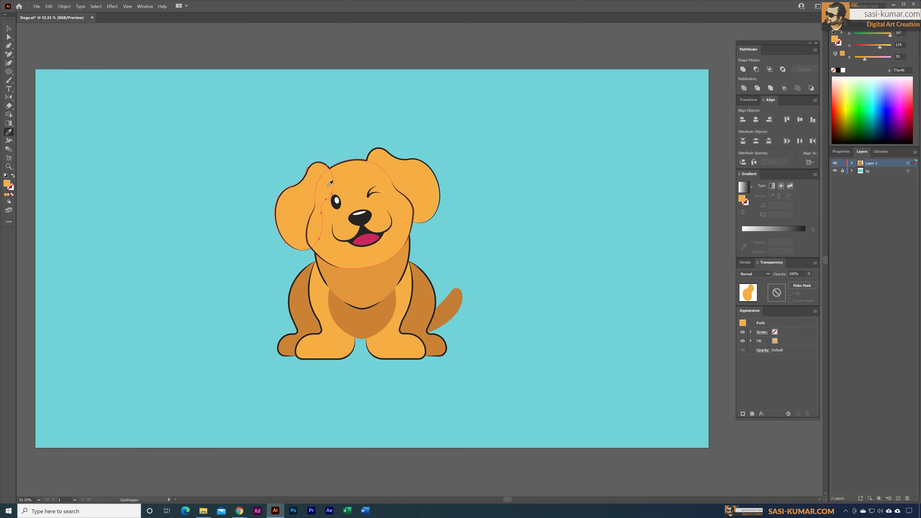
pyautogui.click(9, 29)
pyautogui.click(319, 124)
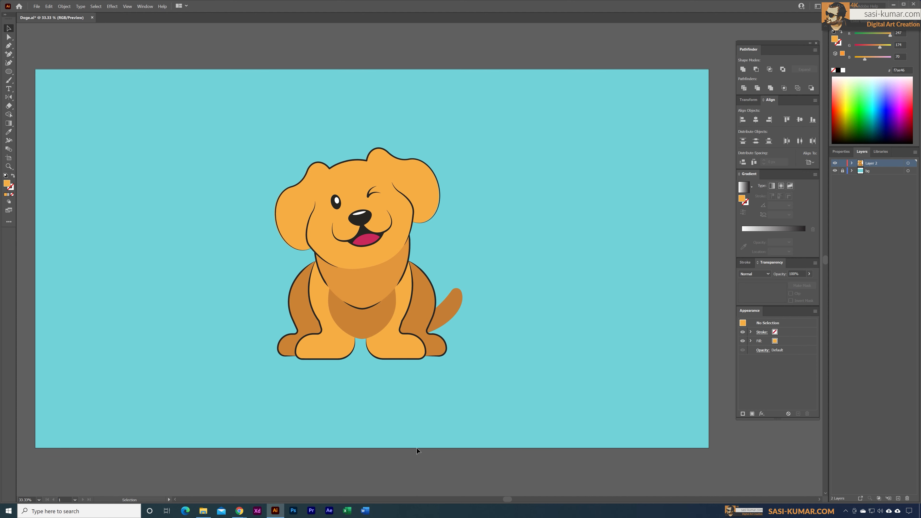
# Recolour the dog's neck shape with the light orange fill sampled from the face
pyautogui.click(379, 291)
pyautogui.press('i')
pyautogui.click(396, 252)
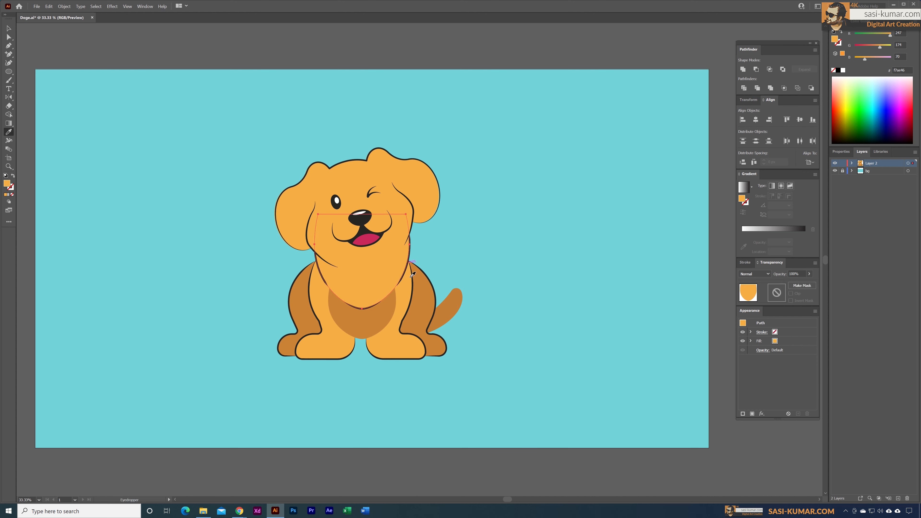
pyautogui.click(8, 27)
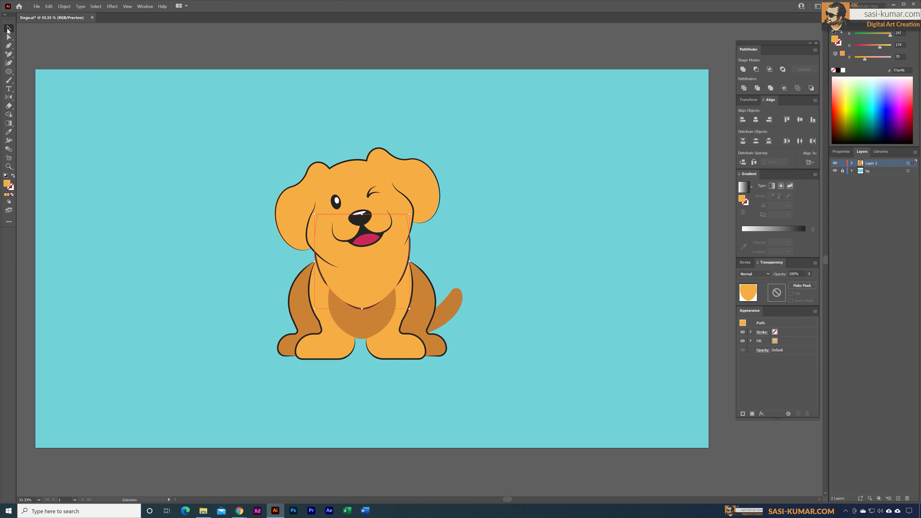
pyautogui.click(294, 54)
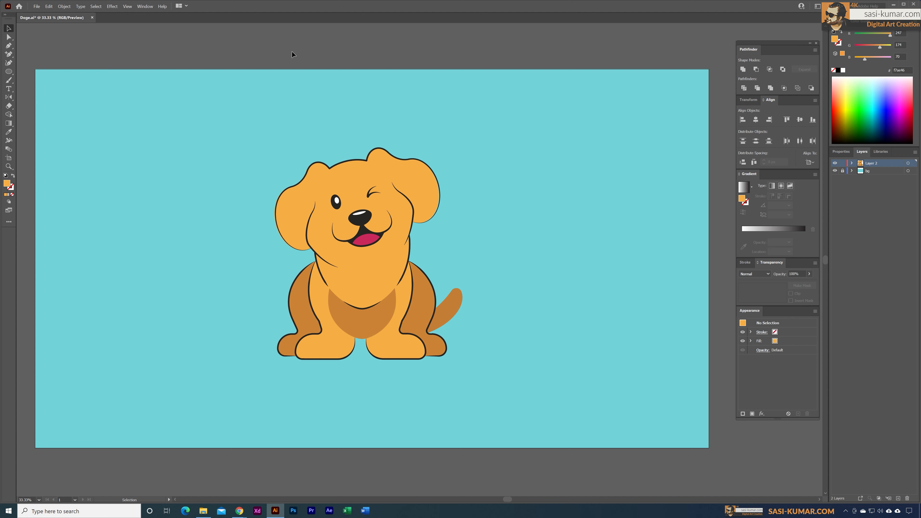
# Recolour both hind leg shapes together with the light orange fill sampled from the neck
pyautogui.click(427, 322)
pyautogui.keyDown('shift'); pyautogui.click(302, 317); pyautogui.keyUp('shift')
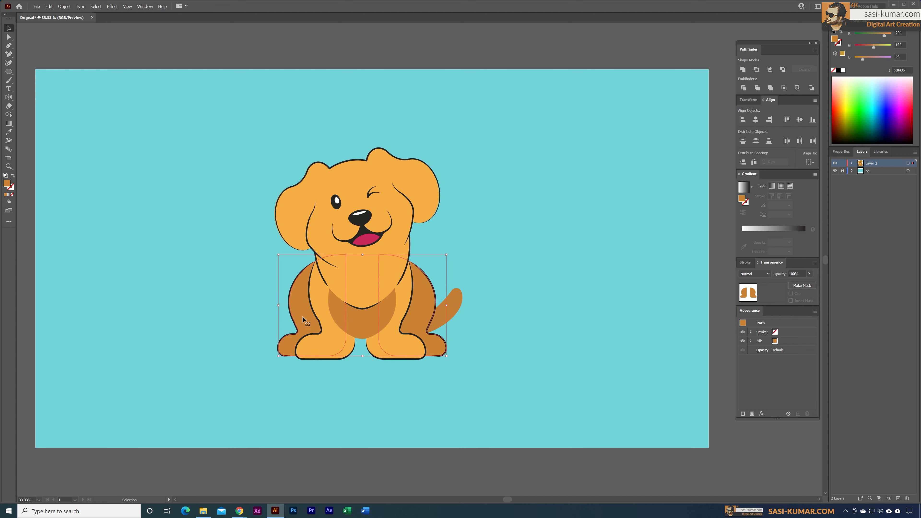
pyautogui.press('i')
pyautogui.click(385, 272)
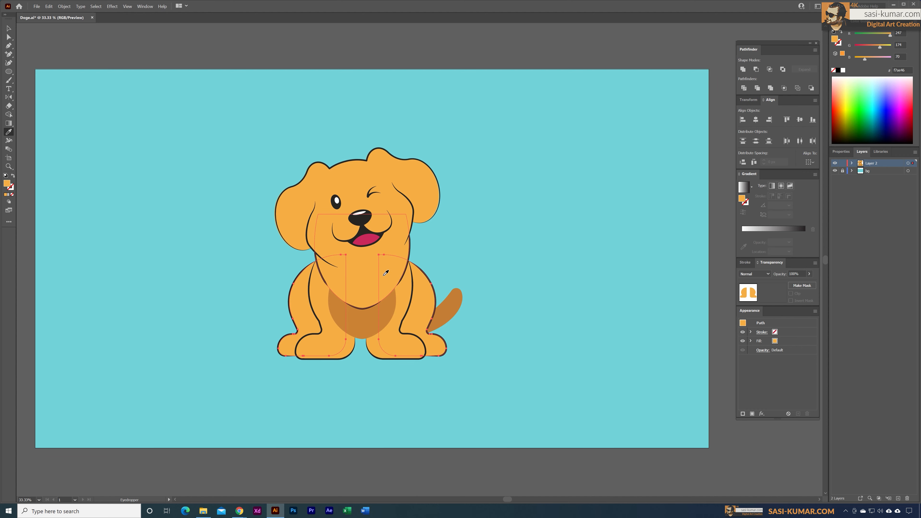
pyautogui.press('v')
pyautogui.click(484, 262)
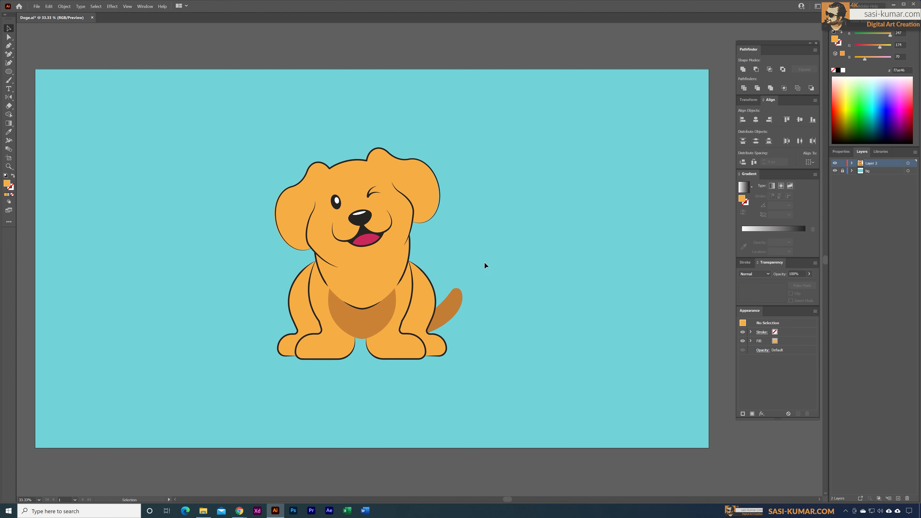
# Duplicate the tail beside the original and give the copy the body outline's black stroke with no fill
pyautogui.click(453, 309)
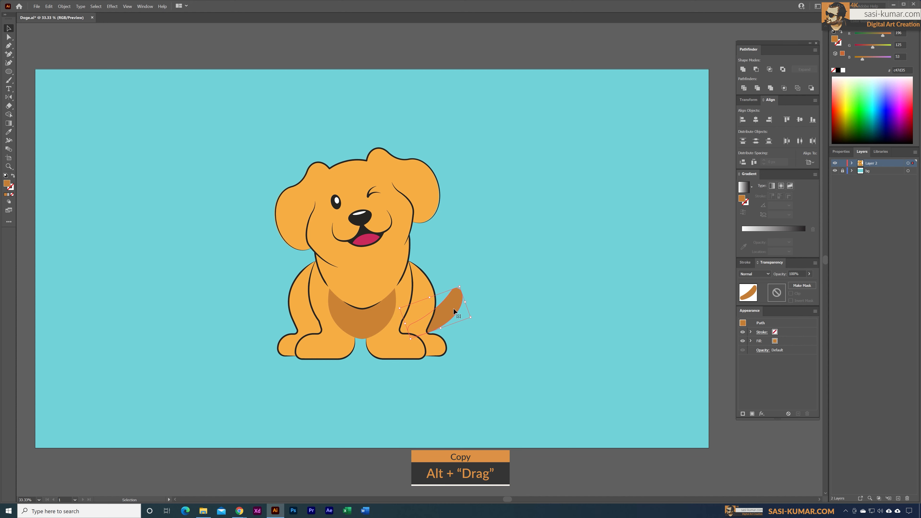
pyautogui.moveTo(453, 312); pyautogui.dragTo(487, 314)
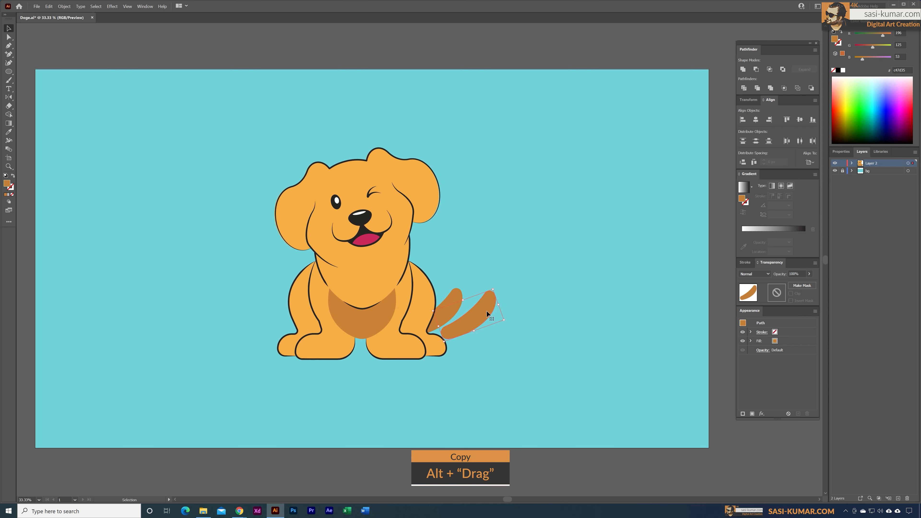
pyautogui.press('i')
pyautogui.click(428, 331)
pyautogui.click(8, 30)
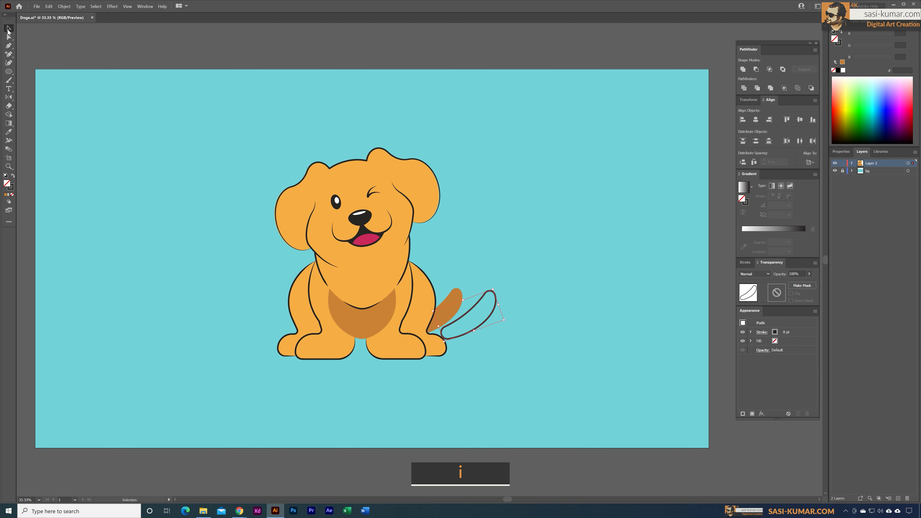
# Isolate the tail outline copy and delete its rounded lower end so the path is open towards the body
pyautogui.doubleClick(490, 295)
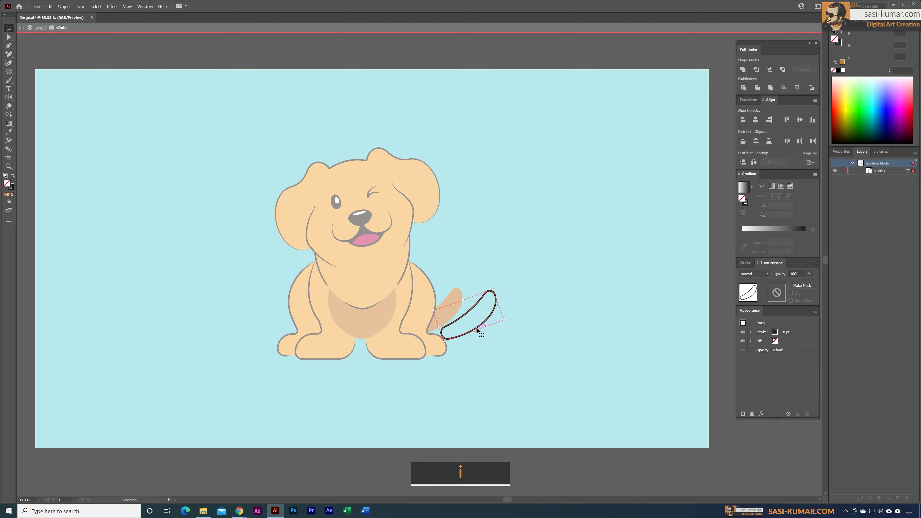
pyautogui.click(9, 36)
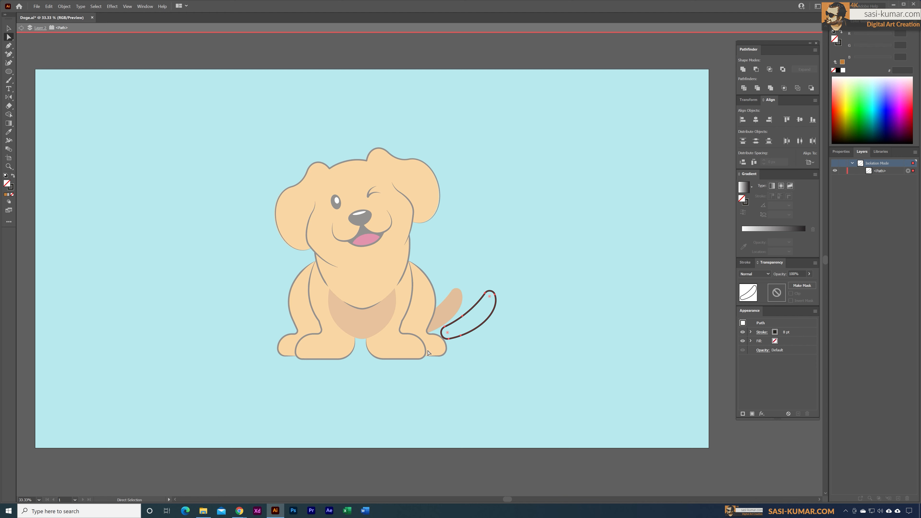
pyautogui.click(449, 340)
pyautogui.press('Delete')
pyautogui.press('v')
pyautogui.doubleClick(496, 215)
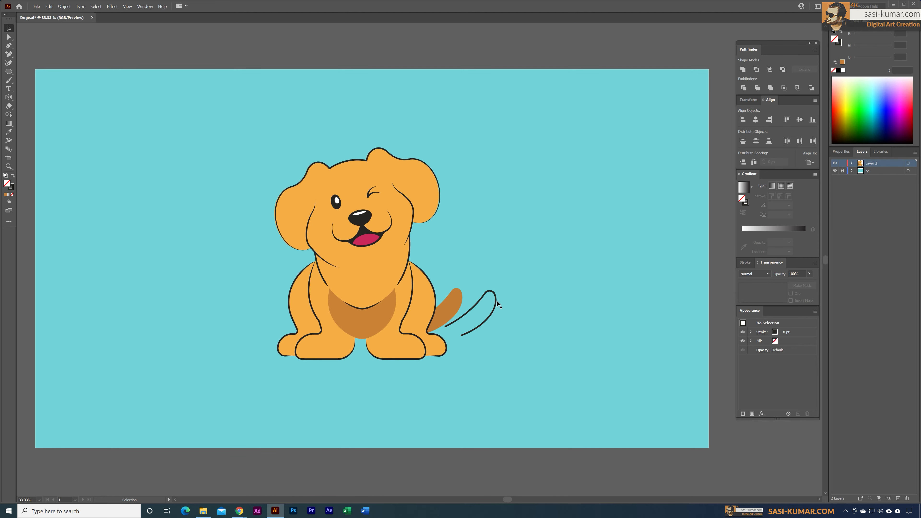
# Place the open outline over the original tail and apply the width profile that tapers at both ends to its stroke
pyautogui.moveTo(496, 304); pyautogui.dragTo(463, 301)
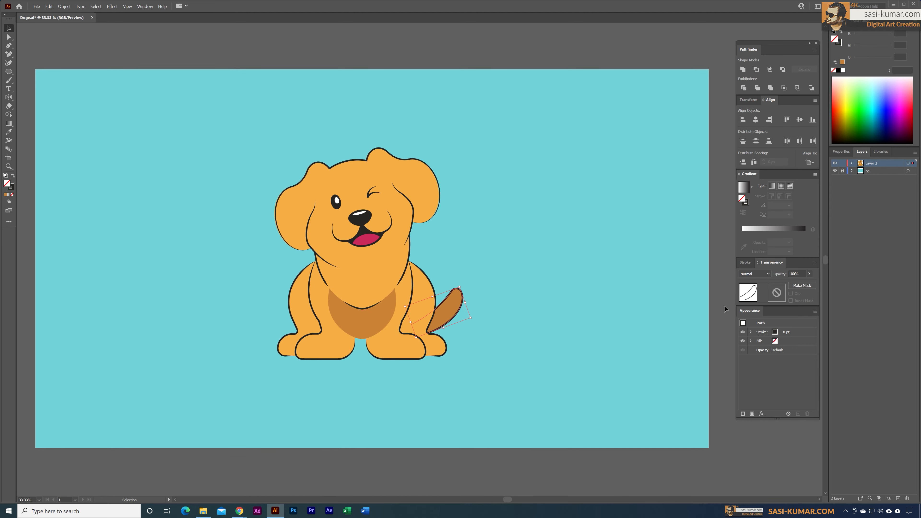
pyautogui.click(841, 151)
pyautogui.click(848, 242)
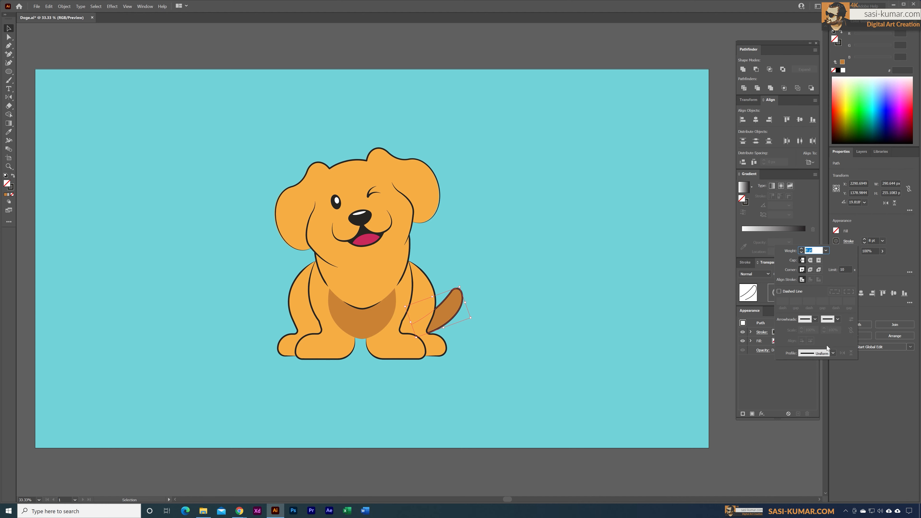
pyautogui.click(832, 354)
pyautogui.click(813, 374)
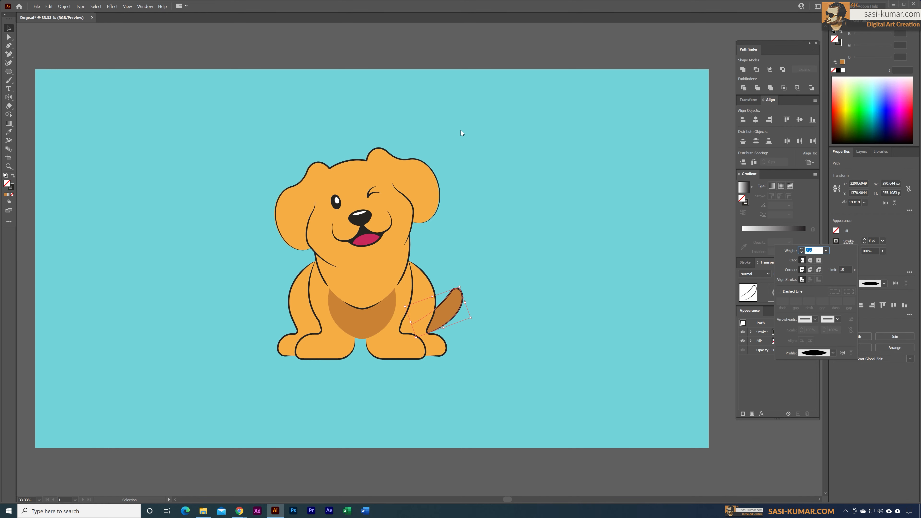
# Recolour the chest patch between the front legs with a pale peach, lightened from the light orange sampled from the body
pyautogui.click(456, 98)
pyautogui.click(456, 98)
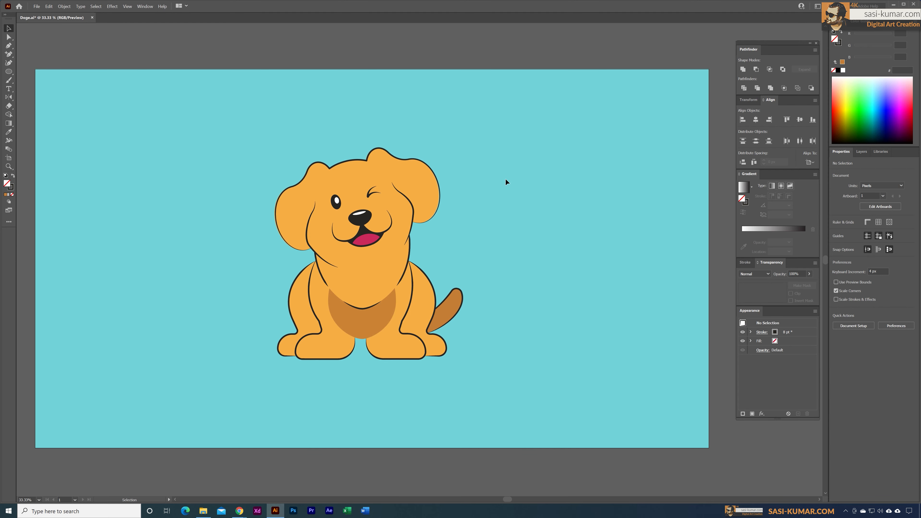
pyautogui.hotkey('ctrl', '=')
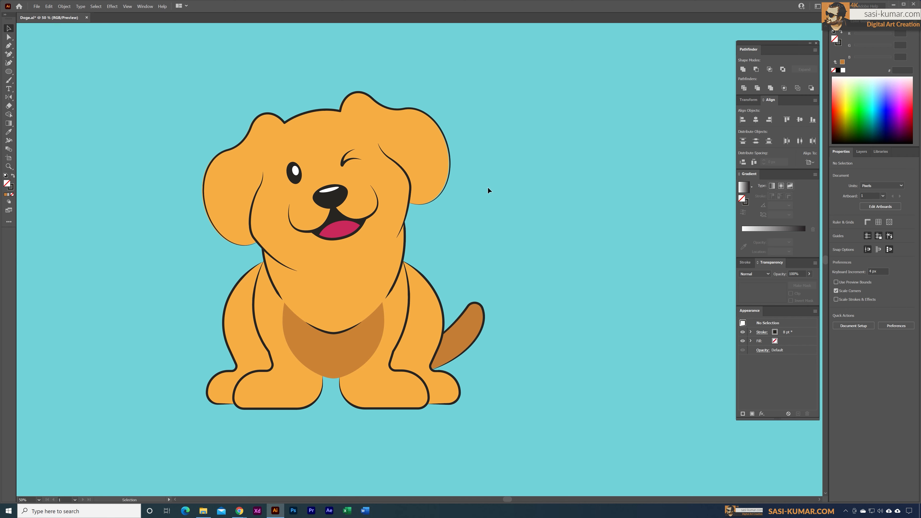
pyautogui.moveTo(488, 187); pyautogui.dragTo(513, 197)
pyautogui.click(376, 346)
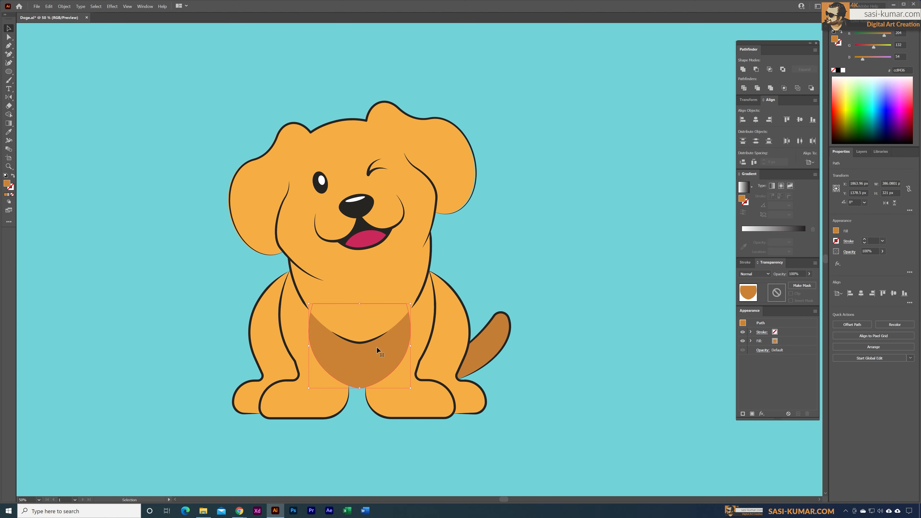
pyautogui.press('i')
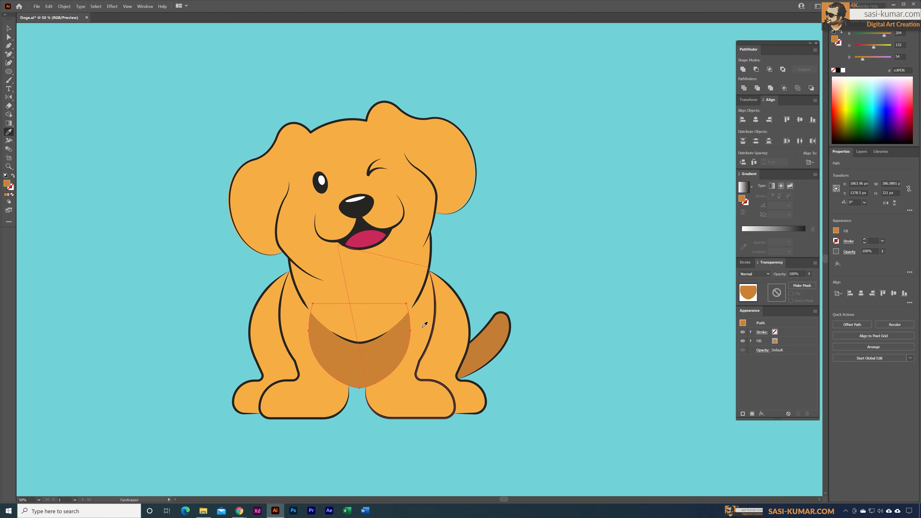
pyautogui.click(422, 324)
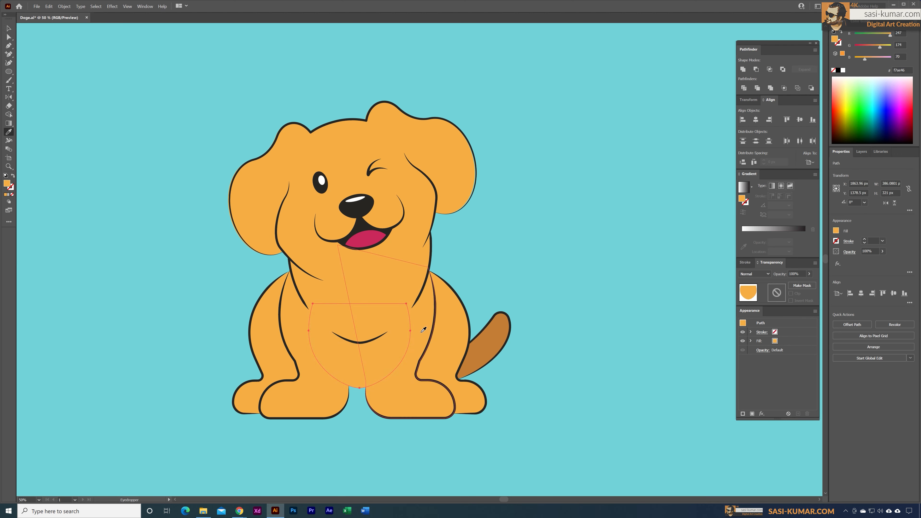
pyautogui.doubleClick(7, 182)
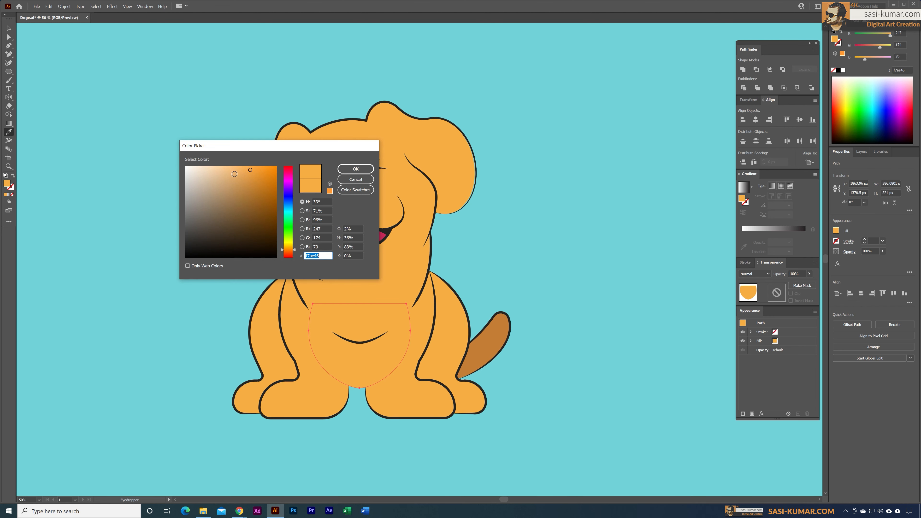
pyautogui.moveTo(236, 172); pyautogui.dragTo(225, 169)
pyautogui.click(354, 169)
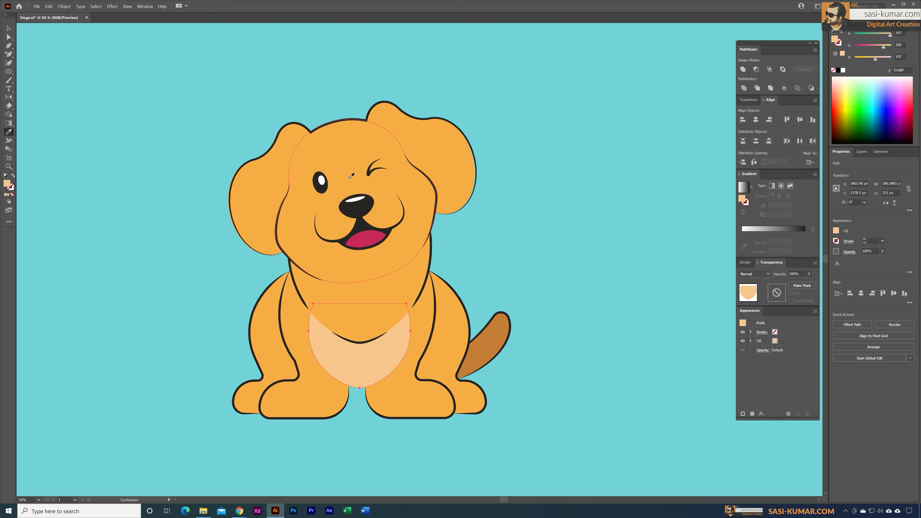
pyautogui.click(9, 29)
pyautogui.click(198, 75)
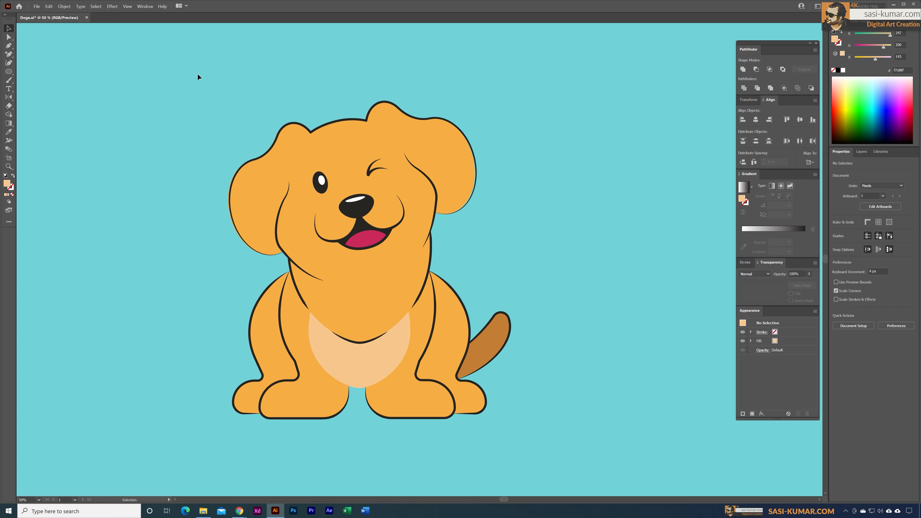
# Duplicate the orange neck shape in place on top of all the artwork
pyautogui.click(401, 291)
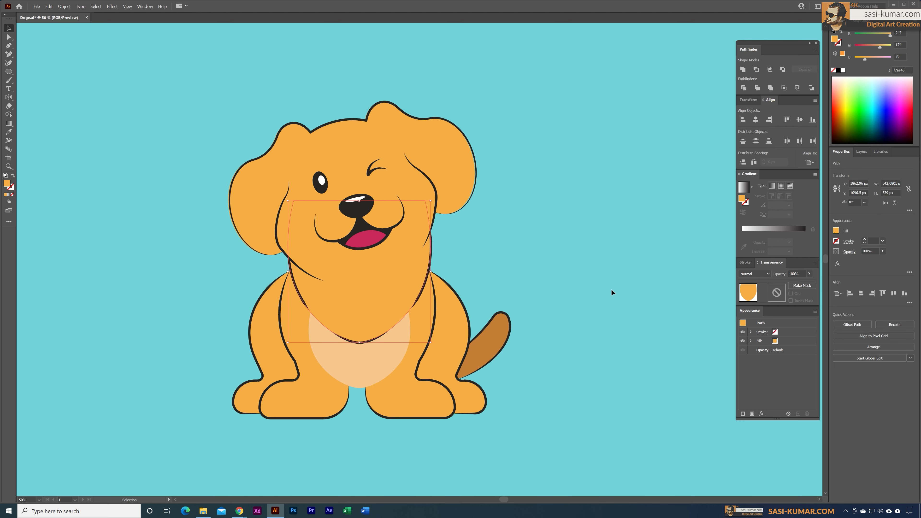
pyautogui.click(571, 288)
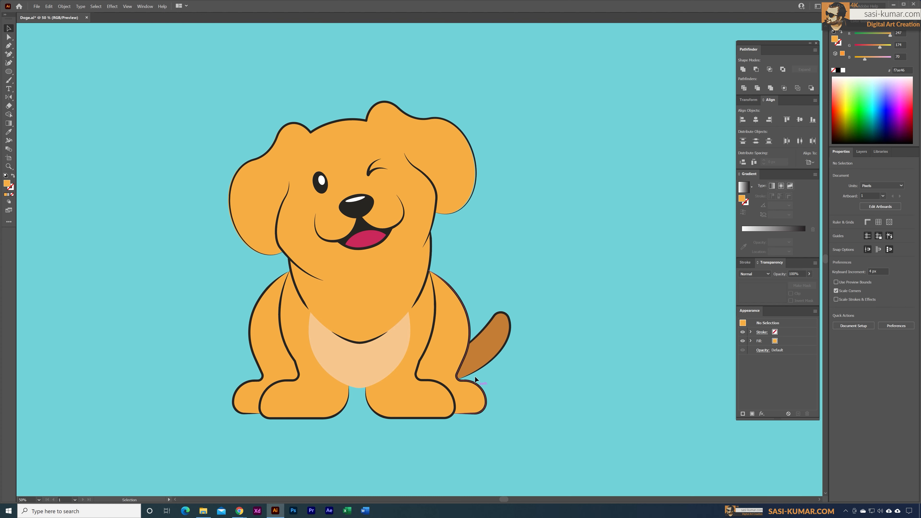
pyautogui.click(409, 295)
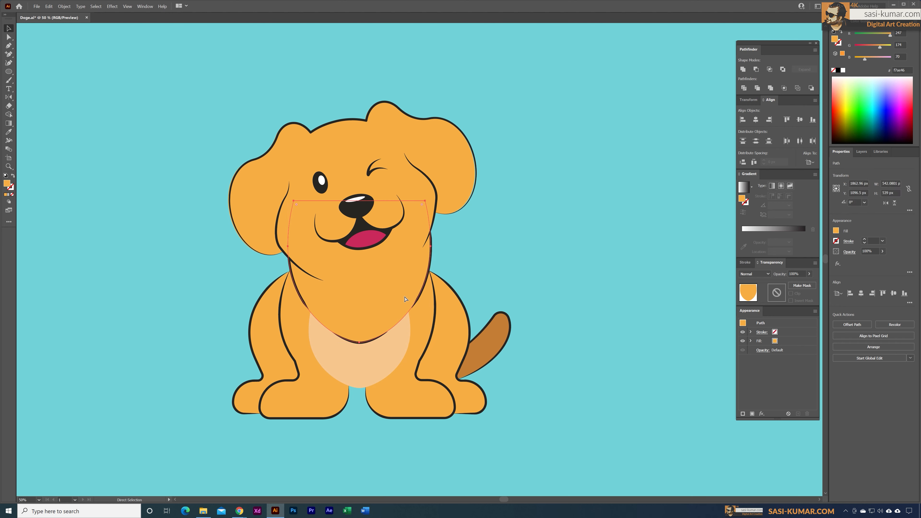
pyautogui.click(554, 287)
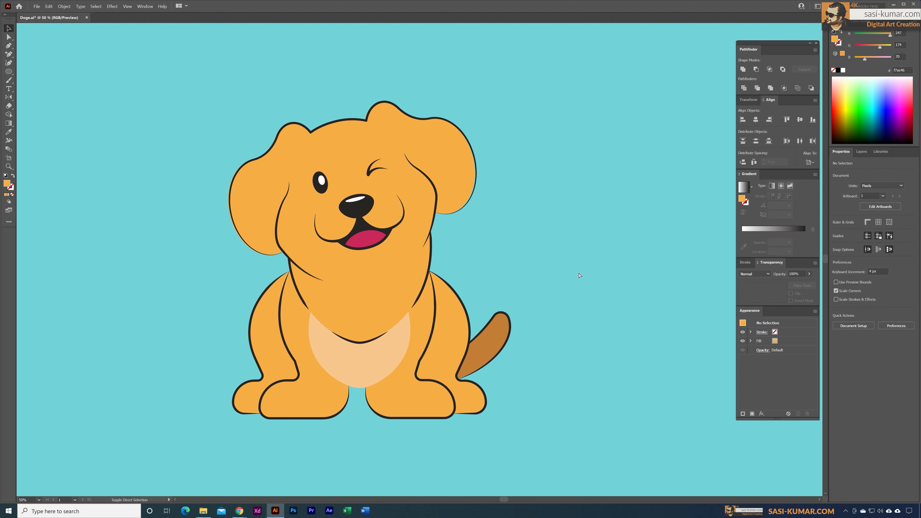
pyautogui.hotkey('ctrl', 'f')
pyautogui.hotkey('ctrl', 'z')
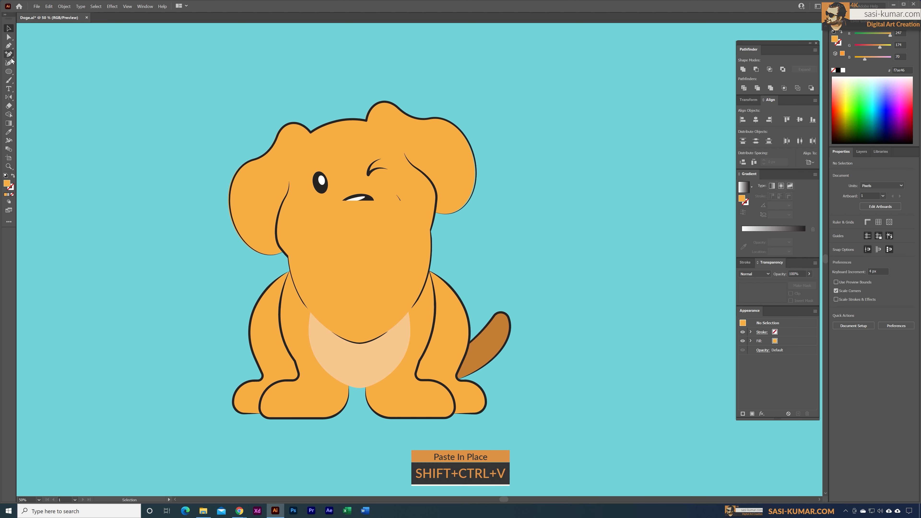
# Draw a circle about 465 px in diameter over the chest and fill it with the pale peach sampled from the chest patch
pyautogui.click(9, 72)
pyautogui.moveTo(270, 282); pyautogui.dragTo(392, 405)
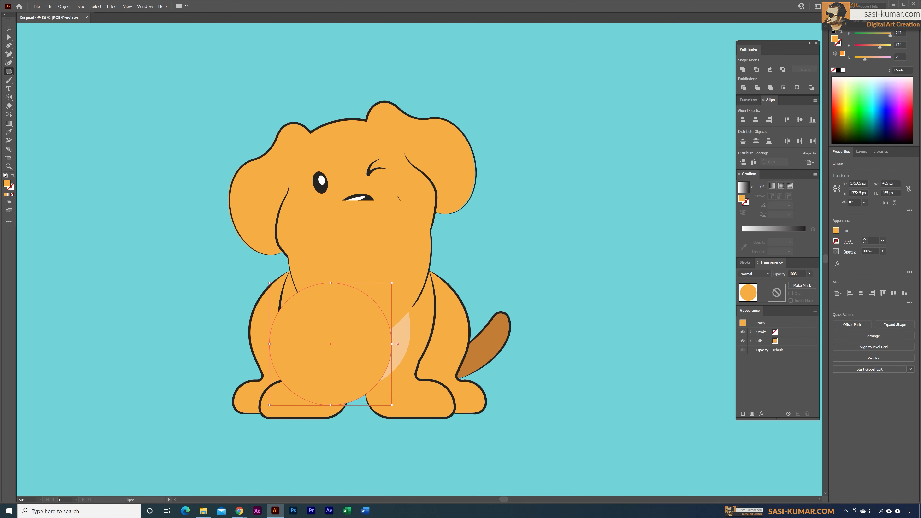
pyautogui.press('i')
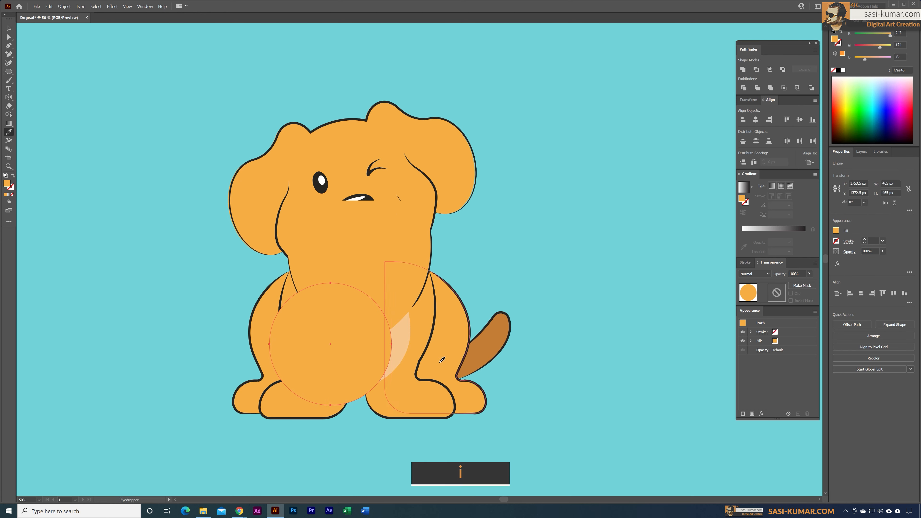
pyautogui.click(405, 345)
# Duplicate the peach circle towards the tail side, shrink the copy and overlap it with the first circle
pyautogui.click(9, 28)
pyautogui.click(232, 314)
pyautogui.moveTo(323, 327); pyautogui.dragTo(409, 322)
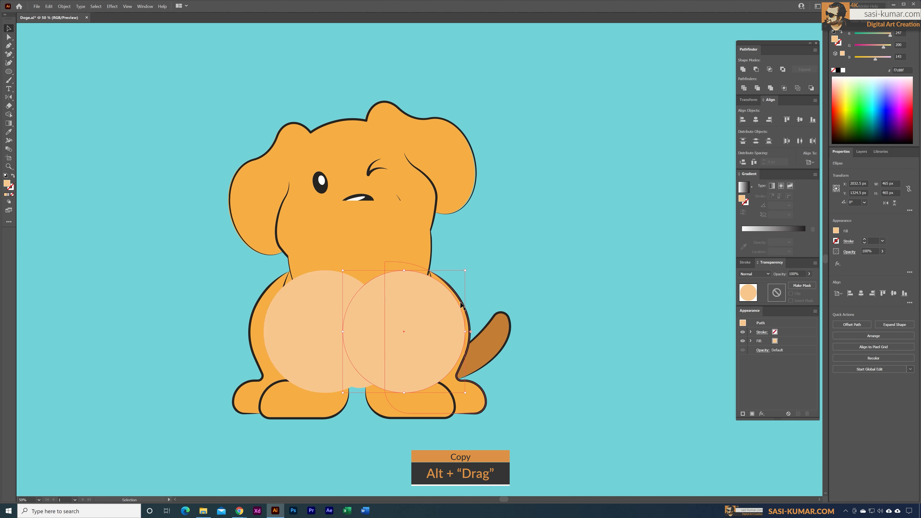
pyautogui.keyDown('alt'); pyautogui.keyDown('shift'); pyautogui.moveTo(465, 270); pyautogui.dragTo(455, 280); pyautogui.keyUp('shift'); pyautogui.keyUp('alt')
pyautogui.moveTo(394, 316); pyautogui.dragTo(391, 311)
# Enlarge the first circle slightly, then scale both circles together to about 575 px wide across the lower neck
pyautogui.click(297, 318)
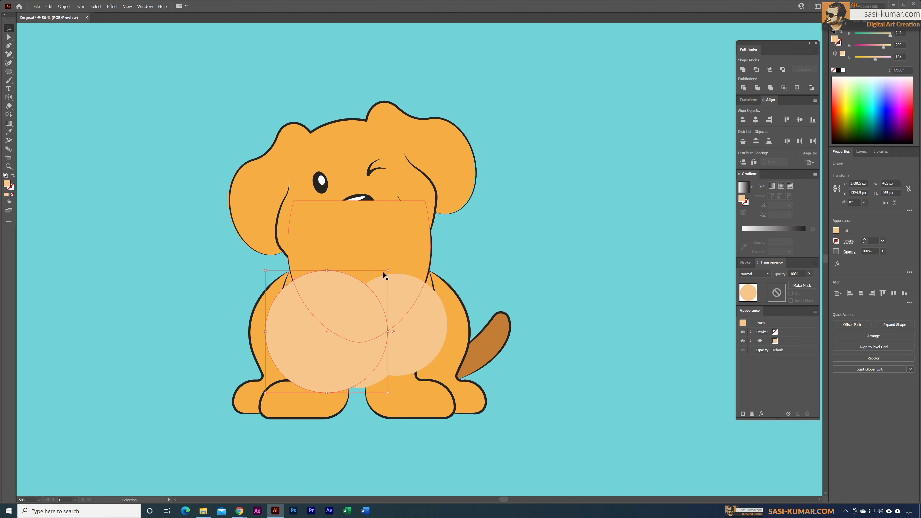
pyautogui.keyDown('shift'); pyautogui.click(381, 272); pyautogui.keyUp('shift')
pyautogui.click(305, 331)
pyautogui.keyDown('shift'); pyautogui.click(428, 295); pyautogui.keyUp('shift')
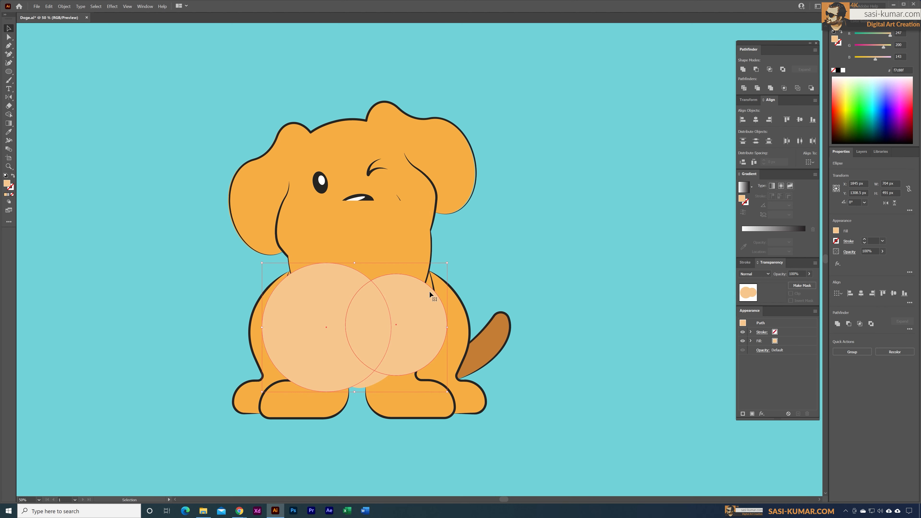
pyautogui.moveTo(446, 271); pyautogui.dragTo(434, 277)
pyautogui.moveTo(388, 311); pyautogui.dragTo(394, 300)
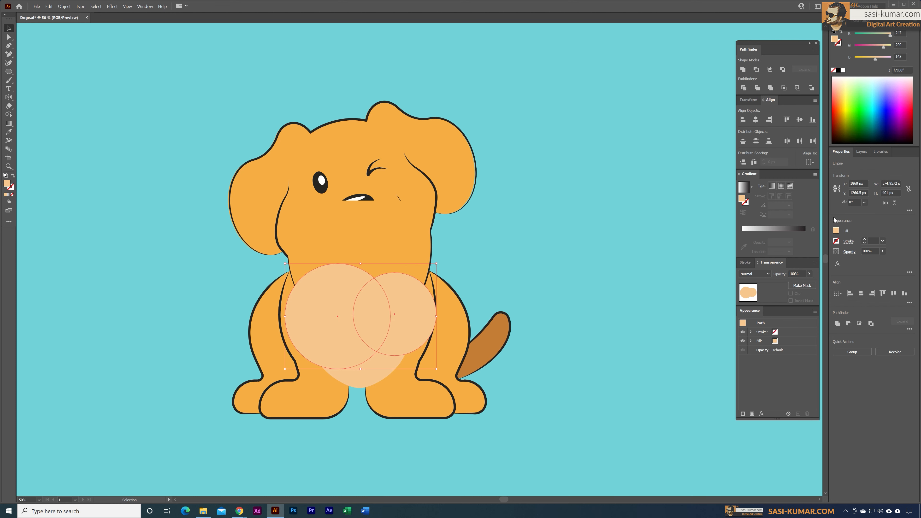
# Unite the two peach circles into one shape and round the sharp upper notch where they meet
pyautogui.click(838, 324)
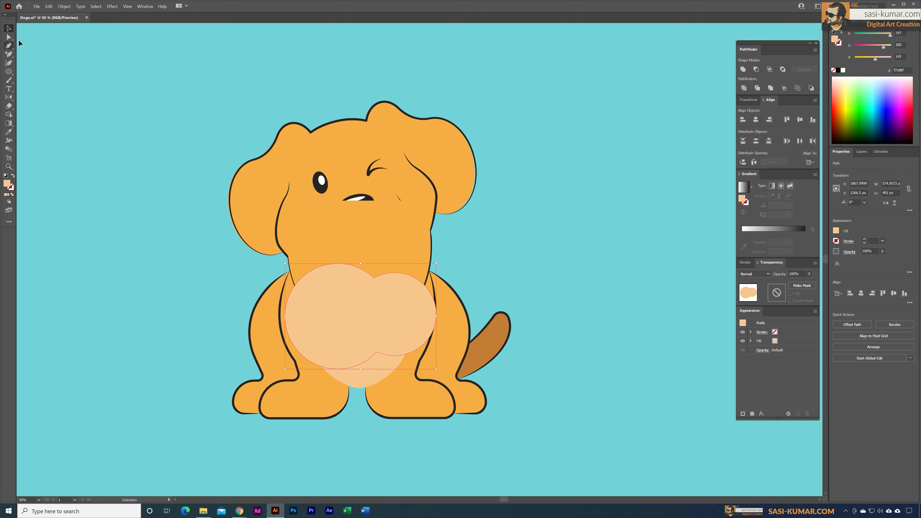
pyautogui.click(9, 37)
pyautogui.click(375, 276)
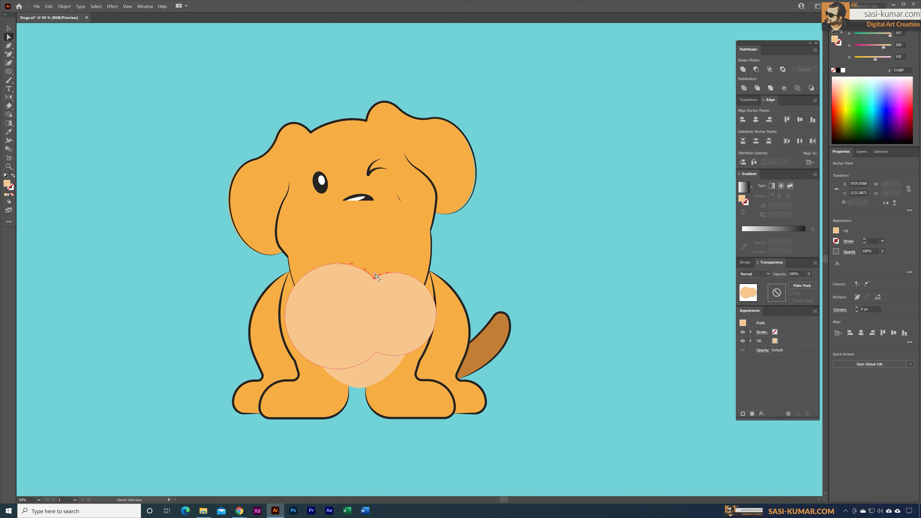
pyautogui.moveTo(375, 274); pyautogui.dragTo(378, 260)
pyautogui.click(8, 28)
pyautogui.click(215, 93)
# Place a spare copy of the united peach shape on the empty background beside the dog
pyautogui.click(414, 330)
pyautogui.keyDown('shift'); pyautogui.click(410, 259); pyautogui.keyUp('shift')
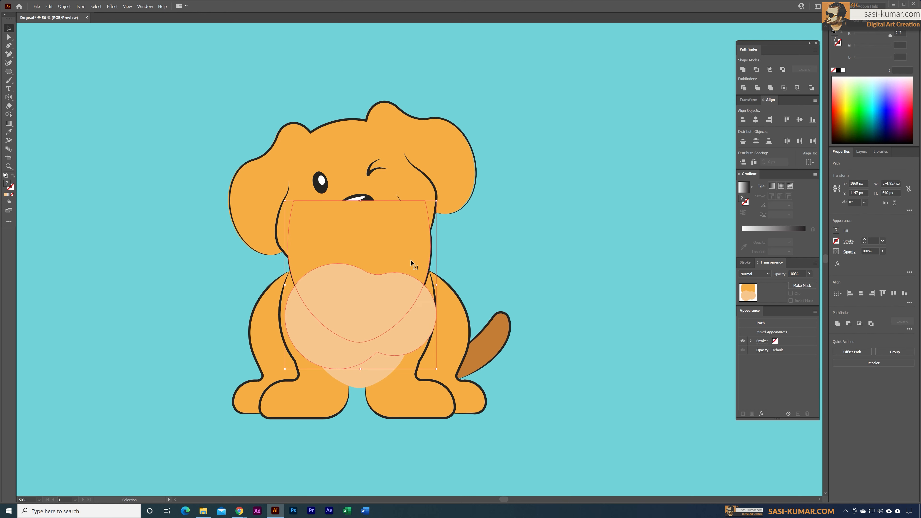
pyautogui.click(560, 264)
pyautogui.moveTo(389, 313); pyautogui.dragTo(642, 245)
pyautogui.hotkey('ctrl', 'z')
# Intersect the original united peach shape with the neck copy, keeping only the part inside the neck
pyautogui.keyDown('shift'); pyautogui.click(408, 261); pyautogui.keyUp('shift')
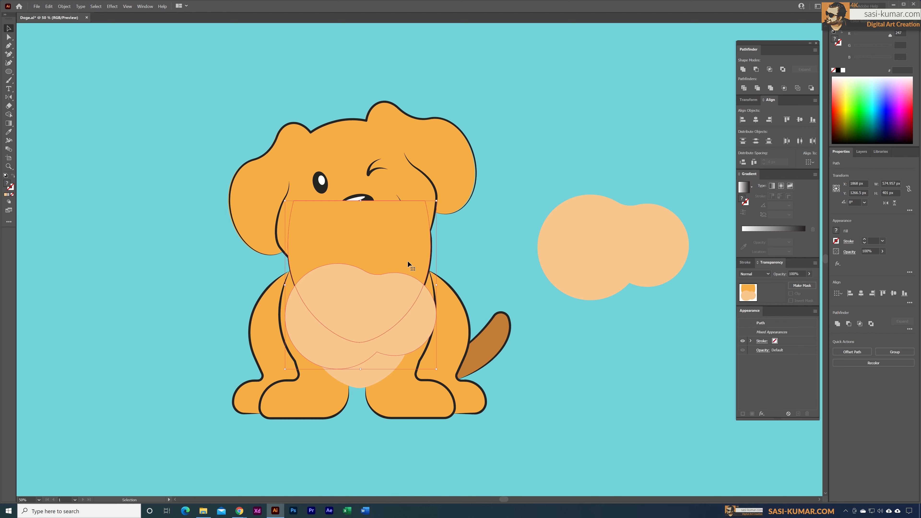
pyautogui.click(770, 69)
pyautogui.click(563, 151)
pyautogui.press('a')
# Cut the trimmed peach patch and paste it in place directly above the neck shape, beneath the head and outlines
pyautogui.click(376, 308)
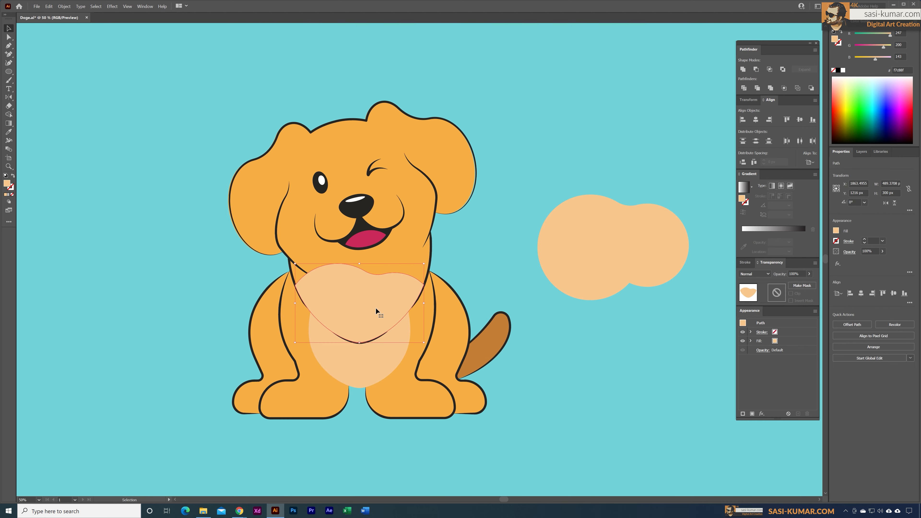
pyautogui.hotkey('ctrl', 'x')
pyautogui.doubleClick(387, 303)
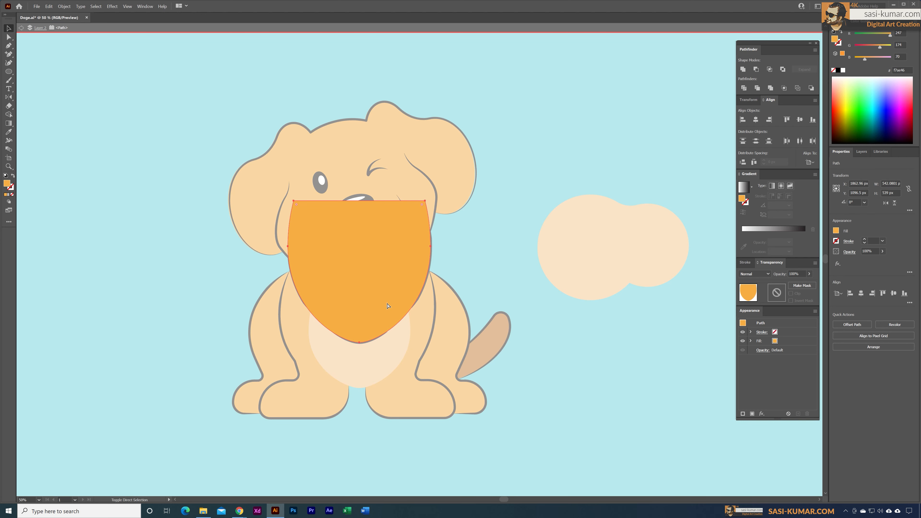
pyautogui.hotkey('ctrl', 'f')
pyautogui.doubleClick(538, 364)
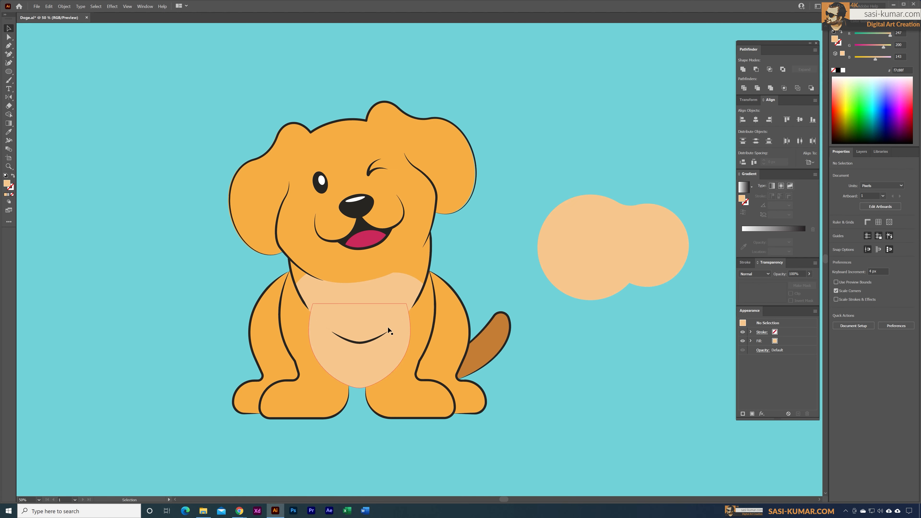
# Lower the peach neck patch by about 80 px so its wavy upper edge sits clear below the chin
pyautogui.click(377, 301)
pyautogui.moveTo(384, 294); pyautogui.dragTo(378, 316)
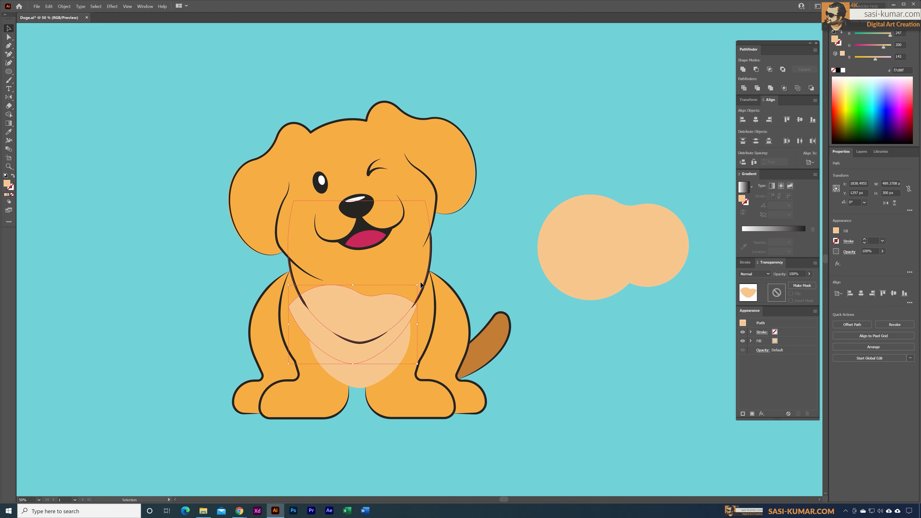
pyautogui.press('a')
pyautogui.doubleClick(387, 316)
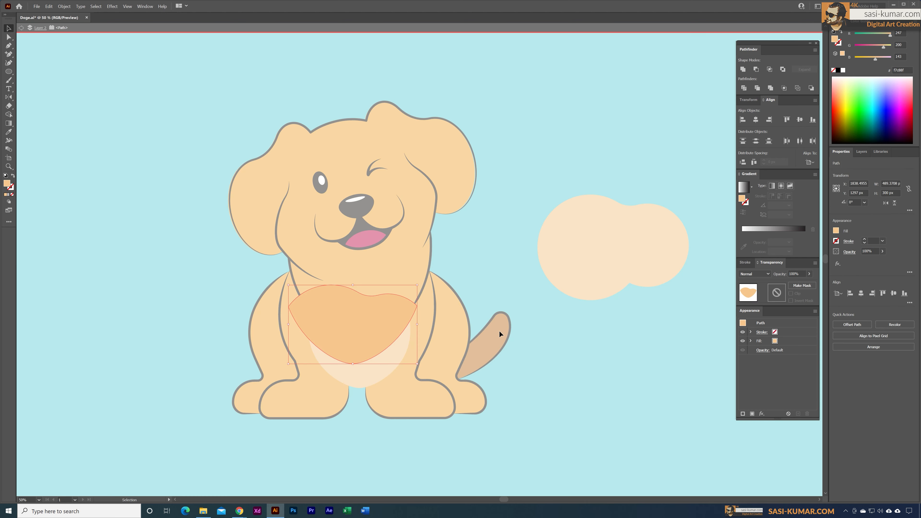
pyautogui.doubleClick(414, 370)
# Paste a fresh copy of the neck shape in place on top and intersect it with the lowered peach patch
pyautogui.click(408, 278)
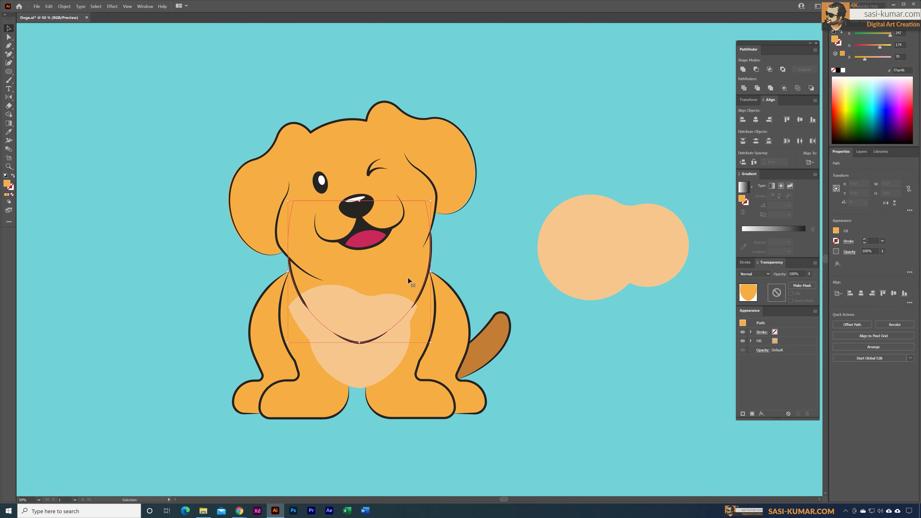
pyautogui.click(487, 273)
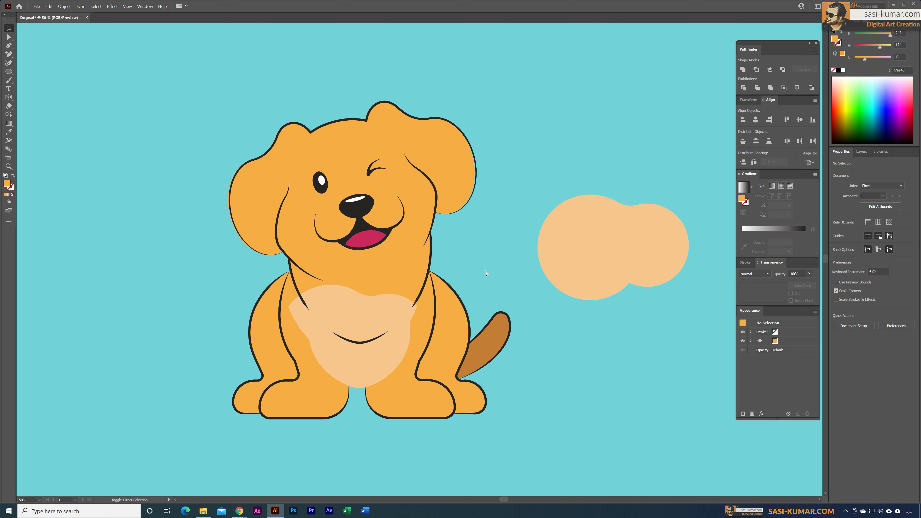
pyautogui.hotkey('ctrl', 'f')
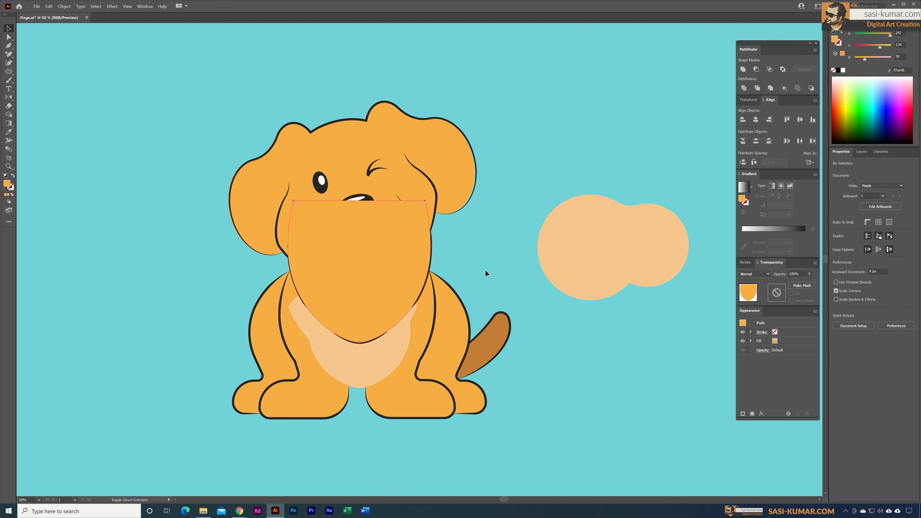
pyautogui.keyDown('shift'); pyautogui.click(381, 359); pyautogui.keyUp('shift')
pyautogui.click(296, 321)
pyautogui.keyDown('shift'); pyautogui.click(340, 263); pyautogui.keyUp('shift')
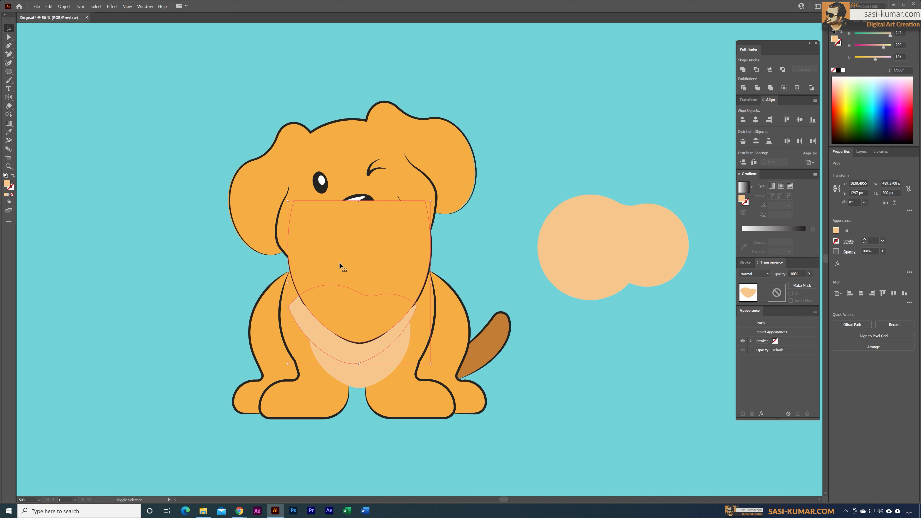
pyautogui.click(770, 69)
# Fill the newly intersected neck patch with the pale peach sampled from the chest
pyautogui.click(322, 316)
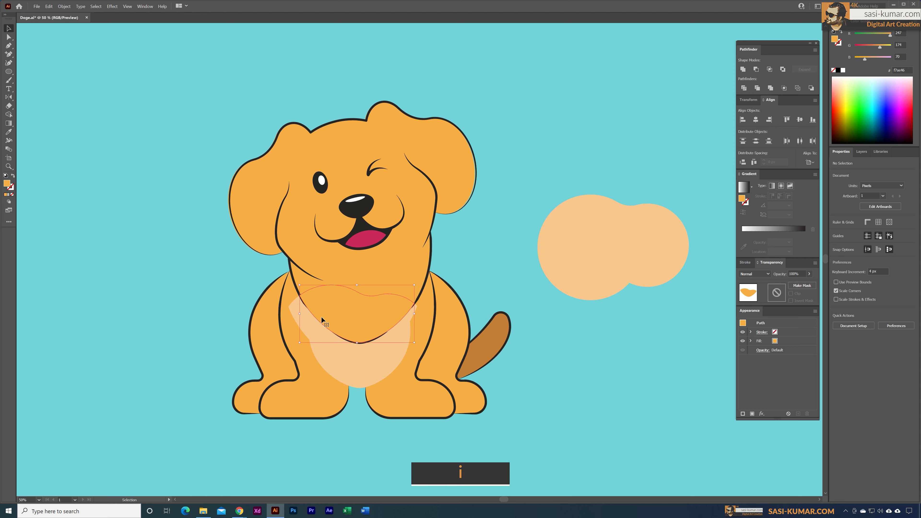
pyautogui.press('i')
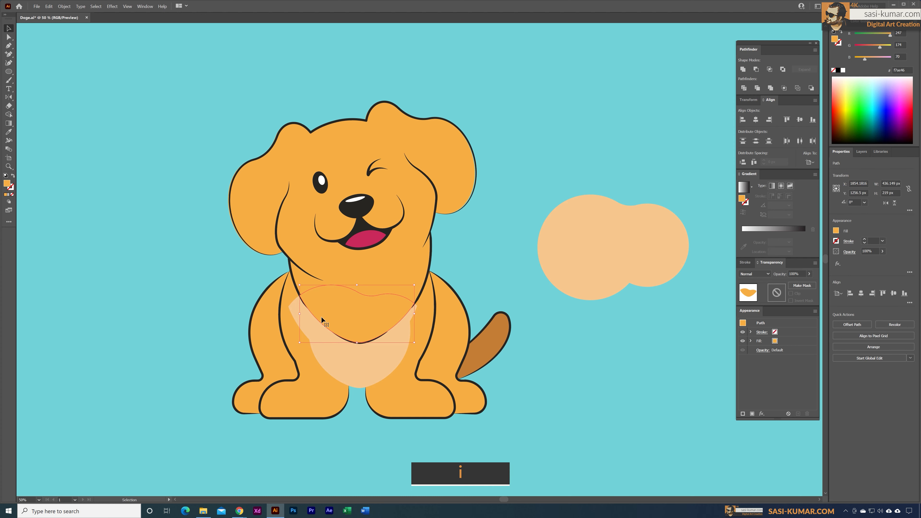
pyautogui.click(353, 366)
pyautogui.press('v')
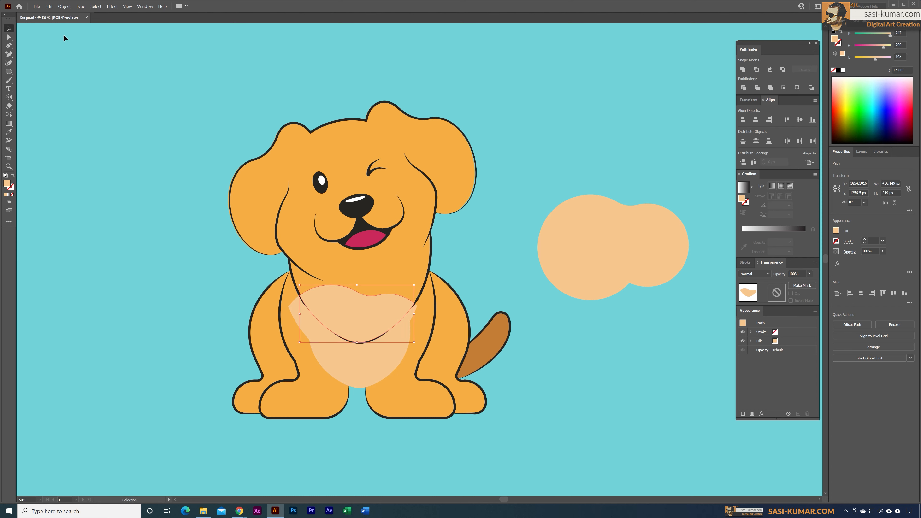
# Mirror the peach double-circle shape, shrink it to about 330 by 232 px, tilt it slightly and place it on the chest
pyautogui.hotkey('ctrl', 'shift', 'a')
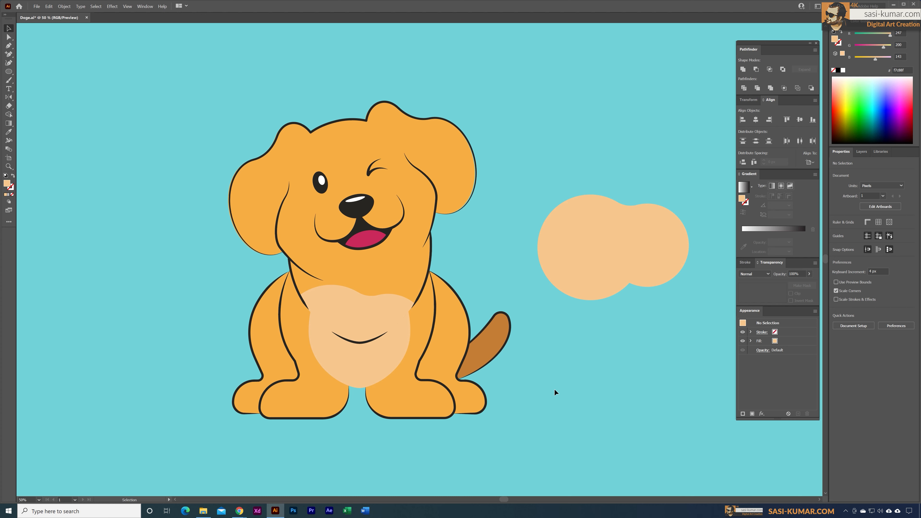
pyautogui.click(613, 248)
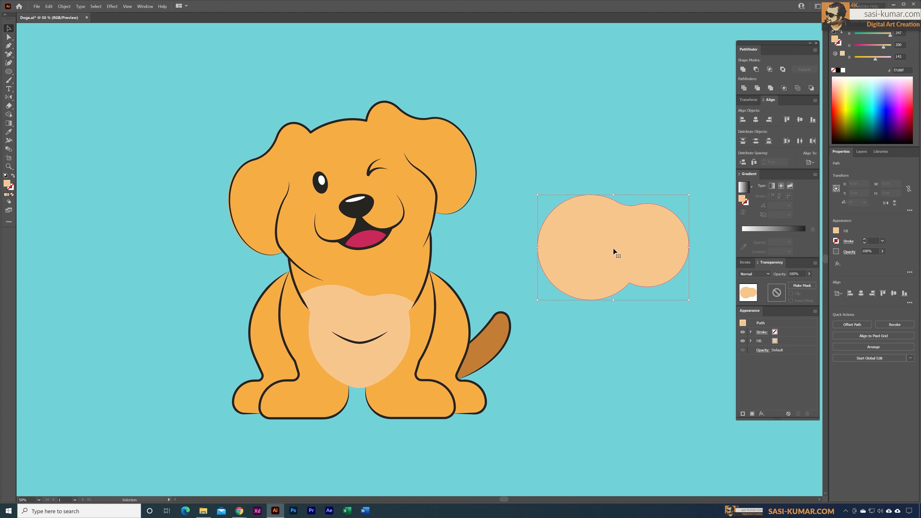
pyautogui.press('o')
pyautogui.press('Return')
pyautogui.press('Return')
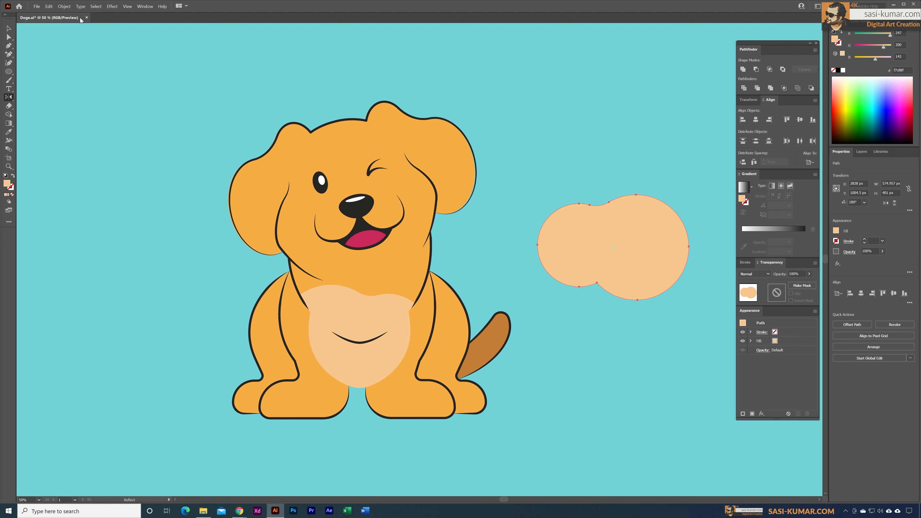
pyautogui.press('v')
pyautogui.moveTo(689, 195); pyautogui.dragTo(407, 307)
pyautogui.moveTo(391, 322); pyautogui.dragTo(378, 325)
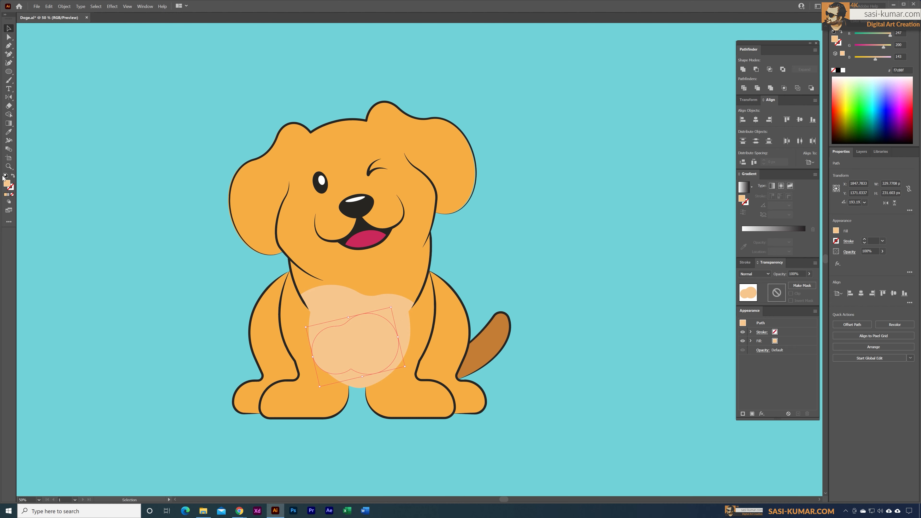
# Darken the fill of the double-circle shape on the chest to tan brown #c69b71
pyautogui.doubleClick(7, 184)
pyautogui.click(230, 194)
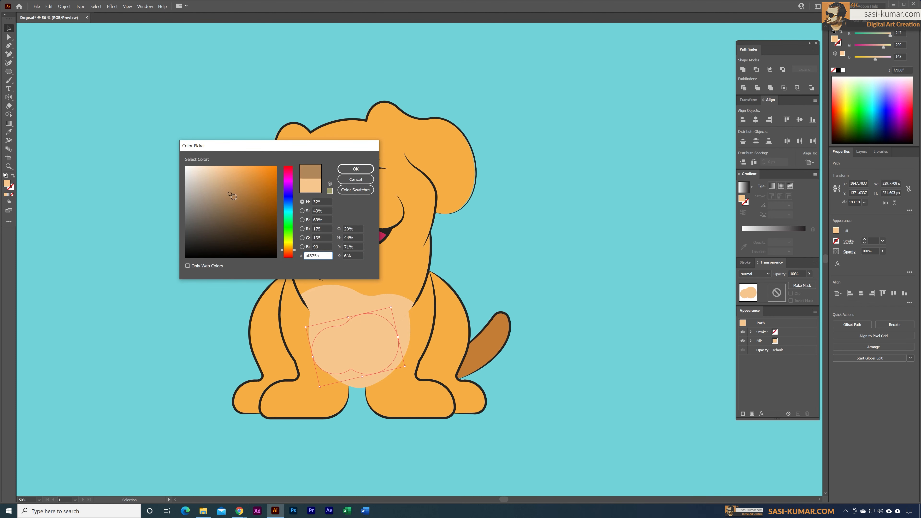
pyautogui.click(341, 171)
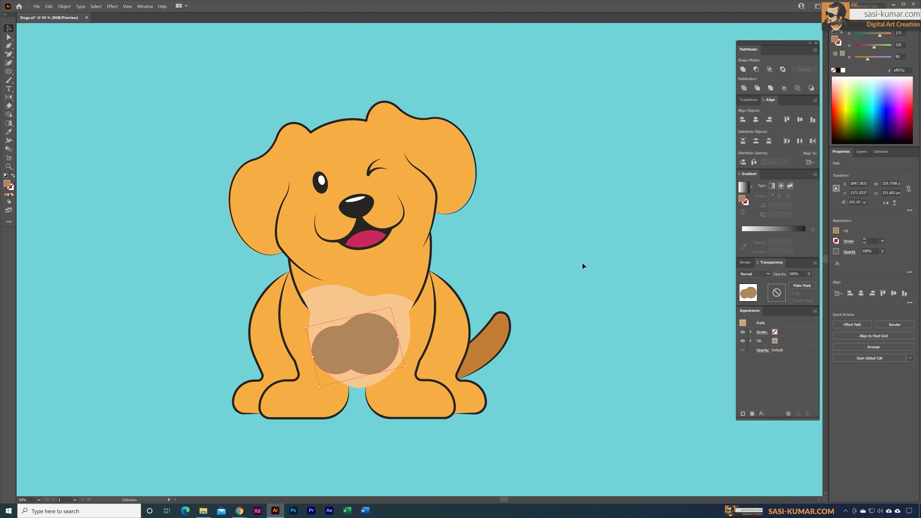
pyautogui.doubleClick(7, 184)
pyautogui.click(230, 188)
pyautogui.click(357, 169)
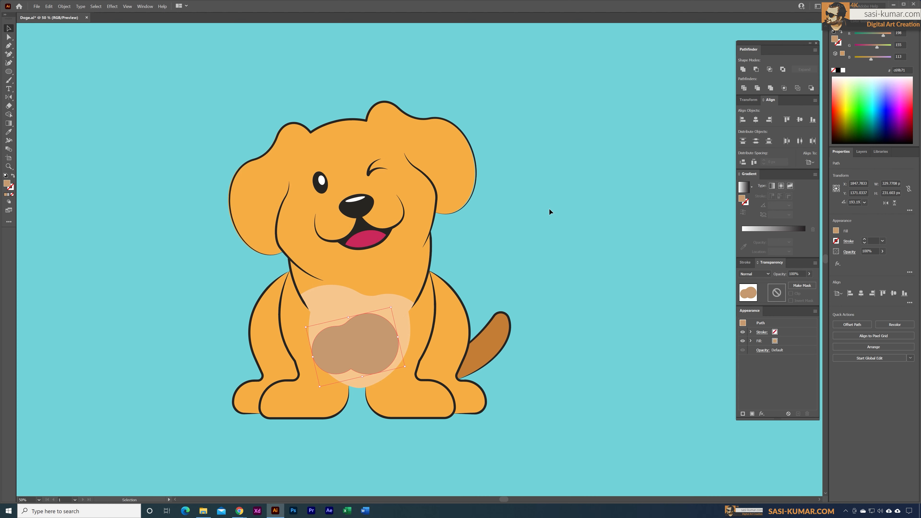
# Centre the tan double-circle shape beneath the lowest point of the neck shape
pyautogui.moveTo(362, 328); pyautogui.dragTo(360, 327)
pyautogui.click(418, 277)
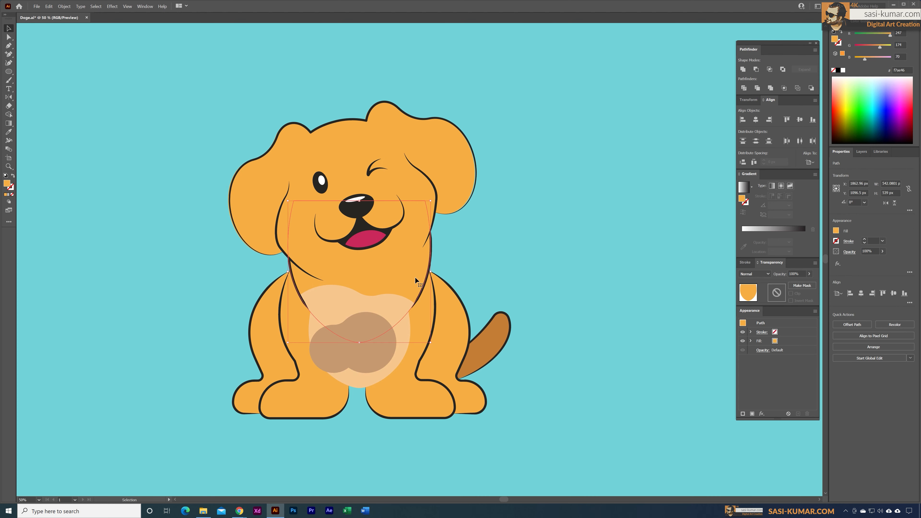
pyautogui.moveTo(359, 355); pyautogui.dragTo(363, 354)
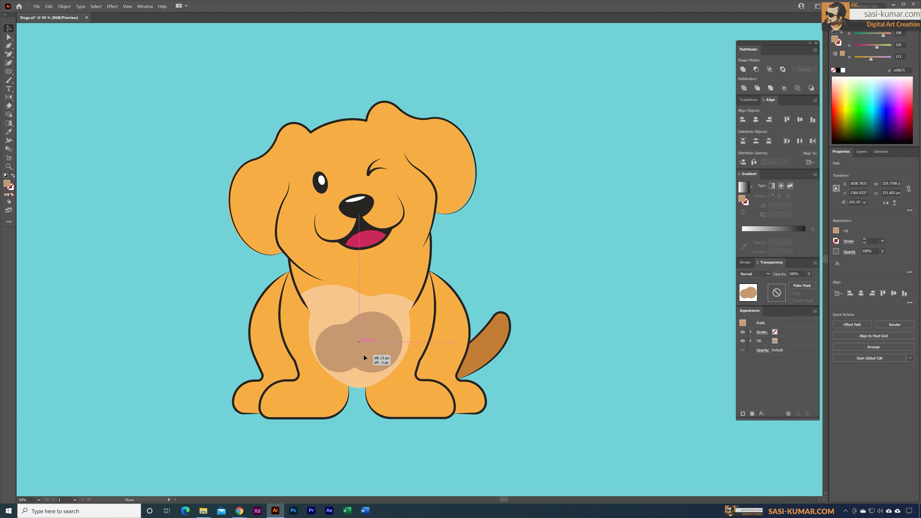
# Paste a copy of the neck shape in place on top and fill it with the tan brown of the chest shadow shape
pyautogui.click(405, 284)
pyautogui.hotkey('ctrl', 'c')
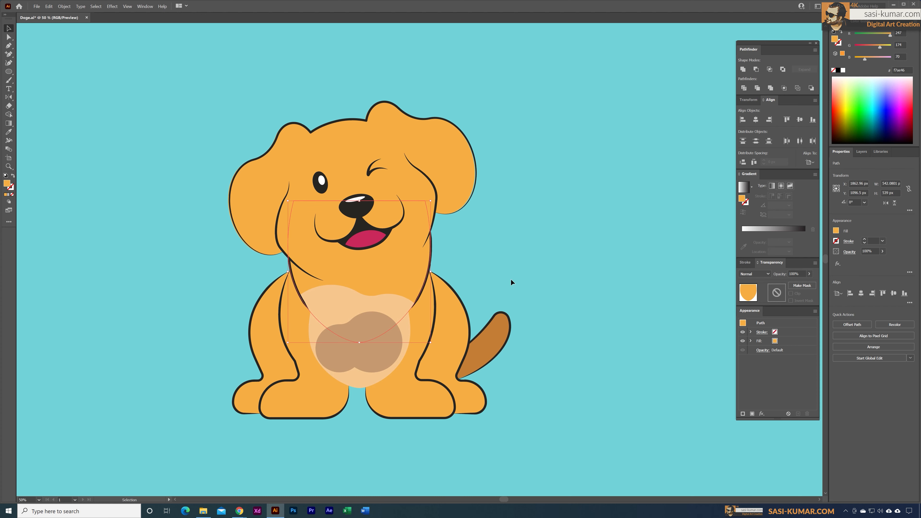
pyautogui.click(511, 280)
pyautogui.hotkey('ctrl', 'f')
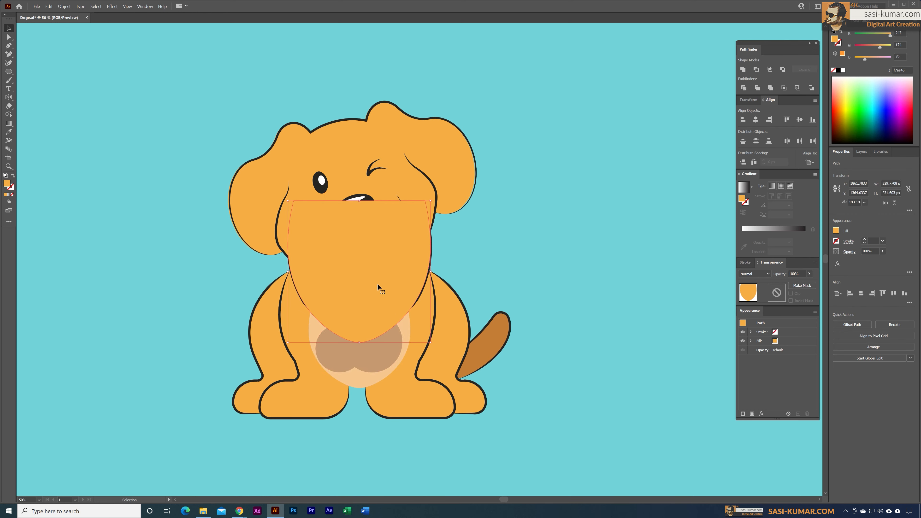
pyautogui.press('i')
pyautogui.click(377, 354)
pyautogui.click(9, 29)
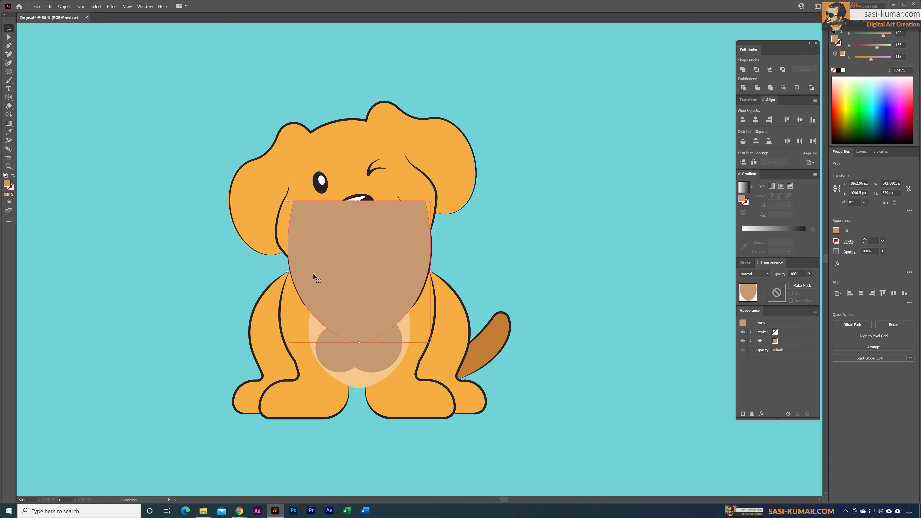
# Intersect the tan neck copy with the double-circle shape to form the shadow above the neck's lower outline
pyautogui.keyDown('shift'); pyautogui.click(349, 277); pyautogui.keyUp('shift')
pyautogui.keyDown('shift'); pyautogui.click(361, 281); pyautogui.keyUp('shift')
pyautogui.keyDown('shift'); pyautogui.click(376, 343); pyautogui.keyUp('shift')
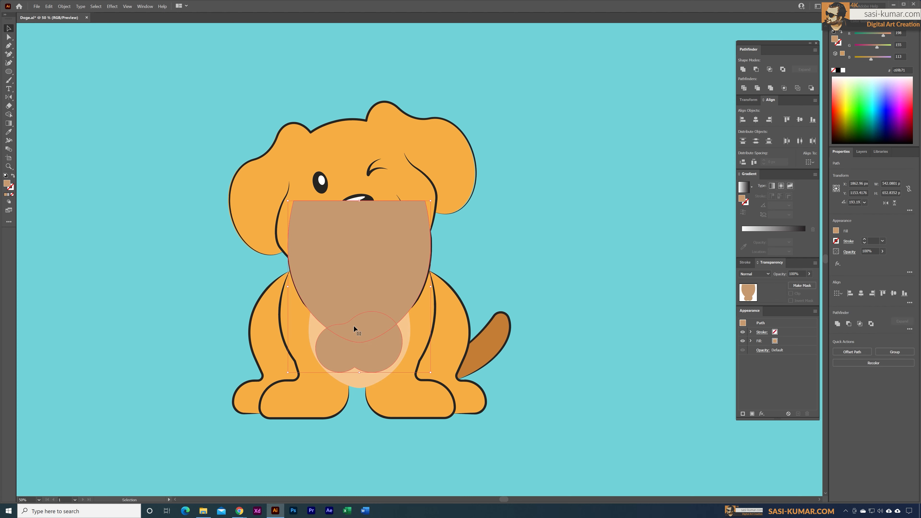
pyautogui.click(770, 69)
pyautogui.click(505, 222)
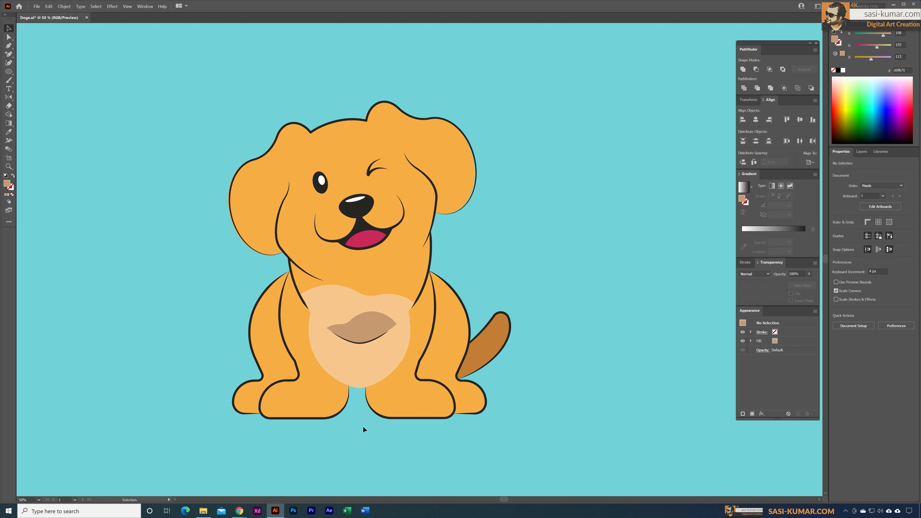
pyautogui.click(363, 331)
pyautogui.press('a')
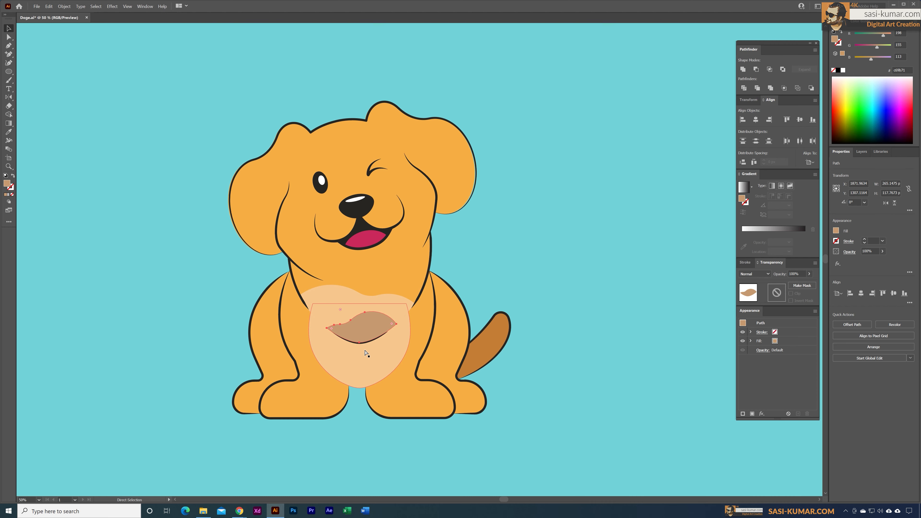
pyautogui.press('v')
pyautogui.doubleClick(358, 323)
pyautogui.doubleClick(484, 249)
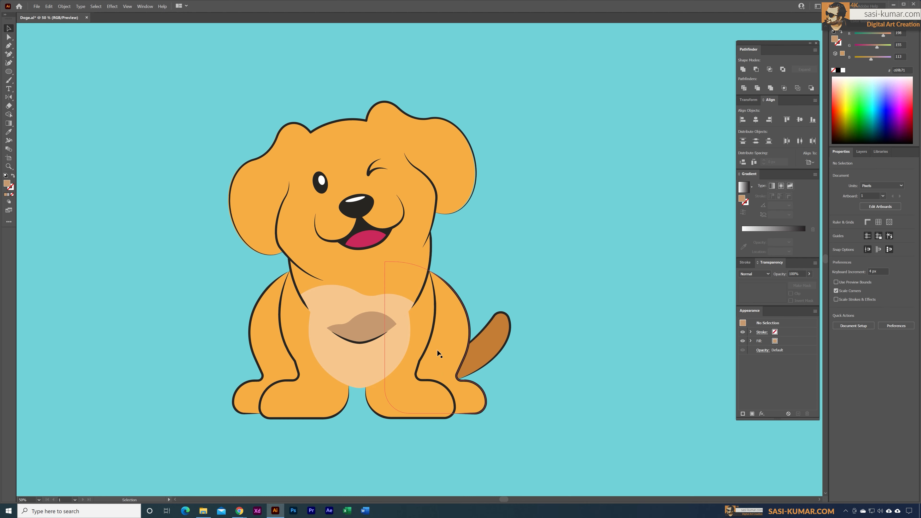
# Paste a copy of the orange front leg shape nearest the tail in place on top of the artwork
pyautogui.click(423, 328)
pyautogui.doubleClick(422, 324)
pyautogui.doubleClick(521, 237)
pyautogui.hotkey('ctrl', 'f')
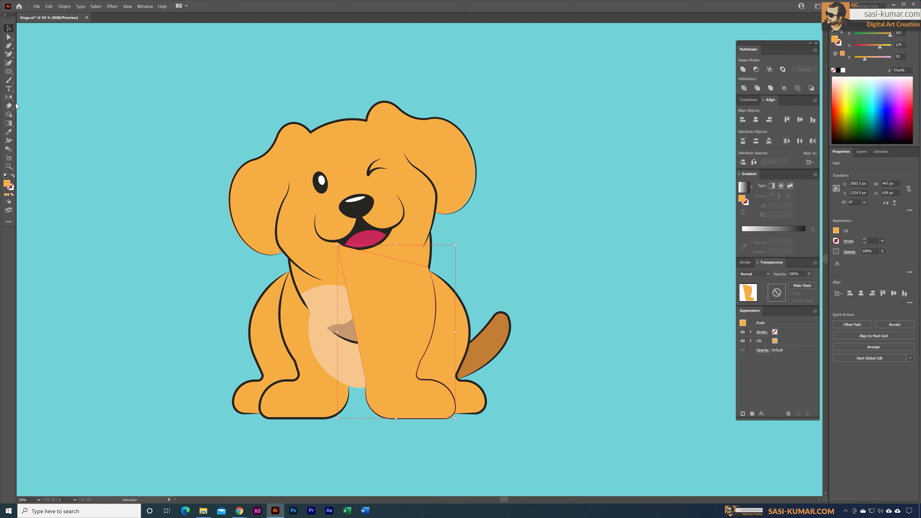
# Draw an orange ellipse about 680 by 706 px and move it over the upper part of the copied front leg
pyautogui.click(8, 73)
pyautogui.moveTo(515, 135)
pyautogui.mouseDown()
pyautogui.moveTo(606, 277)
pyautogui.moveTo(658, 319)
pyautogui.moveTo(692, 320)
pyautogui.mouseUp()
pyautogui.click(8, 28)
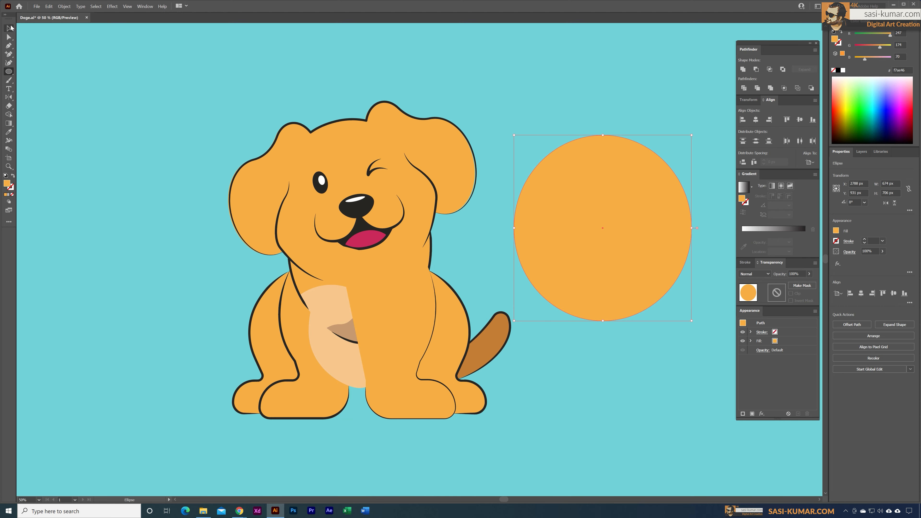
pyautogui.moveTo(641, 181); pyautogui.dragTo(436, 233)
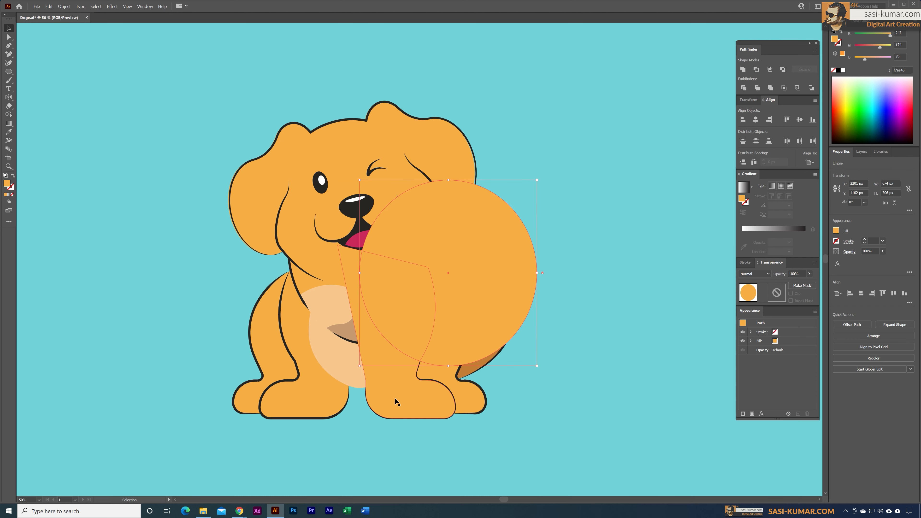
# Shift the large ellipse toward the tail and intersect it with the copied front leg to leave a curved light patch
pyautogui.keyDown('shift'); pyautogui.click(395, 397); pyautogui.keyUp('shift')
pyautogui.moveTo(492, 285); pyautogui.dragTo(513, 293)
pyautogui.keyDown('shift'); pyautogui.click(378, 359); pyautogui.keyUp('shift')
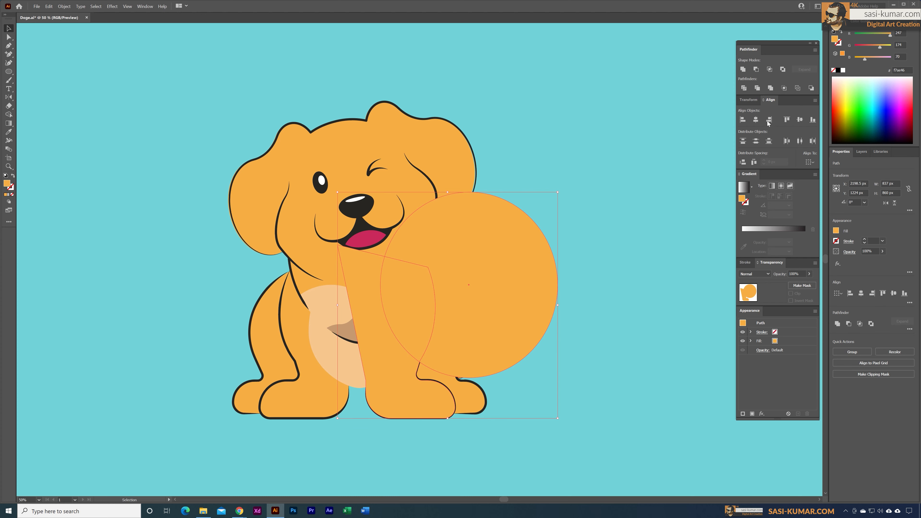
pyautogui.click(769, 69)
pyautogui.click(586, 202)
pyautogui.click(412, 321)
pyautogui.press('a')
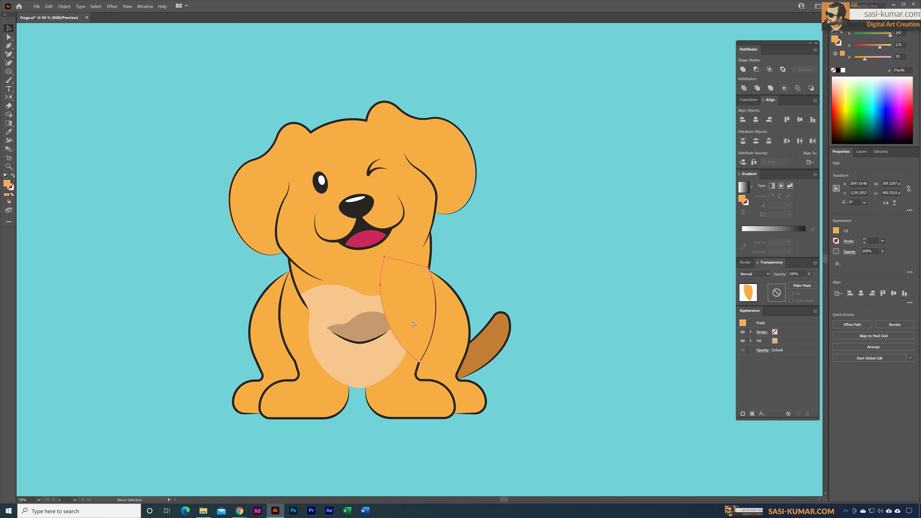
pyautogui.press('Delete')
pyautogui.doubleClick(404, 385)
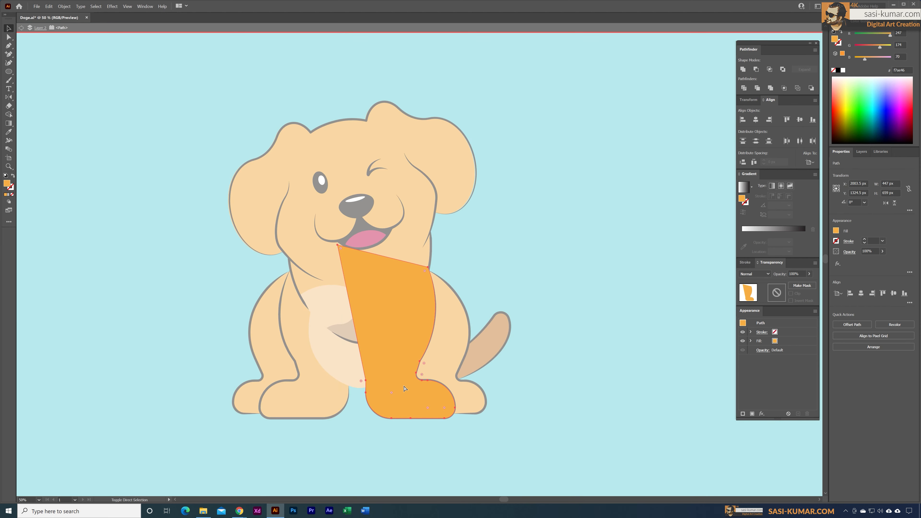
pyautogui.hotkey('ctrl', 'z')
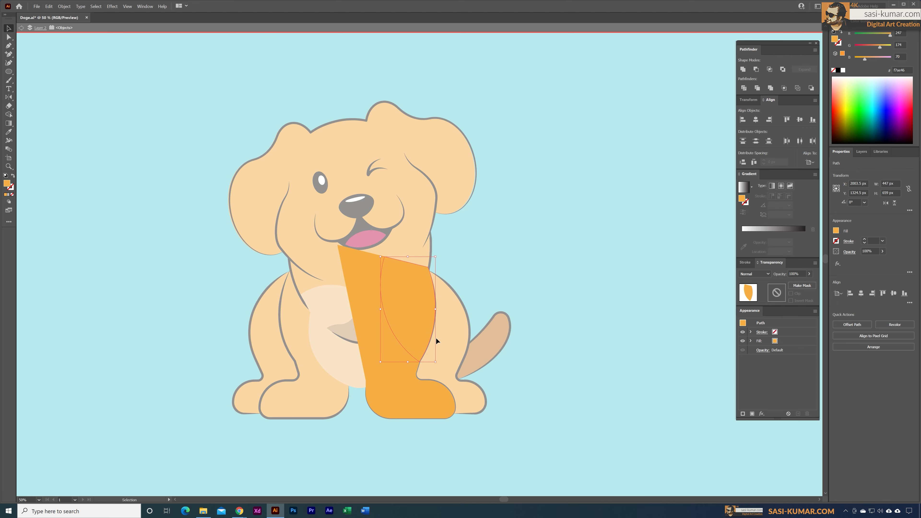
pyautogui.doubleClick(533, 231)
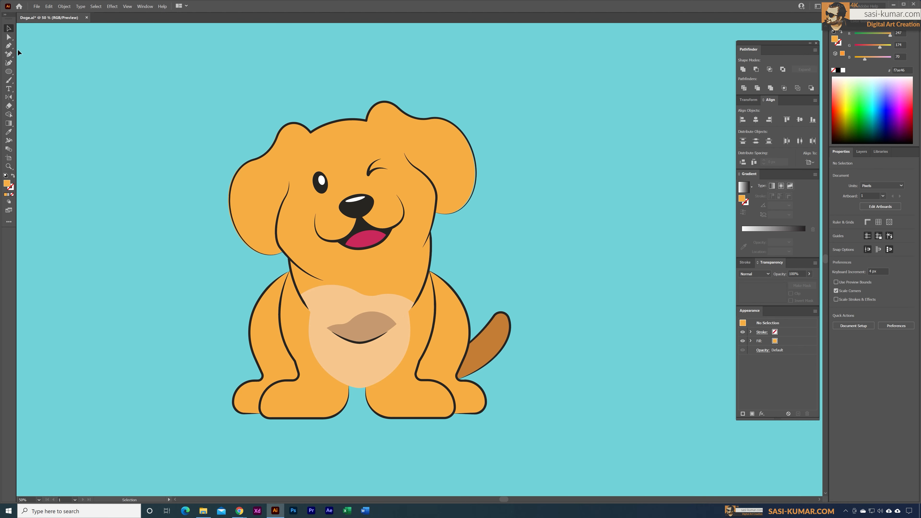
# Fill the original front leg shape beneath the light patch with darker orange #d8903a as its shadow colour
pyautogui.click(9, 37)
pyautogui.click(394, 400)
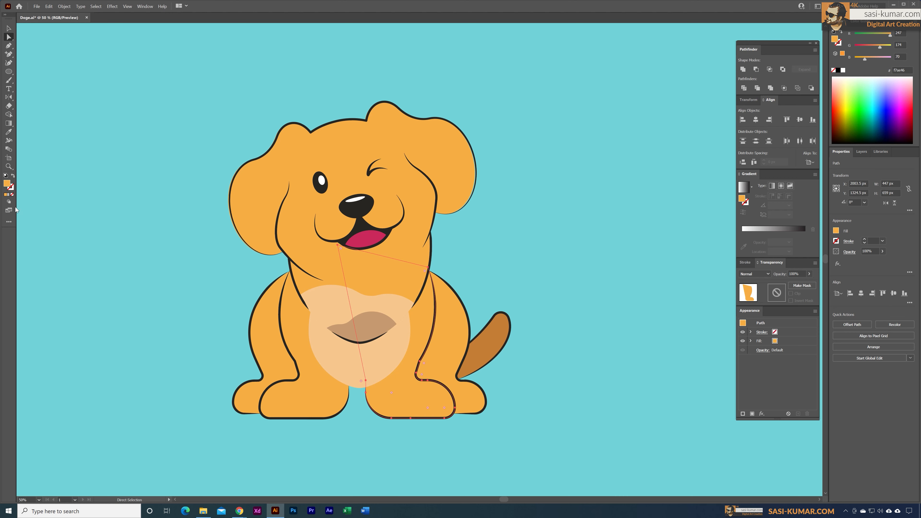
pyautogui.doubleClick(7, 183)
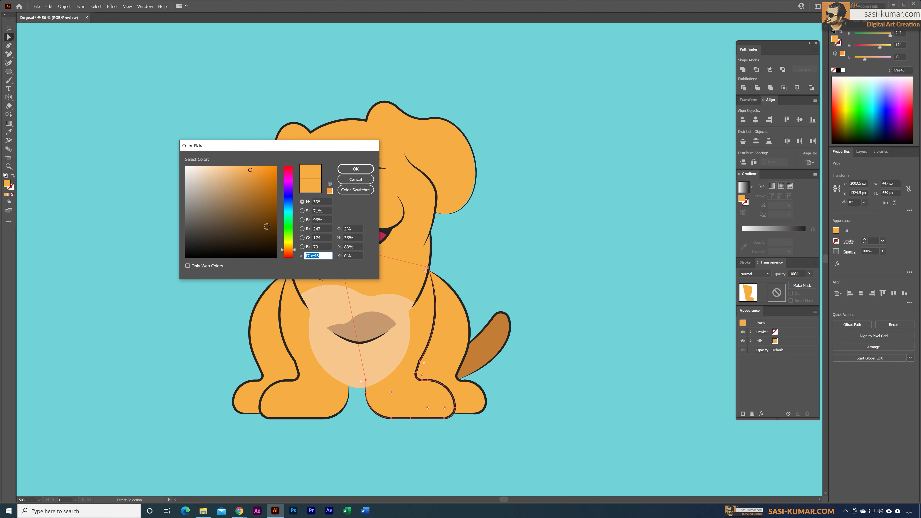
pyautogui.click(252, 178)
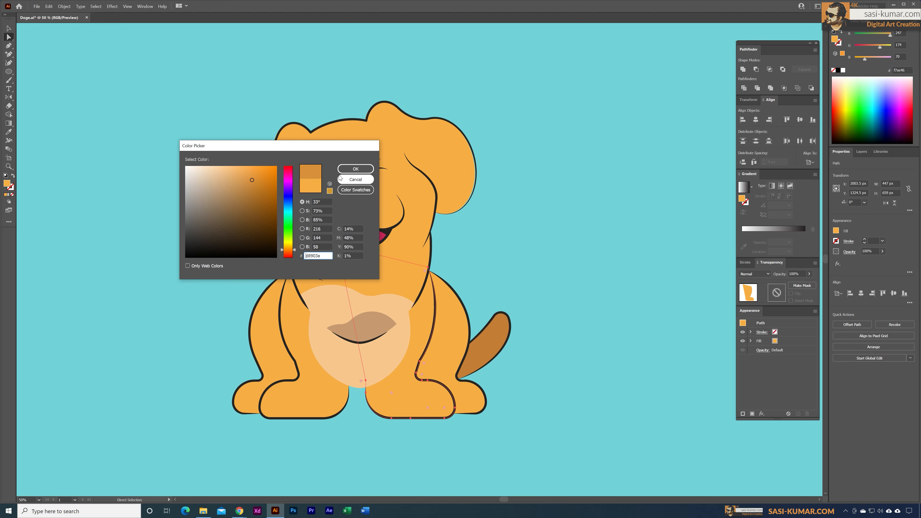
pyautogui.click(356, 169)
pyautogui.click(456, 242)
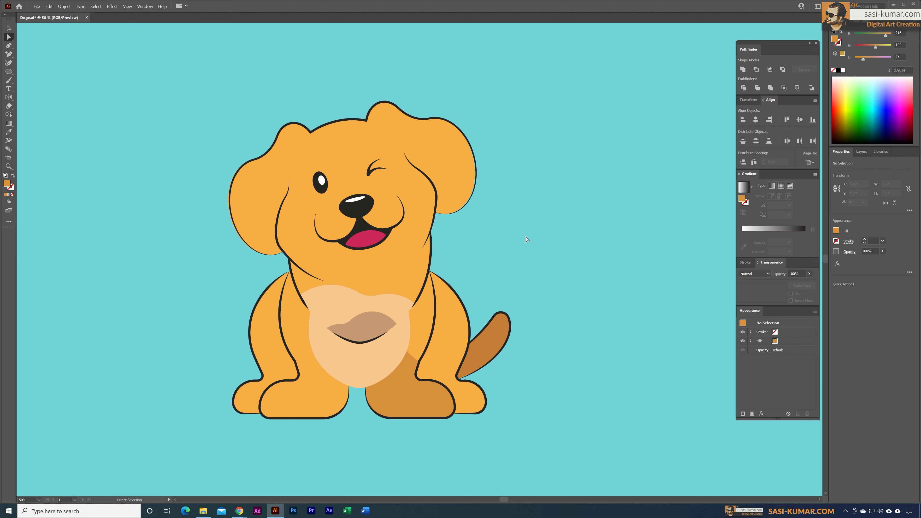
# Draw two overlapping ellipses on the shaded front paw and intersect them into a highlight about 231 by 79 px
pyautogui.click(9, 71)
pyautogui.moveTo(397, 383); pyautogui.dragTo(411, 443)
pyautogui.press('v')
pyautogui.moveTo(409, 400); pyautogui.dragTo(435, 408)
pyautogui.keyDown('shift'); pyautogui.click(455, 388); pyautogui.keyUp('shift')
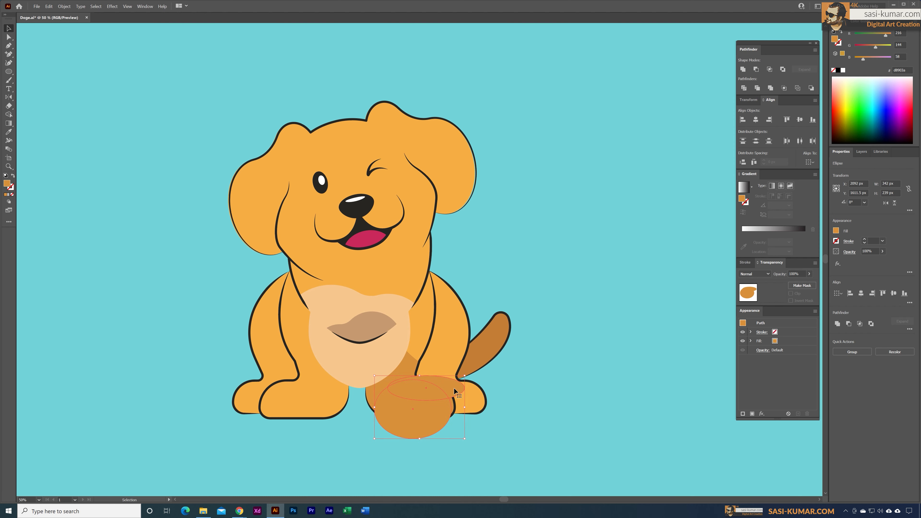
pyautogui.click(770, 69)
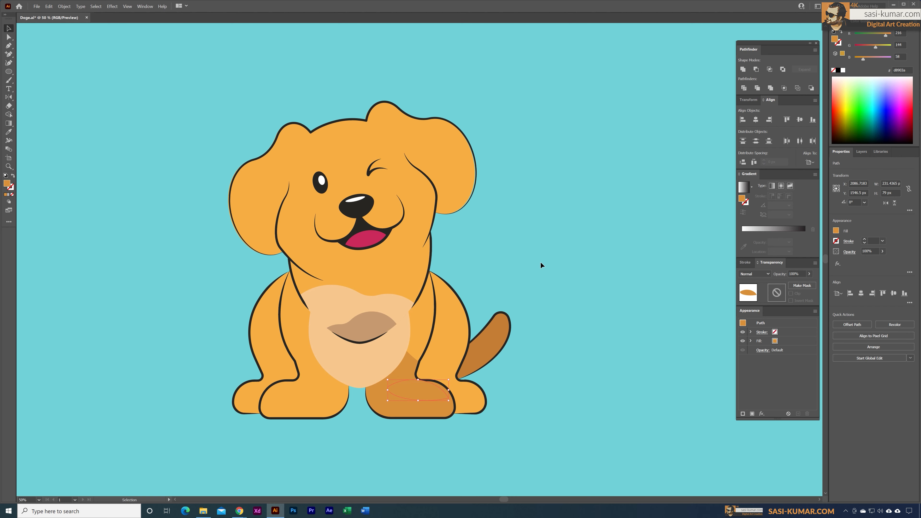
# Fill the paw highlight with the orange sampled from the body and flatten it to about 67 px high
pyautogui.press('i')
pyautogui.click(392, 280)
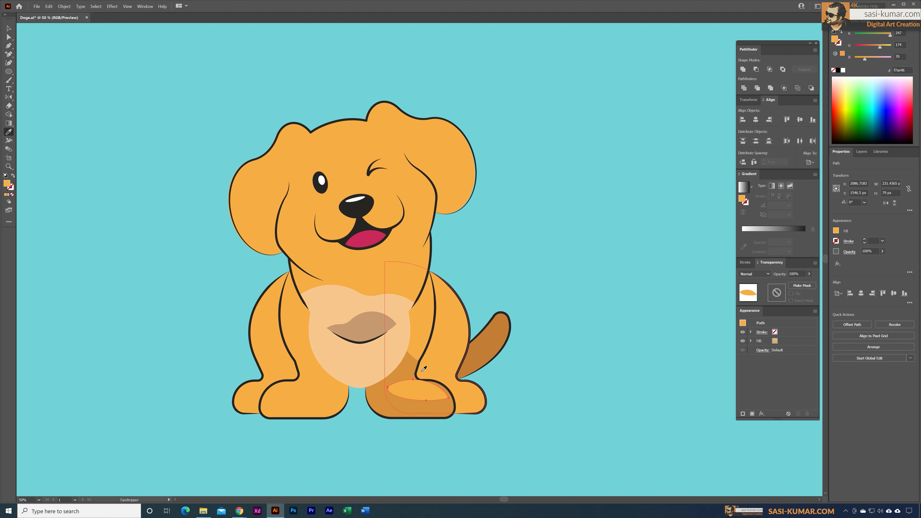
pyautogui.press('v')
pyautogui.hotkey('ctrl', '=')
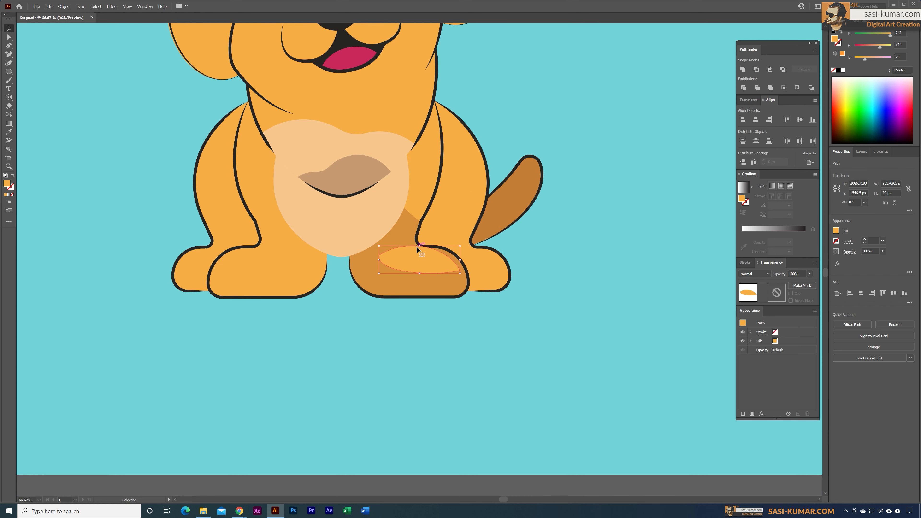
pyautogui.moveTo(420, 247); pyautogui.dragTo(439, 261)
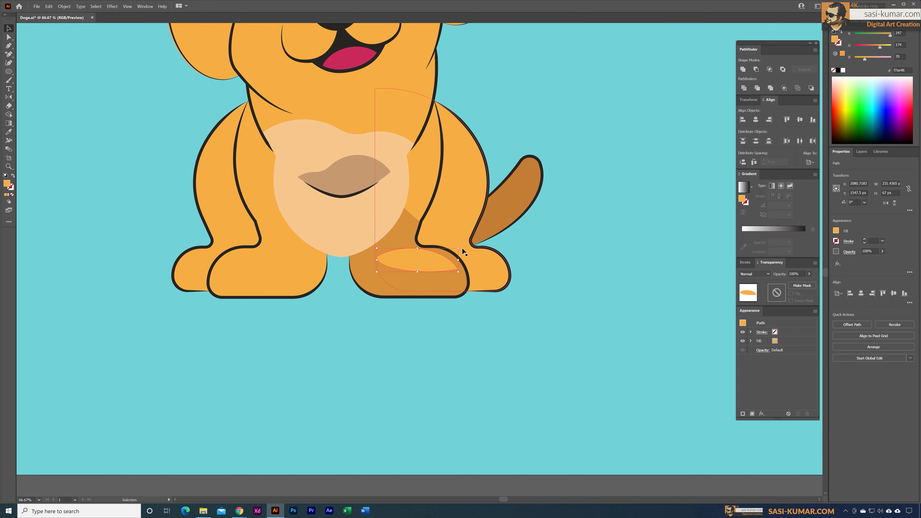
pyautogui.click(548, 338)
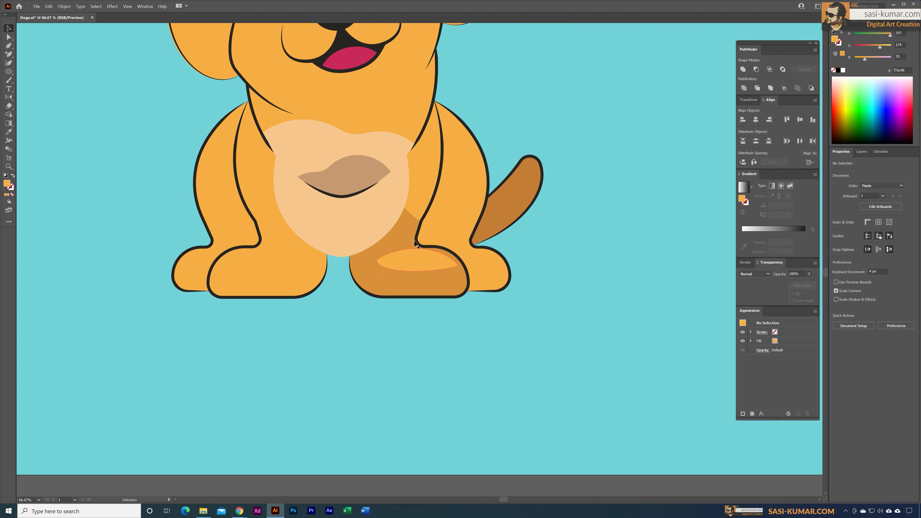
# Draw a circle about 387 px across, shift it over the front paw highlight and intersect them to trim the highlight's inner end
pyautogui.press('l')
pyautogui.moveTo(401, 238); pyautogui.dragTo(416, 253)
pyautogui.moveTo(455, 282); pyautogui.dragTo(538, 376)
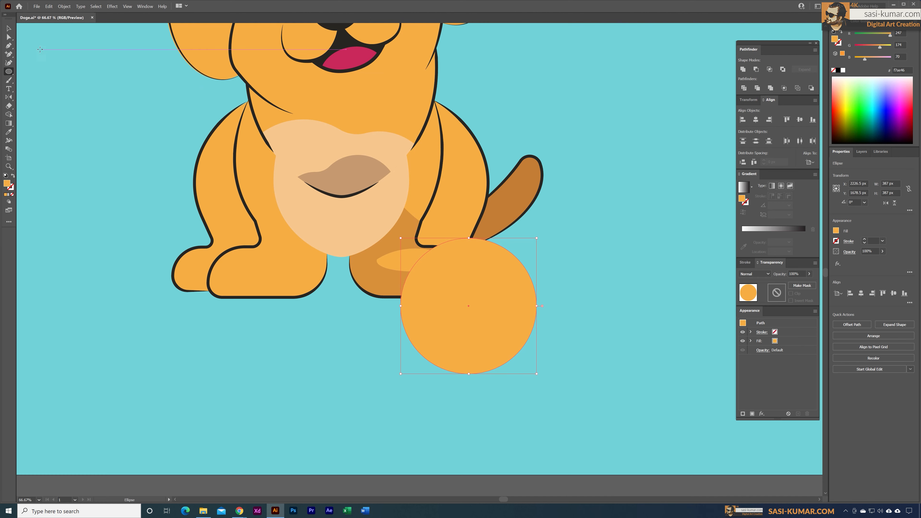
pyautogui.press('v')
pyautogui.moveTo(456, 283); pyautogui.dragTo(434, 263)
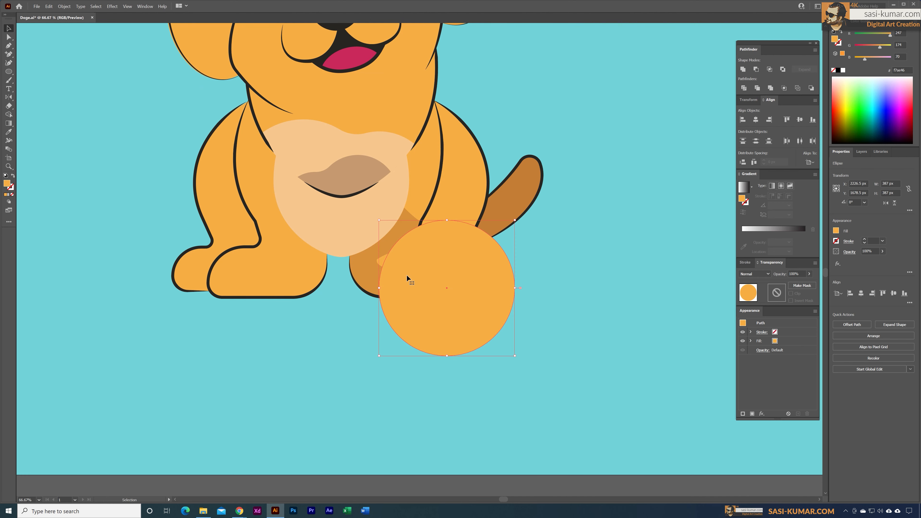
pyautogui.keyDown('shift'); pyautogui.click(383, 265); pyautogui.keyUp('shift')
pyautogui.click(769, 69)
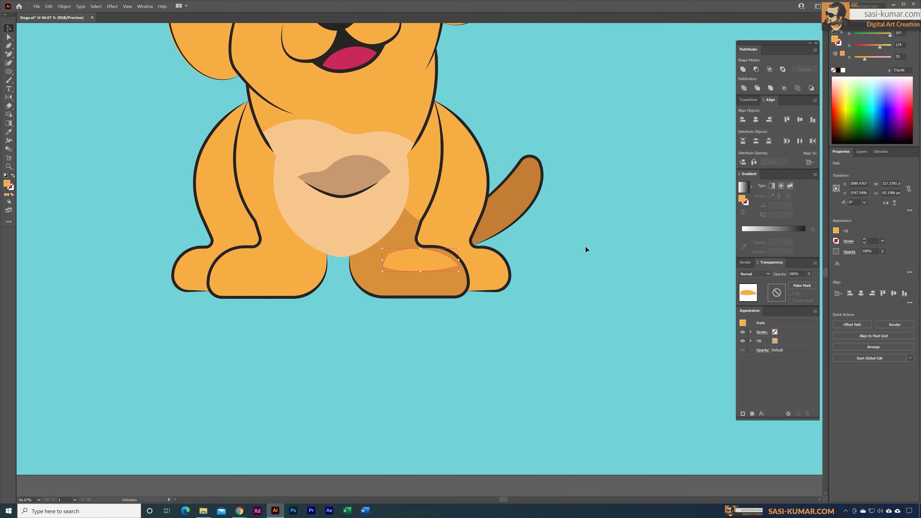
pyautogui.click(585, 248)
# Duplicate the neck shape and enlarge the copy to about 575 by 573 px over the chest
pyautogui.scroll(2, 584, 251)
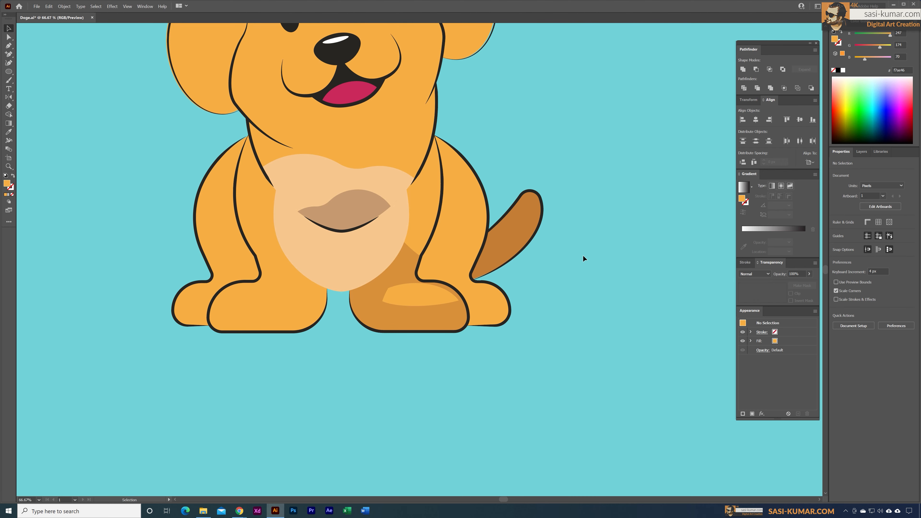
pyautogui.scroll(1, 583, 255)
pyautogui.click(431, 231)
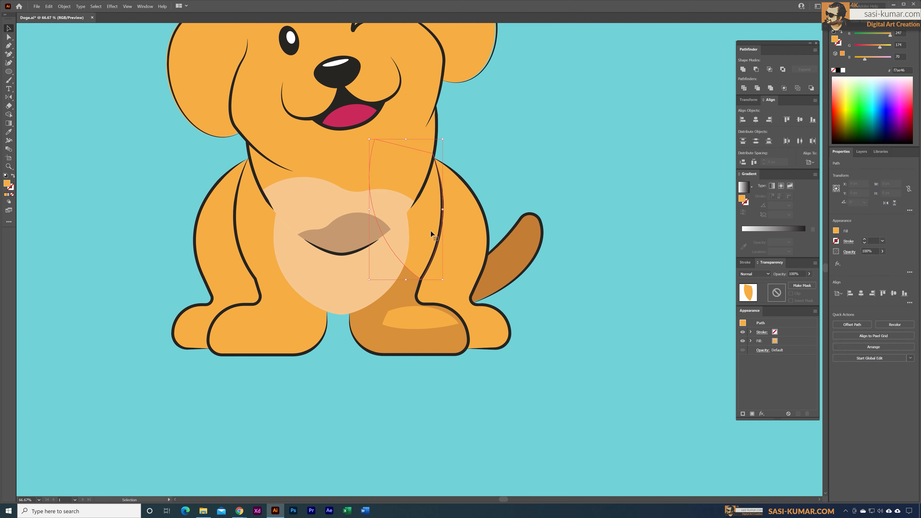
pyautogui.click(405, 161)
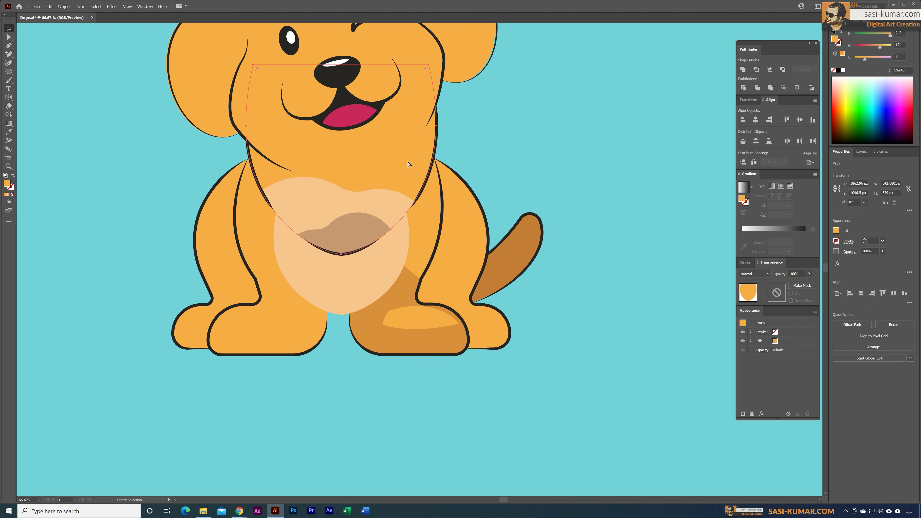
pyautogui.moveTo(404, 161); pyautogui.dragTo(400, 139)
pyautogui.moveTo(449, 65); pyautogui.dragTo(461, 48)
pyautogui.moveTo(441, 98); pyautogui.dragTo(425, 114)
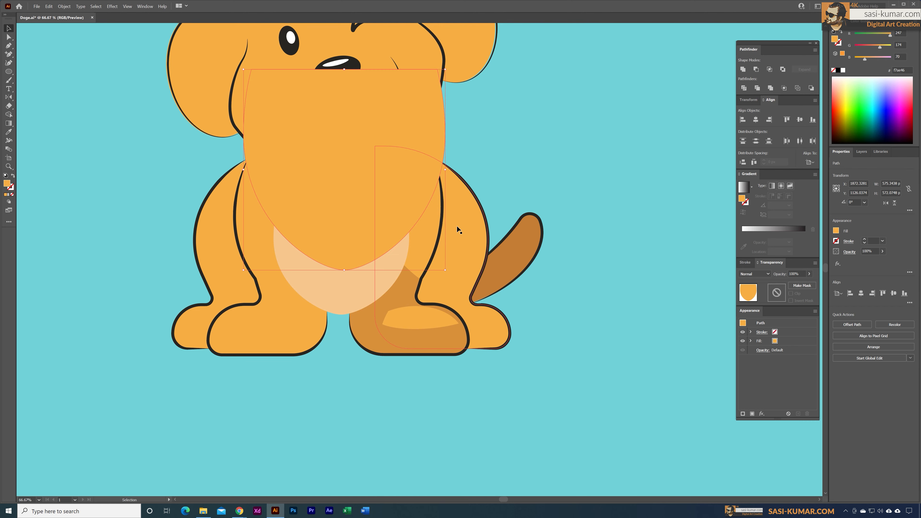
# Subtract the enlarged neck copy from the front leg's light patch to leave a curved neck shadow
pyautogui.keyDown('shift'); pyautogui.click(428, 223); pyautogui.keyUp('shift')
pyautogui.click(467, 204)
pyautogui.click(428, 220)
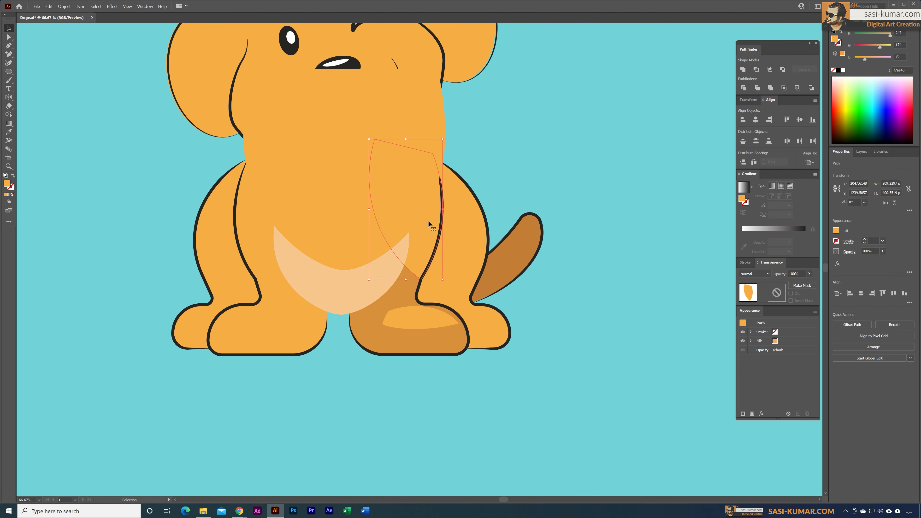
pyautogui.keyDown('shift'); pyautogui.click(417, 75); pyautogui.keyUp('shift')
pyautogui.click(756, 69)
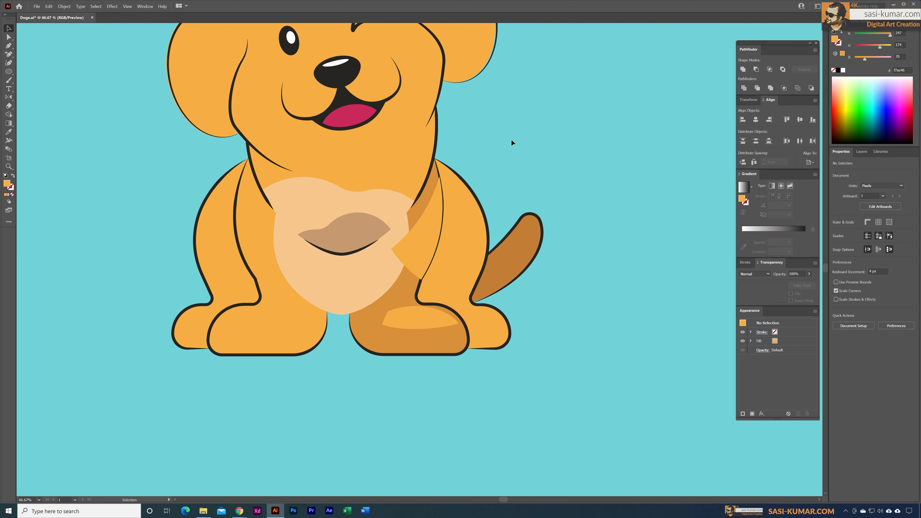
# Cut the trimmed light patch and paste it in front of the isolated front leg shadow shape
pyautogui.press('a')
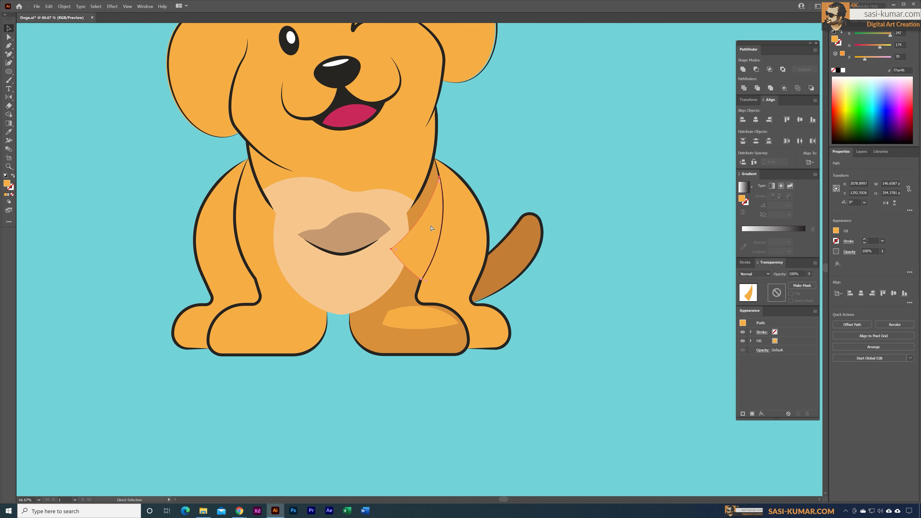
pyautogui.press('Delete')
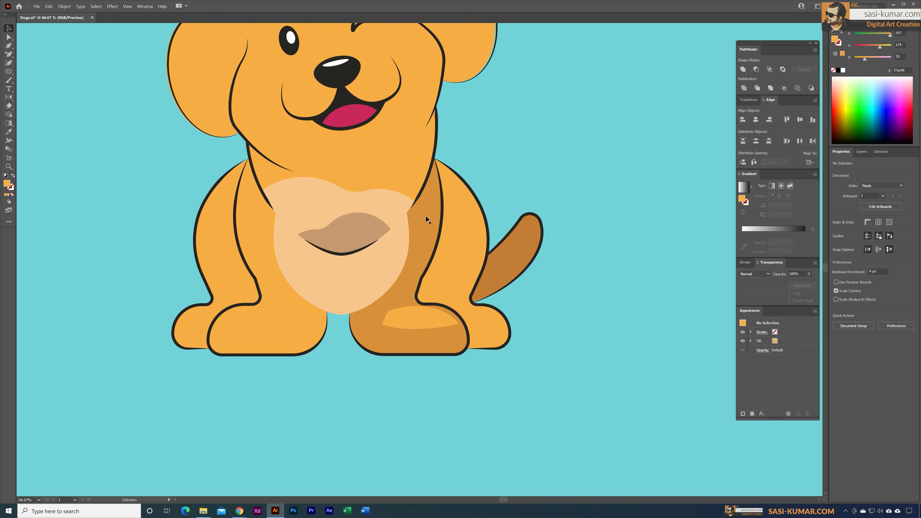
pyautogui.doubleClick(425, 215)
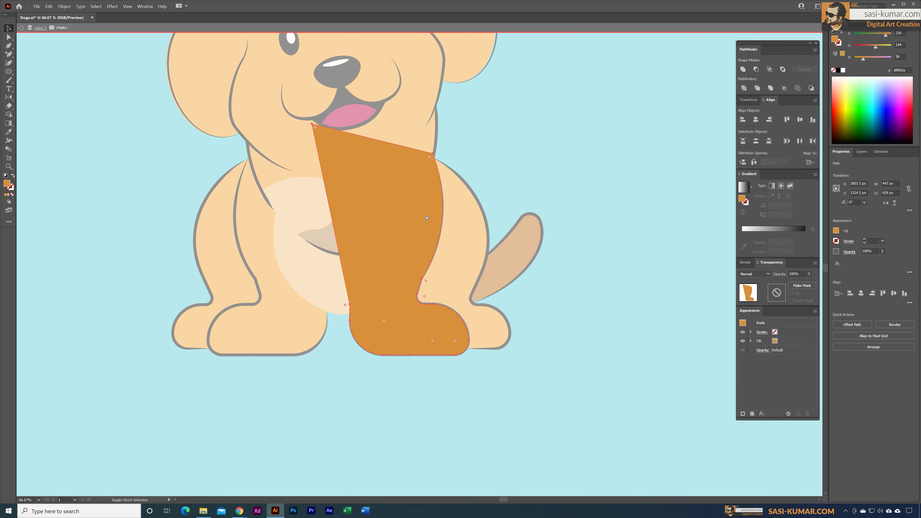
pyautogui.hotkey('ctrl', 'f')
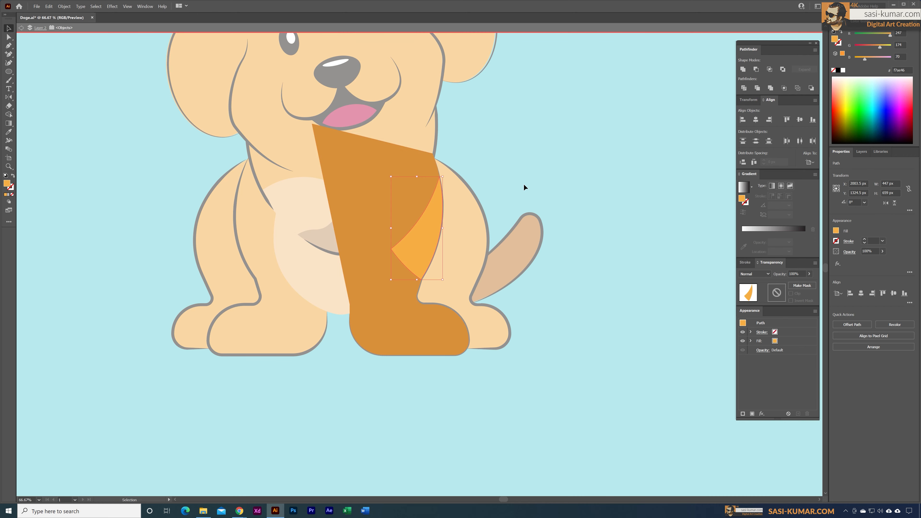
pyautogui.doubleClick(525, 185)
# Draw an orange ellipse about 565 by 665 px and place it over the haunch beside the tail
pyautogui.moveTo(530, 176); pyautogui.dragTo(529, 204)
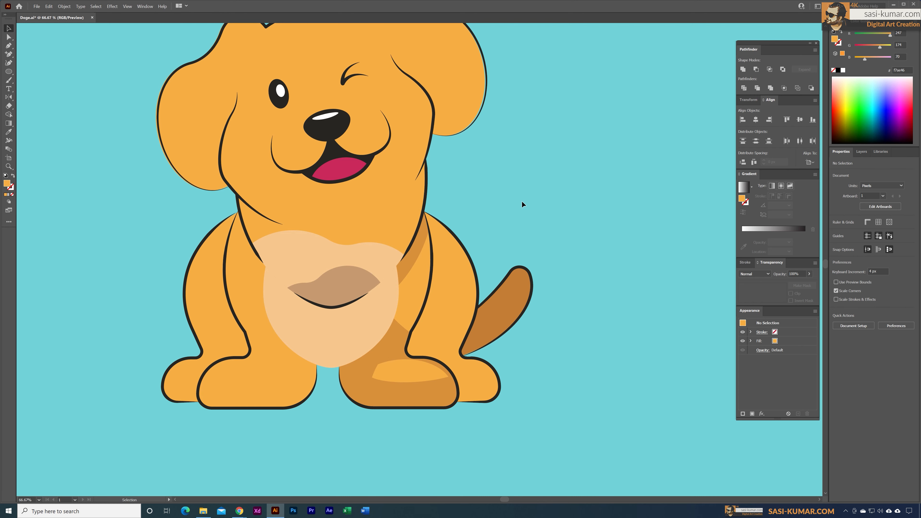
pyautogui.scroll(1, 528, 214)
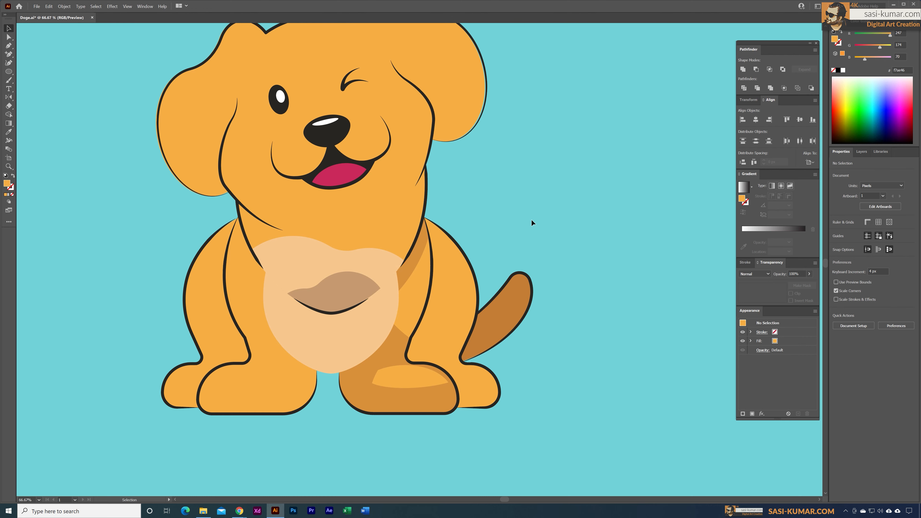
pyautogui.moveTo(531, 218); pyautogui.dragTo(499, 208)
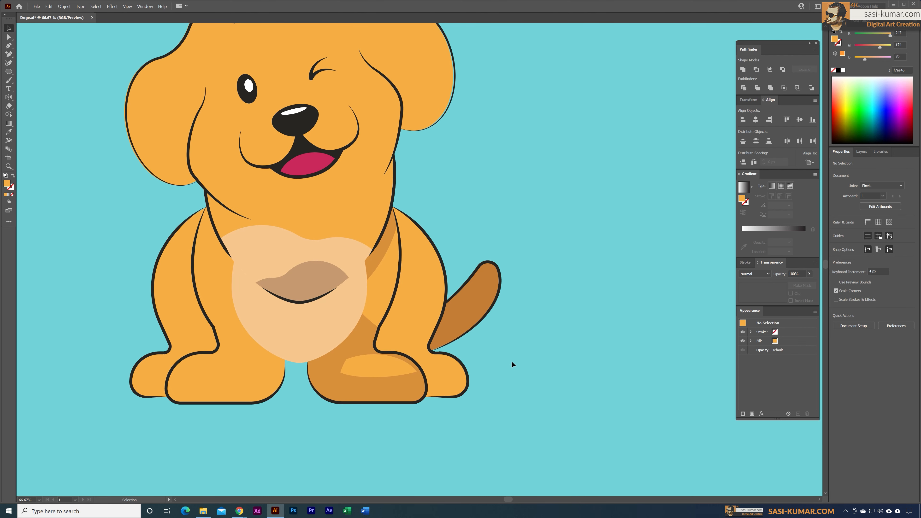
pyautogui.scroll(2, 511, 362)
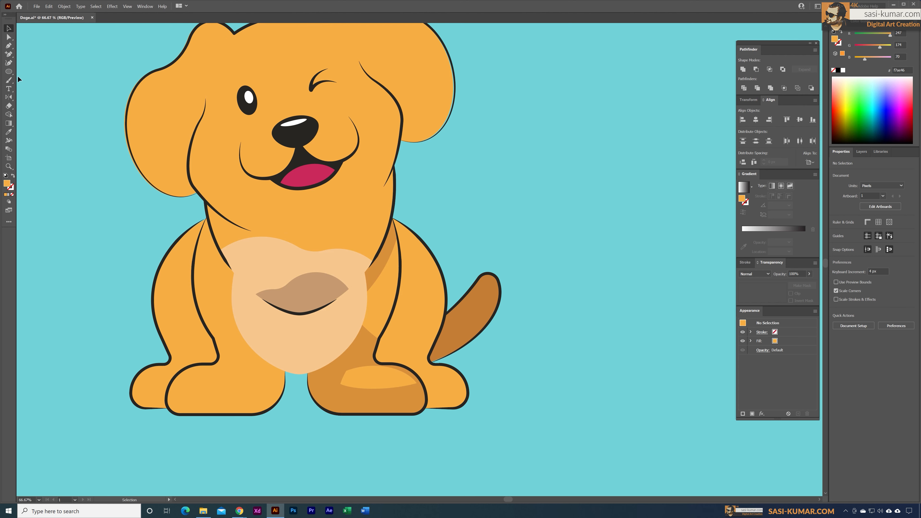
pyautogui.click(10, 72)
pyautogui.moveTo(504, 77)
pyautogui.mouseDown()
pyautogui.moveTo(554, 148)
pyautogui.moveTo(673, 259)
pyautogui.moveTo(704, 313)
pyautogui.mouseUp()
pyautogui.press('v')
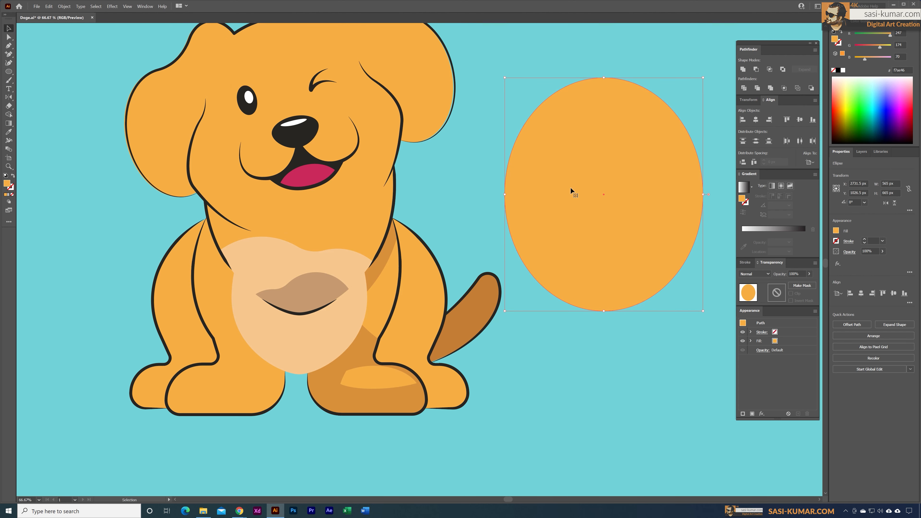
pyautogui.moveTo(585, 184)
pyautogui.mouseDown()
pyautogui.moveTo(419, 194)
pyautogui.moveTo(413, 212)
pyautogui.moveTo(421, 210)
pyautogui.mouseUp()
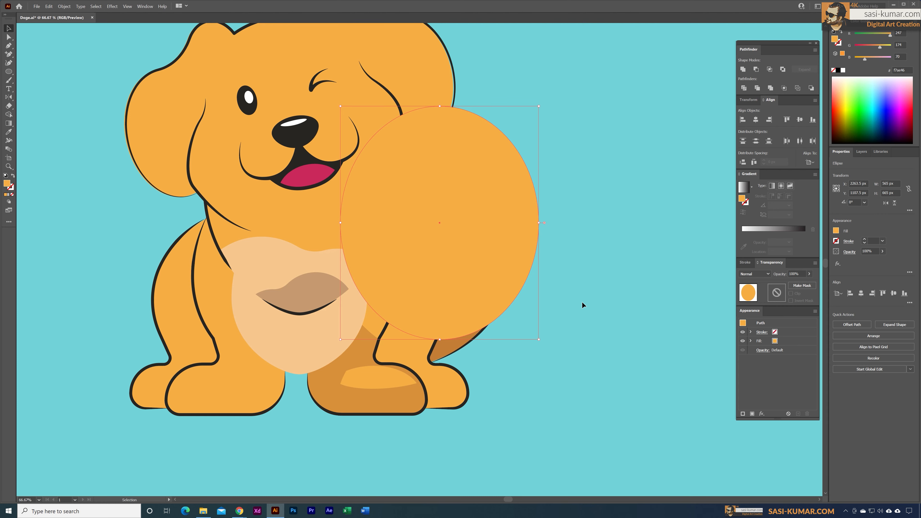
# Cut the large ellipse and paste it in front of the isolated hind leg shape on the tail side
pyautogui.hotkey('ctrl', 'x')
pyautogui.doubleClick(417, 299)
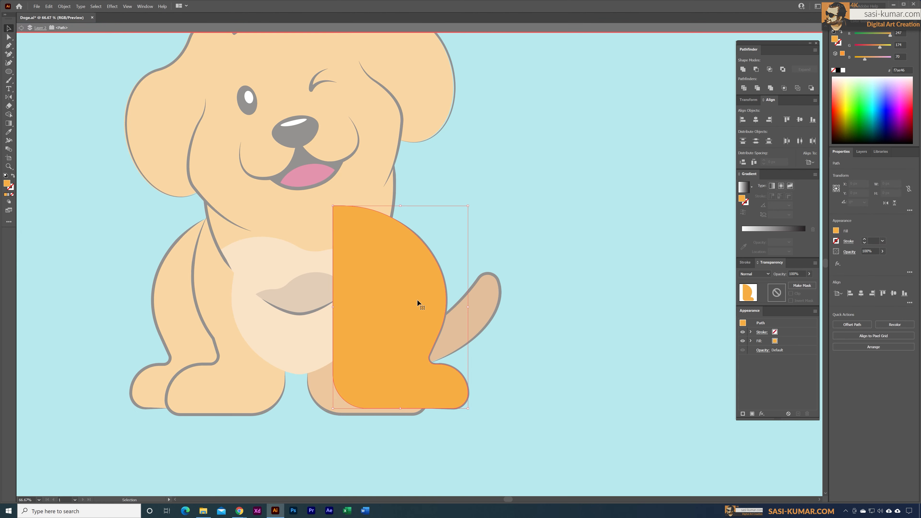
pyautogui.hotkey('ctrl', 'f')
# Divide the hind leg with the large ellipse and delete the ellipse piece outside the leg
pyautogui.keyDown('shift'); pyautogui.click(419, 362); pyautogui.keyUp('shift')
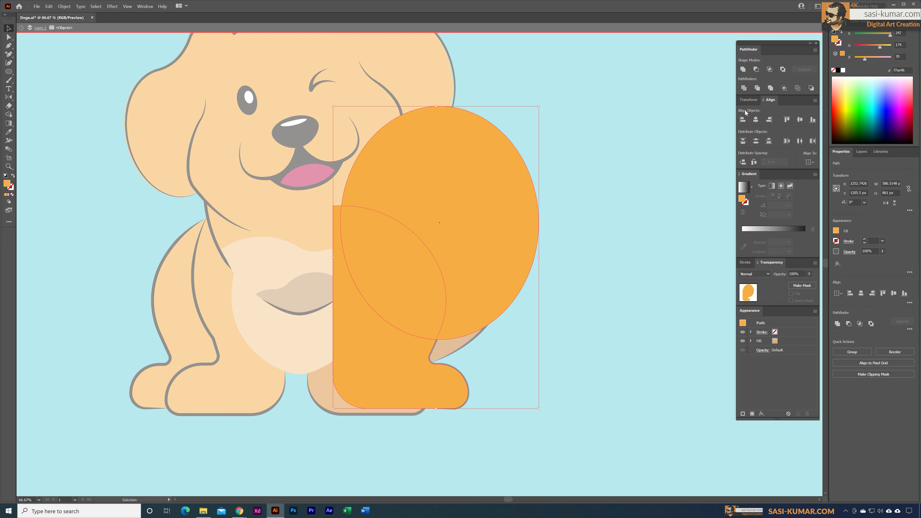
pyautogui.hotkey('ctrl', 'g')
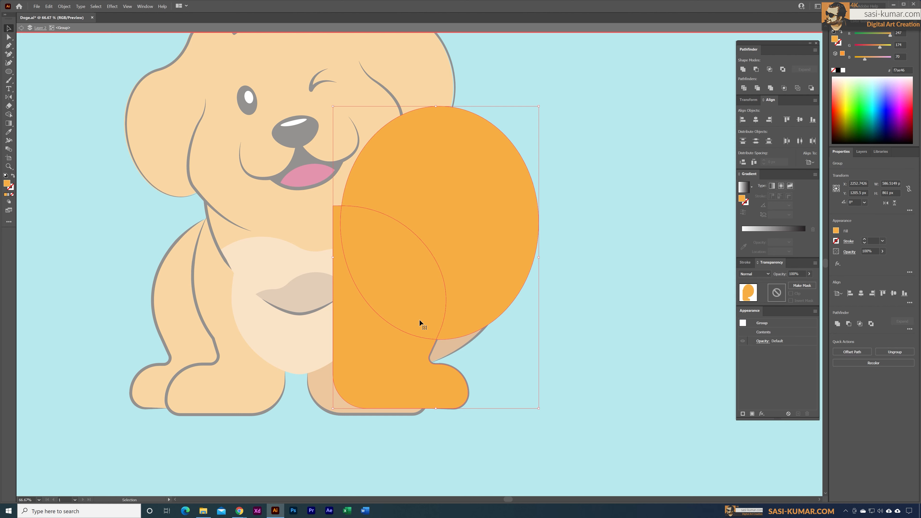
pyautogui.click(493, 212)
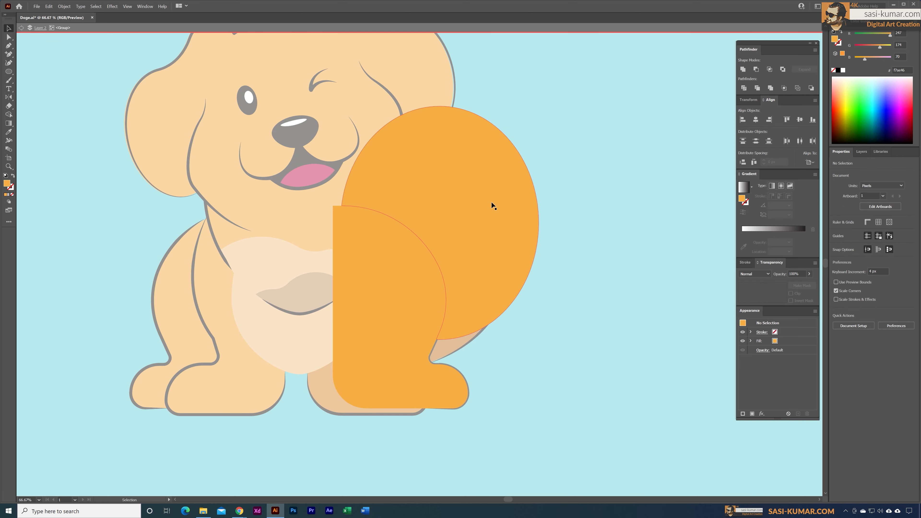
pyautogui.press('Delete')
pyautogui.doubleClick(608, 215)
# Fill the lower piece of the divided hind leg with darker orange #c9873f as its shadow
pyautogui.press('a')
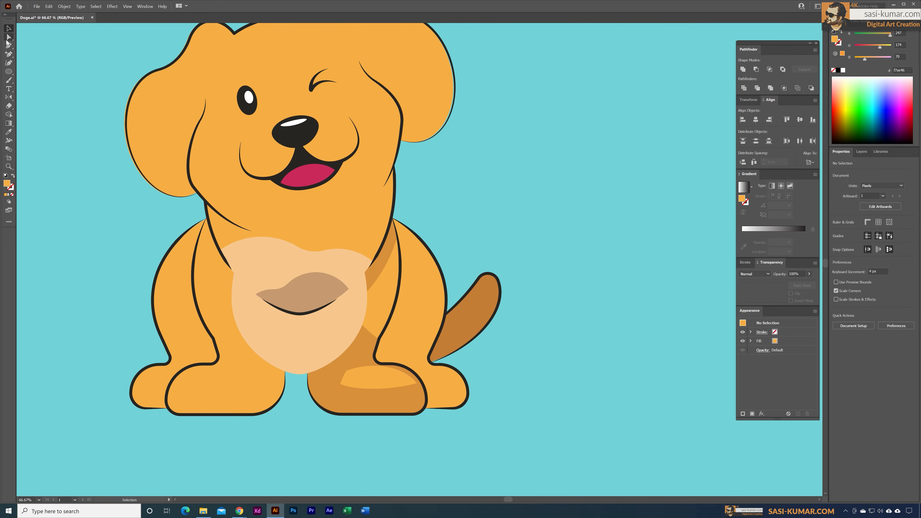
pyautogui.click(406, 343)
pyautogui.press('i')
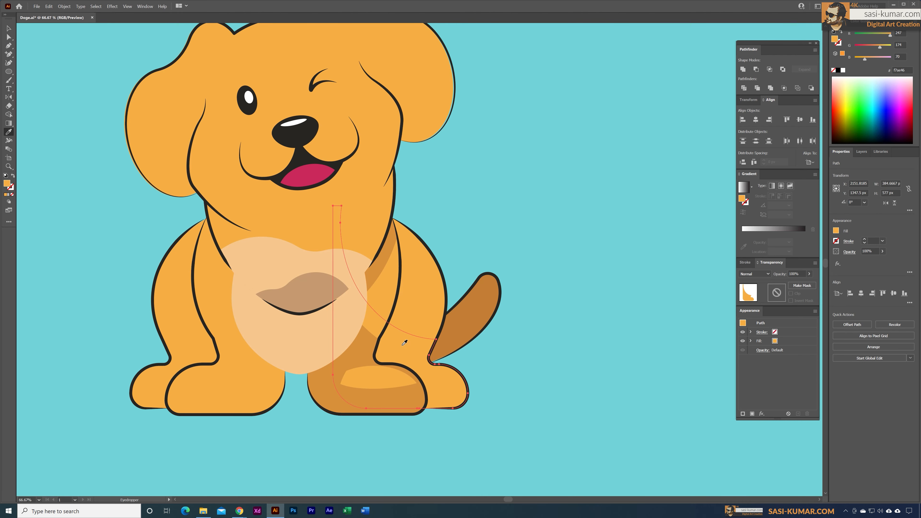
pyautogui.click(362, 365)
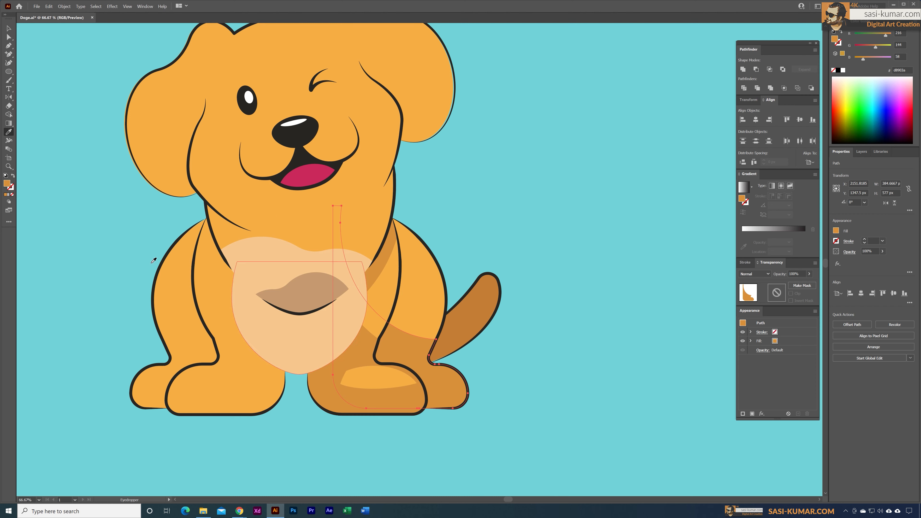
pyautogui.doubleClick(6, 184)
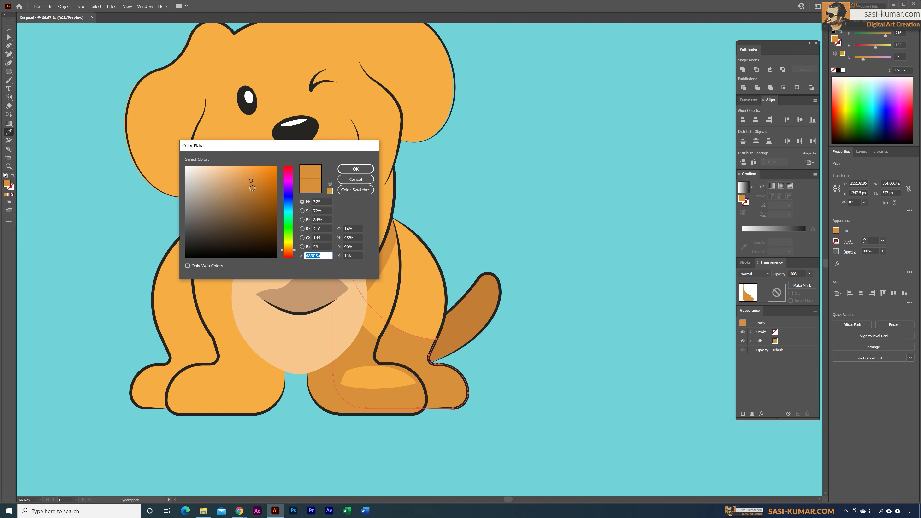
pyautogui.write('c9873f')
pyautogui.click(355, 168)
pyautogui.press('v')
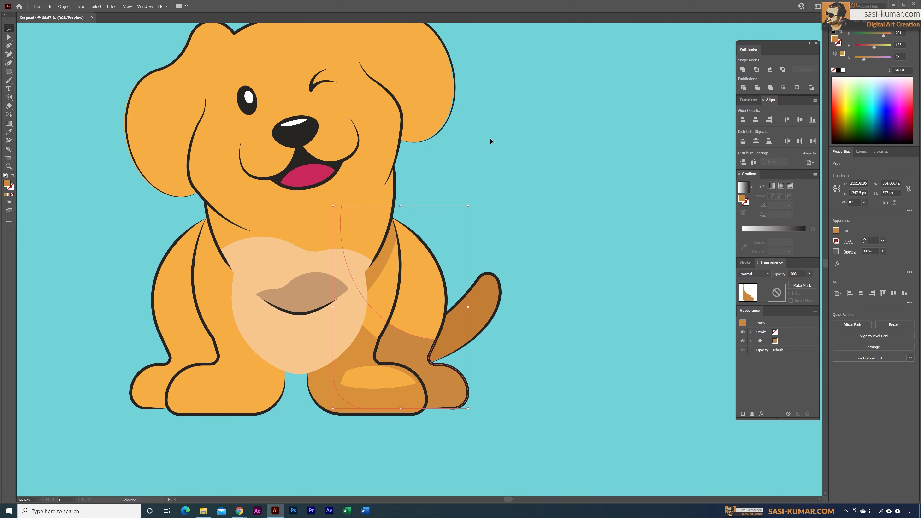
pyautogui.click(490, 138)
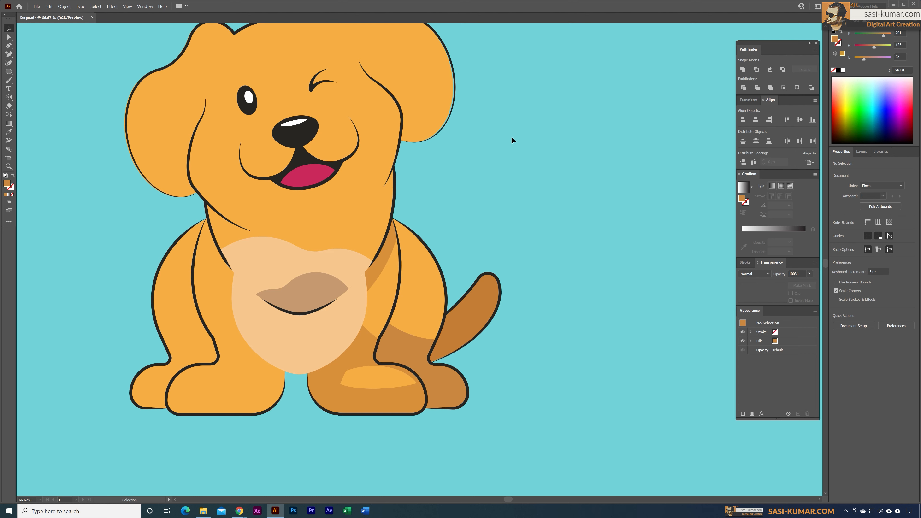
# Isolate the hind leg's shadow piece and place a wide ellipse about 253 px high over the hind paw and tail base
pyautogui.doubleClick(437, 382)
pyautogui.click(439, 384)
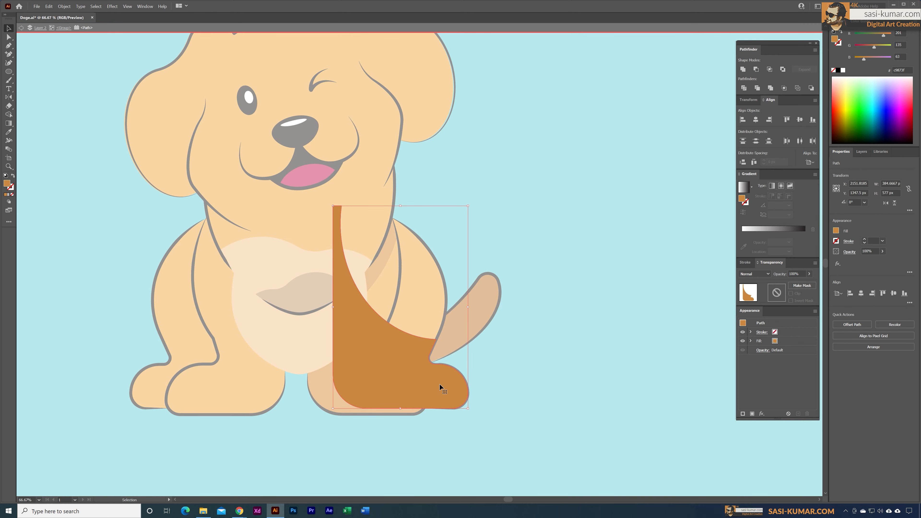
pyautogui.click(8, 71)
pyautogui.moveTo(452, 213); pyautogui.dragTo(618, 301)
pyautogui.press('v')
pyautogui.moveTo(528, 254); pyautogui.dragTo(514, 350)
# Divide the hind leg shadow with the wide ellipse and delete the ellipse piece outside the leg
pyautogui.keyDown('shift'); pyautogui.click(399, 384); pyautogui.keyUp('shift')
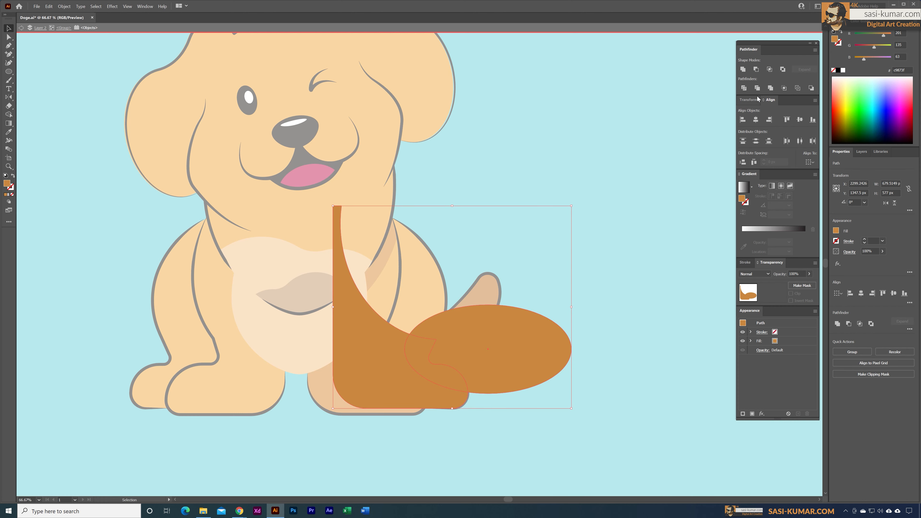
pyautogui.hotkey('ctrl', 'g')
pyautogui.doubleClick(513, 345)
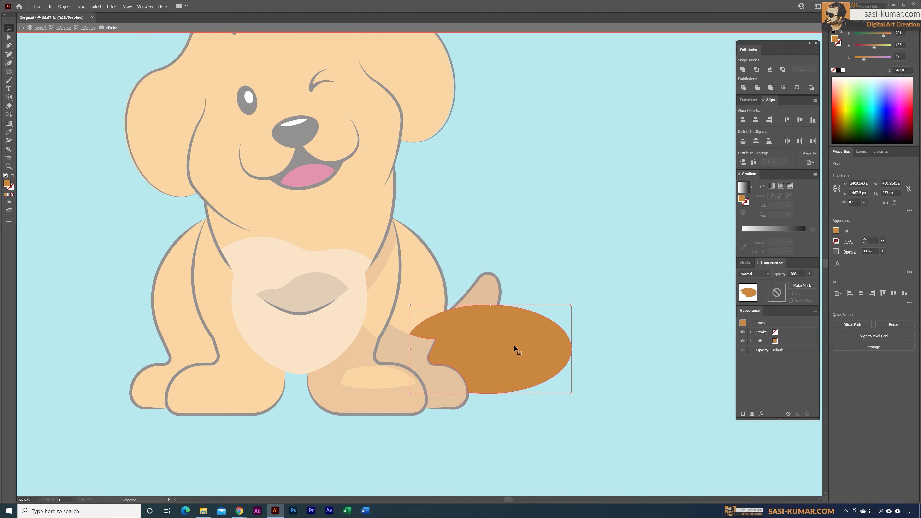
pyautogui.press('Delete')
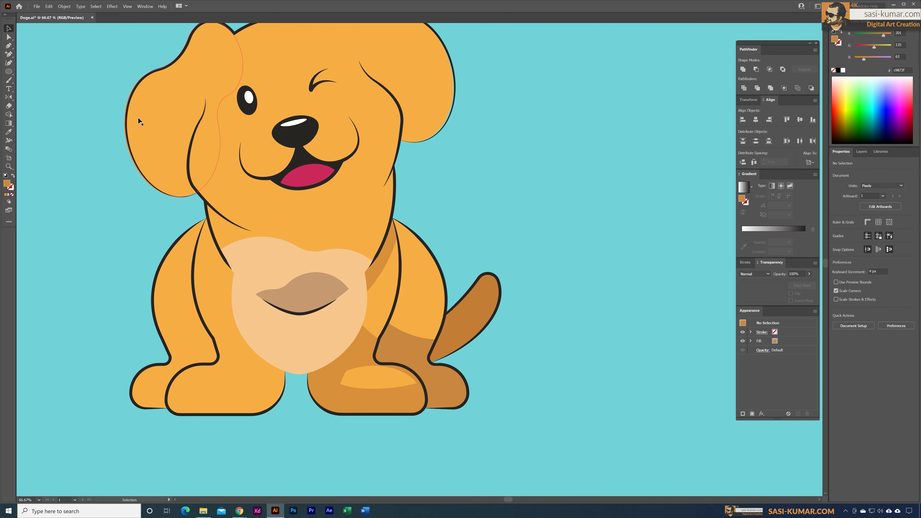
# Fill the hind paw's light piece, cut from the leg shadow, with the dog's base orange
pyautogui.press('i')
pyautogui.keyDown('ctrl'); pyautogui.click(405, 323); pyautogui.keyUp('ctrl')
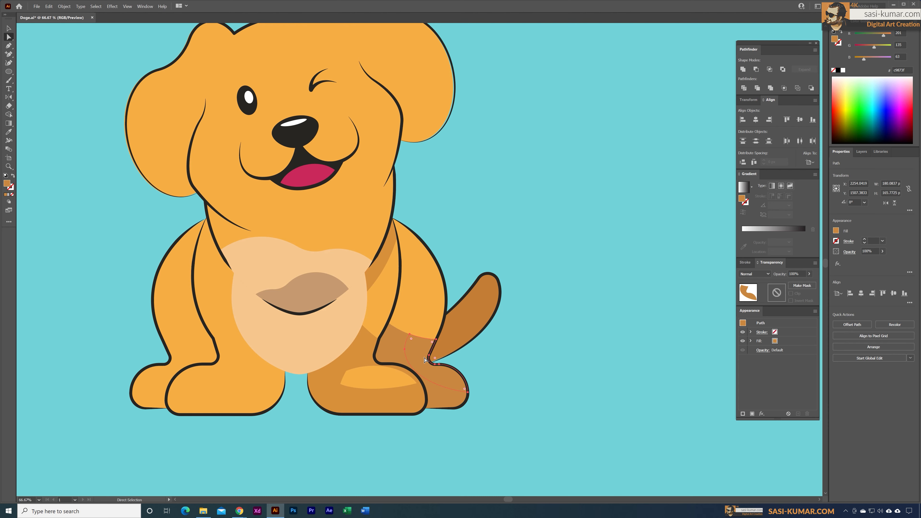
pyautogui.click(431, 308)
# Try the lighter orange #f7b261 on the hind paw's light piece and undo it
pyautogui.doubleClick(6, 183)
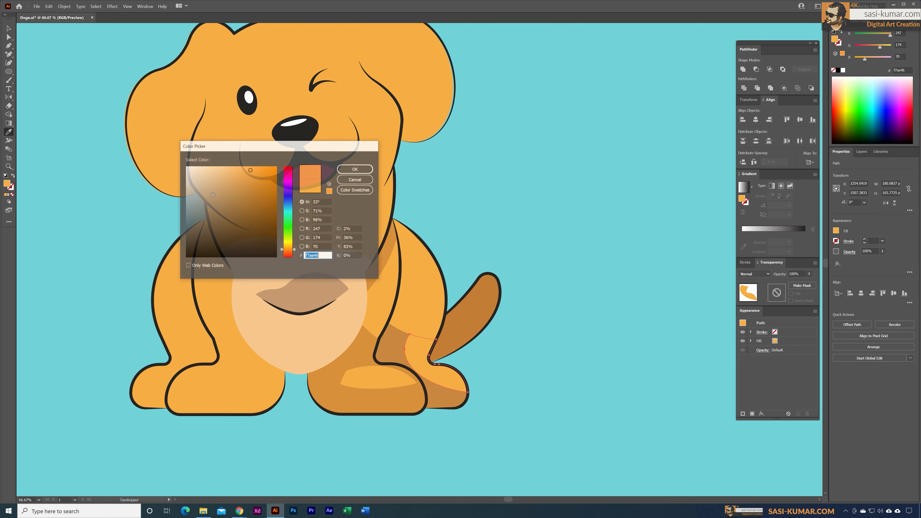
pyautogui.write('f7b261')
pyautogui.click(355, 168)
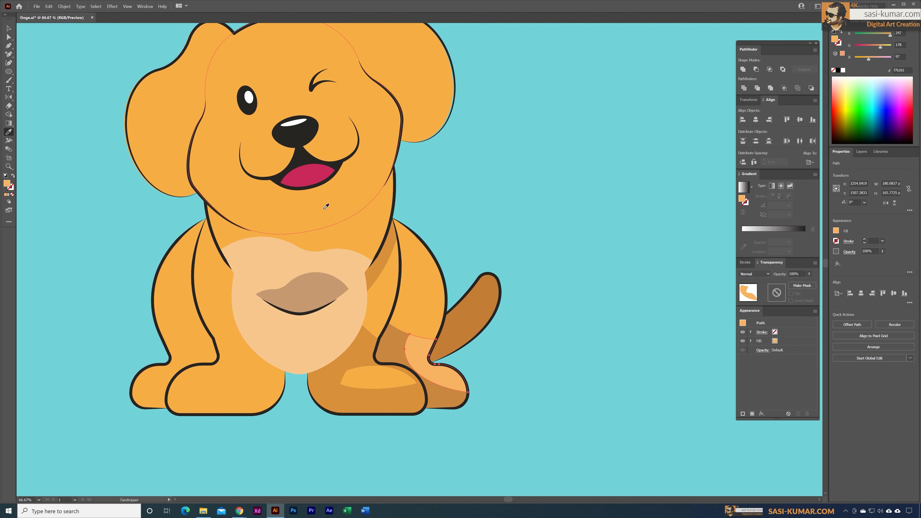
pyautogui.hotkey('ctrl', 'z')
# Set the hind paw's light piece to a slightly paler orange, #f7ae50, by raising only its blue value
pyautogui.doubleClick(7, 184)
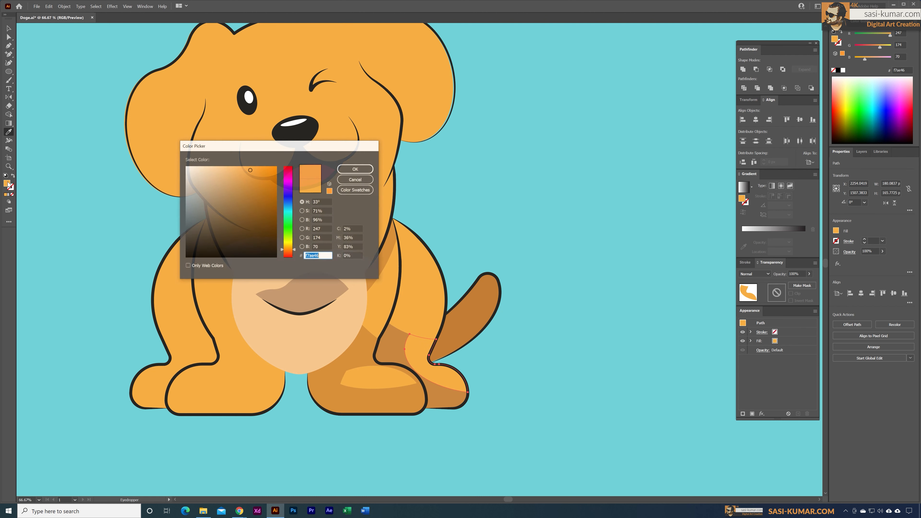
pyautogui.click(302, 247)
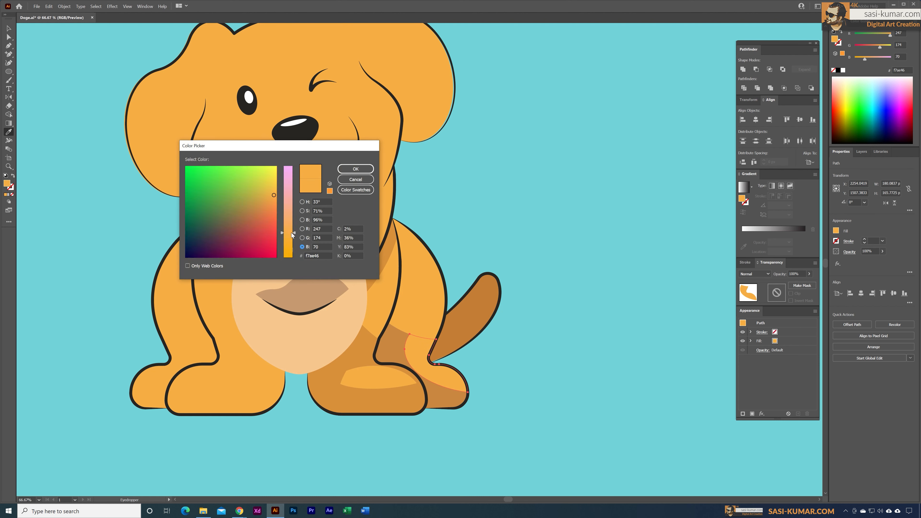
pyautogui.moveTo(294, 232); pyautogui.dragTo(294, 229)
pyautogui.click(356, 169)
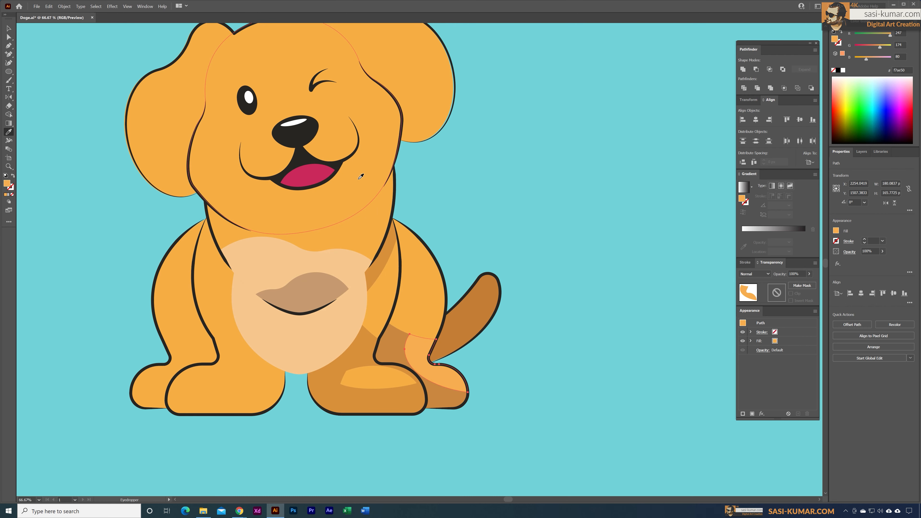
pyautogui.press('v')
pyautogui.click(515, 225)
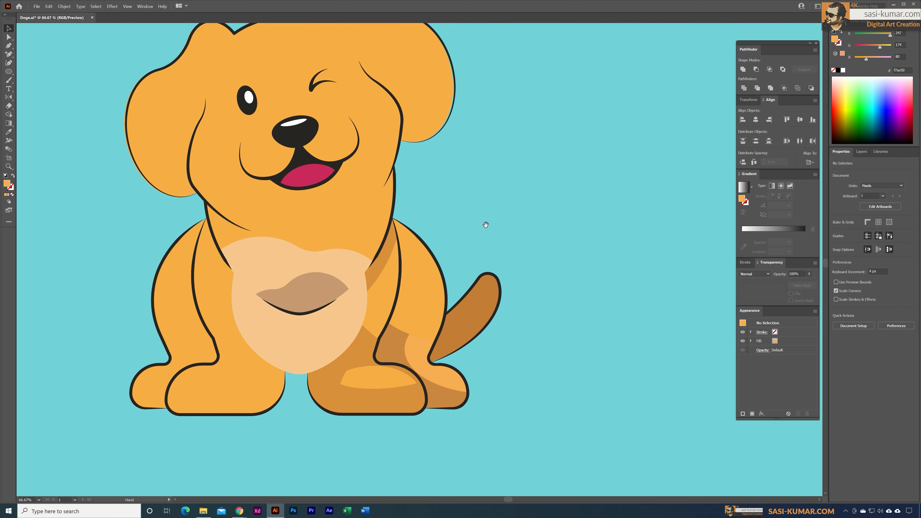
# Fill the rounded belly shape below the chest fur with darker tan #e5b683
pyautogui.moveTo(484, 225); pyautogui.dragTo(527, 238)
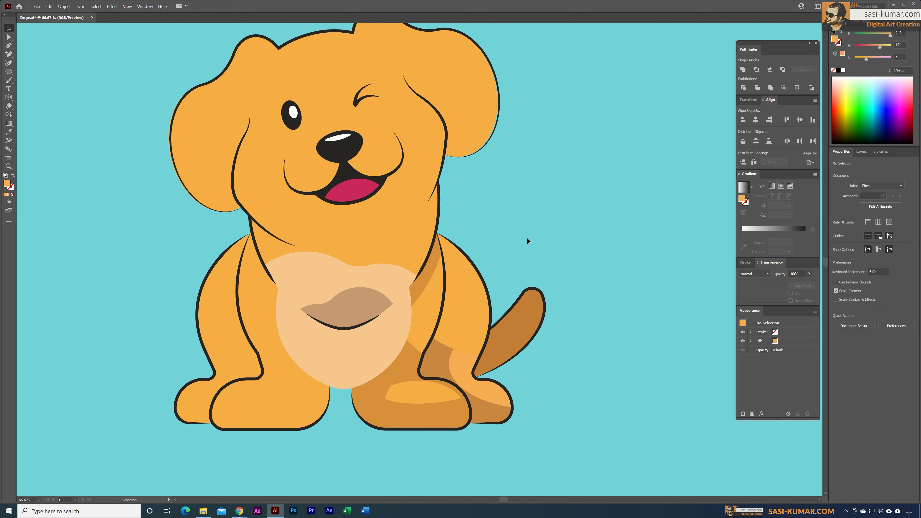
pyautogui.hotkey('ctrl', '-')
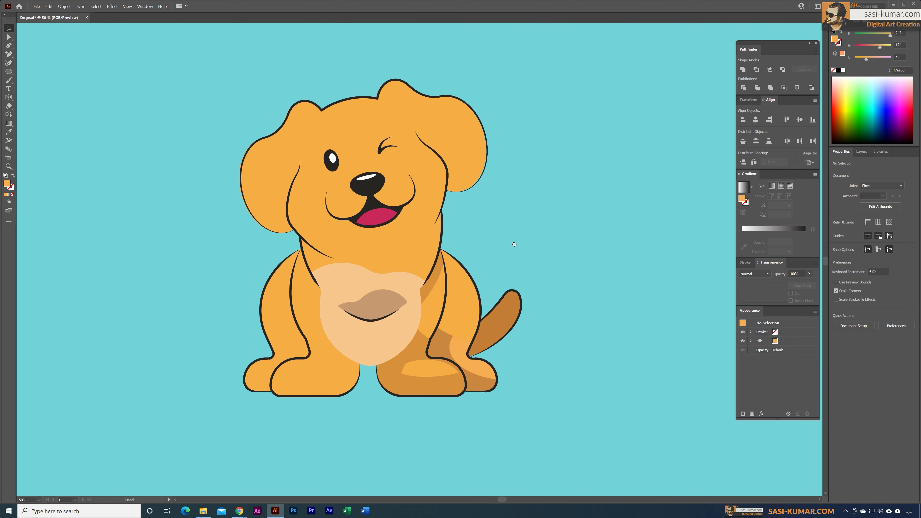
pyautogui.hotkey('ctrl', '+')
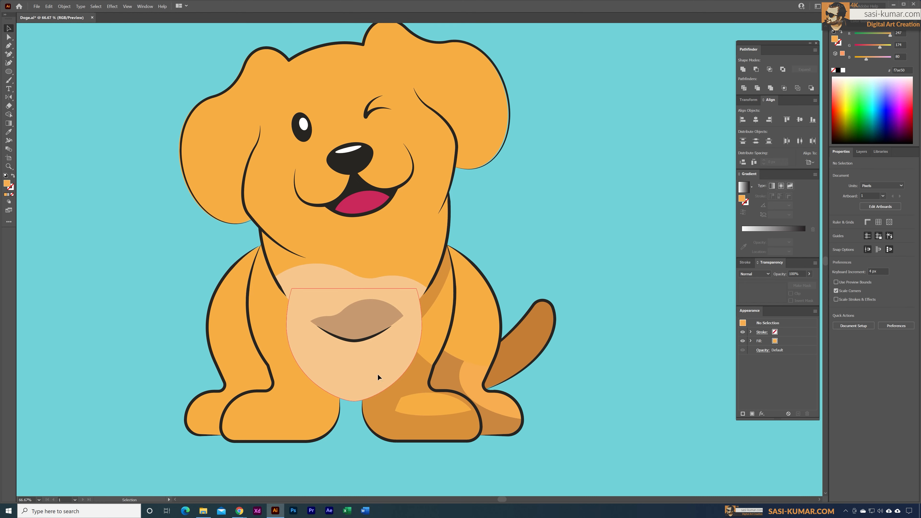
pyautogui.click(377, 376)
pyautogui.doubleClick(7, 184)
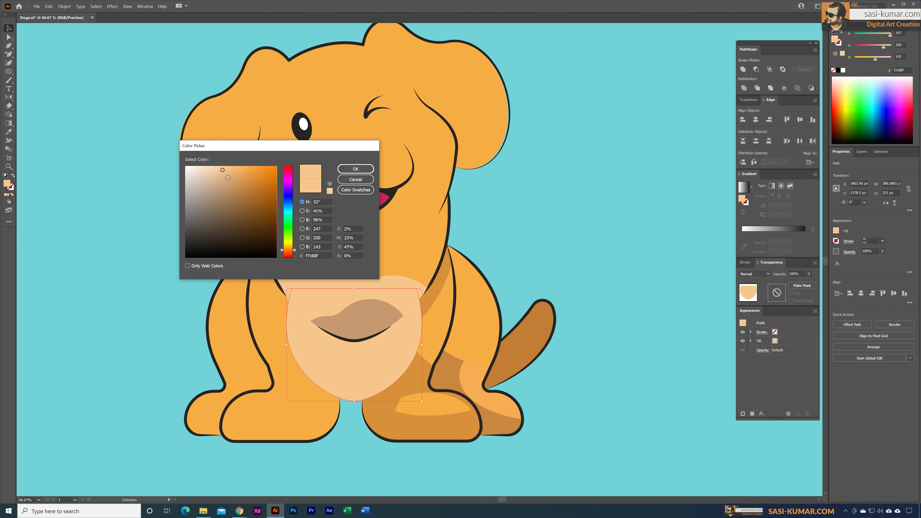
pyautogui.click(225, 175)
pyautogui.click(355, 169)
pyautogui.click(536, 203)
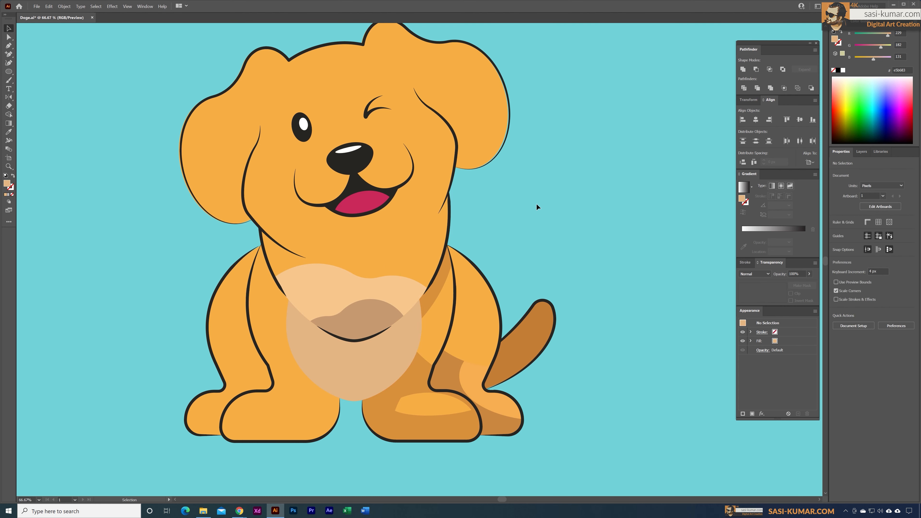
# Isolate the belly shape and make a smaller centred copy about 236 px wide and 196 px high
pyautogui.click(365, 375)
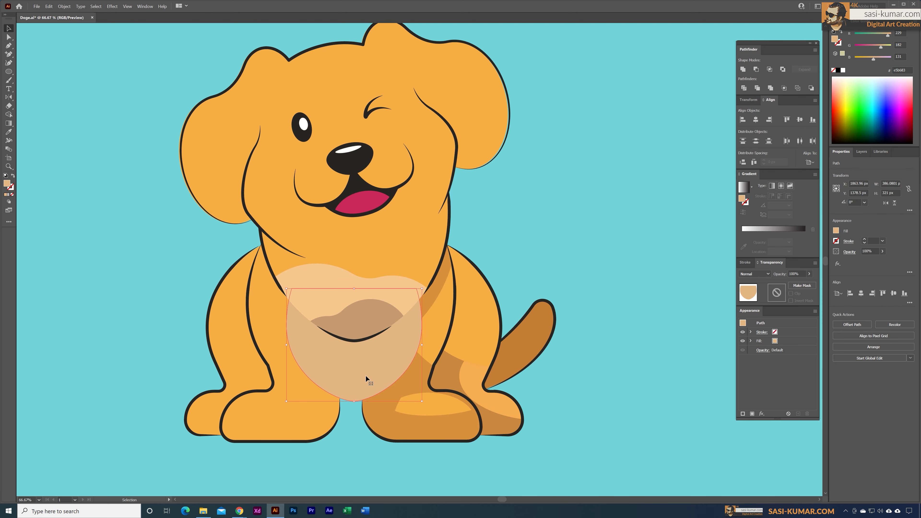
pyautogui.doubleClick(365, 376)
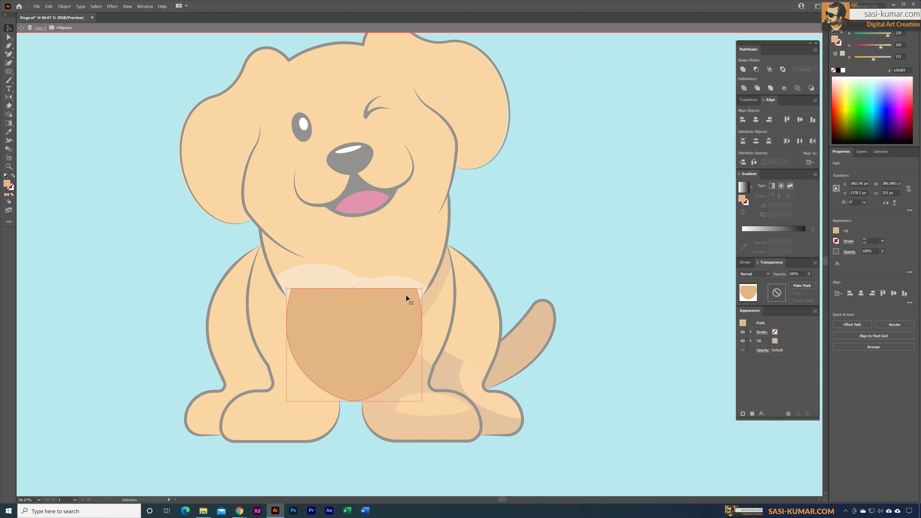
pyautogui.moveTo(422, 289); pyautogui.dragTo(404, 305)
pyautogui.moveTo(346, 350); pyautogui.dragTo(346, 348)
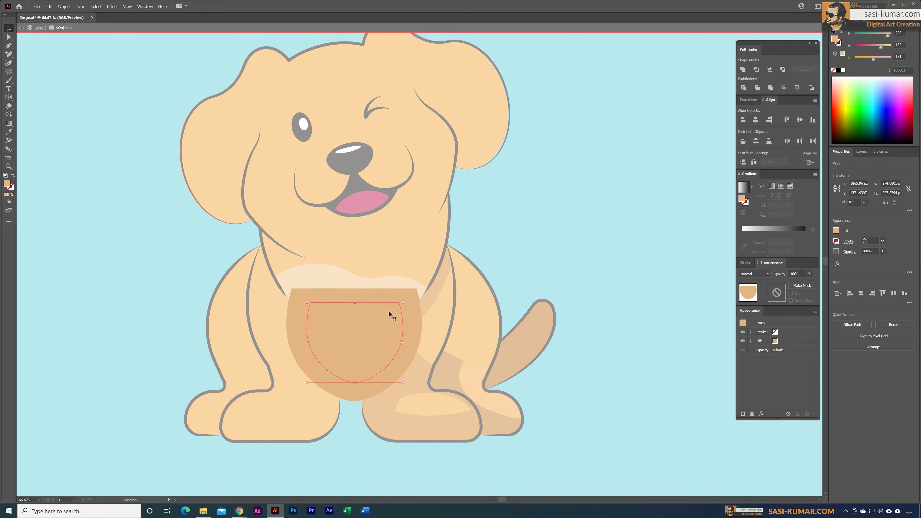
pyautogui.moveTo(403, 303); pyautogui.dragTo(397, 309)
pyautogui.doubleClick(536, 244)
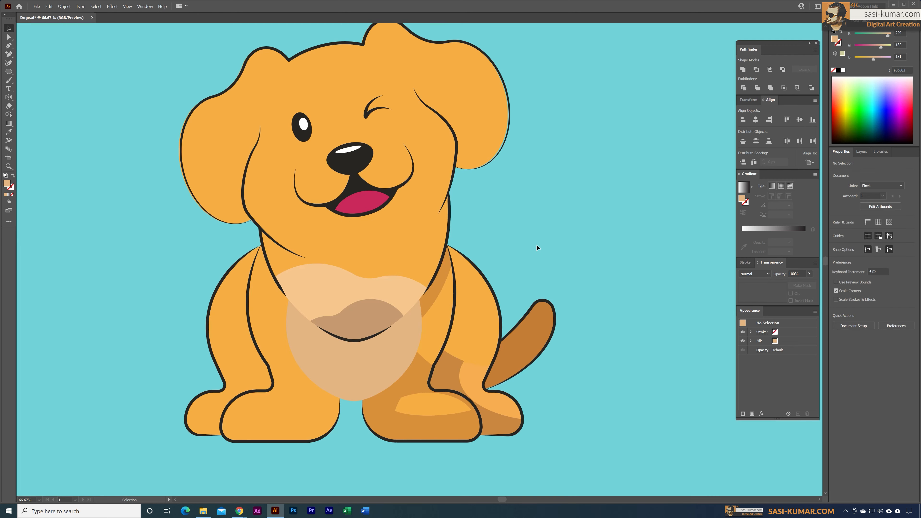
# Fill the small belly copy with the chest shadow's brown #c69b71
pyautogui.click(354, 356)
pyautogui.press('i')
pyautogui.click(359, 339)
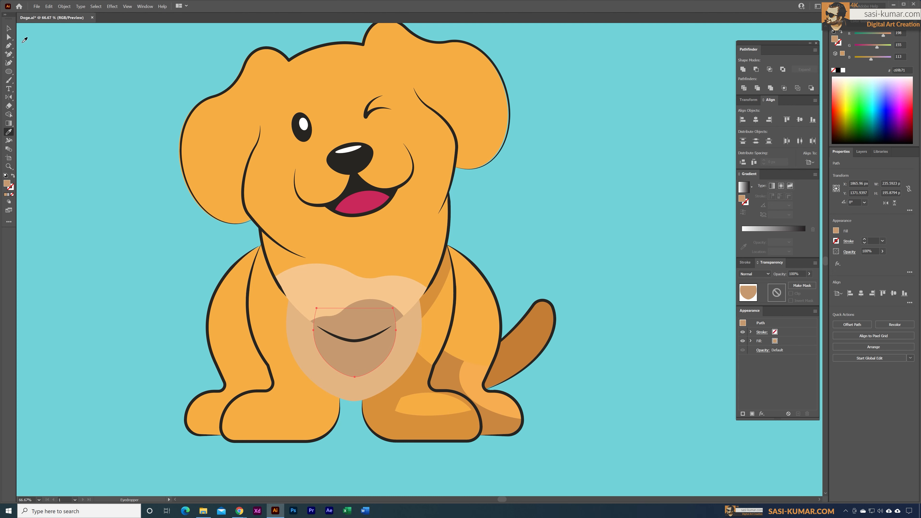
pyautogui.press('v')
pyautogui.click(134, 83)
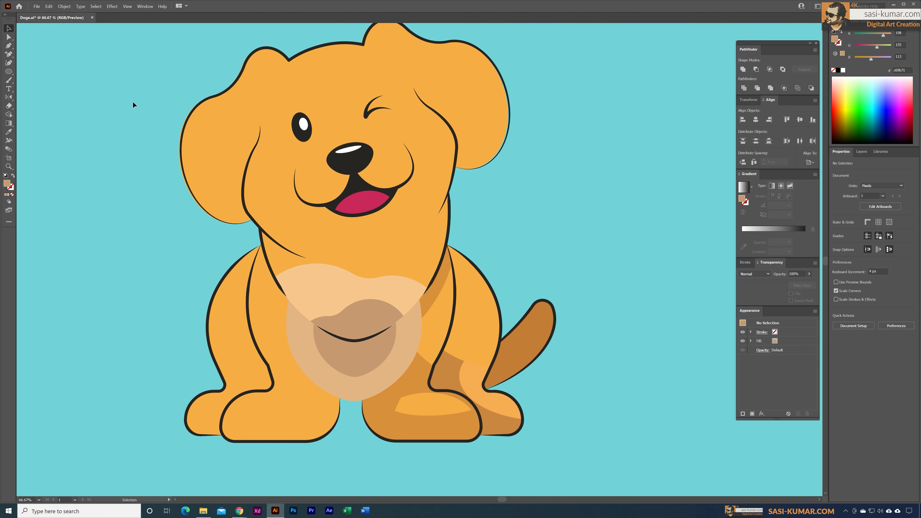
# Draw a closed triangular shape about 111 px wide and 222 px high over the belly's tail-side edge with the Pen tool
pyautogui.click(409, 330)
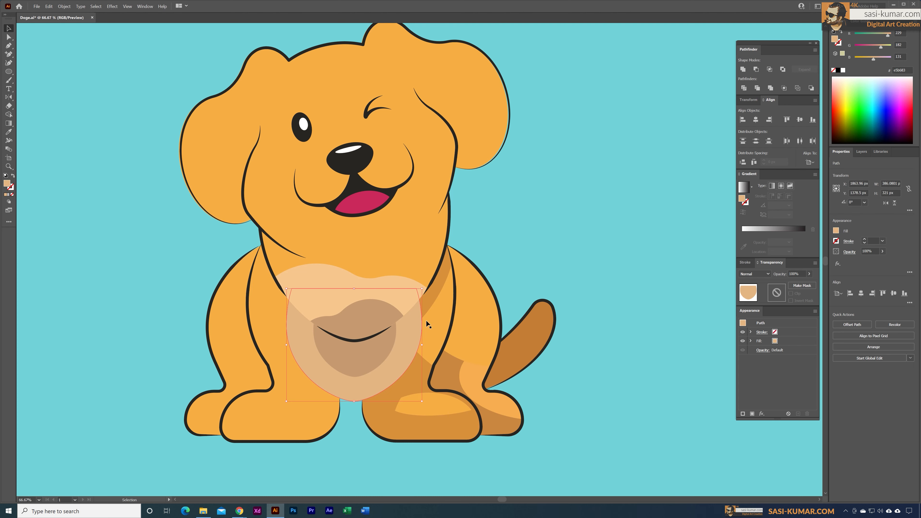
pyautogui.click(512, 210)
pyautogui.press('p')
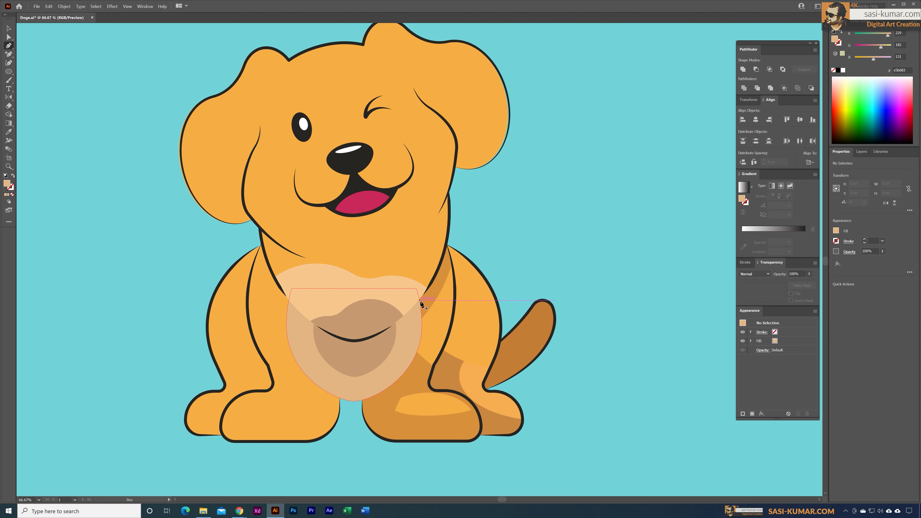
pyautogui.click(428, 299)
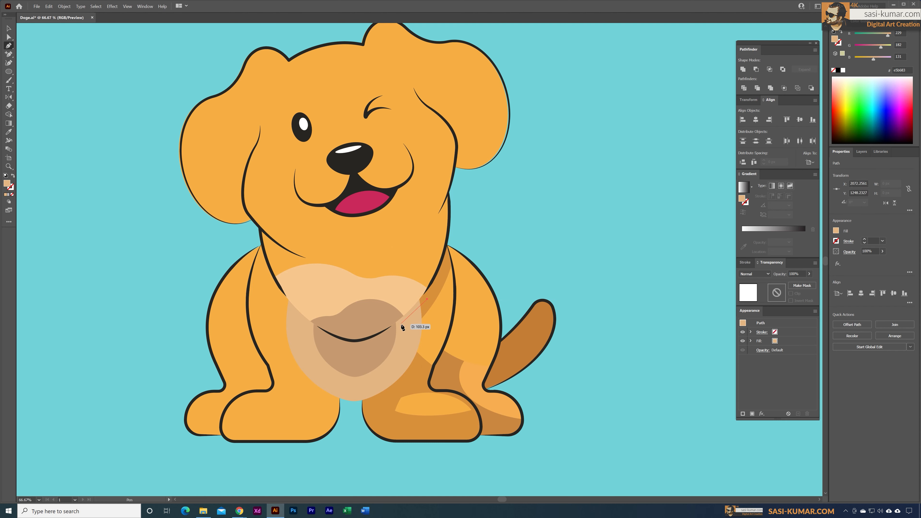
pyautogui.moveTo(399, 324); pyautogui.dragTo(392, 326)
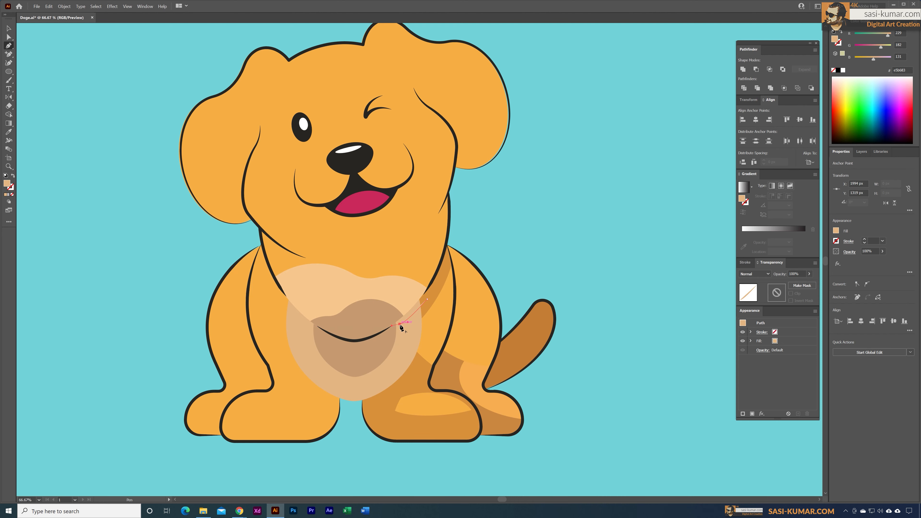
pyautogui.click(400, 323)
pyautogui.click(438, 376)
pyautogui.click(428, 300)
pyautogui.click(8, 29)
pyautogui.click(119, 124)
# Cut the triangular shape and paste it in place inside the isolated large belly shape
pyautogui.click(423, 339)
pyautogui.press('Delete')
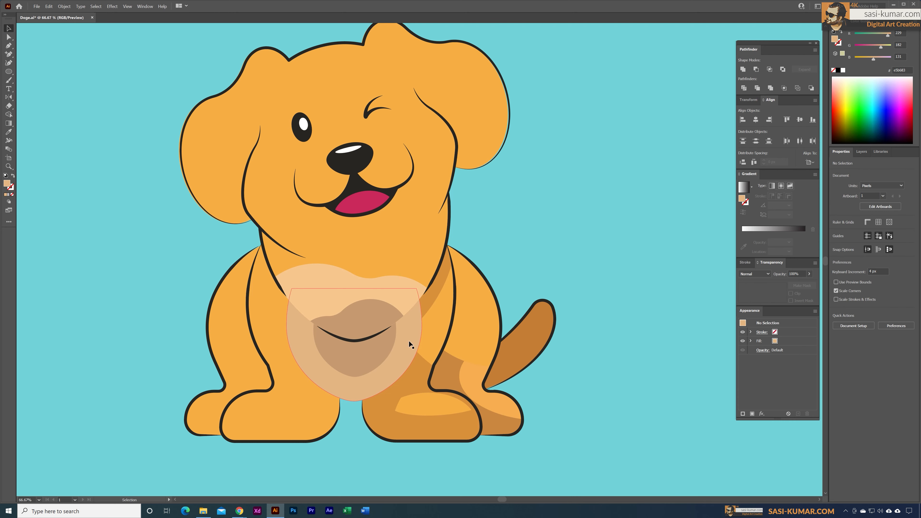
pyautogui.doubleClick(409, 341)
pyautogui.hotkey('ctrl', 'z')
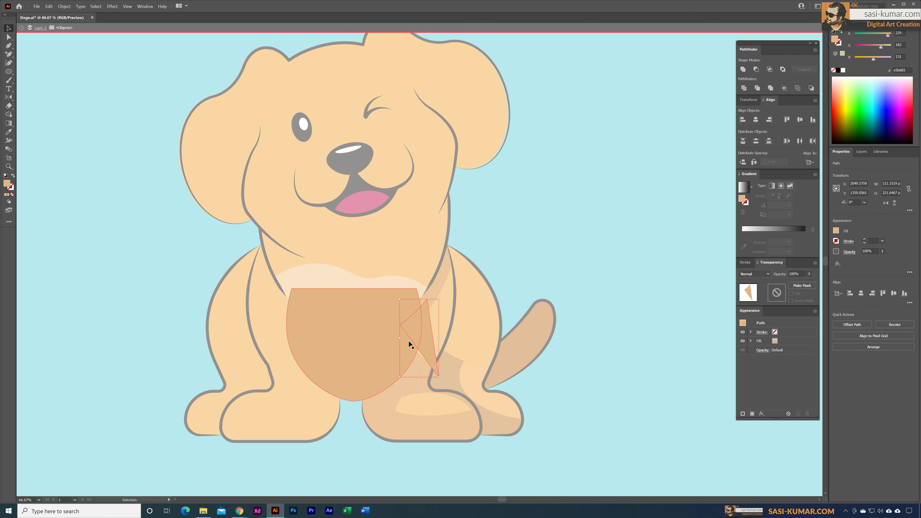
# Divide the belly shape with the triangle and delete the triangle piece outside the belly
pyautogui.keyDown('shift'); pyautogui.click(372, 351); pyautogui.keyUp('shift')
pyautogui.click(744, 88)
pyautogui.click(436, 329)
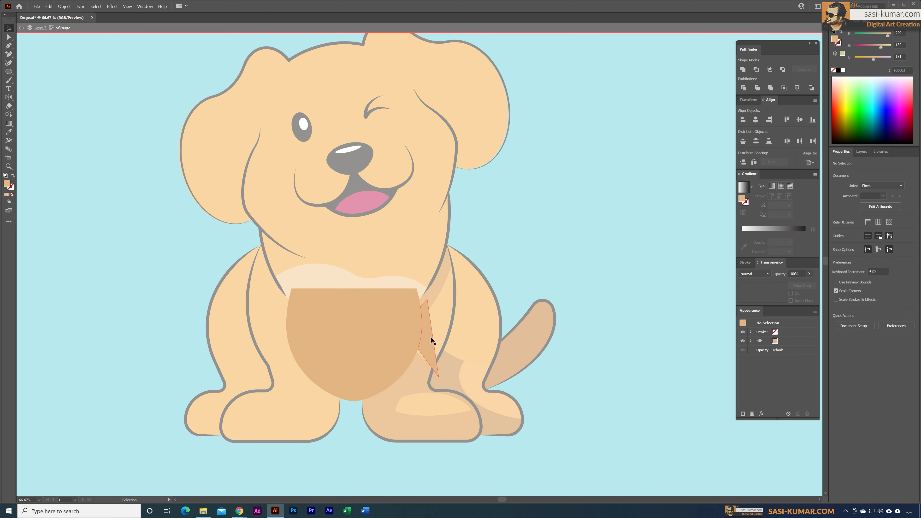
pyautogui.click(430, 338)
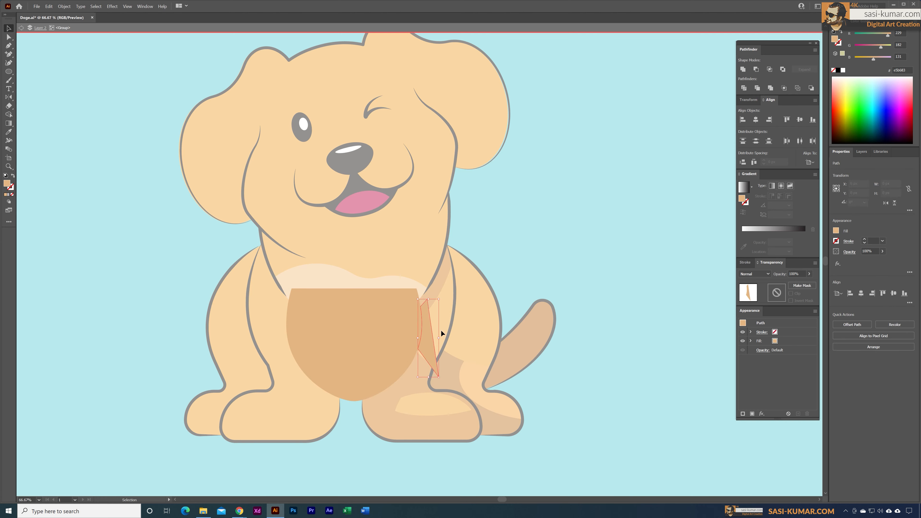
pyautogui.press('Delete')
pyautogui.doubleClick(151, 109)
# Fill the belly's triangular edge piece with the light cream #f7c88f of the chest fur
pyautogui.click(9, 38)
pyautogui.click(416, 320)
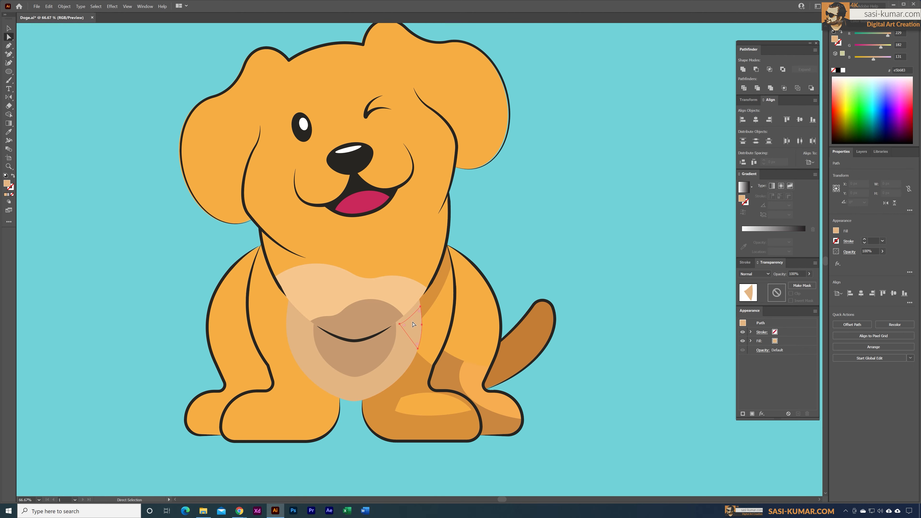
pyautogui.press('i')
pyautogui.click(337, 272)
pyautogui.press('v')
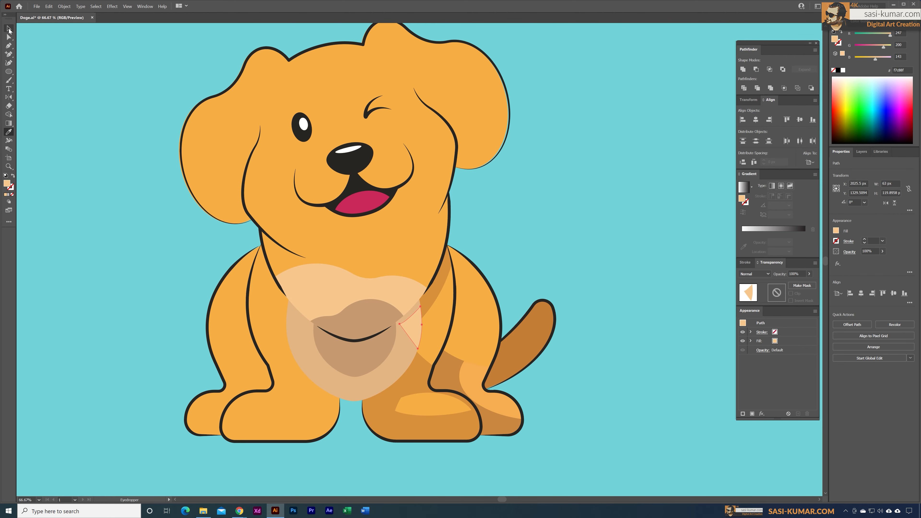
pyautogui.click(129, 86)
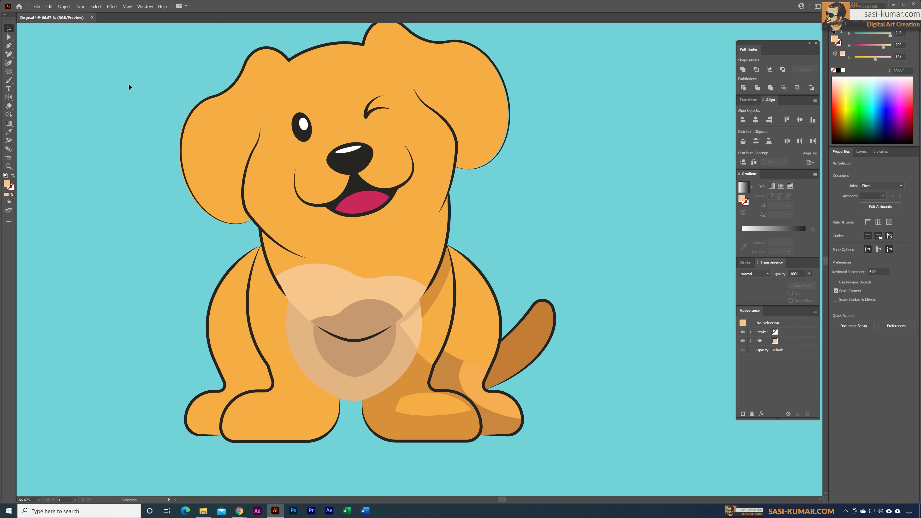
# Isolate the front leg away from the tail and place an ellipse about 1277 by 1296 px over its inner side
pyautogui.hotkey('ctrl', '-')
pyautogui.scroll(1, 564, 241)
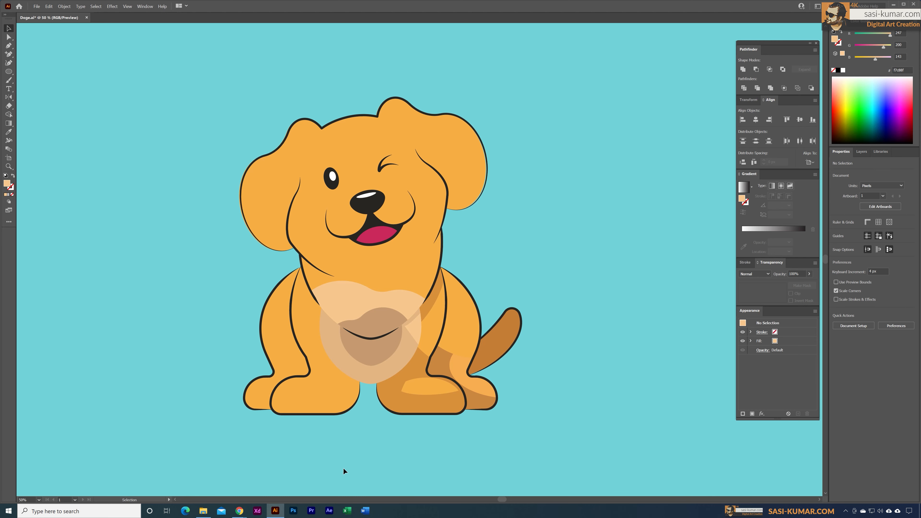
pyautogui.click(327, 390)
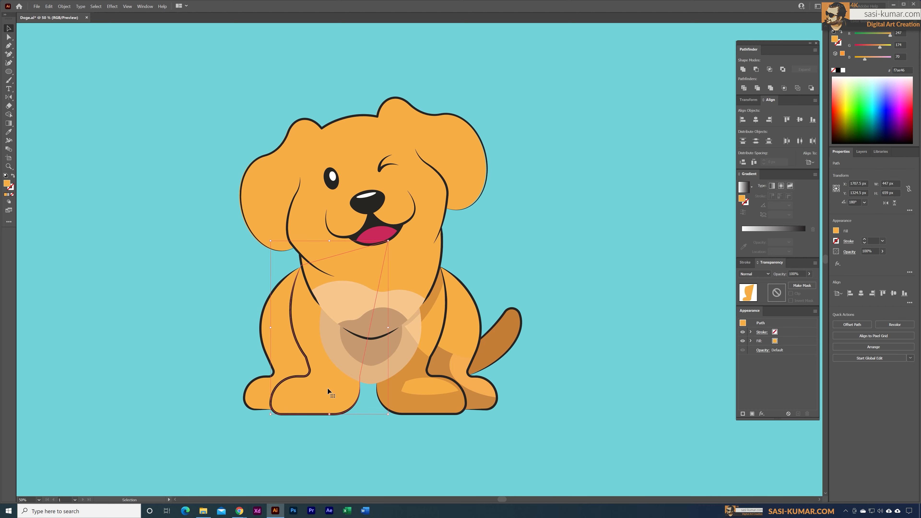
pyautogui.doubleClick(327, 387)
pyautogui.press('l')
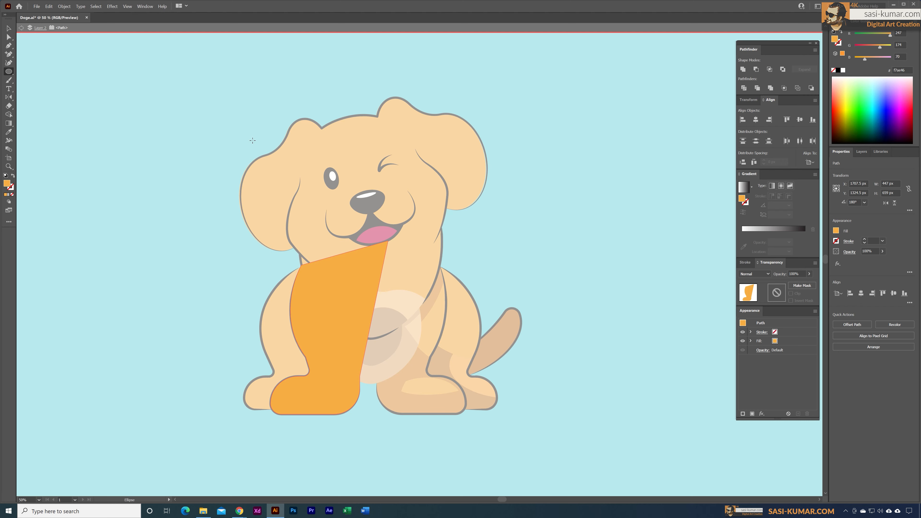
pyautogui.moveTo(235, 109); pyautogui.dragTo(580, 453)
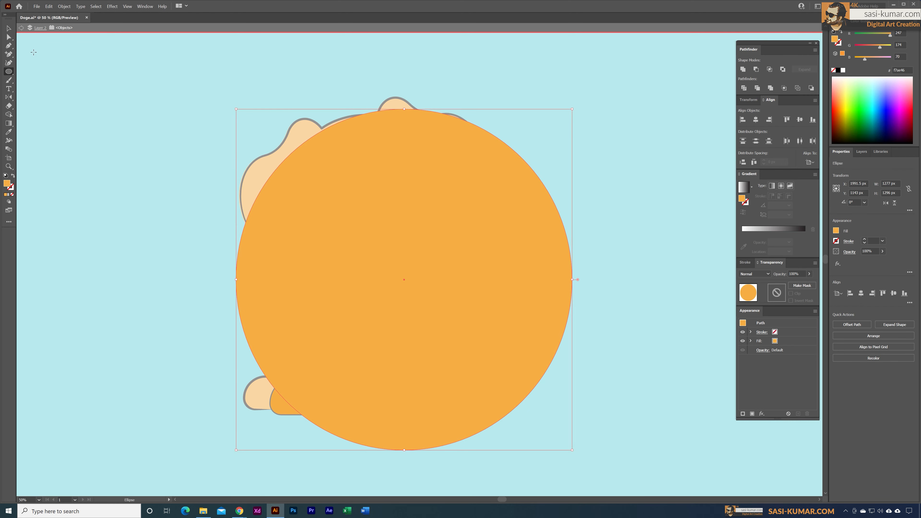
pyautogui.press('v')
pyautogui.moveTo(421, 280); pyautogui.dragTo(473, 286)
# Divide the isolated front leg with the large ellipse and delete the ellipse piece outside the leg
pyautogui.keyDown('shift'); pyautogui.click(314, 403); pyautogui.keyUp('shift')
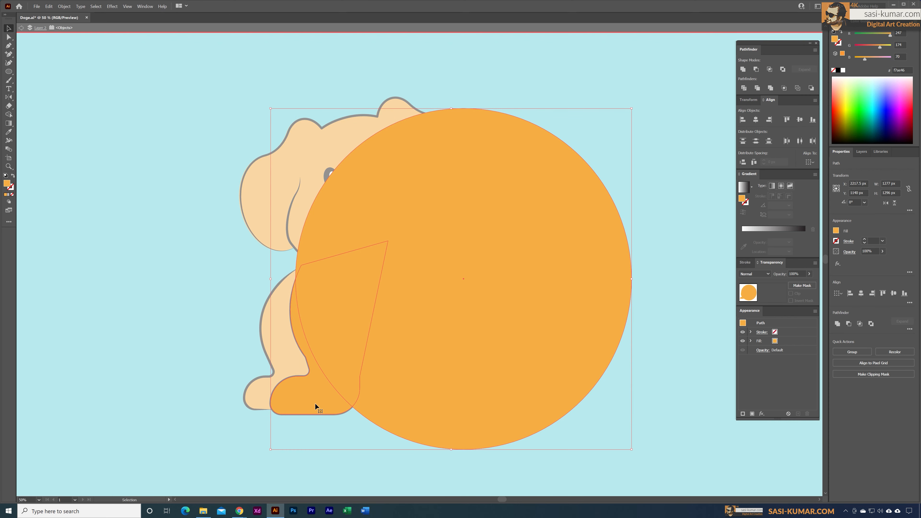
pyautogui.click(744, 90)
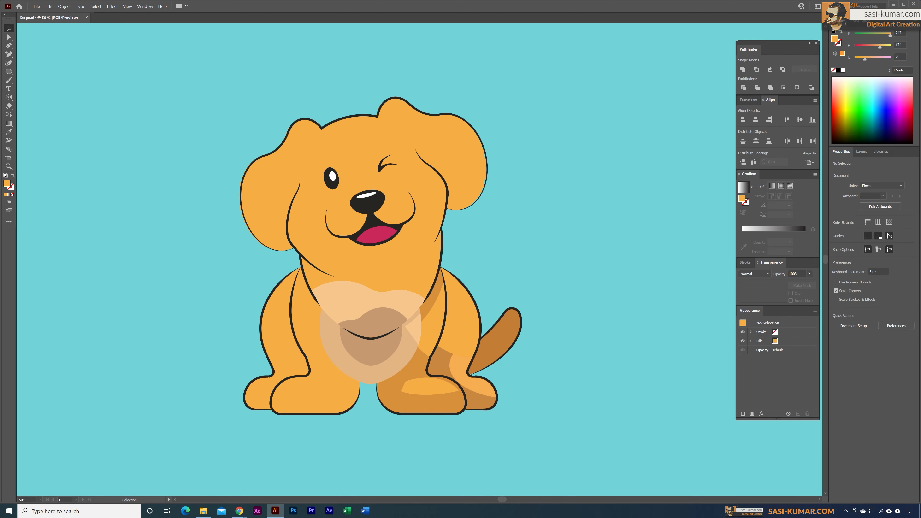
# Fill the outer piece of the front leg and paw away from the tail with the shadow orange #d8903a
pyautogui.click(10, 37)
pyautogui.click(324, 406)
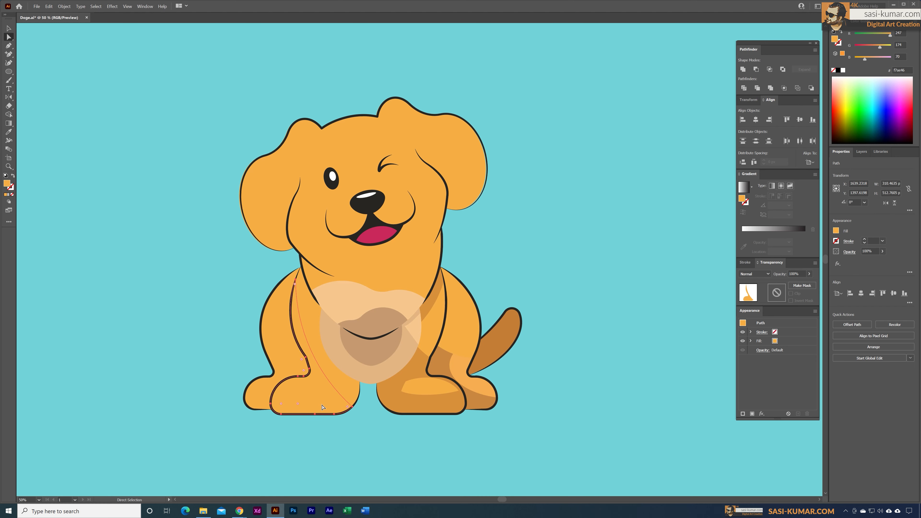
pyautogui.press('i')
pyautogui.click(407, 402)
pyautogui.click(9, 37)
pyautogui.click(204, 247)
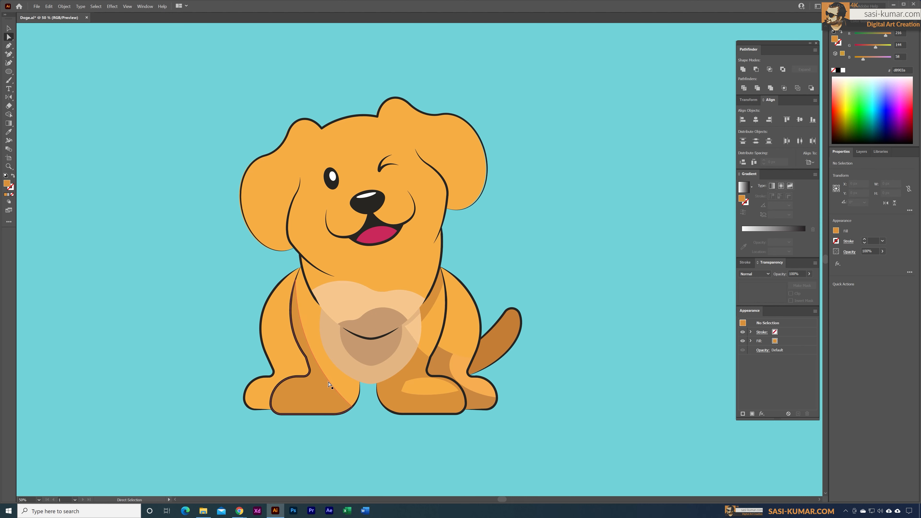
# Fill the inner piece of the same front leg with the darker shadow brown #c9873f
pyautogui.click(330, 384)
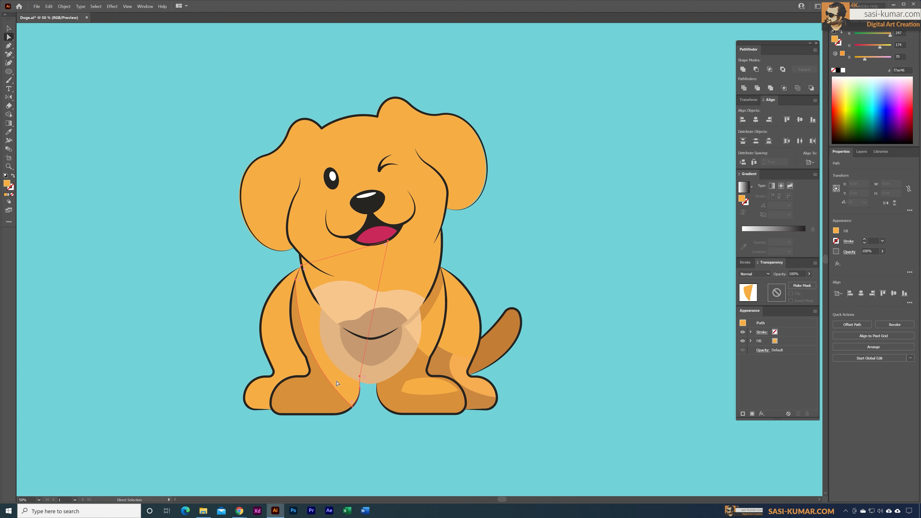
pyautogui.press('i')
pyautogui.click(443, 362)
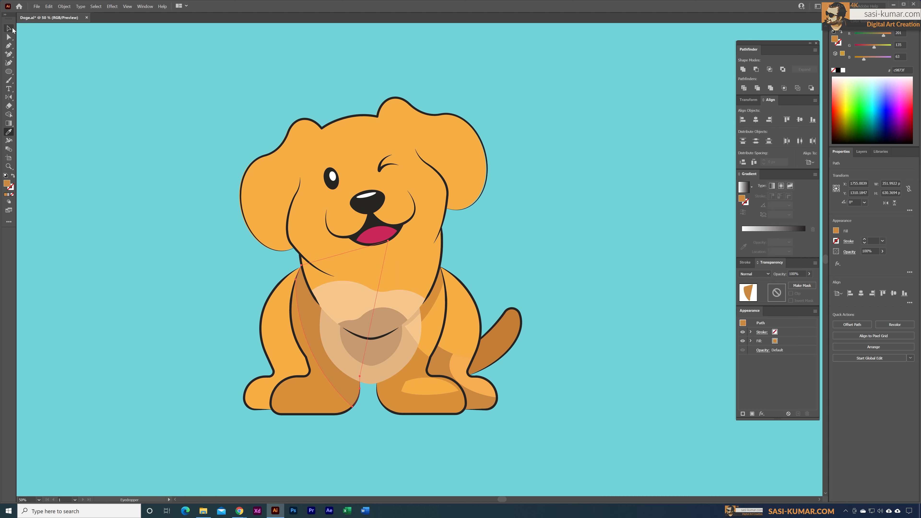
pyautogui.click(9, 28)
pyautogui.click(153, 95)
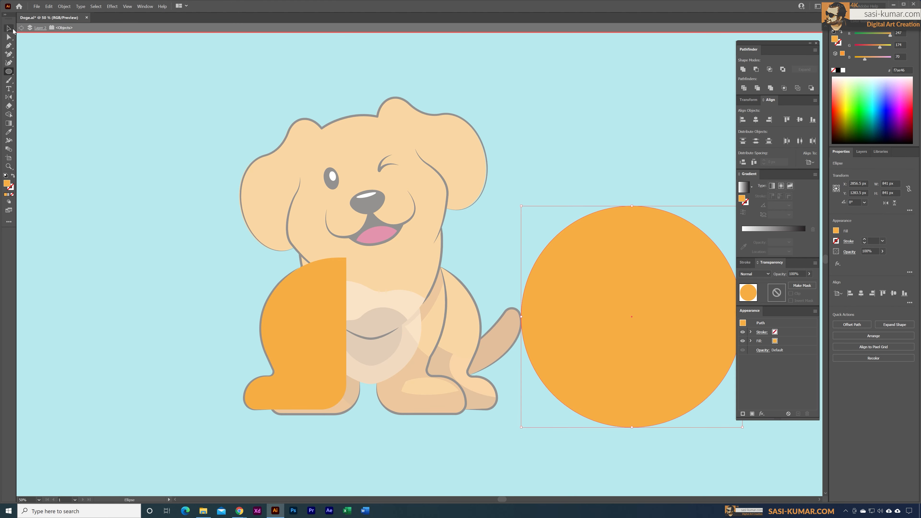
# Split the isolated hind leg with the large circle, slightly enlarged, and shade its inner piece with #c9873f
pyautogui.click(10, 29)
pyautogui.moveTo(646, 274); pyautogui.dragTo(372, 338)
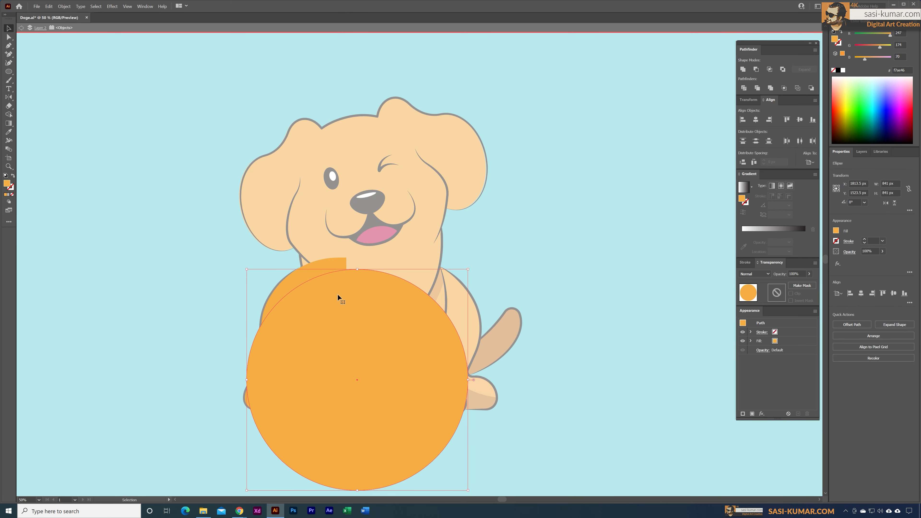
pyautogui.moveTo(467, 270); pyautogui.dragTo(478, 260)
pyautogui.keyDown('shift'); pyautogui.click(288, 284); pyautogui.keyUp('shift')
pyautogui.doubleClick(256, 364)
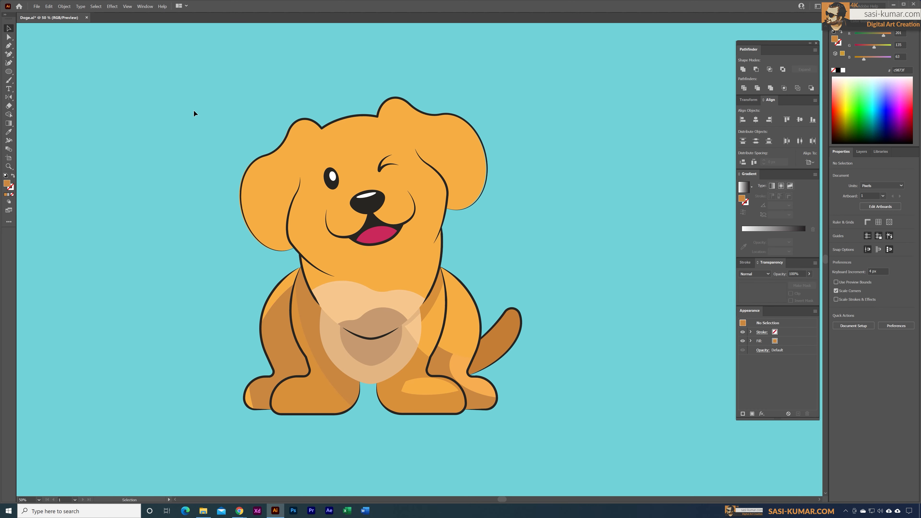
# Isolate the ear away from the tail and divide it with an ellipse drawn over its upper inner part
pyautogui.doubleClick(271, 188)
pyautogui.press('l')
pyautogui.moveTo(246, 56); pyautogui.dragTo(405, 246)
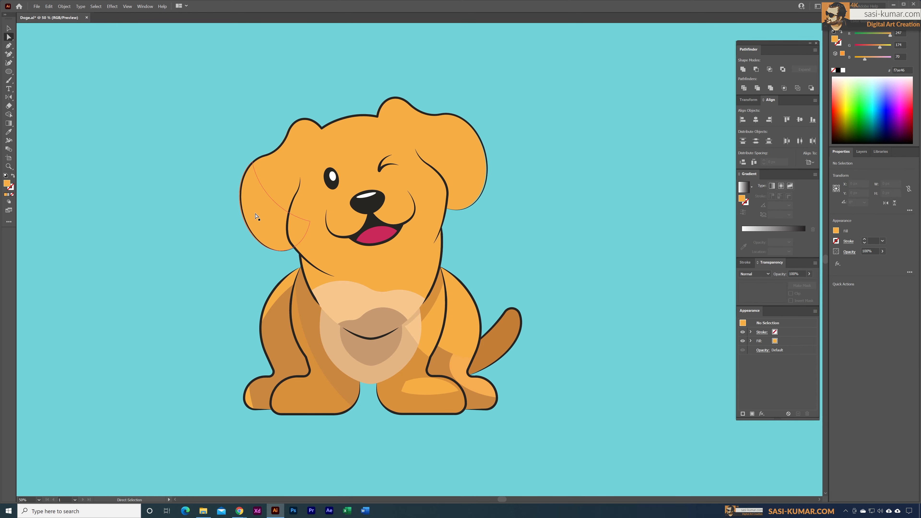
# Fill the lower outer piece of the divided ear with the shadow orange #d8903a
pyautogui.click(255, 217)
pyautogui.press('i')
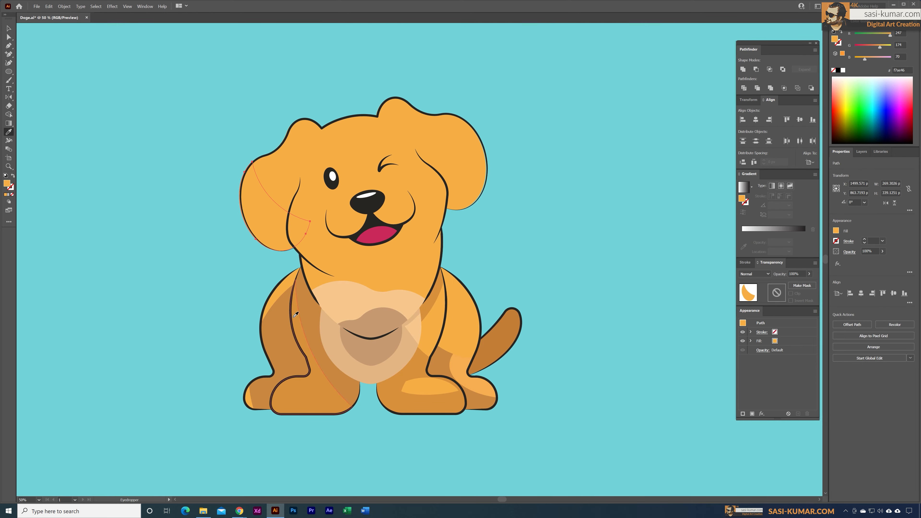
pyautogui.click(298, 315)
pyautogui.press('v')
pyautogui.click(211, 220)
pyautogui.click(253, 216)
pyautogui.click(211, 219)
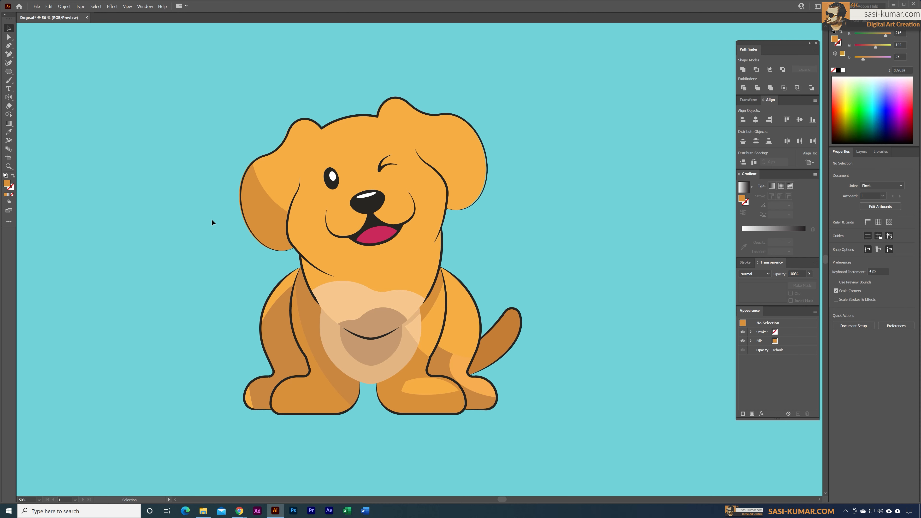
# Isolate the tail-side ear and divide it with a large ellipse placed over its upper part
pyautogui.doubleClick(450, 155)
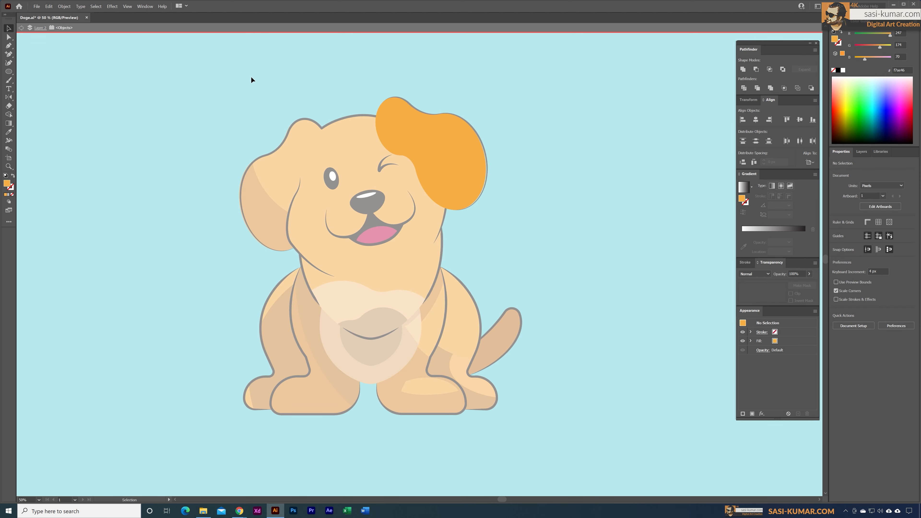
pyautogui.press('l')
pyautogui.moveTo(346, 55); pyautogui.dragTo(631, 151)
pyautogui.moveTo(636, 55); pyautogui.dragTo(545, 141)
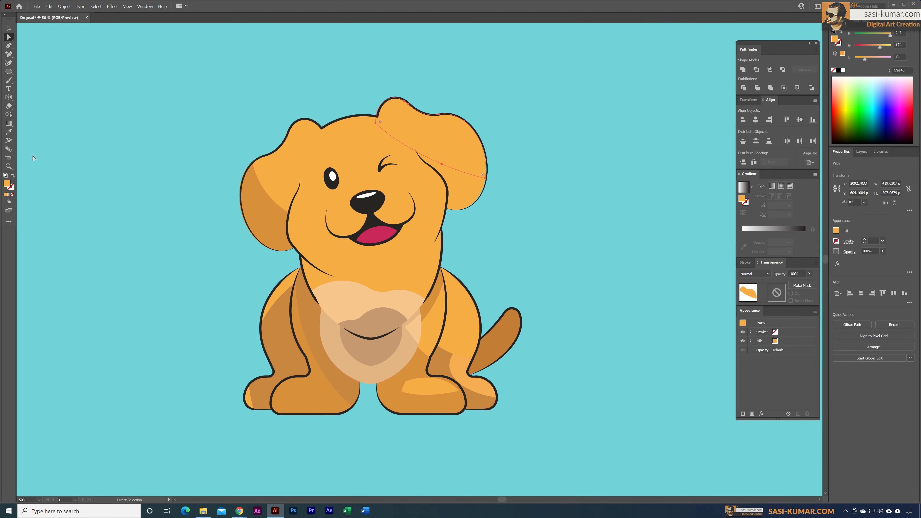
# Try the lighter orange #f8b462 on the upper piece of the tail-side ear
pyautogui.doubleClick(7, 184)
pyautogui.click(241, 168)
pyautogui.click(355, 169)
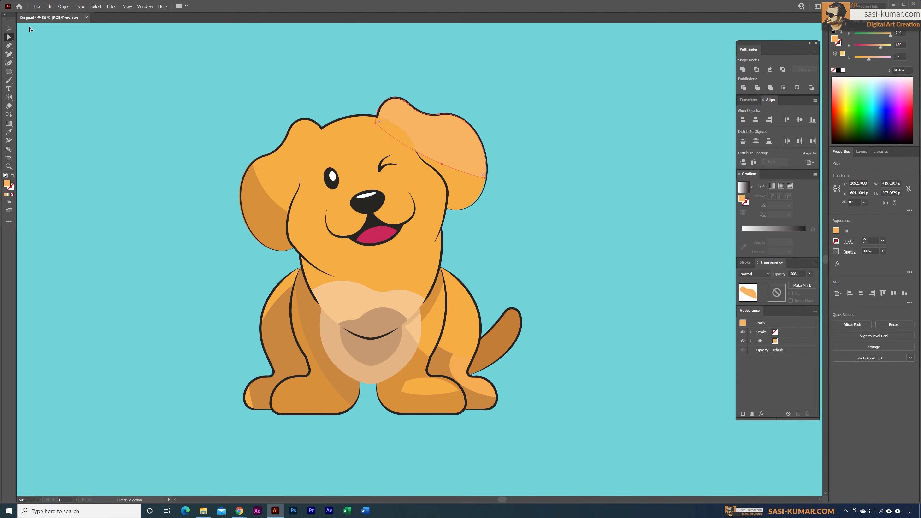
pyautogui.click(151, 154)
# Fill the tail-side ear's lower piece with the other ear's shadow orange and its upper piece with the base orange #f7ae46
pyautogui.click(464, 193)
pyautogui.press('i')
pyautogui.click(259, 205)
pyautogui.click(68, 77)
pyautogui.click(443, 140)
pyautogui.click(281, 171)
pyautogui.click(114, 67)
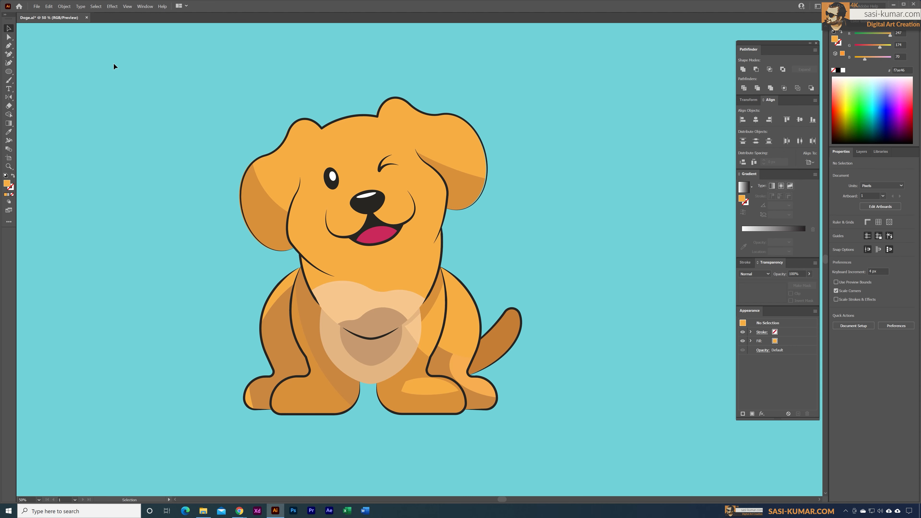
# Split off the tip of the tail with an ellipse about 292 by 297 px and fill the tip with the base orange #f7ae46
pyautogui.doubleClick(507, 345)
pyautogui.click(586, 352)
pyautogui.press('l')
pyautogui.moveTo(461, 259); pyautogui.dragTo(538, 338)
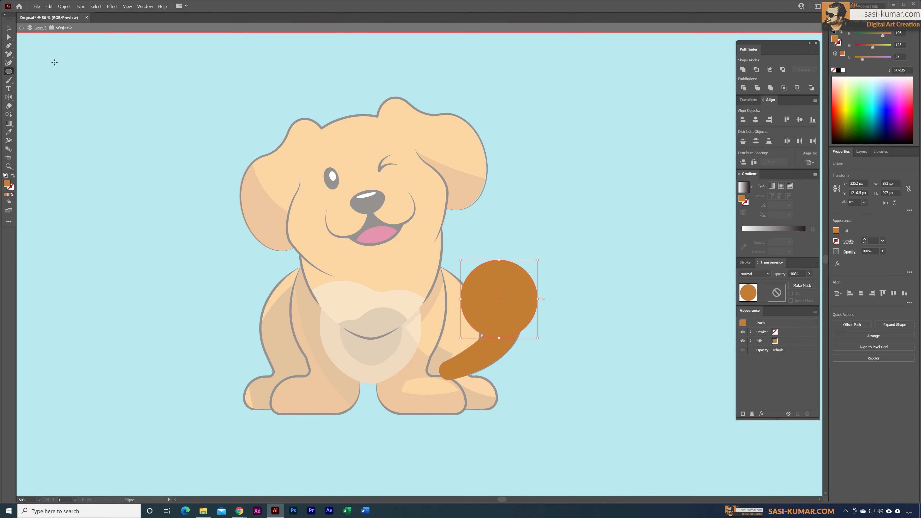
pyautogui.click(9, 28)
pyautogui.hotkey('ctrl', 'a')
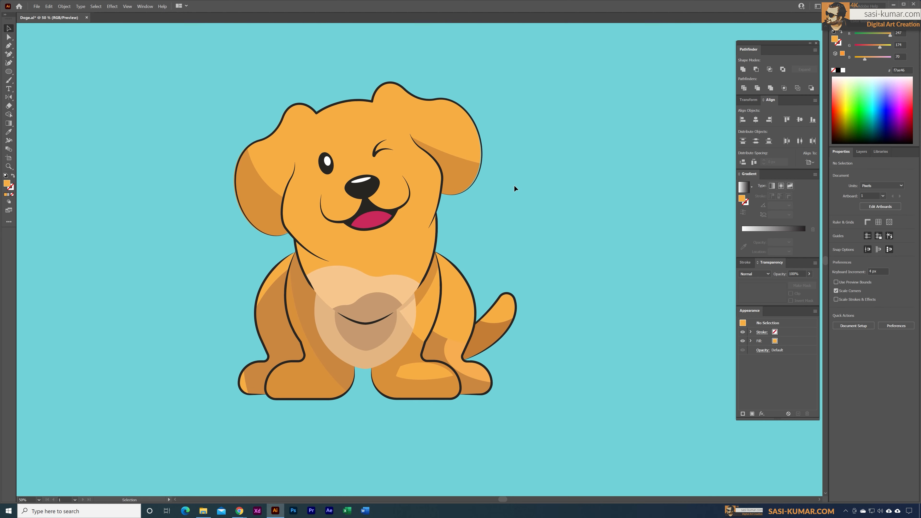
# Isolate the muzzle half on the open-eye side and subtract an offset copy from it to leave a lower crescent
pyautogui.click(345, 218)
pyautogui.doubleClick(345, 218)
pyautogui.click(487, 234)
pyautogui.moveTo(342, 220); pyautogui.dragTo(372, 223)
pyautogui.moveTo(340, 221); pyautogui.dragTo(335, 215)
pyautogui.keyDown('shift'); pyautogui.click(350, 229); pyautogui.keyUp('shift')
pyautogui.click(756, 69)
pyautogui.doubleClick(536, 225)
# Fill the muzzle crescent on the open-eye side with the shadow orange of the ear
pyautogui.click(8, 37)
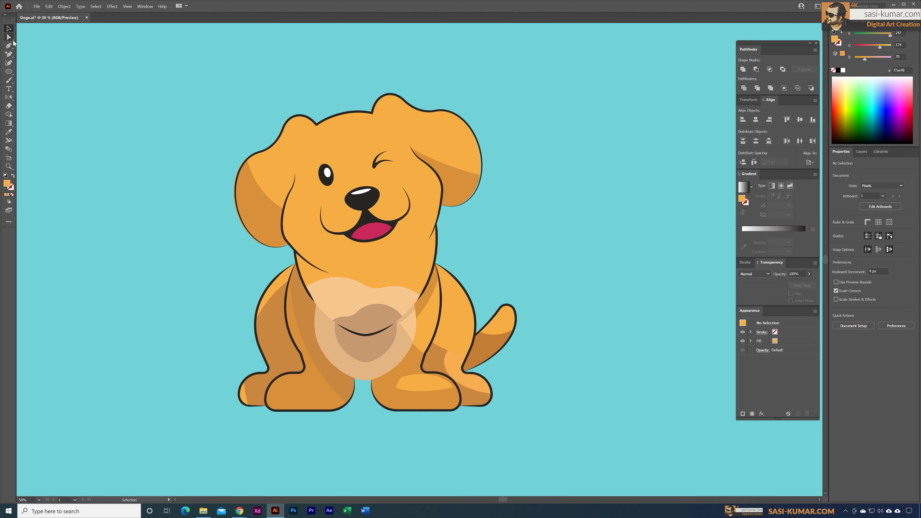
pyautogui.click(345, 226)
pyautogui.click(9, 133)
pyautogui.click(259, 210)
pyautogui.click(11, 31)
pyautogui.click(189, 99)
# Cut a lower crescent from the winking-side muzzle half using an enlarged, offset copy, and fill it with the shadow orange #d8903a
pyautogui.doubleClick(395, 206)
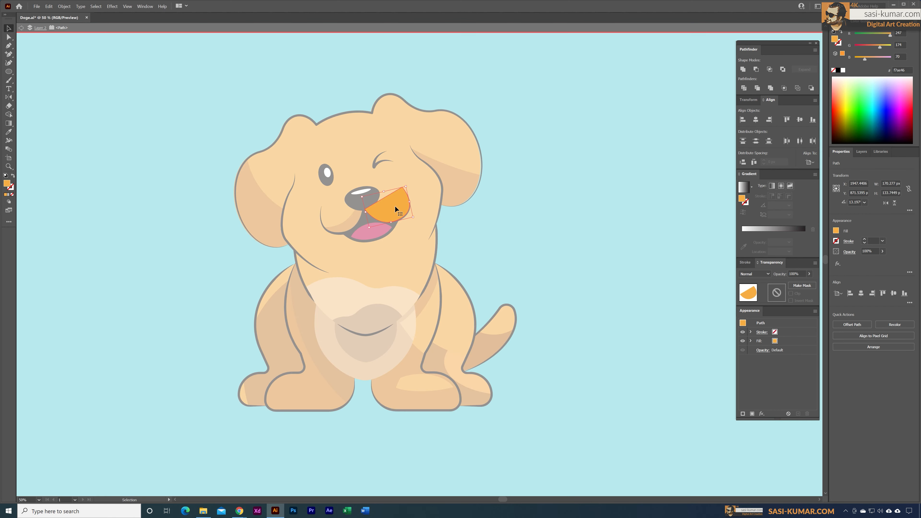
pyautogui.moveTo(395, 206); pyautogui.dragTo(392, 199)
pyautogui.moveTo(403, 194); pyautogui.dragTo(409, 194)
pyautogui.hotkey('ctrl', '=')
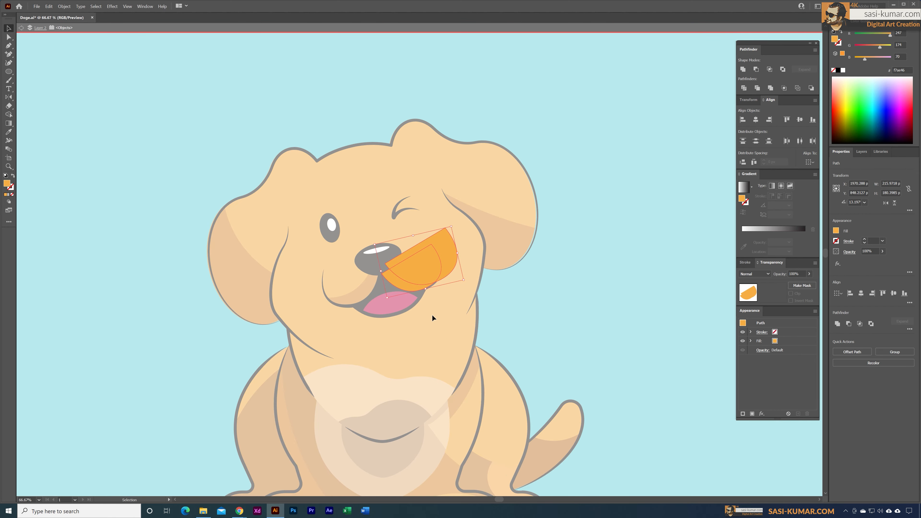
pyautogui.doubleClick(312, 115)
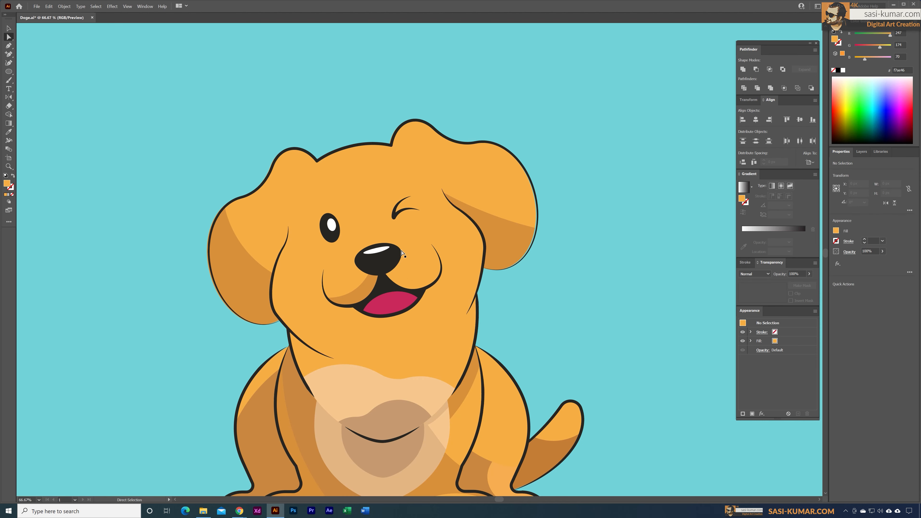
pyautogui.hotkey('ctrl', '-')
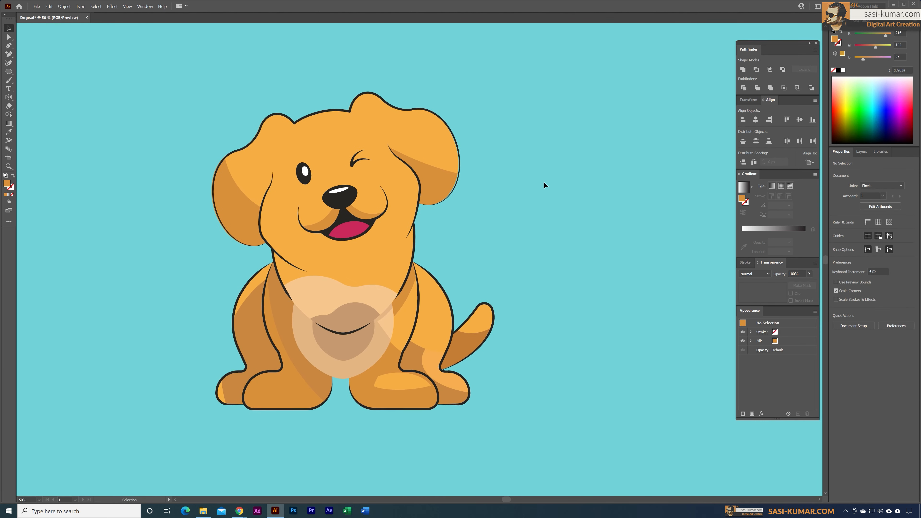
# Draw a curved vertical band about 262 by 475 px down the belly with the Pen tool, give it the outer belly's colour and cut it
pyautogui.press('p')
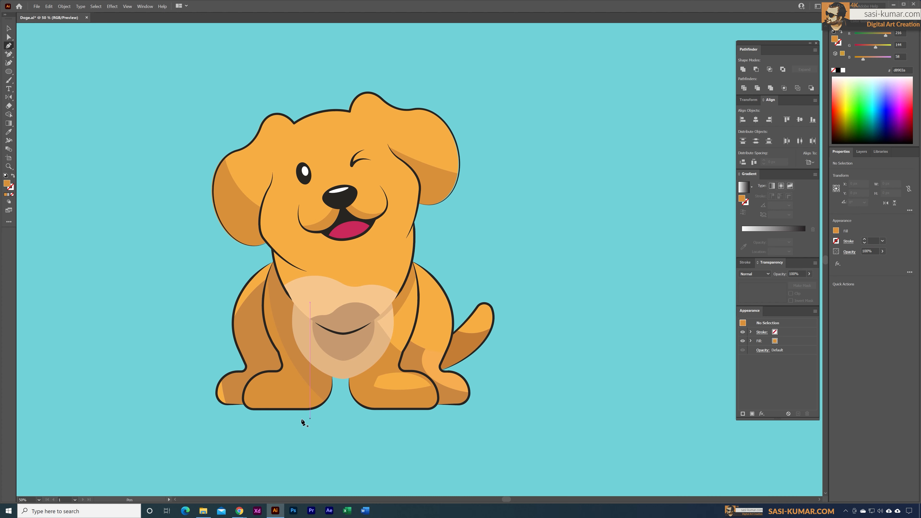
pyautogui.click(291, 421)
pyautogui.moveTo(323, 299); pyautogui.dragTo(313, 218)
pyautogui.click(324, 299)
pyautogui.click(359, 311)
pyautogui.moveTo(353, 424); pyautogui.dragTo(380, 468)
pyautogui.click(291, 421)
pyautogui.press('v')
pyautogui.press('i')
pyautogui.click(314, 356)
pyautogui.press('v')
pyautogui.hotkey('ctrl', 'x')
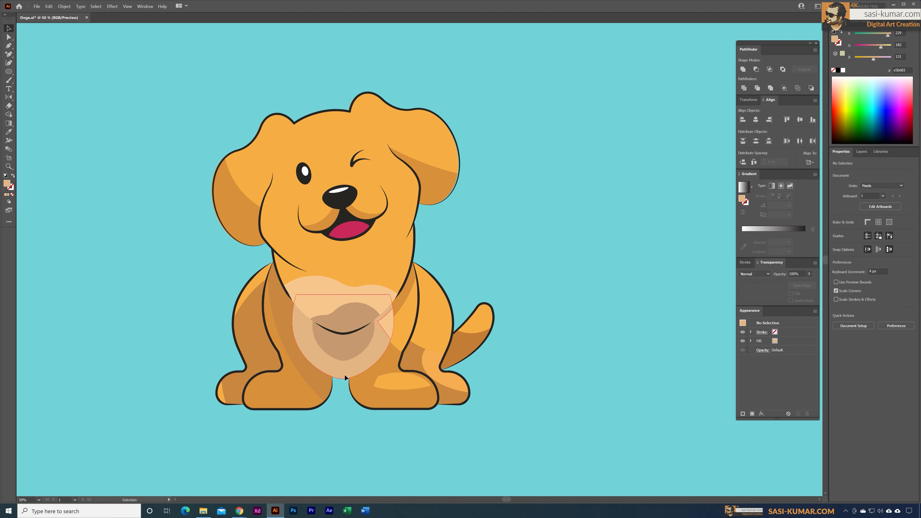
# Isolate the outer belly shape, paste the band in front in place, and trim the part hanging below the belly with Shape Builder
pyautogui.doubleClick(328, 368)
pyautogui.hotkey('ctrl', 'f')
pyautogui.hotkey('ctrl', 'a')
pyautogui.hotkey('shift', 'm')
pyautogui.keyDown('alt'); pyautogui.click(342, 423); pyautogui.keyUp('alt')
pyautogui.press('v')
pyautogui.doubleClick(343, 426)
# Fill the band piece on the outer belly with the brown of the inner belly patch
pyautogui.press('a')
pyautogui.click(341, 375)
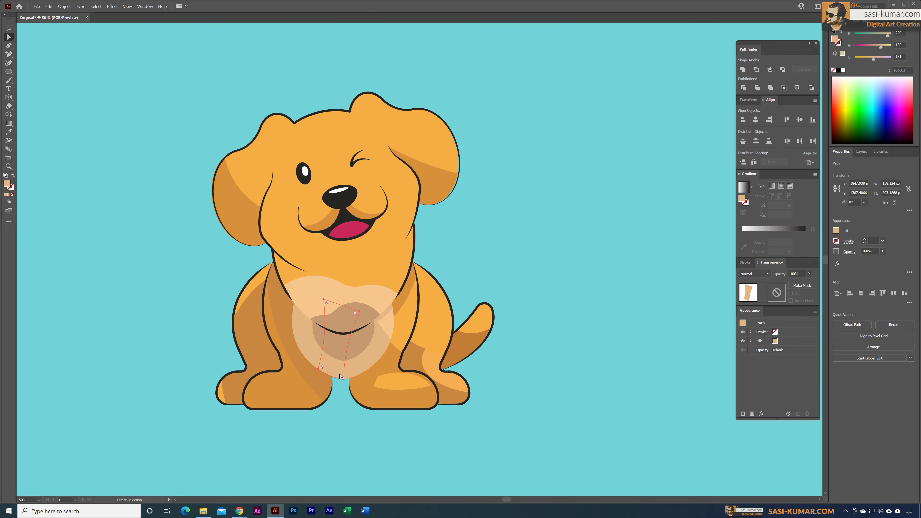
pyautogui.click(345, 354)
pyautogui.press('v')
pyautogui.click(134, 157)
# Isolate the inner belly patch, paste the band in front in place, match it to the patch's brown and shift its lower corner point outward
pyautogui.doubleClick(357, 346)
pyautogui.hotkey('ctrl', 'f')
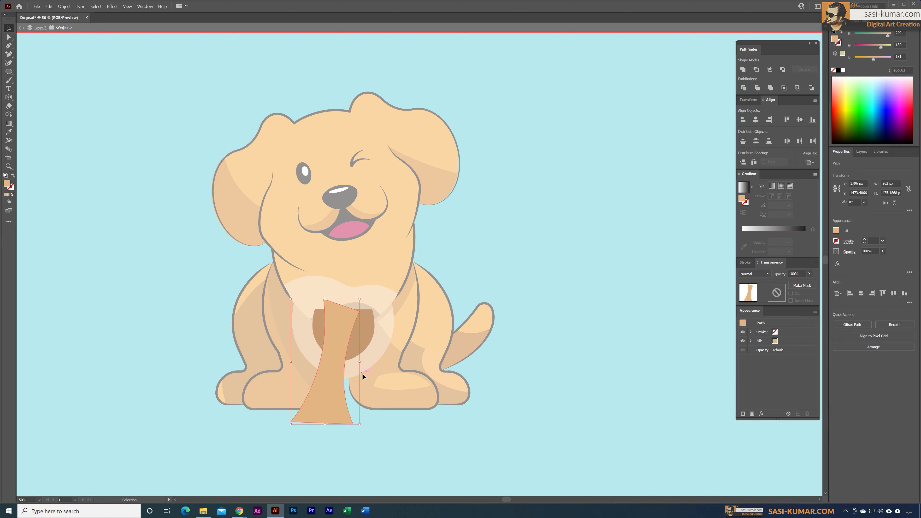
pyautogui.press('i')
pyautogui.click(363, 339)
pyautogui.press('v')
pyautogui.press('a')
pyautogui.moveTo(353, 424); pyautogui.dragTo(362, 428)
# Divide the inner belly patch with the band and delete the band pieces outside the patch
pyautogui.press('v')
pyautogui.keyDown('shift'); pyautogui.click(363, 346); pyautogui.keyUp('shift')
pyautogui.click(744, 88)
pyautogui.press('Delete')
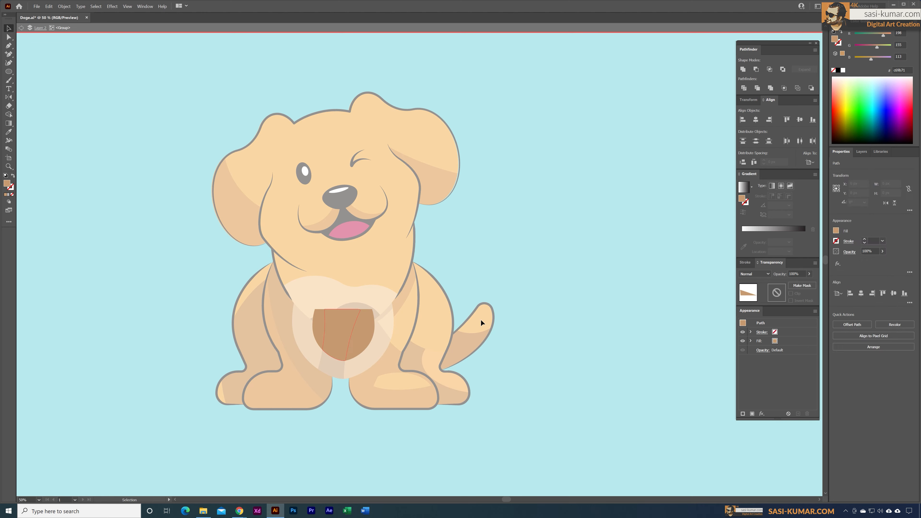
pyautogui.doubleClick(482, 320)
# Fill the band piece within the inner belly patch with the darker brown #b28764
pyautogui.press('a')
pyautogui.click(341, 344)
pyautogui.doubleClick(7, 183)
pyautogui.click(226, 194)
pyautogui.click(355, 169)
pyautogui.press('v')
pyautogui.click(195, 87)
# Fill the outer belly piece beside the band, away from the tail, with the darker tan #d8a975
pyautogui.scroll(1, 195, 88)
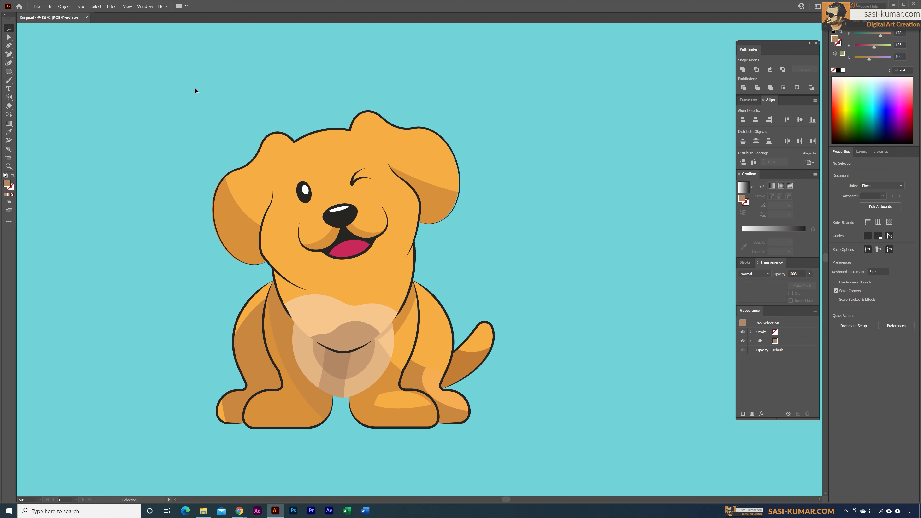
pyautogui.moveTo(195, 88); pyautogui.dragTo(180, 108)
pyautogui.press('\\')
pyautogui.press('a')
pyautogui.click(289, 379)
pyautogui.doubleClick(7, 184)
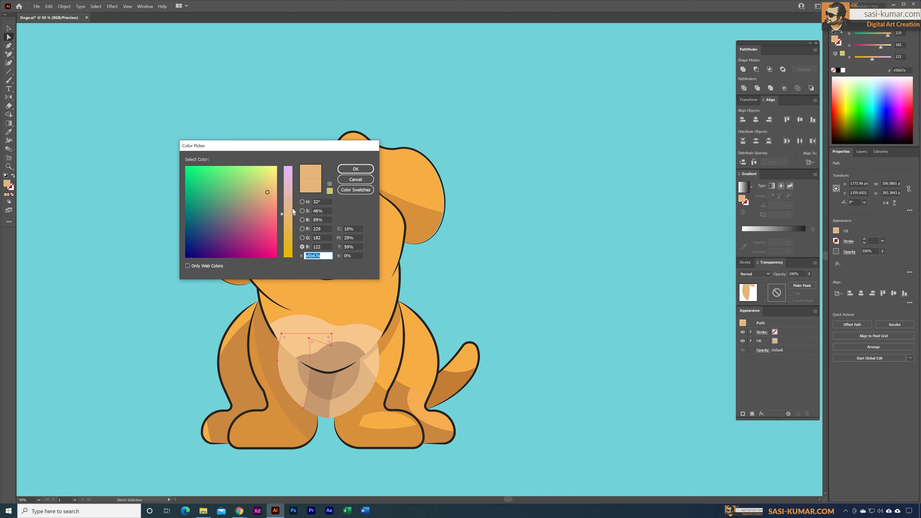
pyautogui.click(301, 202)
pyautogui.click(228, 180)
pyautogui.click(356, 169)
pyautogui.press('v')
pyautogui.click(329, 84)
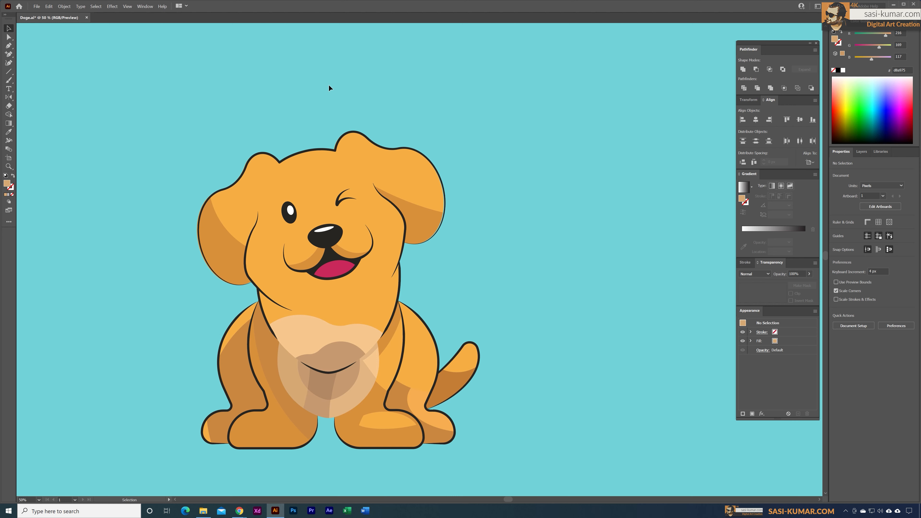
# Draw a closed shadow shape with the Pen tool along the open-eye side of the face, from the temple down the cheek and under the chin
pyautogui.scroll(1, 321, 100)
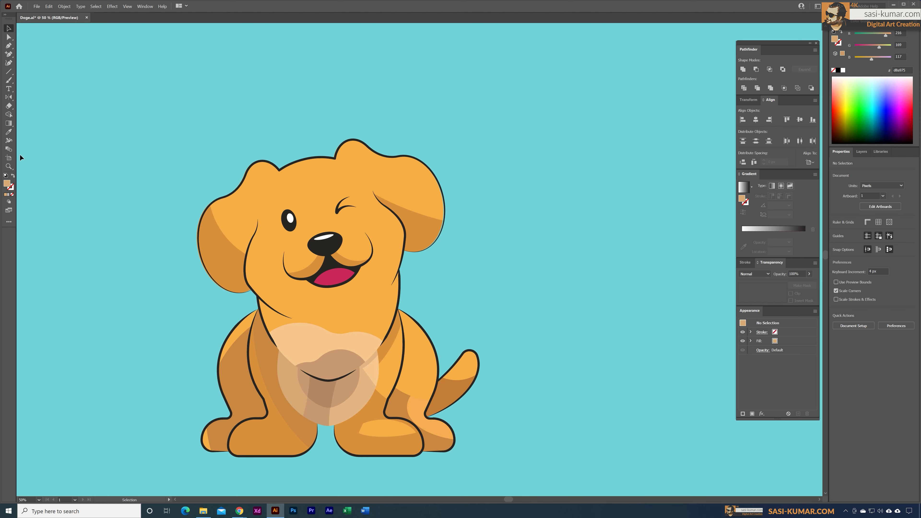
pyautogui.hotkey('ctrl', '+')
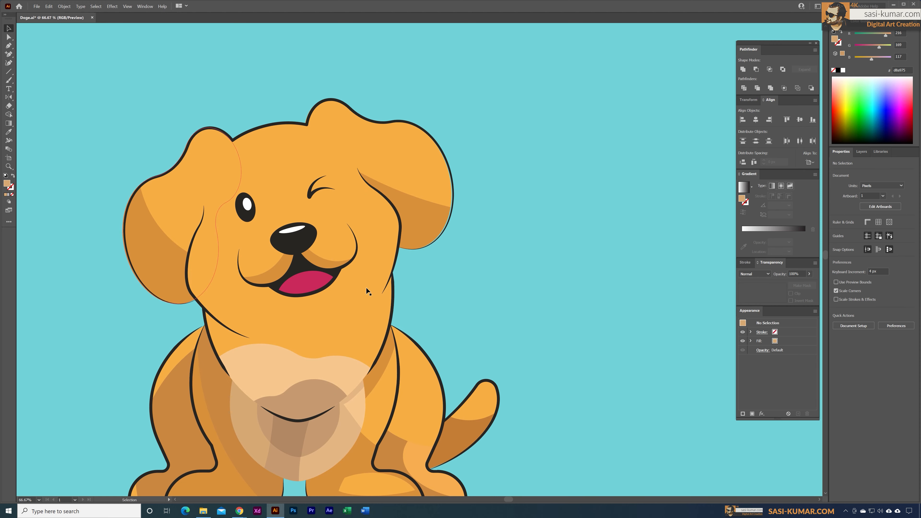
pyautogui.moveTo(419, 291); pyautogui.dragTo(549, 276)
pyautogui.hotkey('ctrl', '+')
pyautogui.hscroll(2, 543, 274)
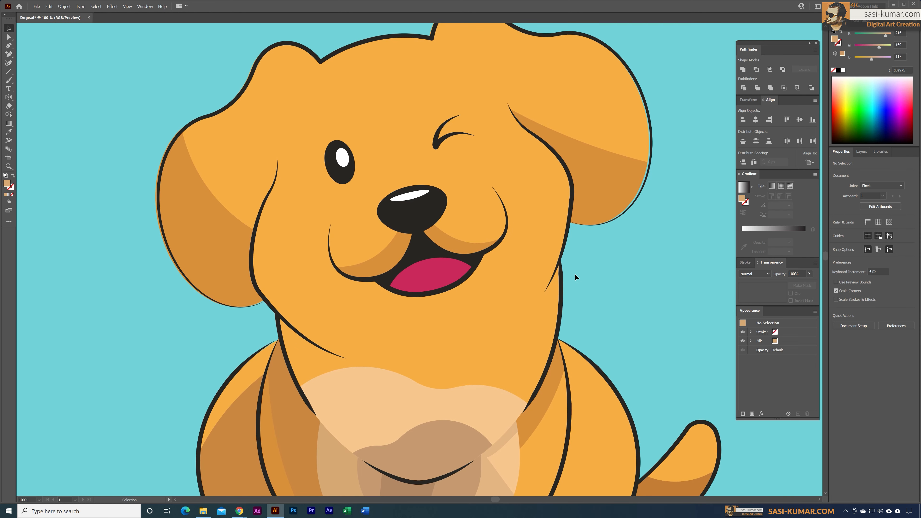
pyautogui.click(9, 47)
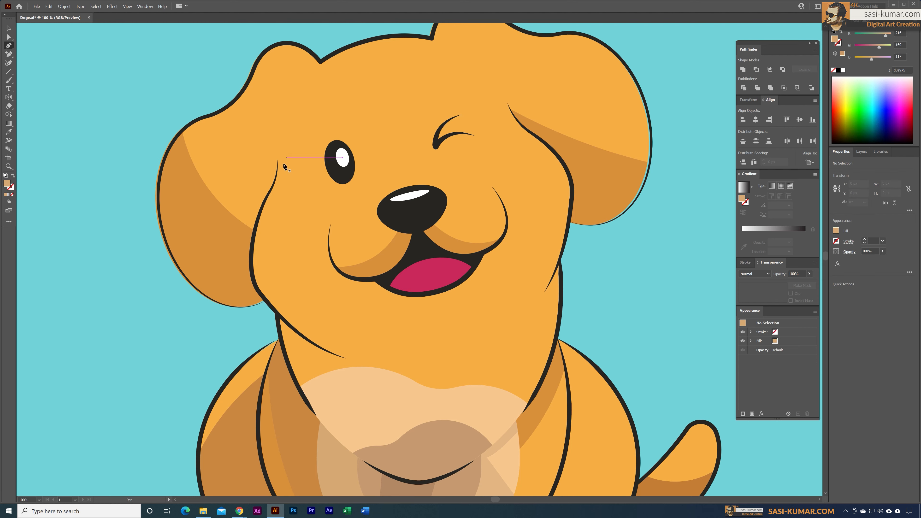
pyautogui.click(267, 195)
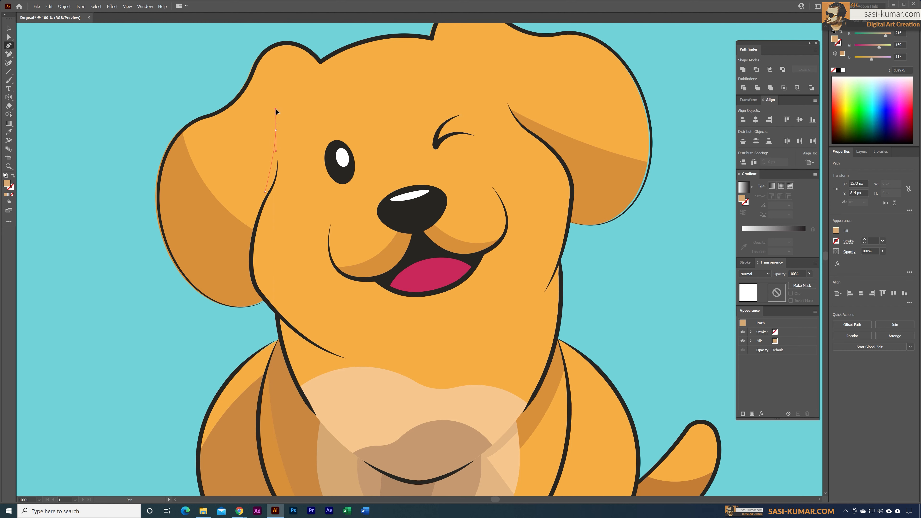
pyautogui.moveTo(277, 105); pyautogui.dragTo(281, 104)
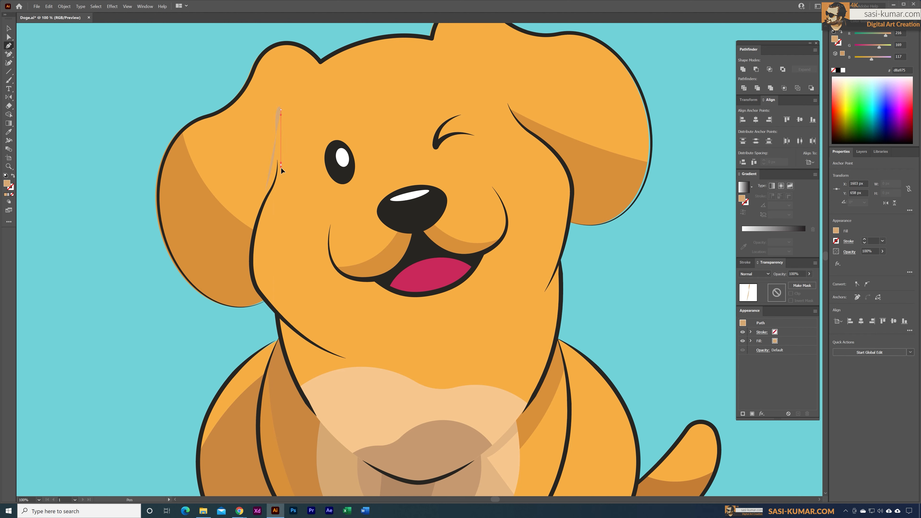
pyautogui.moveTo(278, 200); pyautogui.dragTo(273, 296)
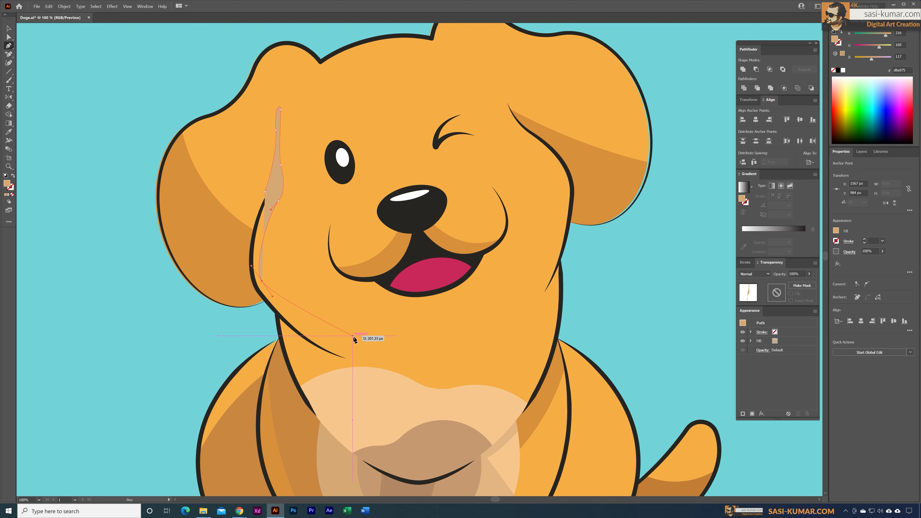
pyautogui.moveTo(390, 343); pyautogui.dragTo(443, 337)
pyautogui.moveTo(392, 356); pyautogui.dragTo(323, 352)
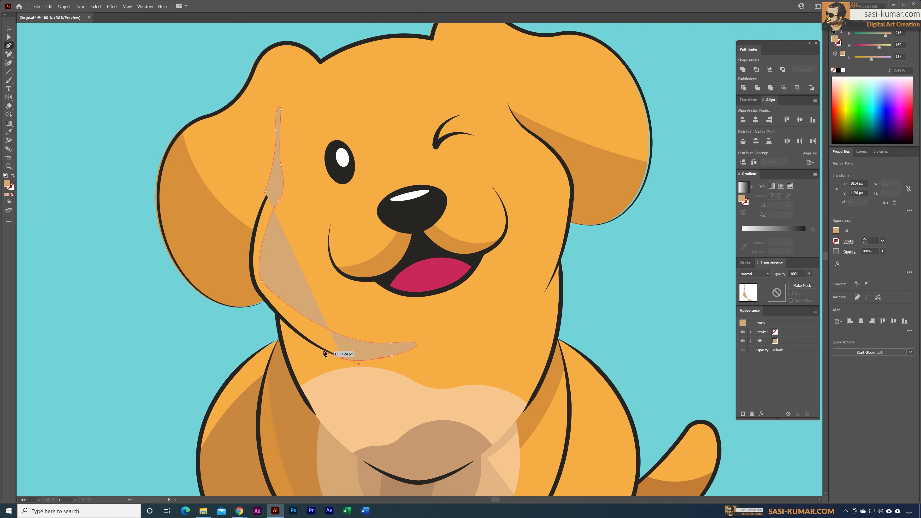
pyautogui.moveTo(255, 284); pyautogui.dragTo(250, 259)
pyautogui.moveTo(256, 225); pyautogui.dragTo(260, 217)
pyautogui.click(265, 192)
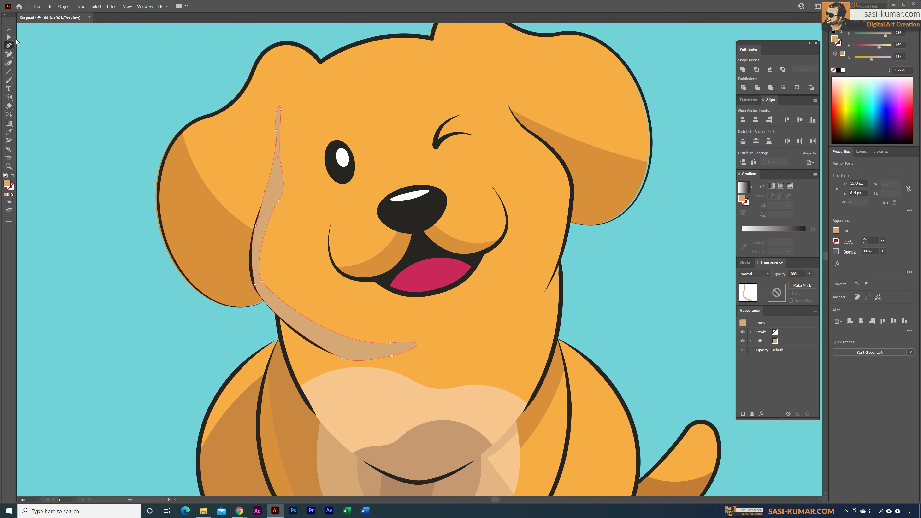
# Fill the new cheek shadow with the ear shadow's darker orange #d8903a
pyautogui.press('a')
pyautogui.click(8, 29)
pyautogui.click(95, 105)
pyautogui.click(258, 268)
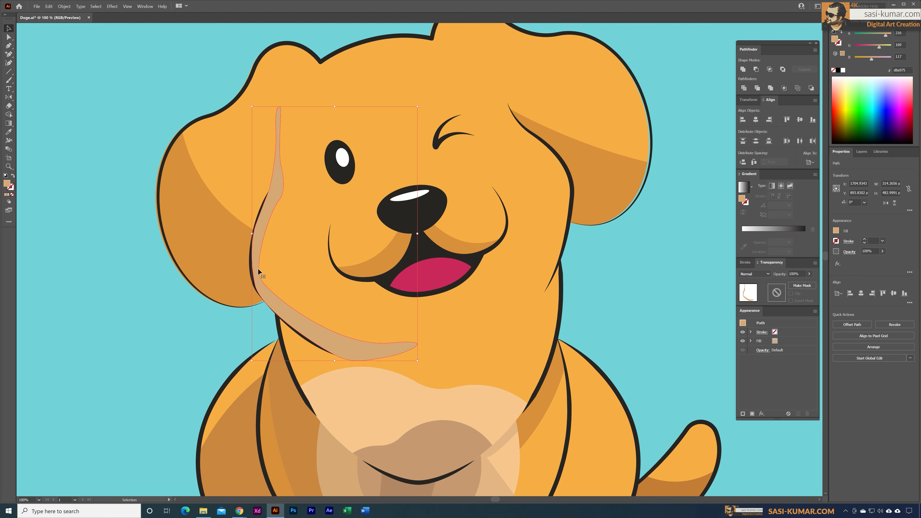
pyautogui.press('i')
pyautogui.click(224, 247)
# Cut the cheek shadow and paste it in front in place inside the face group, behind the outlines
pyautogui.click(8, 29)
pyautogui.click(94, 105)
pyautogui.click(261, 235)
pyautogui.hotkey('ctrl', 'x')
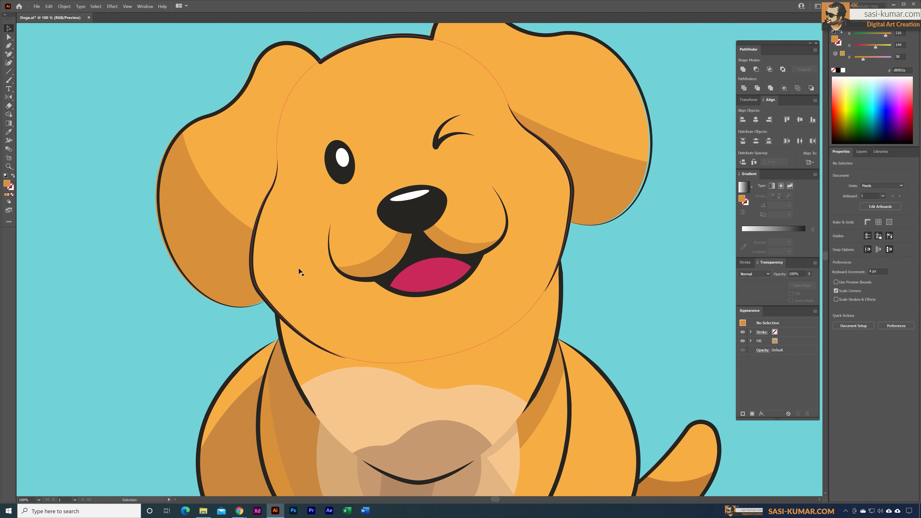
pyautogui.doubleClick(299, 269)
pyautogui.hotkey('ctrl', 'f')
pyautogui.doubleClick(131, 279)
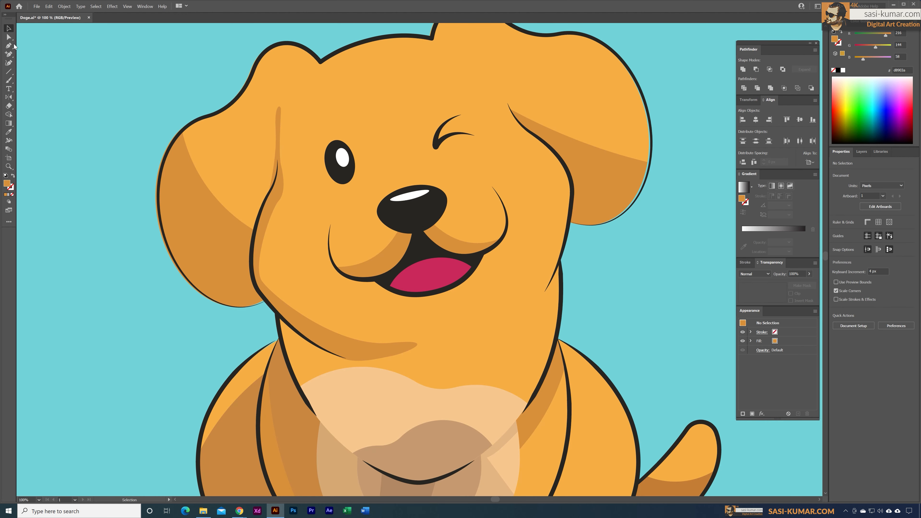
# Reshape the inner edge of the cheek shadow beside the open eye, moving its lower cheek point inward and smoothing the upper curve
pyautogui.click(10, 38)
pyautogui.click(266, 284)
pyautogui.moveTo(261, 281); pyautogui.dragTo(272, 300)
pyautogui.moveTo(266, 281); pyautogui.dragTo(271, 282)
pyautogui.click(278, 202)
pyautogui.moveTo(271, 211); pyautogui.dragTo(256, 232)
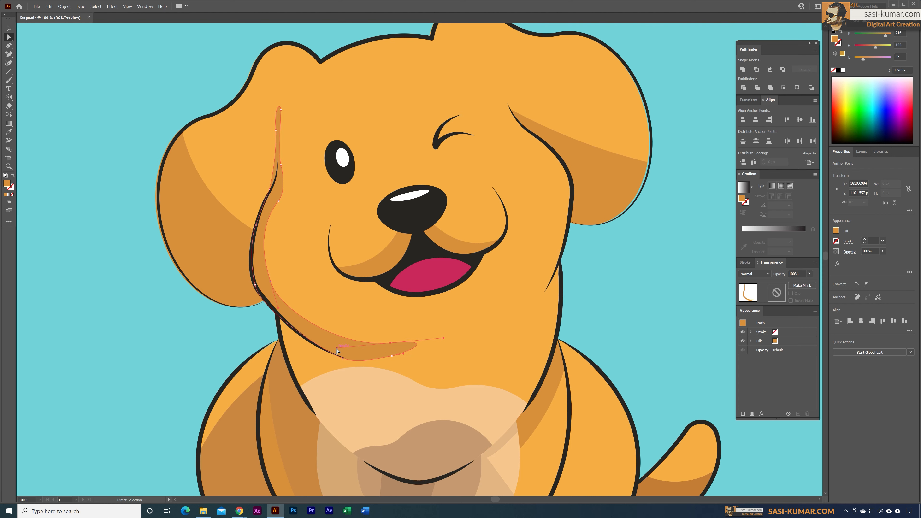
# Adjust the points and handles at the chin end of the cheek shadow to make its tip thinner
pyautogui.moveTo(337, 348); pyautogui.dragTo(328, 352)
pyautogui.click(392, 357)
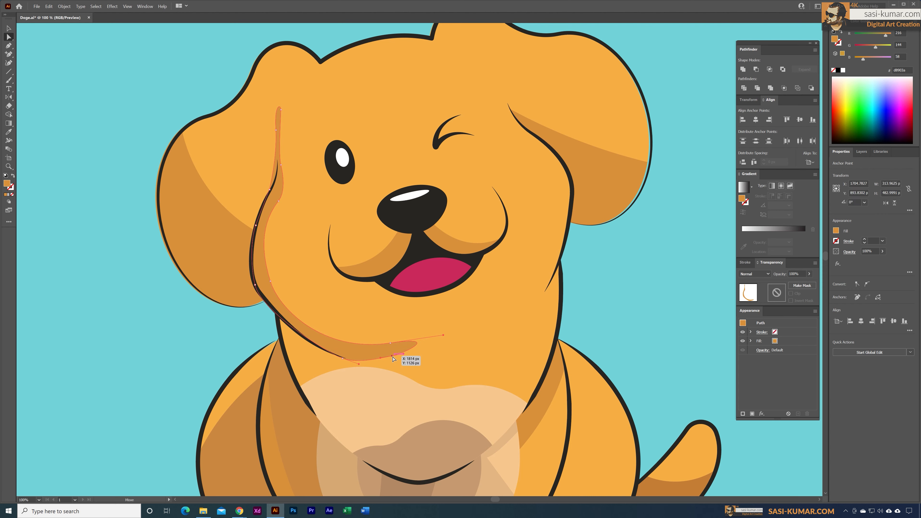
pyautogui.click(354, 362)
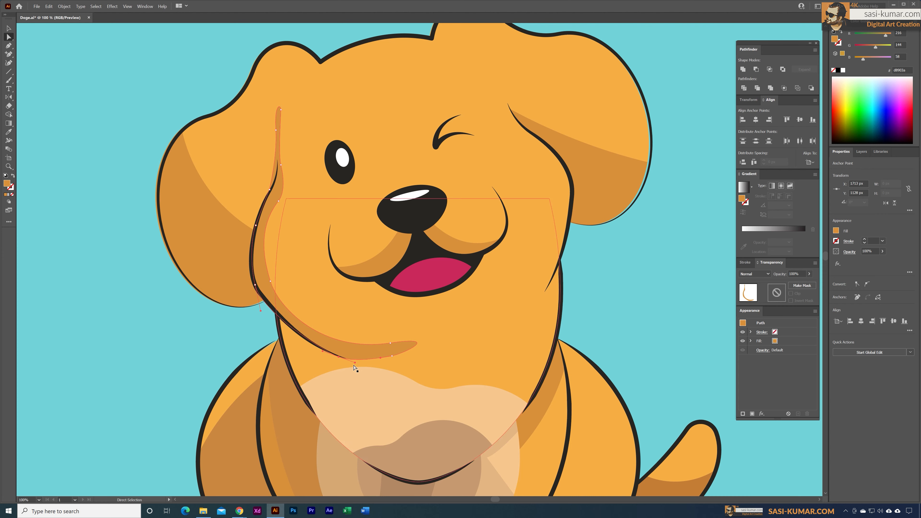
pyautogui.click(393, 356)
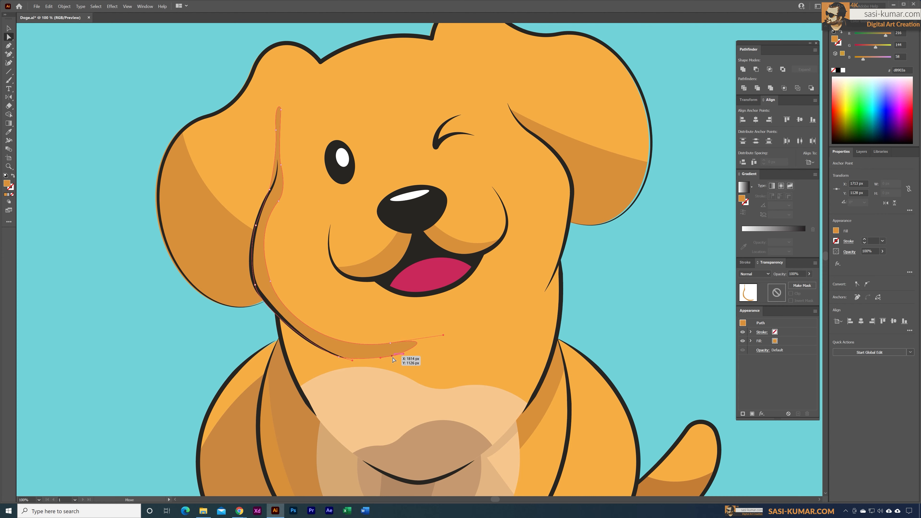
pyautogui.moveTo(393, 360); pyautogui.dragTo(392, 354)
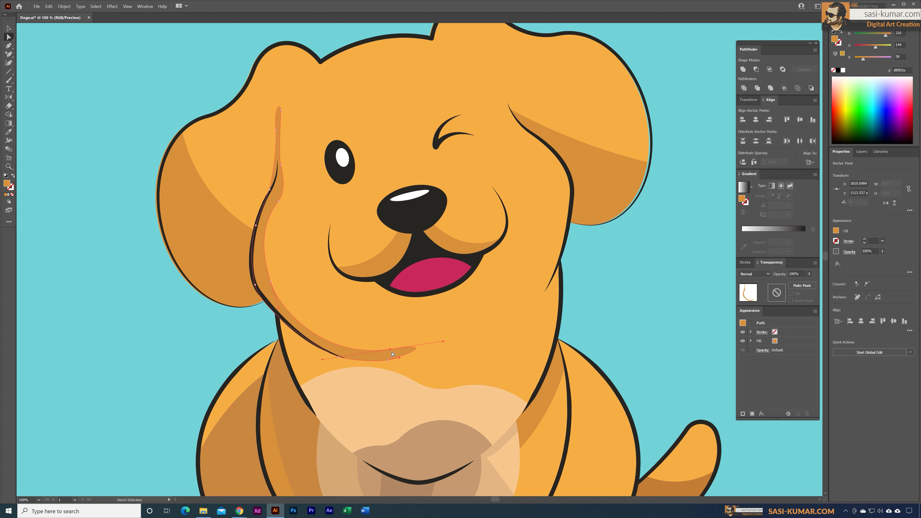
# Refine the cheek shadow's lower inner curve so it narrows smoothly along the jaw line
pyautogui.moveTo(270, 282); pyautogui.dragTo(278, 304)
pyautogui.click(256, 229)
pyautogui.click(162, 309)
pyautogui.click(259, 258)
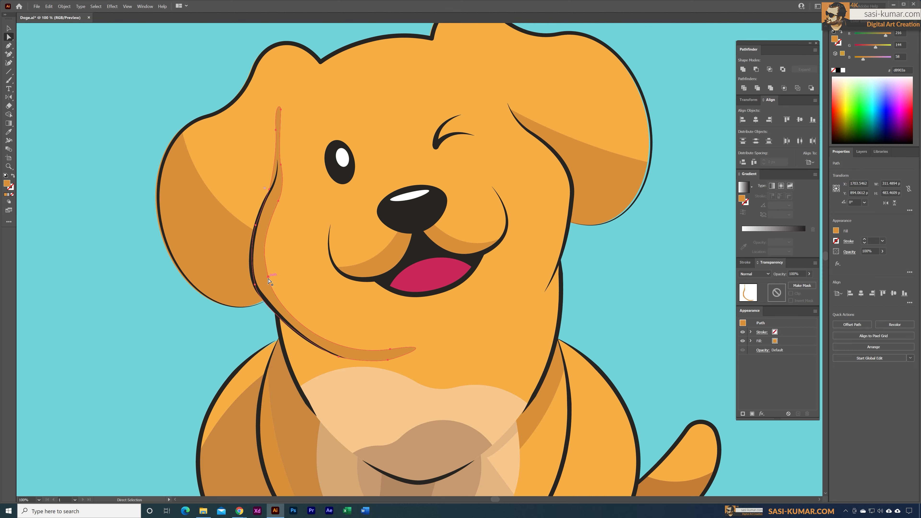
pyautogui.moveTo(259, 259); pyautogui.dragTo(257, 259)
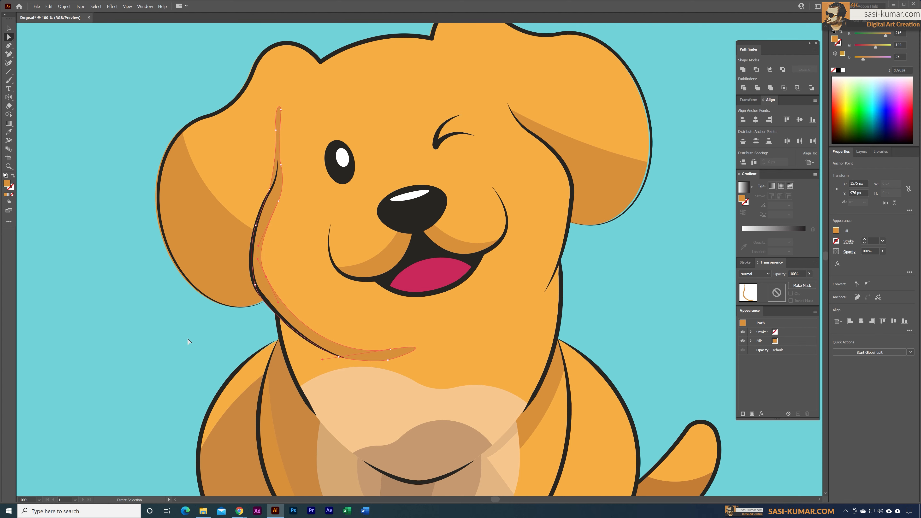
pyautogui.click(160, 339)
# Draw a closed neck shadow shape below the chin, running from the jaw corner down along the neck edge into the chest patch
pyautogui.scroll(-2, 160, 339)
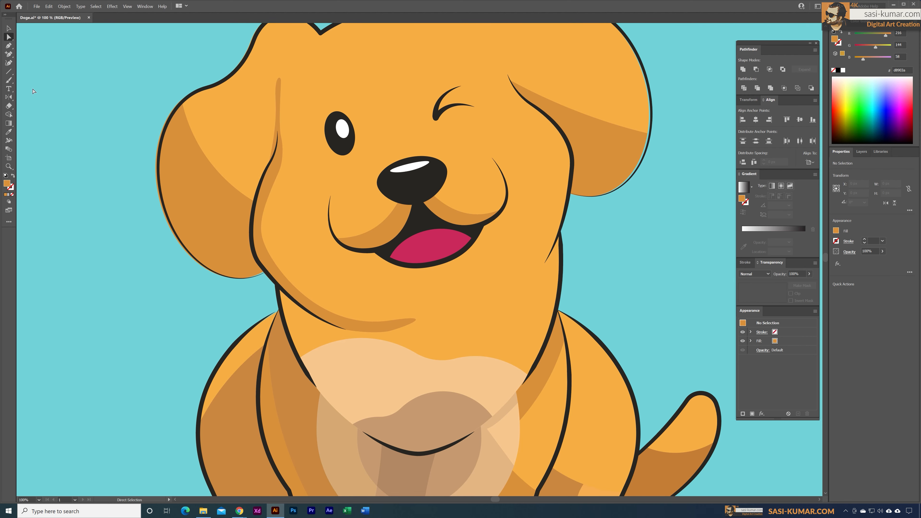
pyautogui.press('p')
pyautogui.click(279, 278)
pyautogui.moveTo(338, 413); pyautogui.dragTo(403, 476)
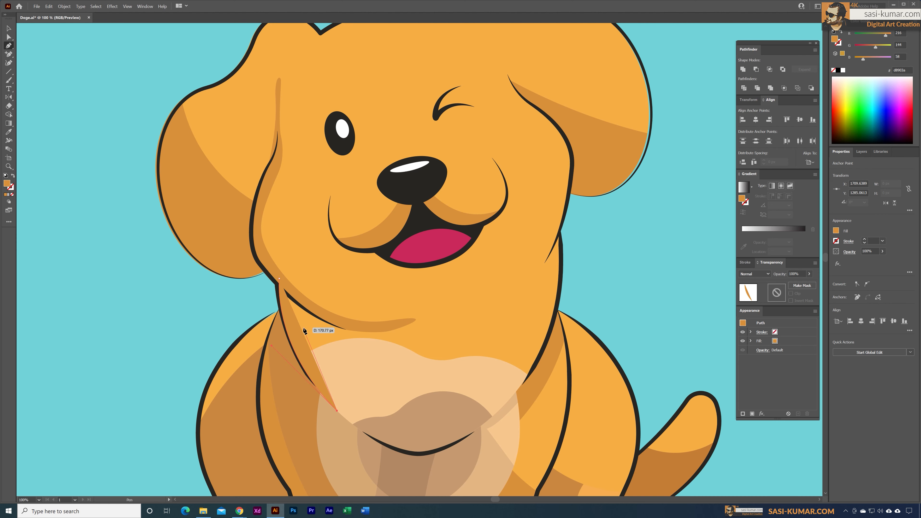
pyautogui.moveTo(308, 323); pyautogui.dragTo(314, 324)
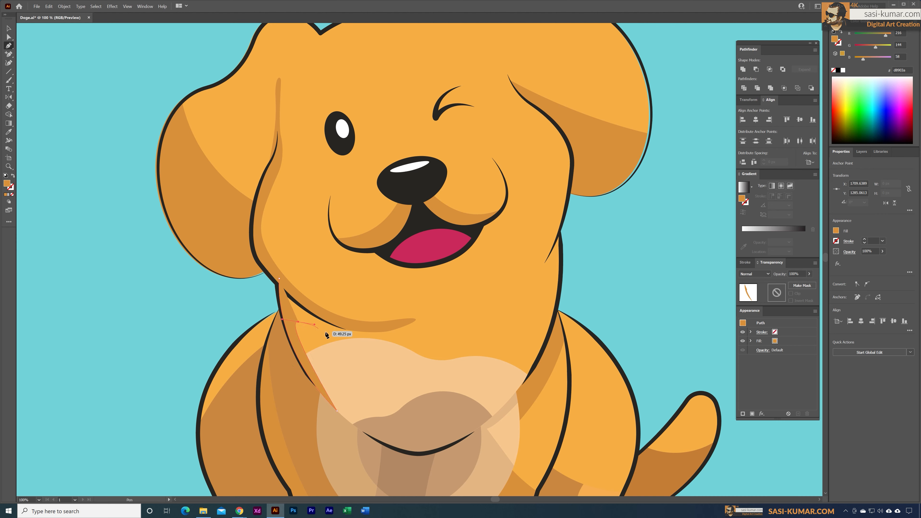
pyautogui.moveTo(401, 328); pyautogui.dragTo(443, 315)
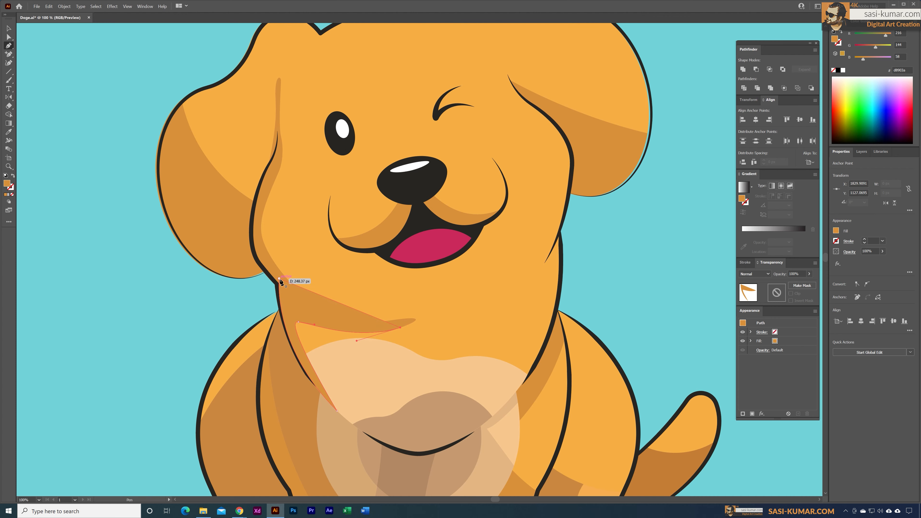
pyautogui.moveTo(279, 279); pyautogui.dragTo(255, 235)
# Move the neck shadow in place into the neck artwork so it sits behind the chin line
pyautogui.click(12, 31)
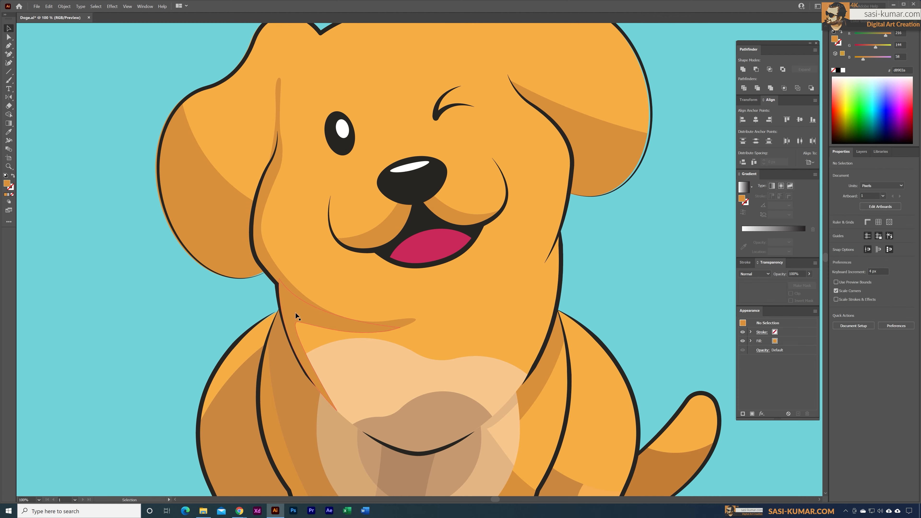
pyautogui.doubleClick(311, 334)
pyautogui.doubleClick(181, 301)
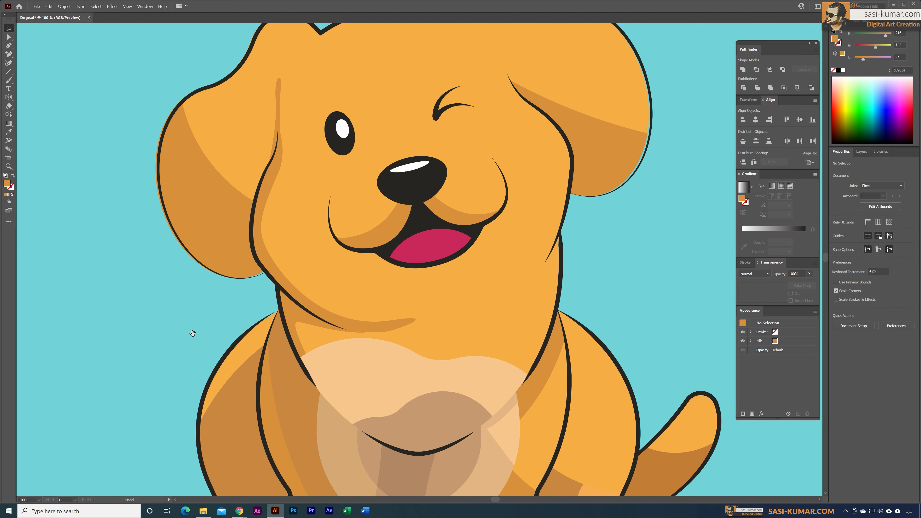
# Divide the neck shadow along the edge of the light chest patch
pyautogui.moveTo(191, 333); pyautogui.dragTo(112, 270)
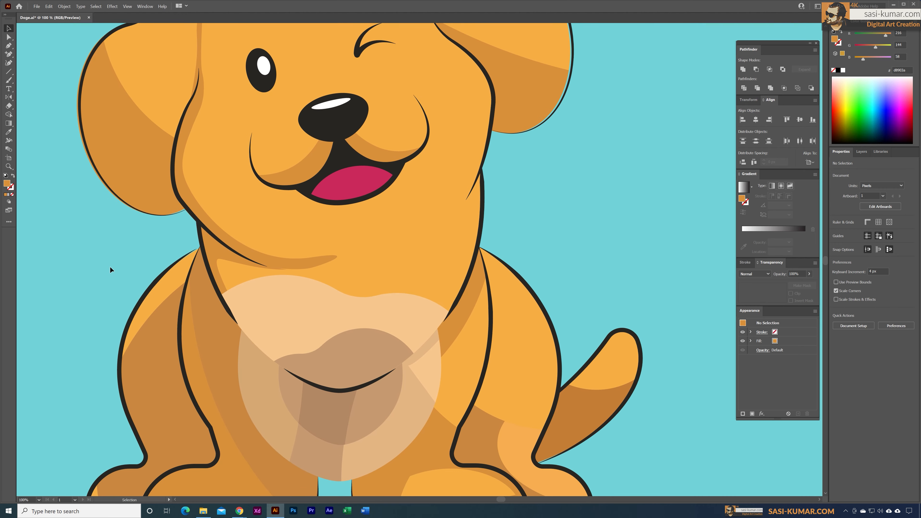
pyautogui.doubleClick(274, 314)
pyautogui.moveTo(199, 214); pyautogui.dragTo(339, 344)
pyautogui.click(744, 89)
pyautogui.click(200, 261)
pyautogui.doubleClick(209, 250)
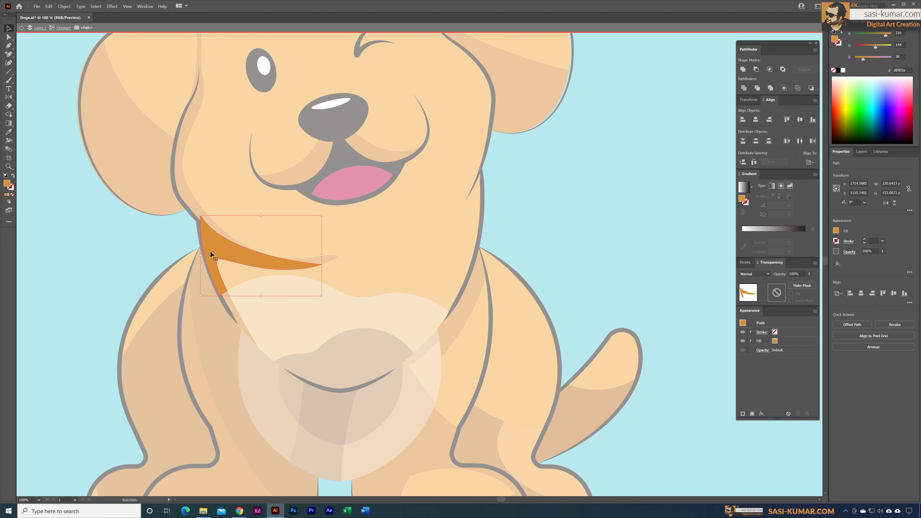
pyautogui.press('Delete')
pyautogui.doubleClick(31, 93)
# Fill the neck shadow piece overlapping the chest patch with the belly's tan #e5b683
pyautogui.click(9, 37)
pyautogui.click(228, 306)
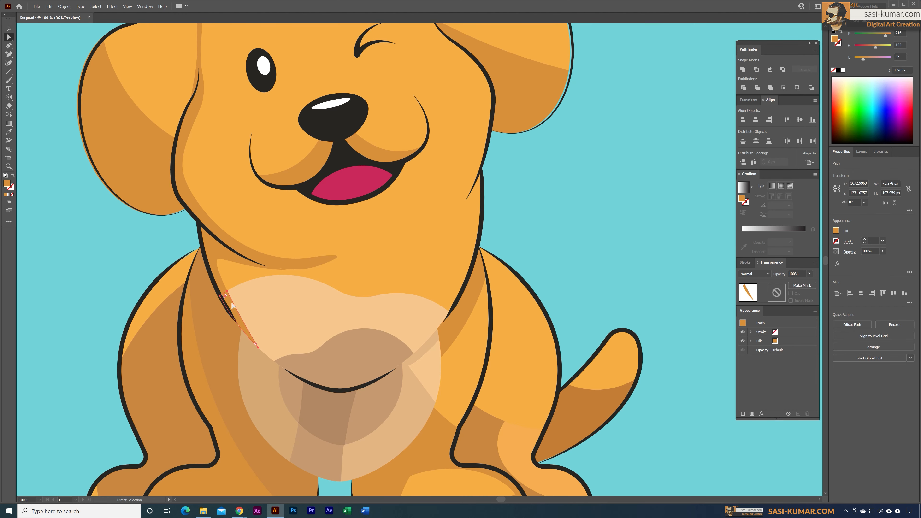
pyautogui.press('i')
pyautogui.click(376, 451)
pyautogui.click(5, 37)
pyautogui.click(37, 57)
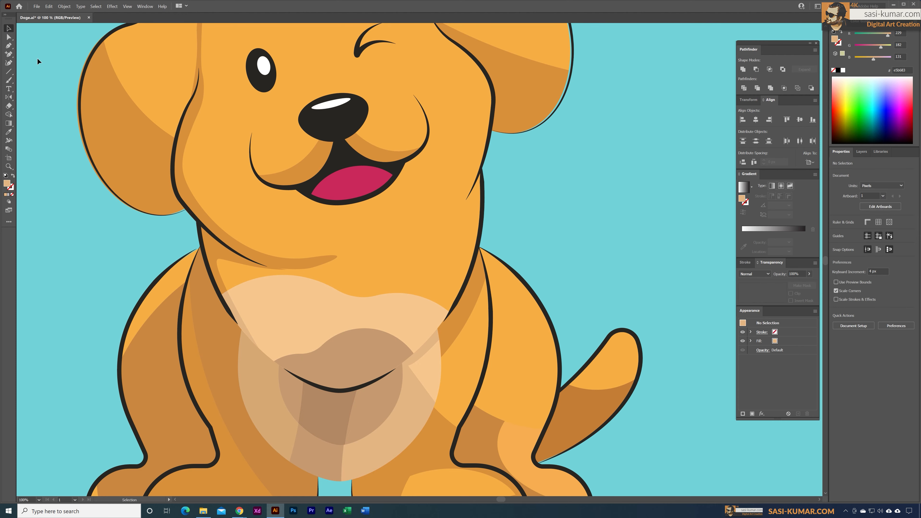
# Draw a closed shadow shape on the tail side of the neck, from below the cheek down the neck edge to the chest patch
pyautogui.hotkey('ctrl', '0')
pyautogui.hotkey('ctrl', '+')
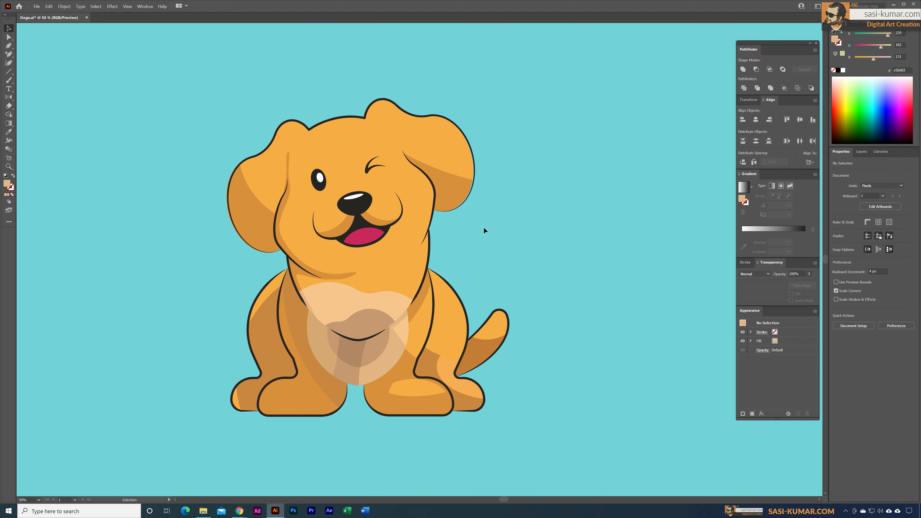
pyautogui.scroll(1, 484, 227)
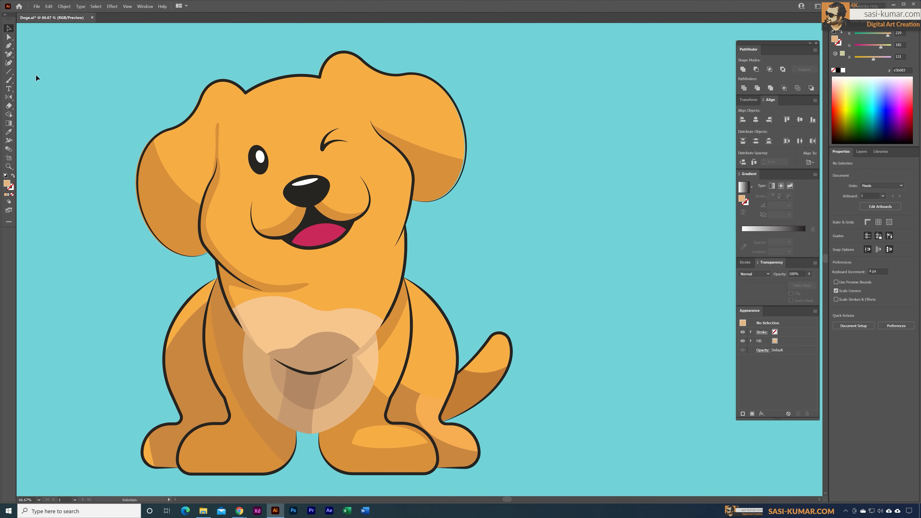
pyautogui.click(9, 46)
pyautogui.click(405, 226)
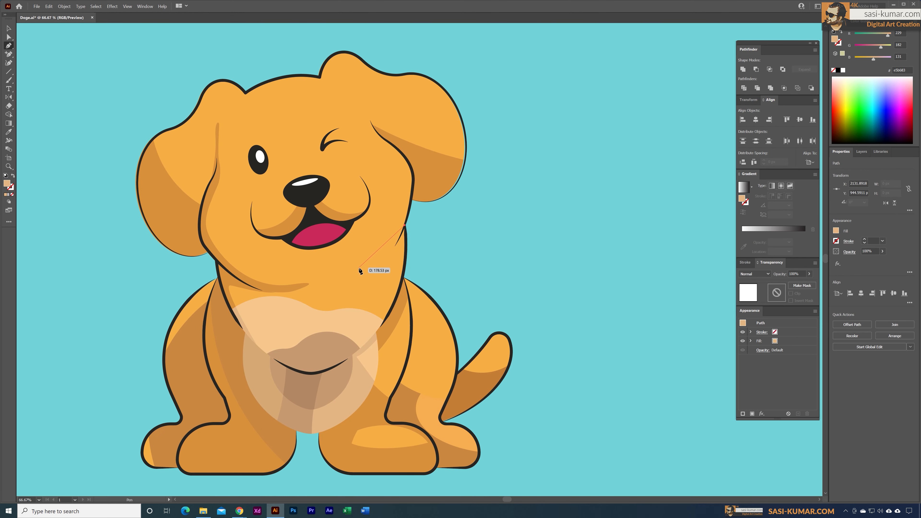
pyautogui.moveTo(354, 268); pyautogui.dragTo(400, 264)
pyautogui.moveTo(387, 318); pyautogui.dragTo(383, 332)
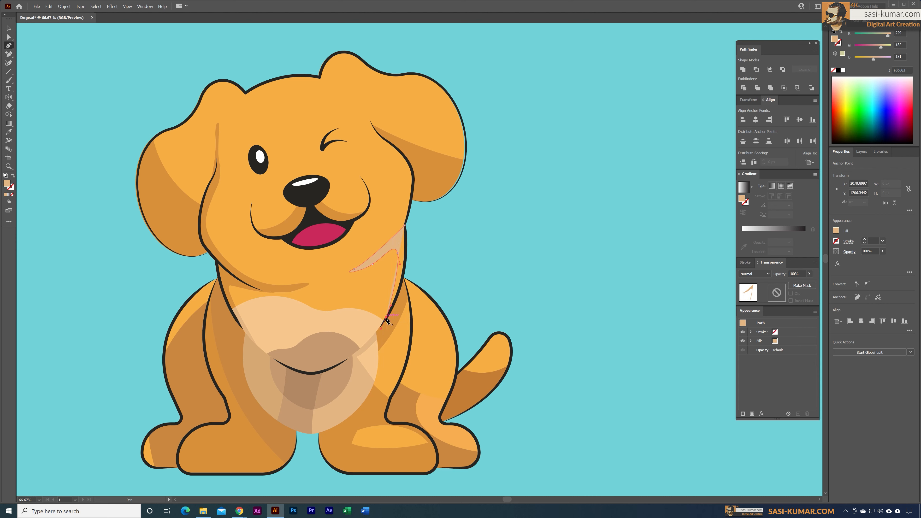
pyautogui.moveTo(405, 226); pyautogui.dragTo(397, 160)
# Fill the tail-side neck shadow with the darker orange #d8903a and paste it in front in place inside the neck artwork
pyautogui.press('i')
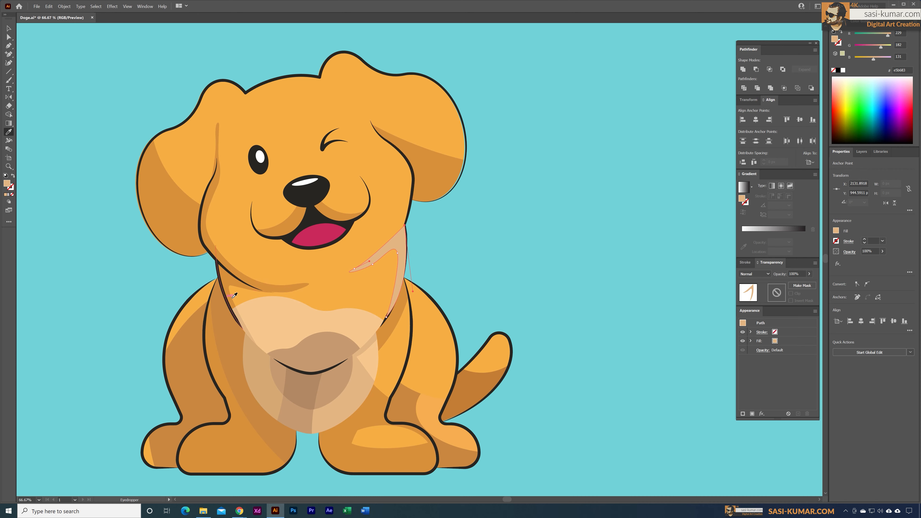
pyautogui.click(226, 294)
pyautogui.click(8, 28)
pyautogui.click(409, 270)
pyautogui.click(406, 241)
pyautogui.hotkey('ctrl', 'x')
pyautogui.doubleClick(392, 270)
pyautogui.doubleClick(392, 270)
pyautogui.hotkey('ctrl', 'f')
pyautogui.doubleClick(501, 243)
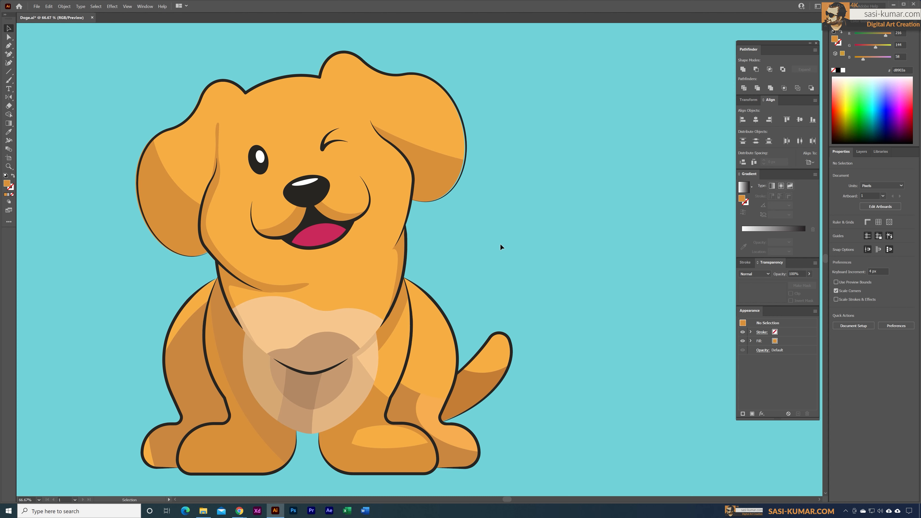
# Draw a thin closed shadow shape along the winking-eye side of the face, from beside the ear down the jaw toward the chin
pyautogui.click(9, 46)
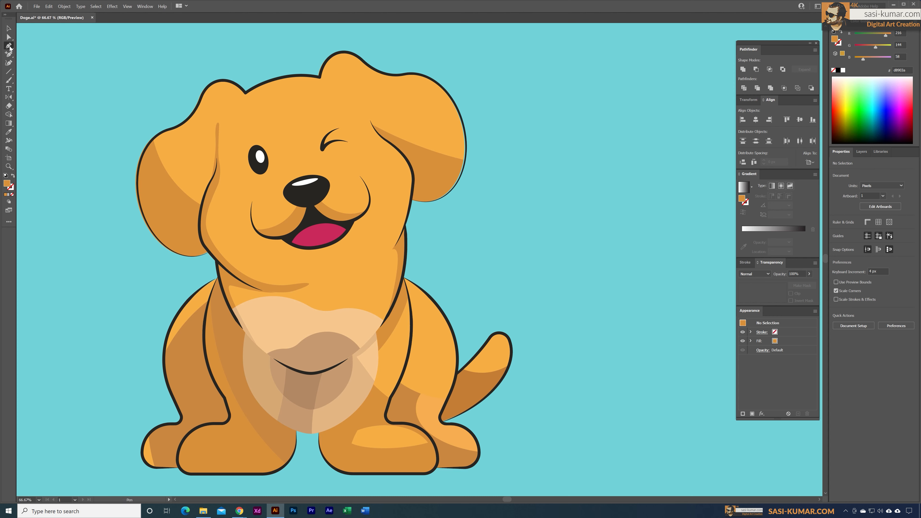
pyautogui.click(411, 179)
pyautogui.moveTo(406, 178); pyautogui.dragTo(406, 186)
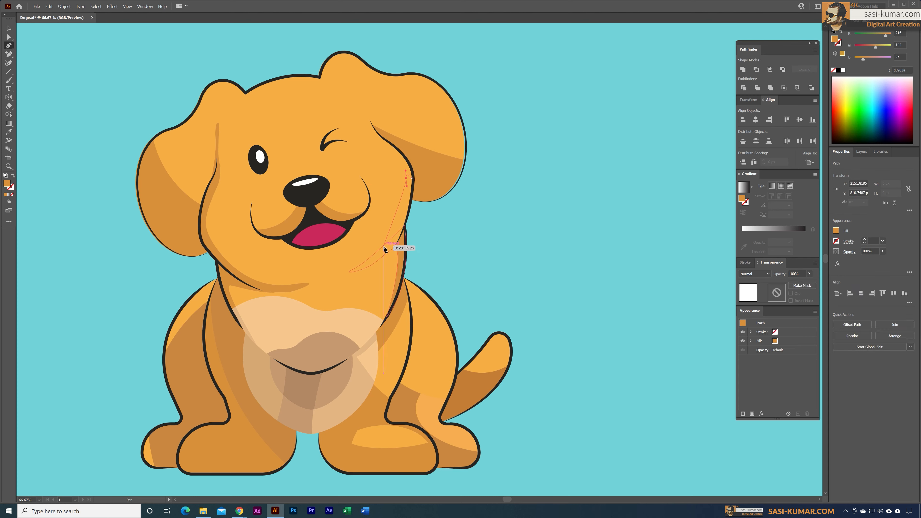
pyautogui.moveTo(378, 250); pyautogui.dragTo(340, 272)
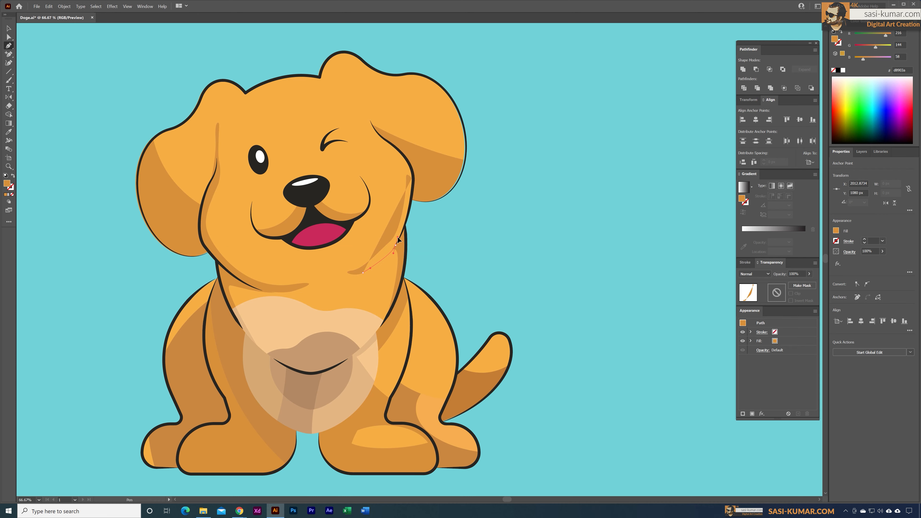
pyautogui.moveTo(412, 178); pyautogui.dragTo(412, 157)
# Cut the winking-side cheek shadow and paste it in front in place inside the face group
pyautogui.press('v')
pyautogui.hotkey('ctrl', 'shift', 'a')
pyautogui.click(394, 237)
pyautogui.hotkey('ctrl', 'x')
pyautogui.doubleClick(389, 224)
pyautogui.hotkey('ctrl', 'f')
pyautogui.doubleClick(504, 231)
# Select the winking-side cheek shadow for editing its anchor points
pyautogui.hotkey('ctrl', '+')
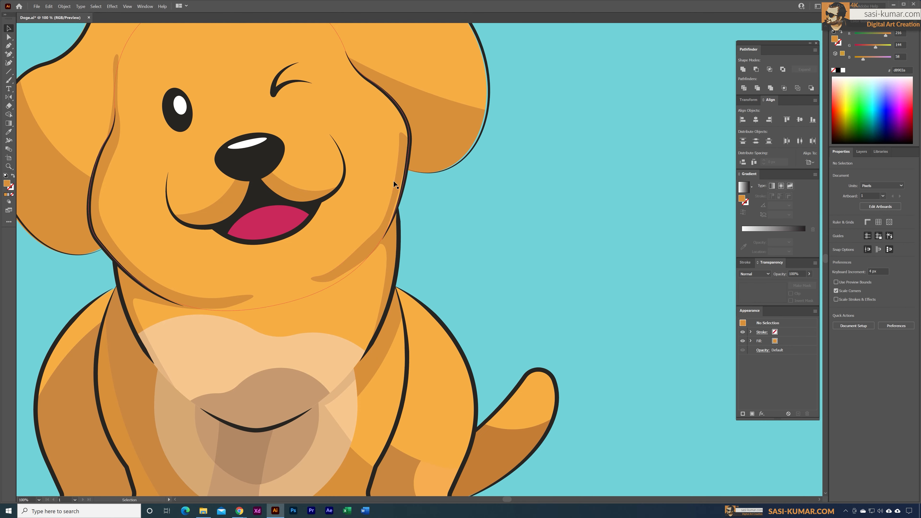
pyautogui.click(395, 181)
pyautogui.click(9, 37)
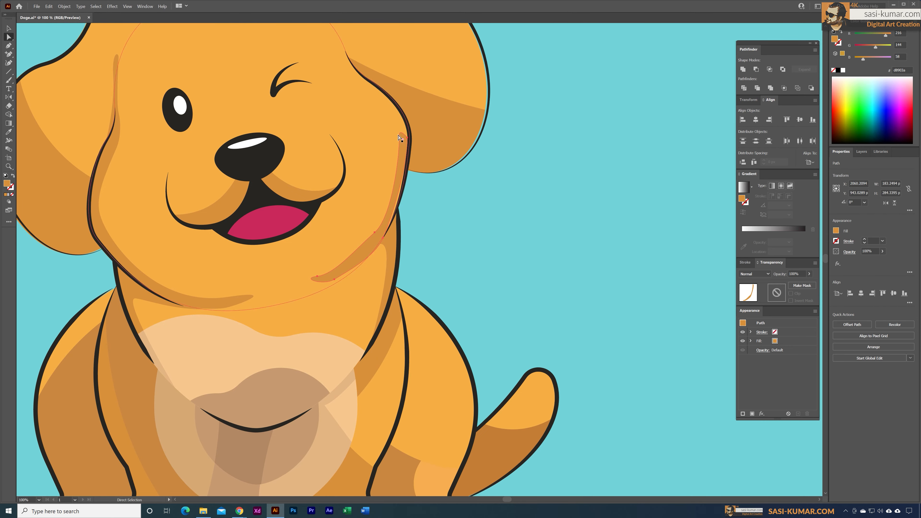
# Refine the darker shading shape along the face's right cheek and jaw by adjusting its anchor points and curves
pyautogui.click(383, 238)
pyautogui.moveTo(408, 138); pyautogui.dragTo(410, 138)
pyautogui.click(375, 233)
pyautogui.moveTo(393, 217); pyautogui.dragTo(388, 213)
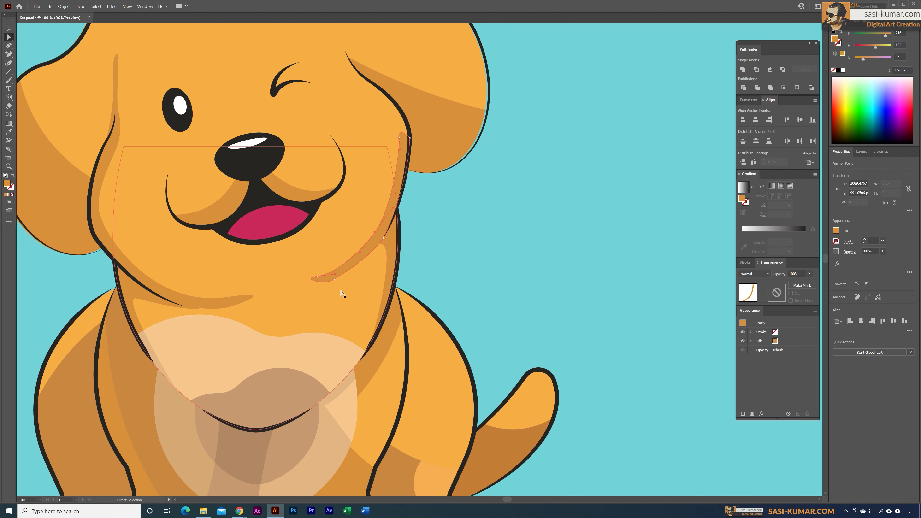
pyautogui.moveTo(334, 279); pyautogui.dragTo(335, 268)
pyautogui.click(317, 276)
pyautogui.click(456, 263)
pyautogui.hotkey('ctrl', '-')
pyautogui.hotkey('ctrl', '-')
pyautogui.hotkey('ctrl', '-')
pyautogui.hotkey('ctrl', '+')
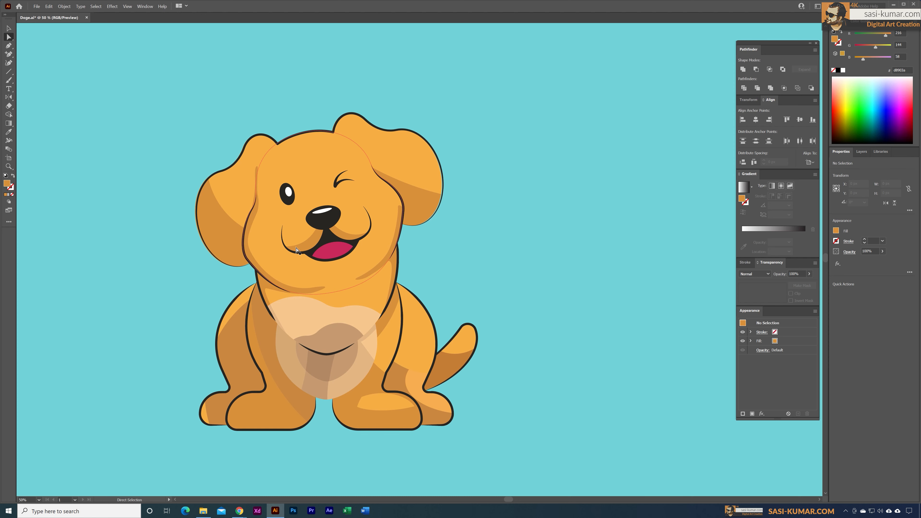
# Duplicate the outline around the head and ears in place and nudge the copy slightly down inside the original
pyautogui.press('v')
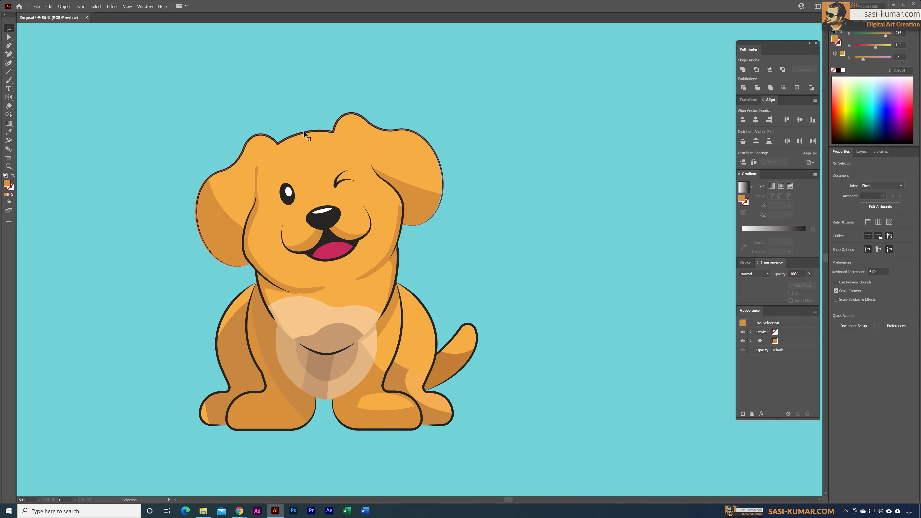
pyautogui.press('a')
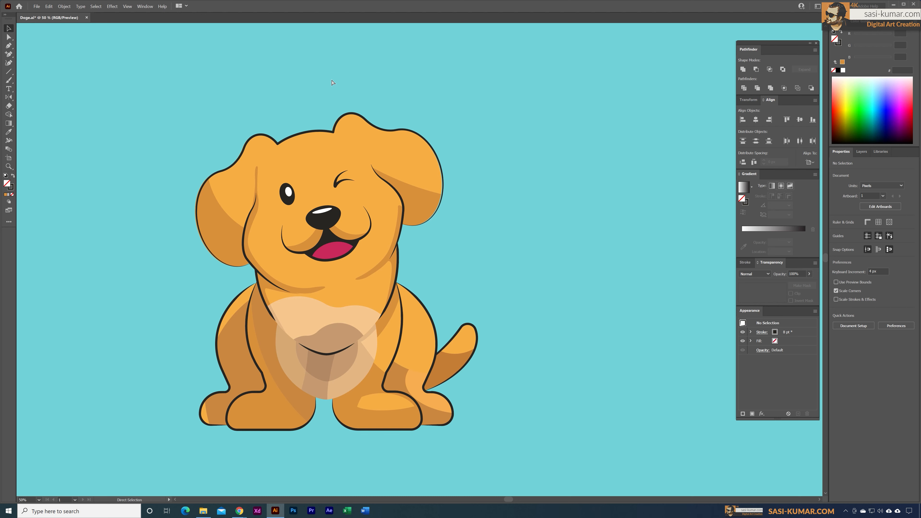
pyautogui.click(321, 131)
pyautogui.moveTo(321, 131); pyautogui.dragTo(314, 103)
pyautogui.hotkey('ctrl', 'z')
pyautogui.press('Down')
pyautogui.press('Down')
pyautogui.press('Down')
pyautogui.press('Down')
pyautogui.press('Down')
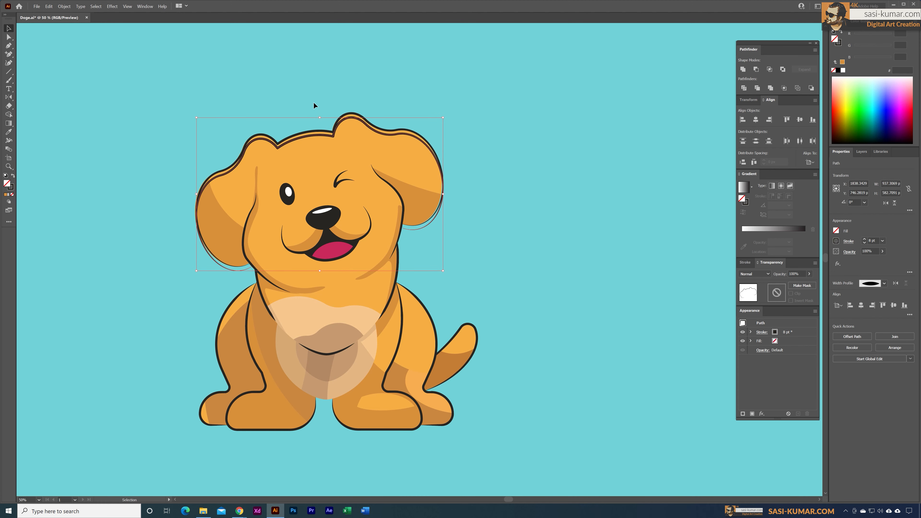
pyautogui.press('Right')
pyautogui.press('Up')
pyautogui.press('Up')
pyautogui.press('Left')
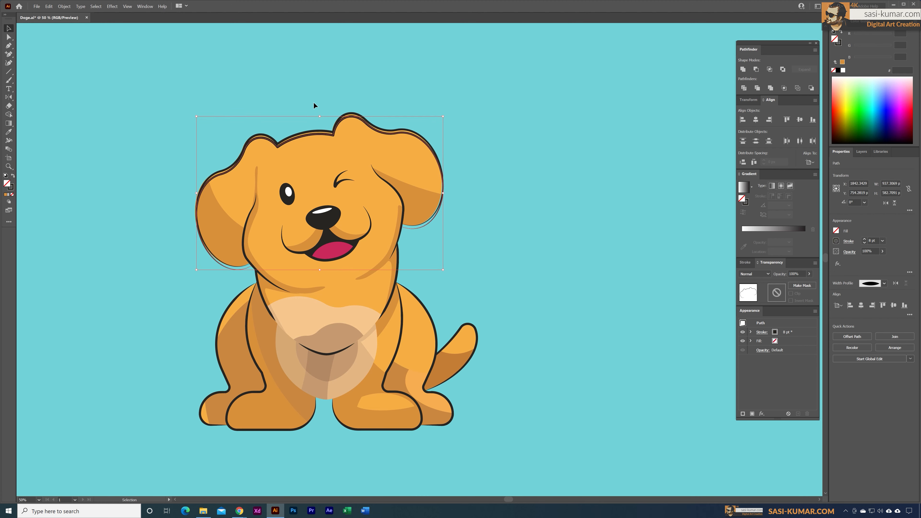
pyautogui.press('Up')
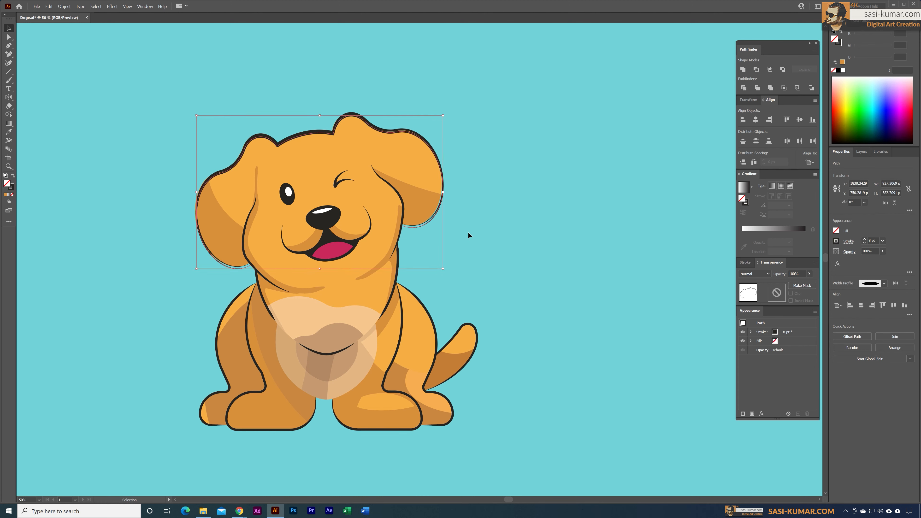
# Change the copied head outline's stroke colour to light peach #fcd297
pyautogui.hotkey('ctrl', '+')
pyautogui.moveTo(312, 220); pyautogui.dragTo(203, 164)
pyautogui.doubleClick(11, 187)
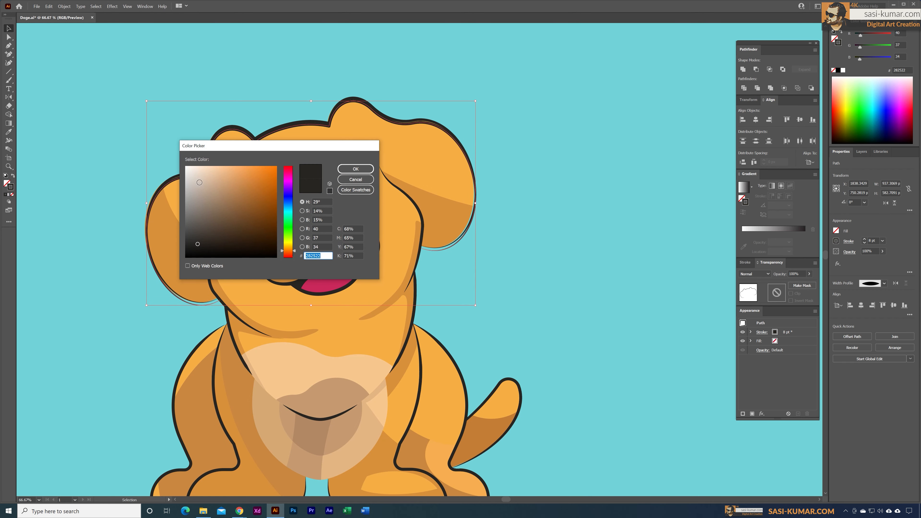
pyautogui.write('f4f1ea')
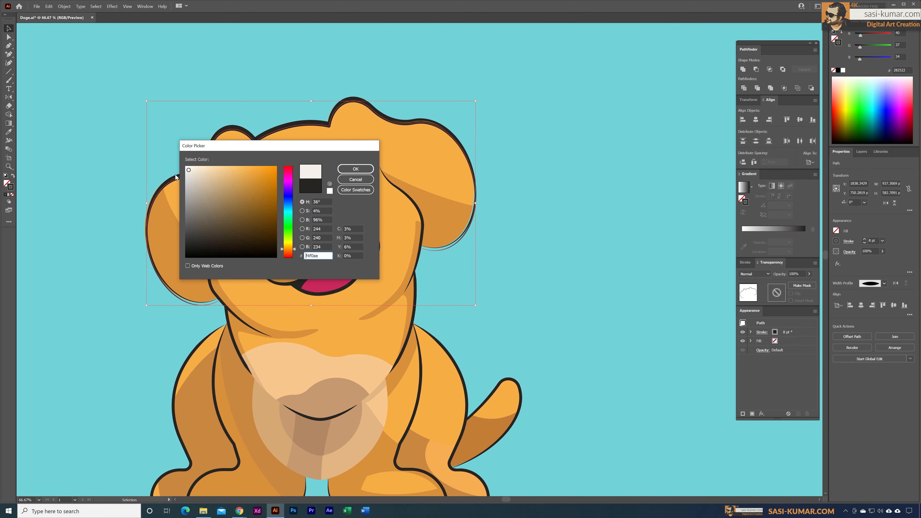
pyautogui.click(224, 168)
pyautogui.click(355, 169)
pyautogui.click(260, 58)
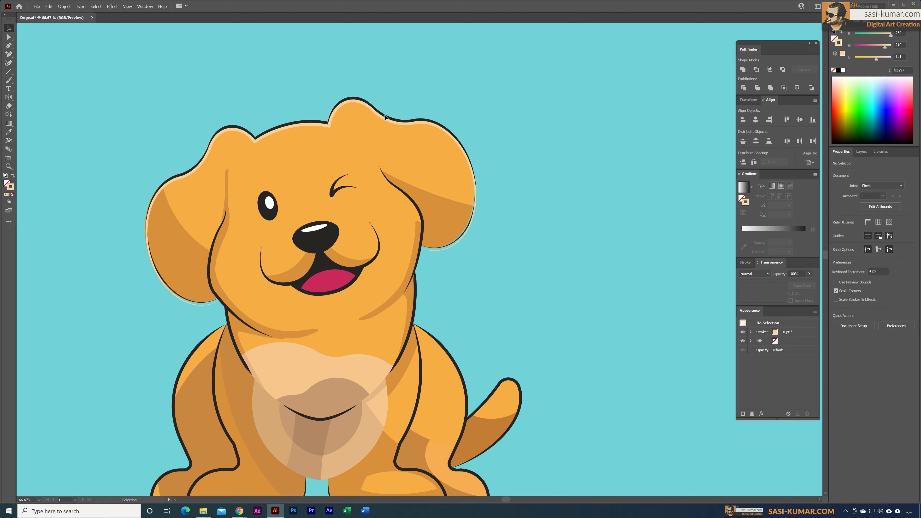
# Isolate the peach head highlight, add an anchor point on the right ear's edge, and trim the path's lower ends around the ears
pyautogui.click(471, 170)
pyautogui.doubleClick(471, 169)
pyautogui.click(9, 37)
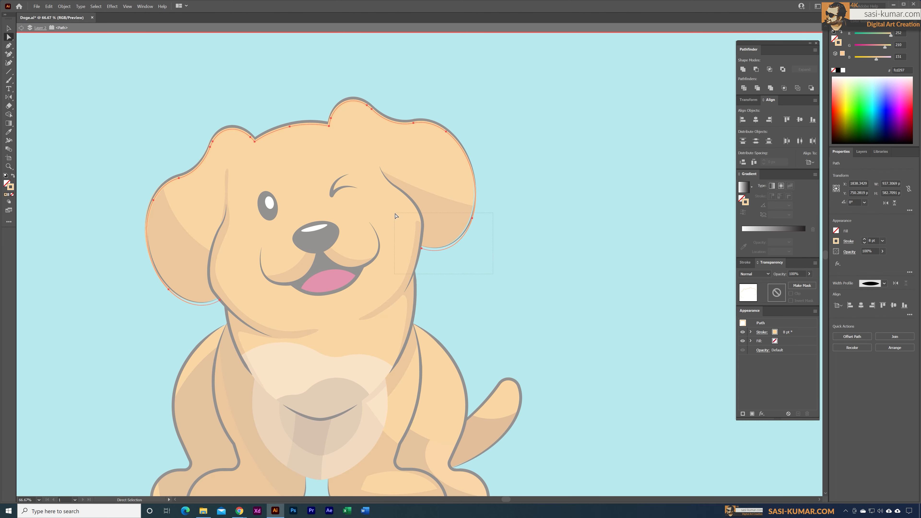
pyautogui.press('+')
pyautogui.click(474, 176)
pyautogui.press('a')
pyautogui.press('v')
pyautogui.doubleClick(288, 85)
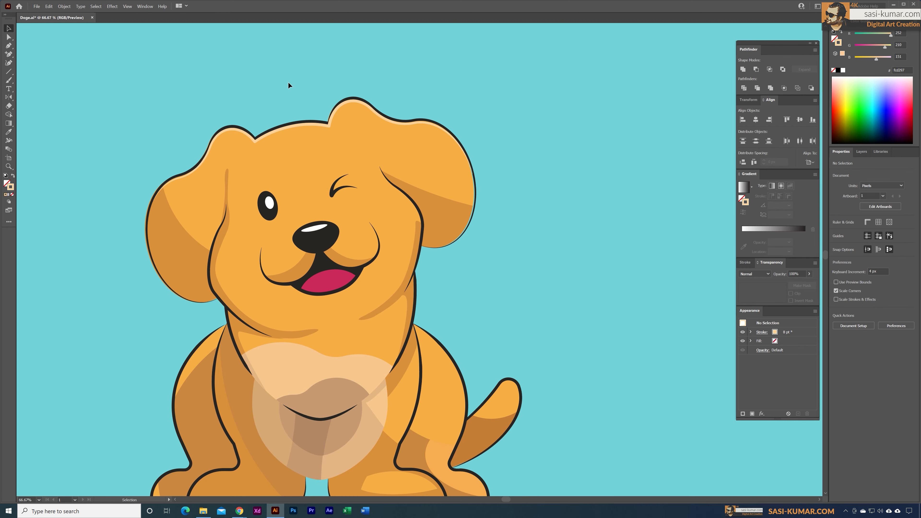
# Draw a curved highlight along the right muzzle's lower edge and copy the head highlight's peach 8 pt stroke onto it
pyautogui.hotkey('ctrl', '-')
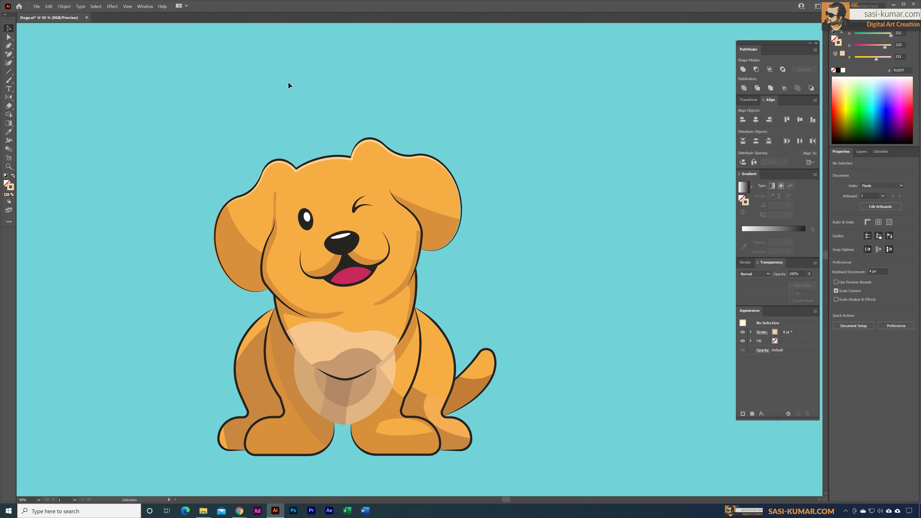
pyautogui.hotkey('ctrl', '+')
pyautogui.press('p')
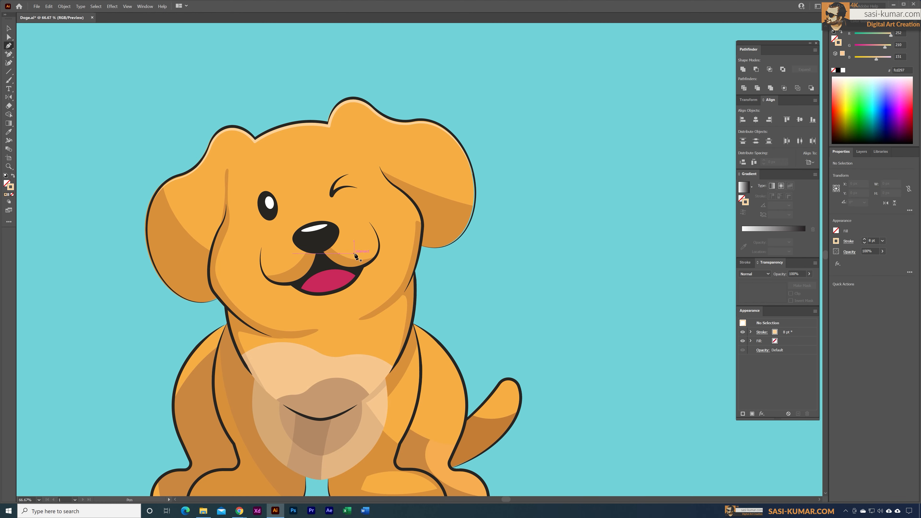
pyautogui.click(333, 249)
pyautogui.moveTo(380, 244); pyautogui.dragTo(381, 208)
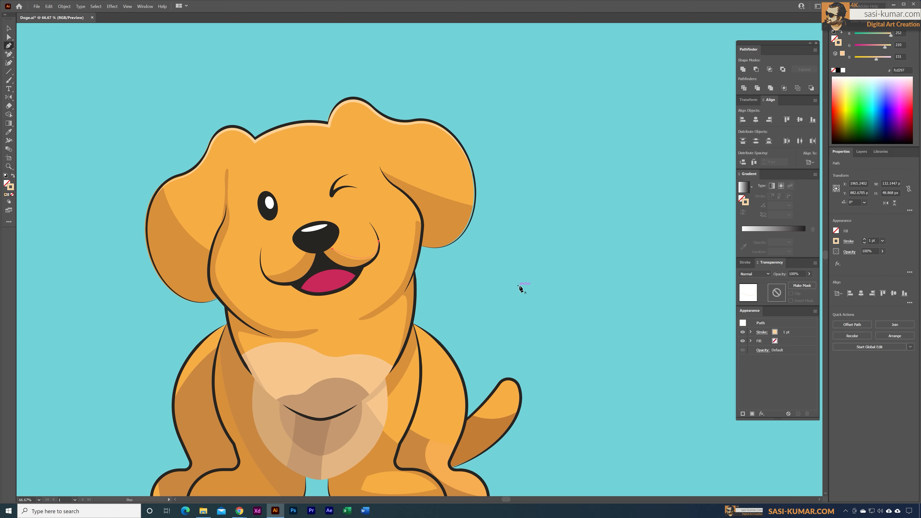
pyautogui.press('i')
pyautogui.click(324, 125)
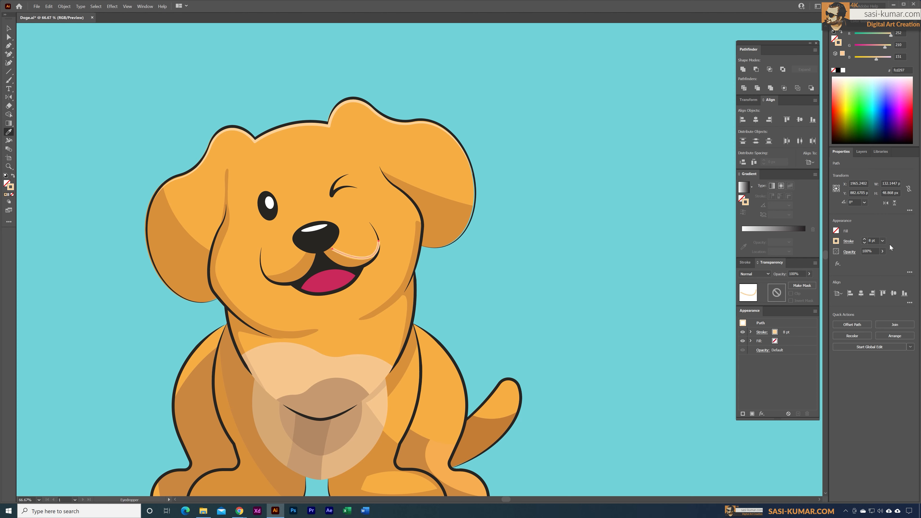
# Apply the width profile tapered at both ends to the muzzle highlight
pyautogui.click(851, 242)
pyautogui.click(833, 354)
pyautogui.click(812, 378)
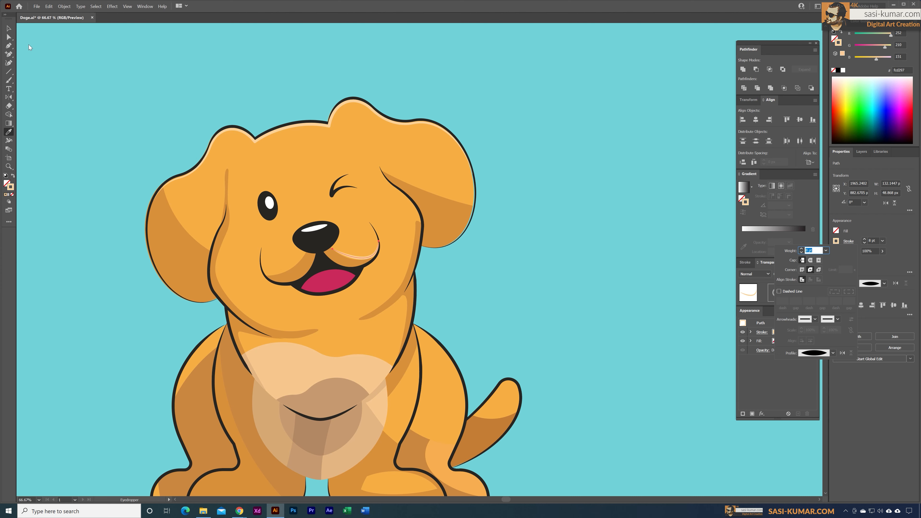
pyautogui.press('Escape')
pyautogui.press('v')
pyautogui.click(280, 72)
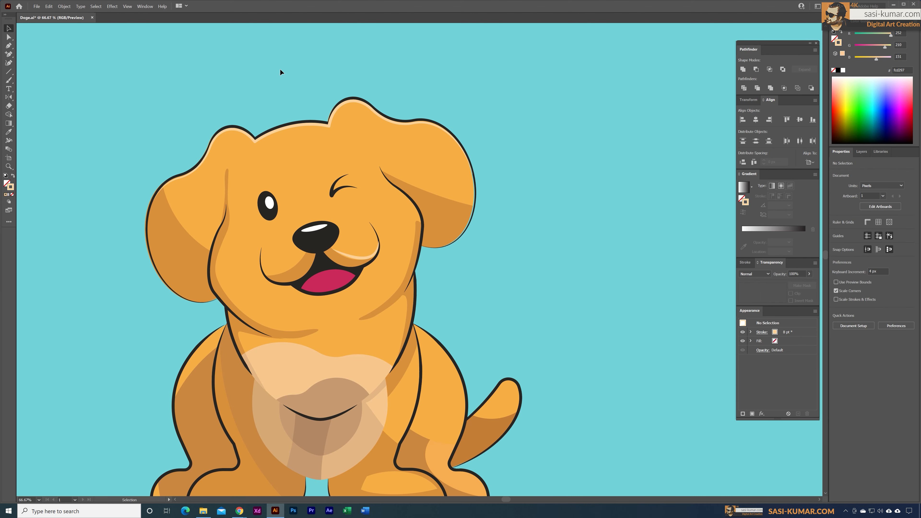
# Isolate the right hind leg's group, duplicate its light thigh shape, and offset and slightly rotate the copy toward the upper right
pyautogui.moveTo(280, 70); pyautogui.dragTo(304, 24)
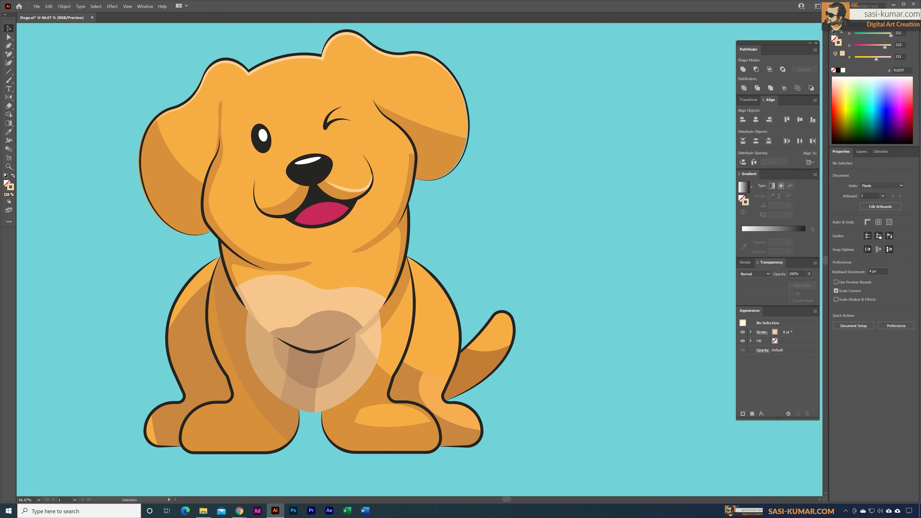
pyautogui.doubleClick(430, 328)
pyautogui.moveTo(430, 326); pyautogui.dragTo(457, 306)
pyautogui.moveTo(492, 229); pyautogui.dragTo(504, 242)
pyautogui.moveTo(453, 279); pyautogui.dragTo(456, 281)
# Divide the two overlapping thigh shapes with Pathfinder and delete the surplus outer piece
pyautogui.keyDown('shift'); pyautogui.click(393, 321); pyautogui.keyUp('shift')
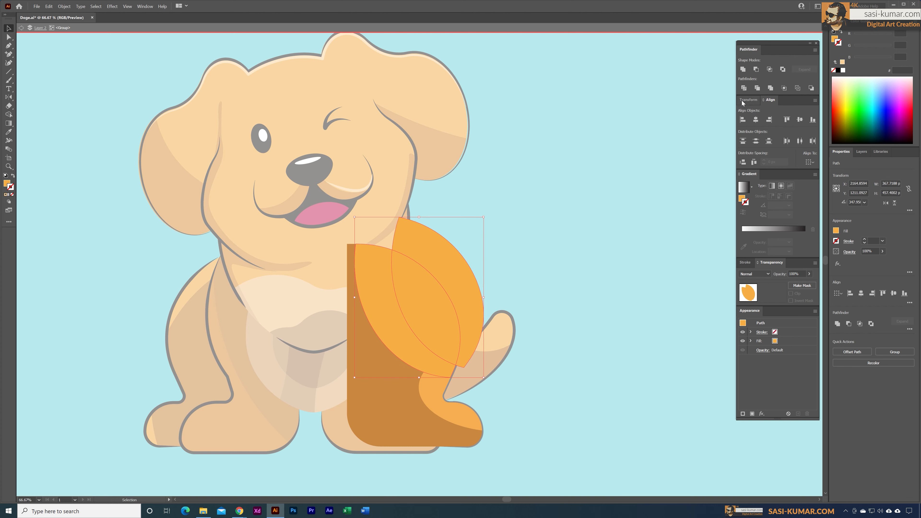
pyautogui.click(744, 88)
pyautogui.doubleClick(457, 266)
pyautogui.press('Delete')
pyautogui.doubleClick(494, 237)
# Recolour the divided strip on the right thigh with the darker orange sampled from the left front paw
pyautogui.press('a')
pyautogui.click(426, 364)
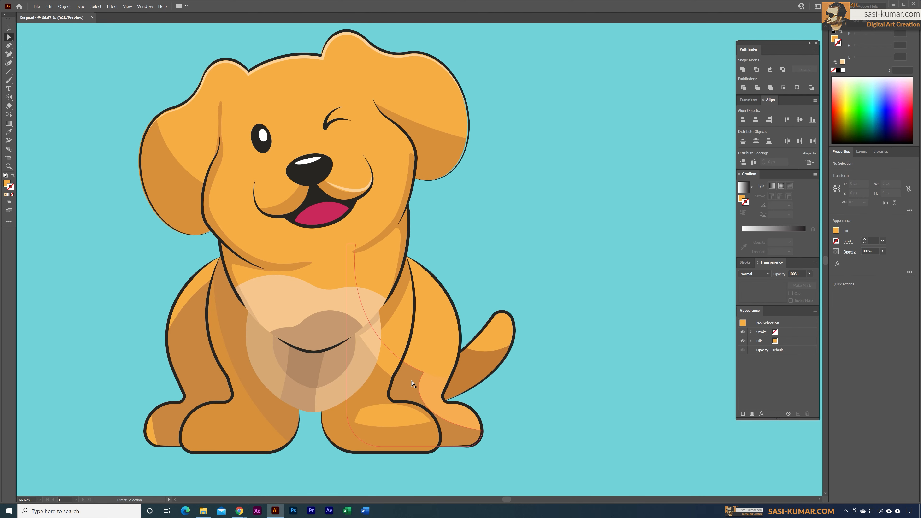
pyautogui.press('i')
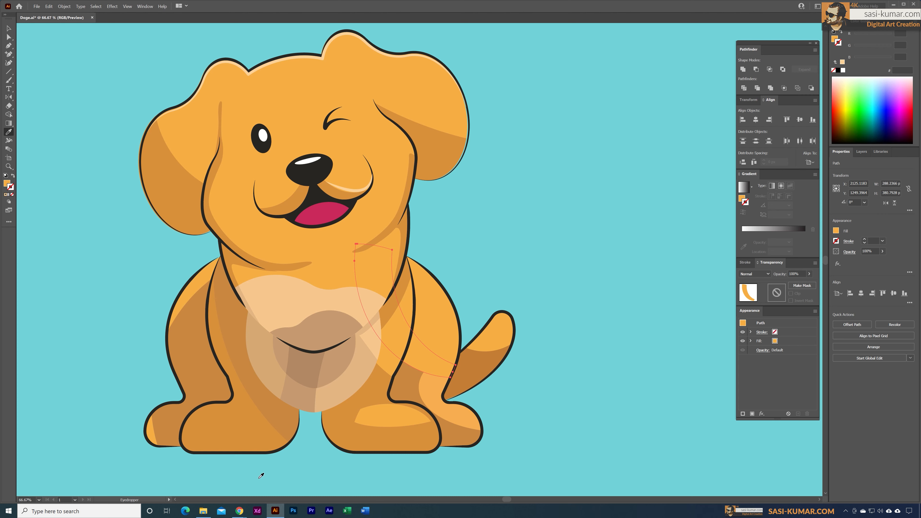
pyautogui.click(240, 432)
pyautogui.press('v')
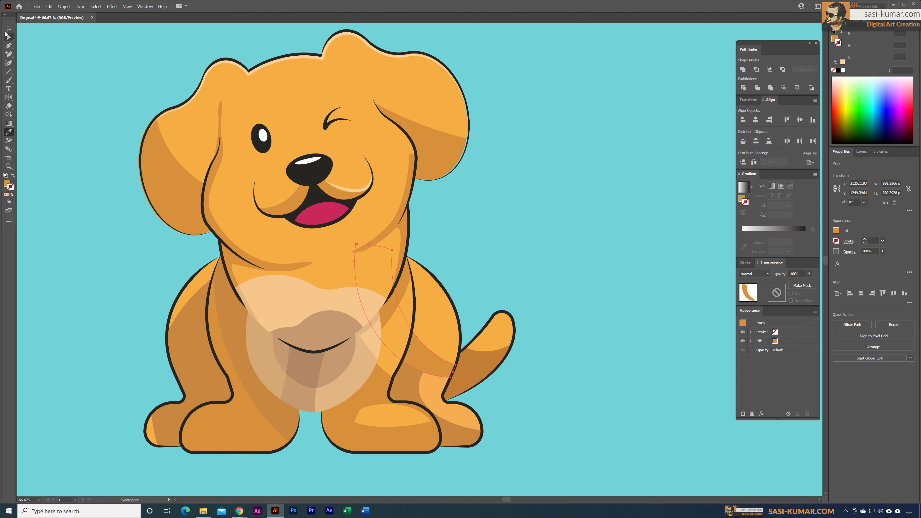
pyautogui.click(544, 185)
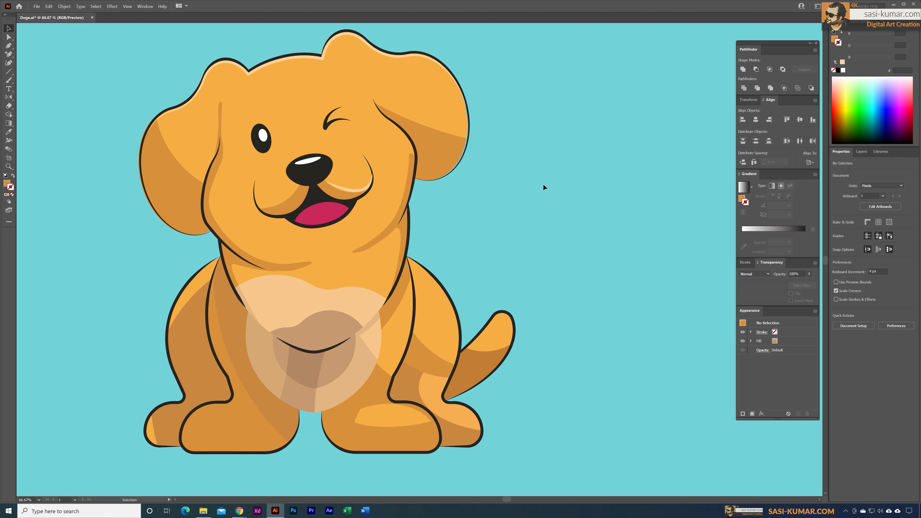
# Draw a curved highlight along the right haunch's outer edge and copy the muzzle highlight's peach stroke onto it
pyautogui.hotkey('ctrl', '+')
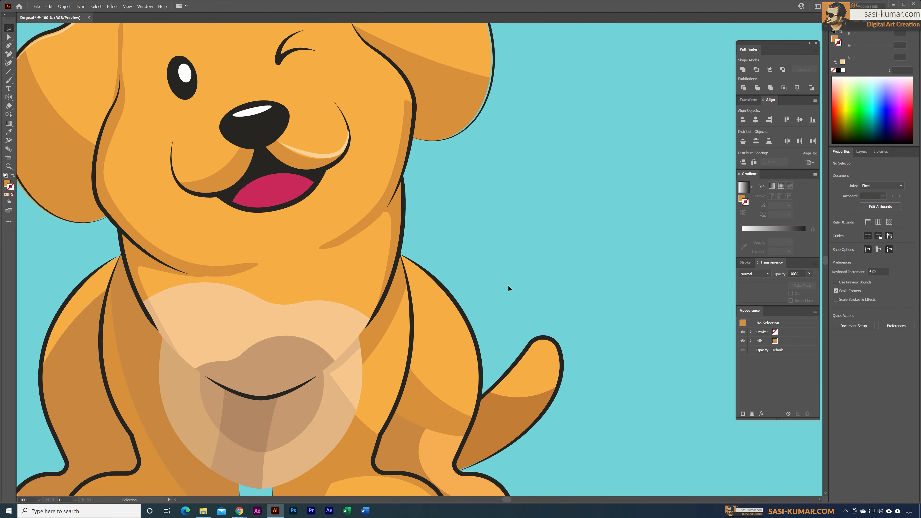
pyautogui.moveTo(508, 284); pyautogui.dragTo(469, 216)
pyautogui.press('p')
pyautogui.click(362, 188)
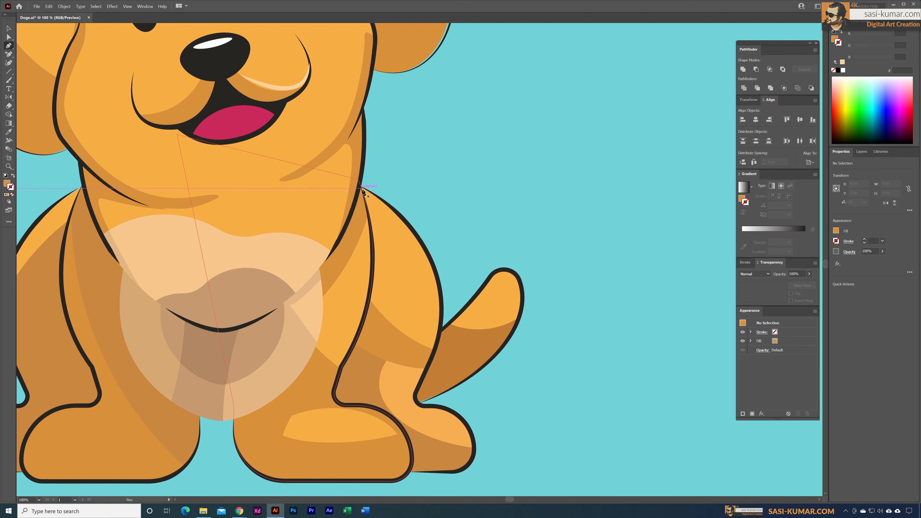
pyautogui.moveTo(437, 330); pyautogui.dragTo(422, 418)
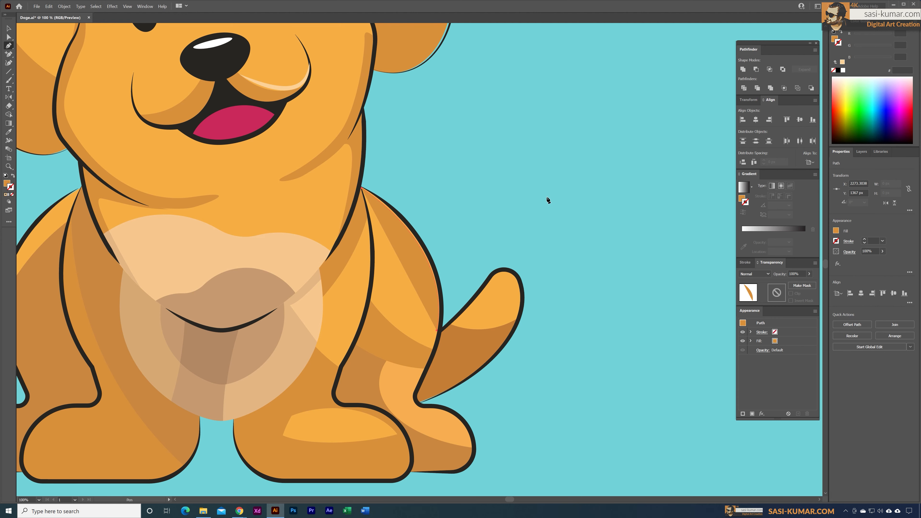
pyautogui.hotkey('ctrl', '-')
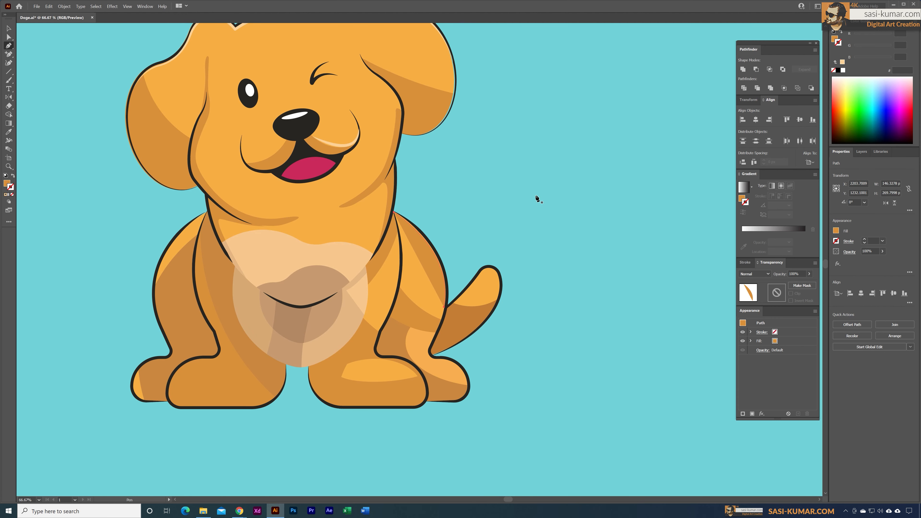
pyautogui.press('i')
pyautogui.click(335, 143)
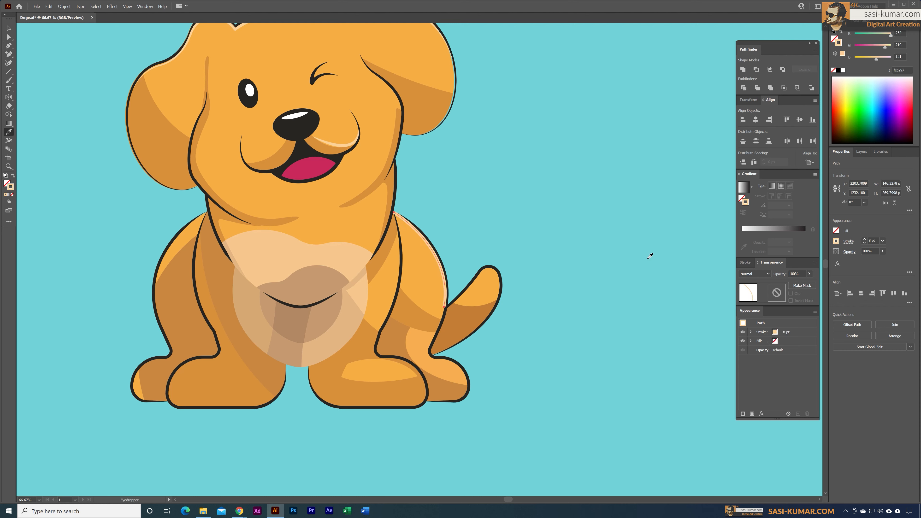
# Give the haunch highlight a width profile tapering toward one end and set its stroke weight to 11 pt
pyautogui.click(852, 245)
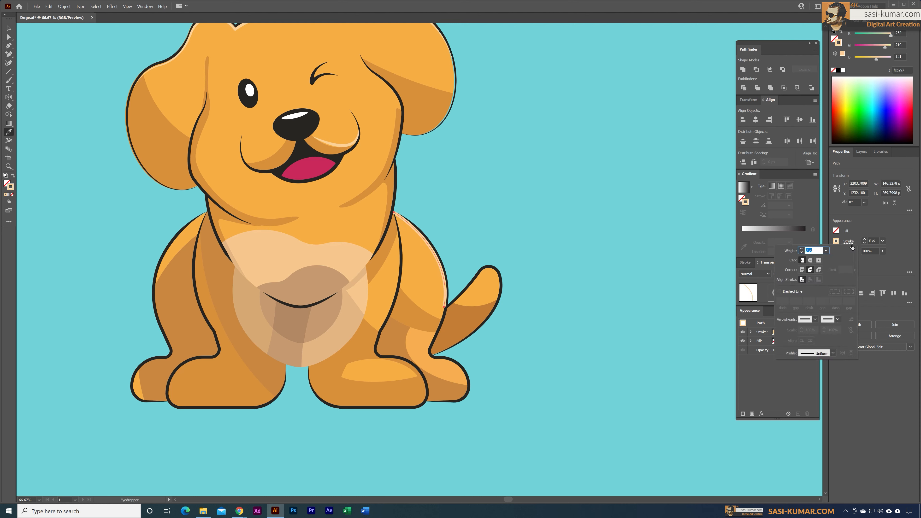
pyautogui.click(833, 353)
pyautogui.click(816, 414)
pyautogui.click(865, 240)
pyautogui.click(865, 240)
pyautogui.click(864, 240)
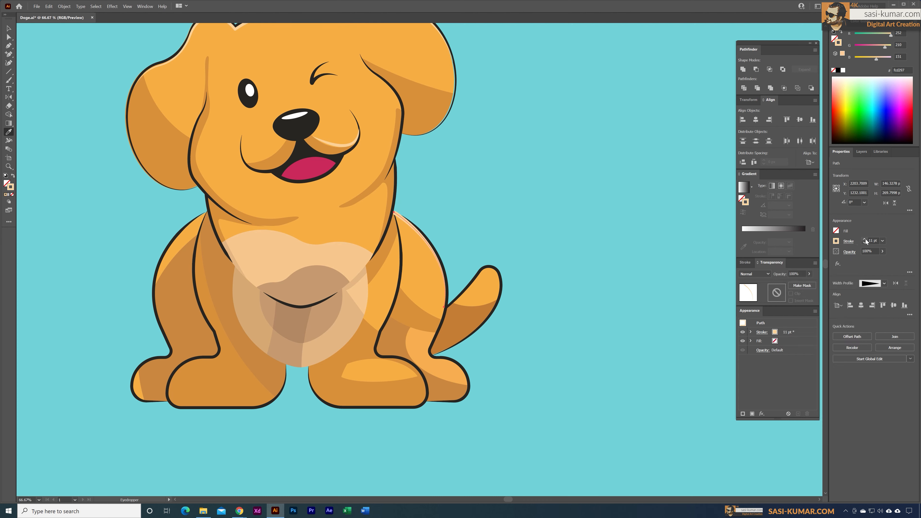
pyautogui.press('v')
pyautogui.click(483, 191)
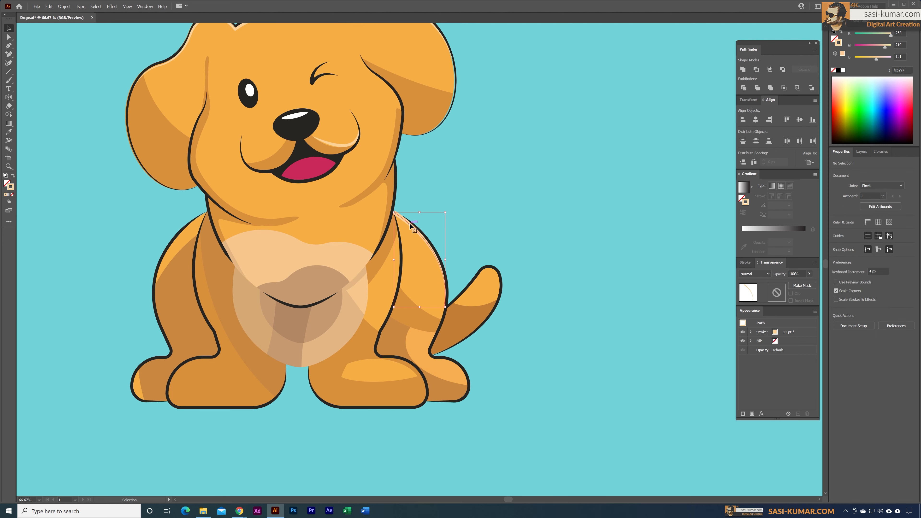
pyautogui.doubleClick(409, 245)
pyautogui.doubleClick(540, 202)
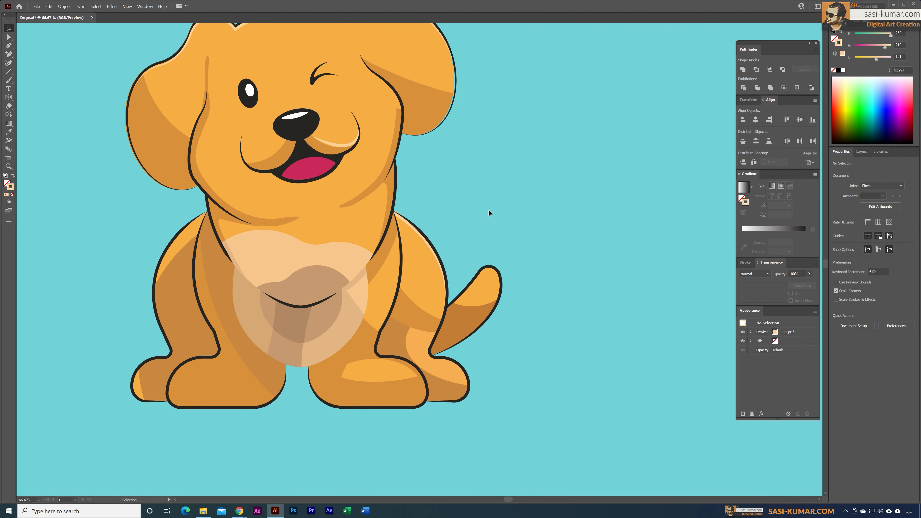
# Draw a curved highlight along the left haunch's upper outer edge and copy the right haunch highlight's peach stroke onto it
pyautogui.hotkey('ctrl', '-')
pyautogui.moveTo(489, 209); pyautogui.dragTo(485, 226)
pyautogui.hotkey('ctrl', '+')
pyautogui.hotkey('ctrl', '+')
pyautogui.moveTo(221, 178); pyautogui.dragTo(432, 160)
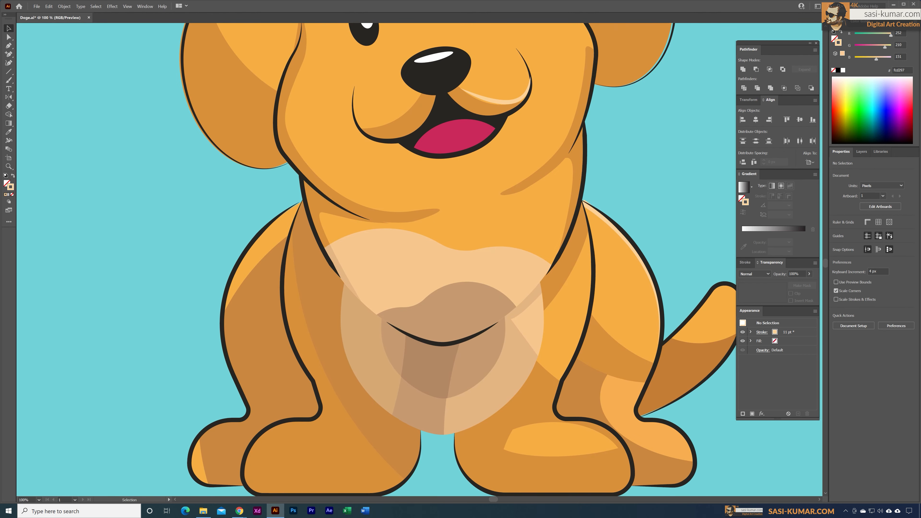
pyautogui.press('p')
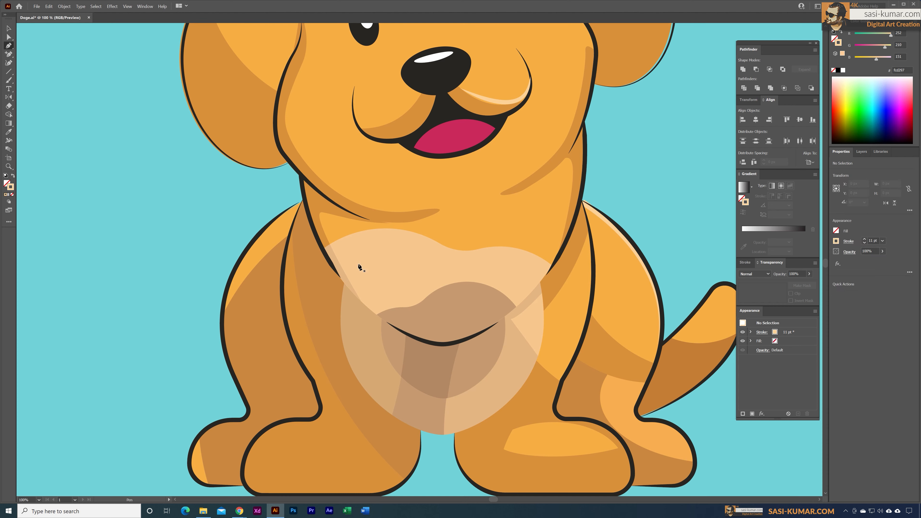
pyautogui.click(302, 201)
pyautogui.moveTo(226, 304); pyautogui.dragTo(209, 379)
pyautogui.click(96, 281)
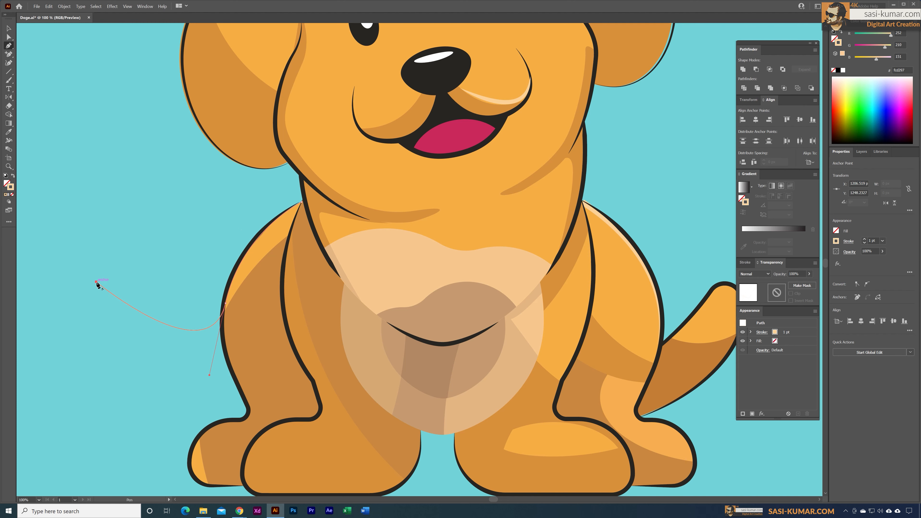
pyautogui.press('Delete')
pyautogui.press('i')
pyautogui.click(585, 205)
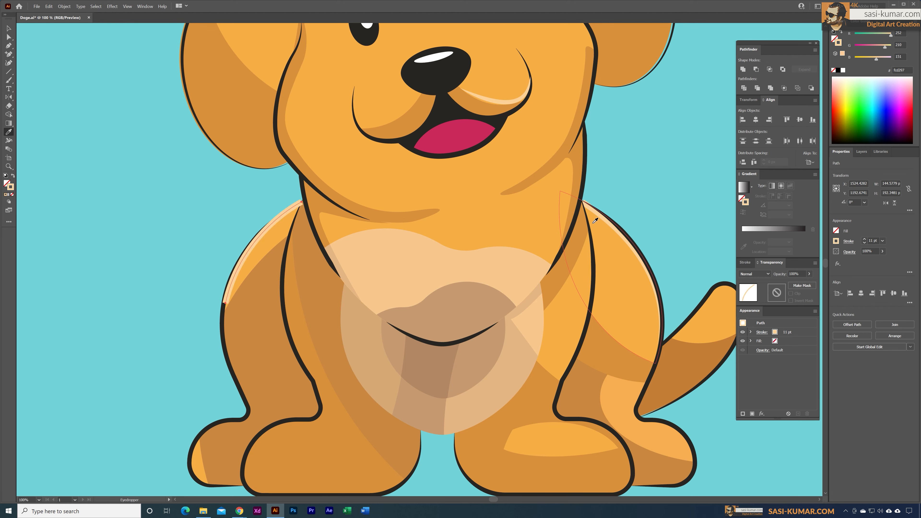
# Give the left haunch highlight a width profile tapering at both ends
pyautogui.click(849, 241)
pyautogui.click(833, 353)
pyautogui.click(809, 380)
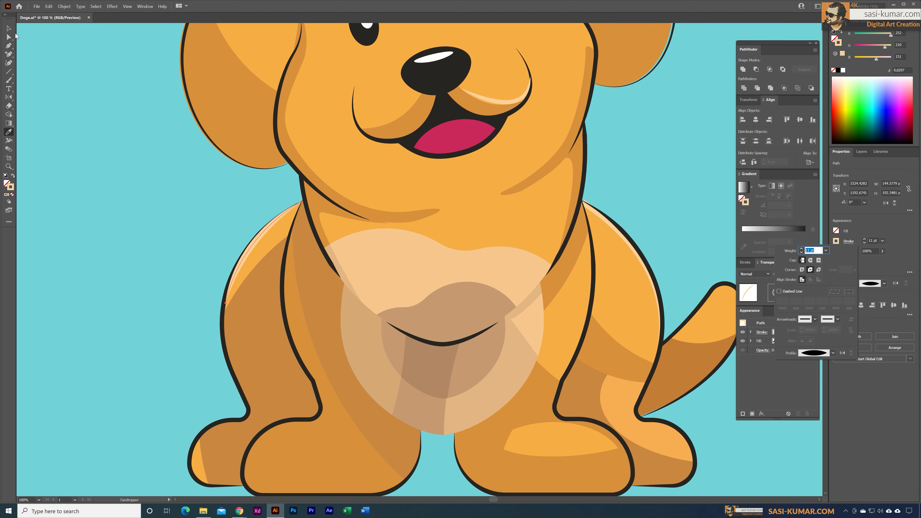
pyautogui.click(9, 29)
pyautogui.click(9, 29)
pyautogui.click(148, 150)
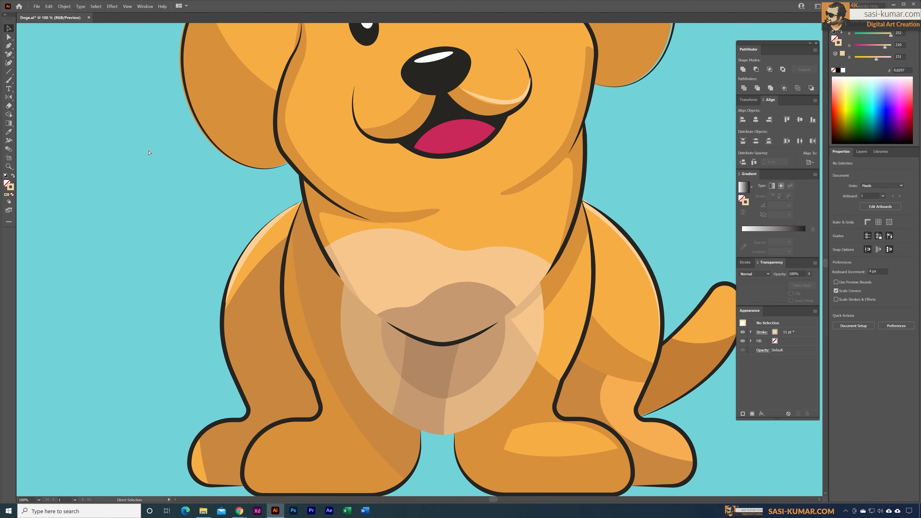
# Duplicate the right cheek's dark outline slightly inward and copy the right ear highlight's peach stroke onto the duplicate
pyautogui.hotkey('ctrl', '-')
pyautogui.hotkey('ctrl', '-')
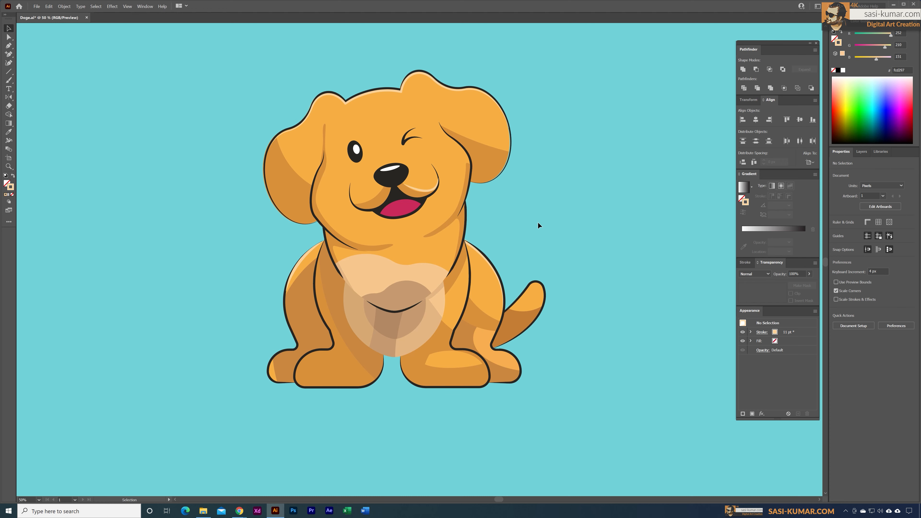
pyautogui.hotkey('ctrl', '+')
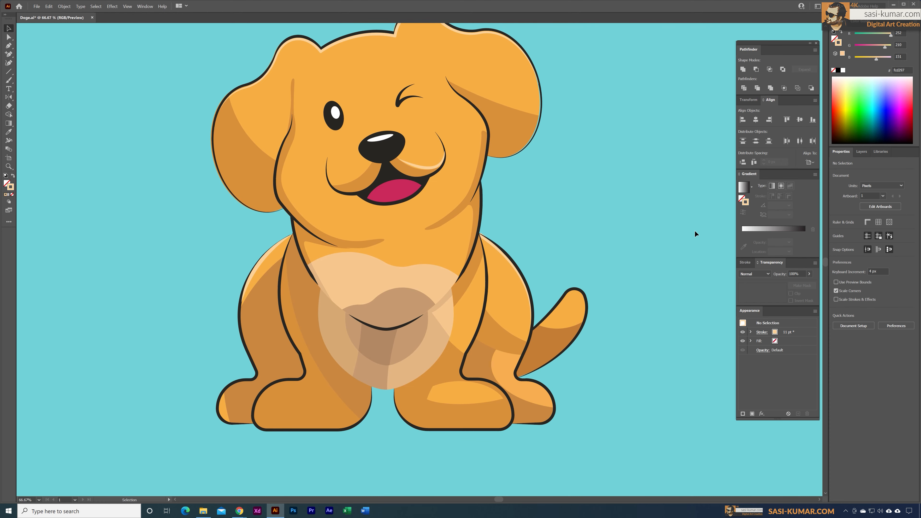
pyautogui.click(481, 116)
pyautogui.moveTo(481, 116); pyautogui.dragTo(478, 118)
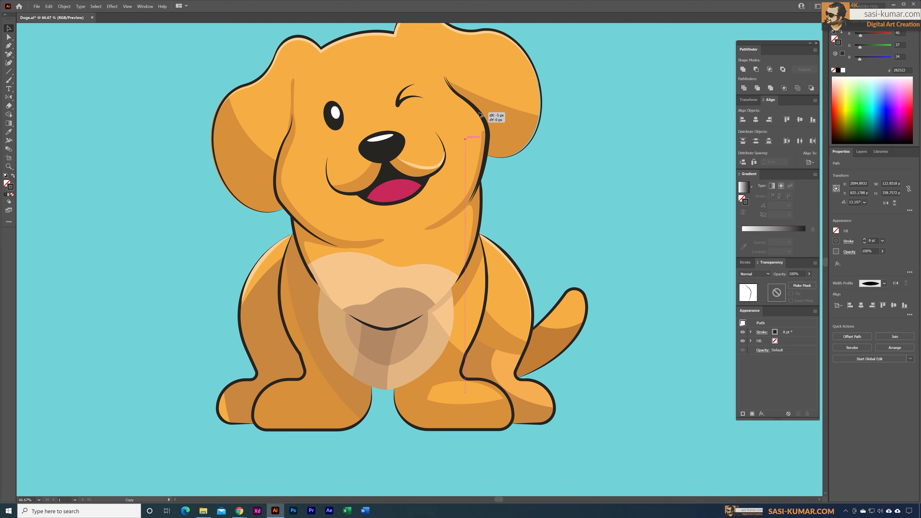
pyautogui.press('i')
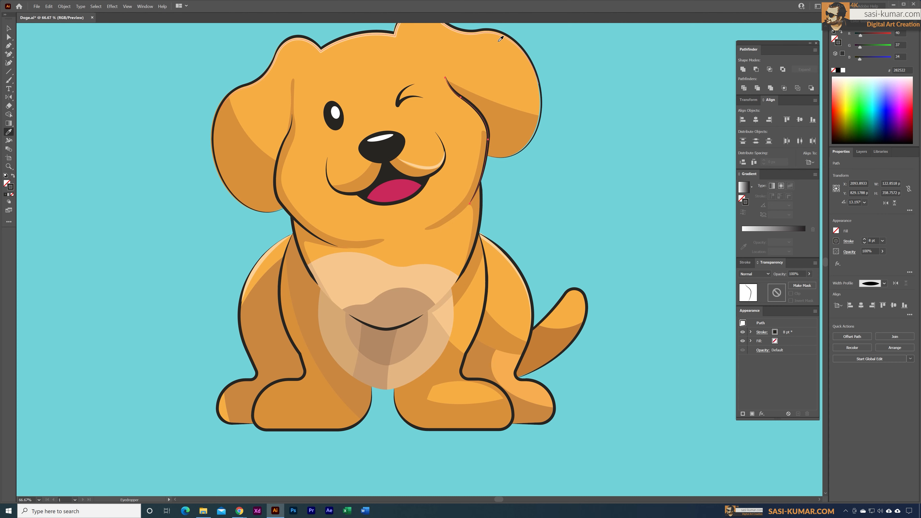
pyautogui.click(498, 36)
pyautogui.click(9, 28)
pyautogui.click(109, 55)
# Shift the cheek highlight slightly further inward and shorten it by deleting its lower end anchor point
pyautogui.click(488, 136)
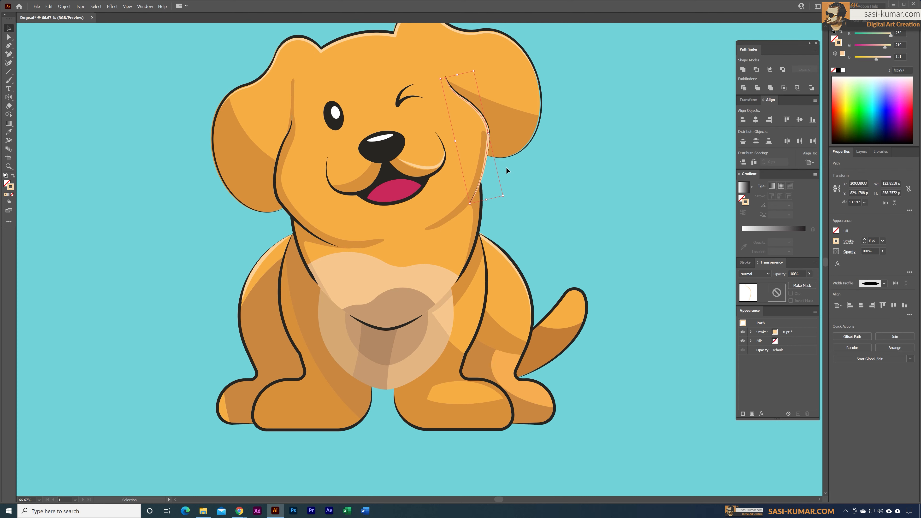
pyautogui.moveTo(488, 77); pyautogui.dragTo(478, 73)
pyautogui.click(488, 167)
pyautogui.doubleClick(486, 154)
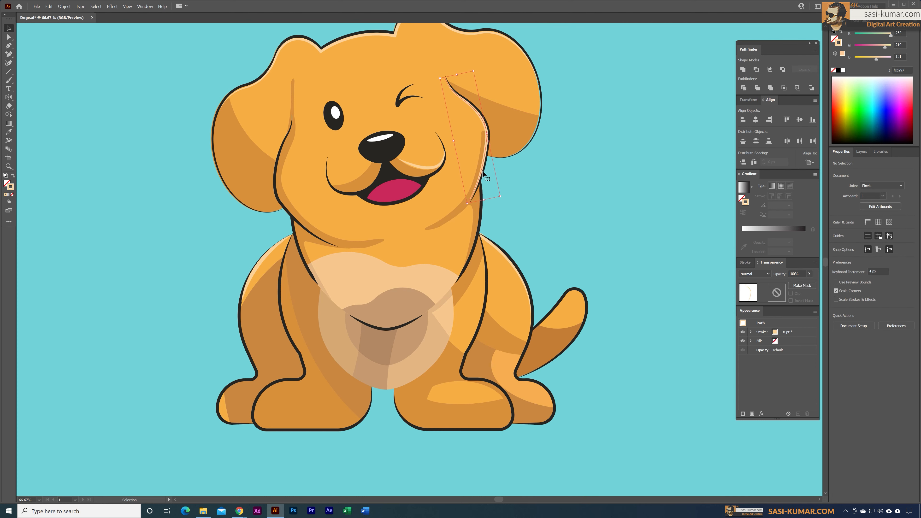
pyautogui.press('a')
pyautogui.click(468, 204)
pyautogui.press('Delete')
pyautogui.click(8, 28)
pyautogui.doubleClick(96, 102)
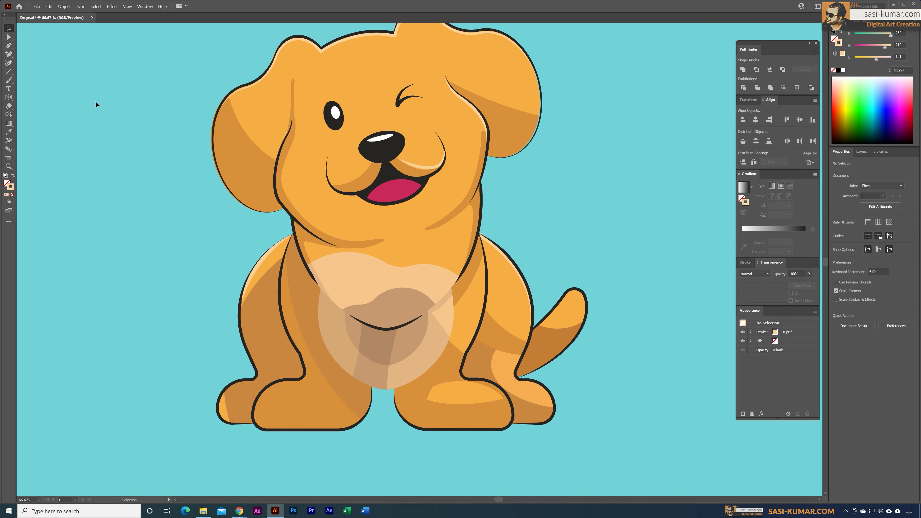
# Copy the orange neck shape from isolation and paste the duplicate in front of the artwork
pyautogui.hotkey('ctrl', '-')
pyautogui.moveTo(582, 217); pyautogui.dragTo(573, 211)
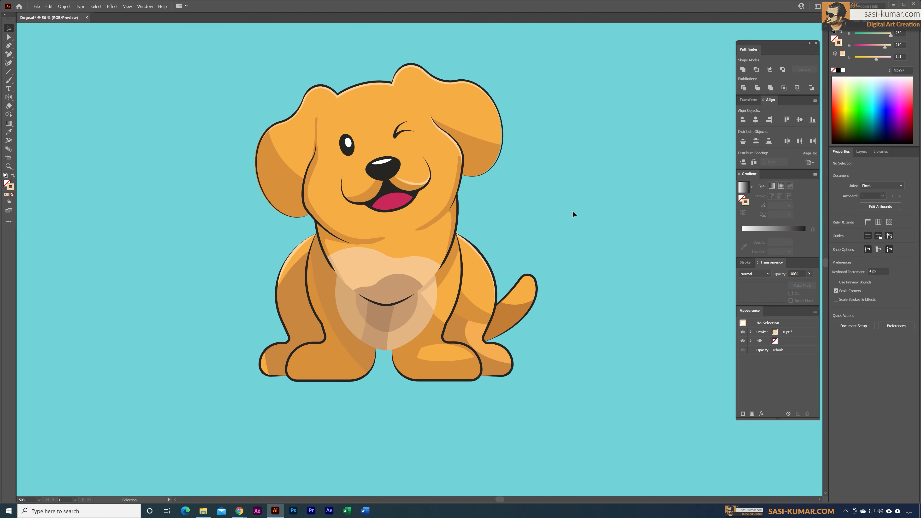
pyautogui.hotkey('ctrl', '+')
pyautogui.doubleClick(443, 232)
pyautogui.hotkey('ctrl', 'c')
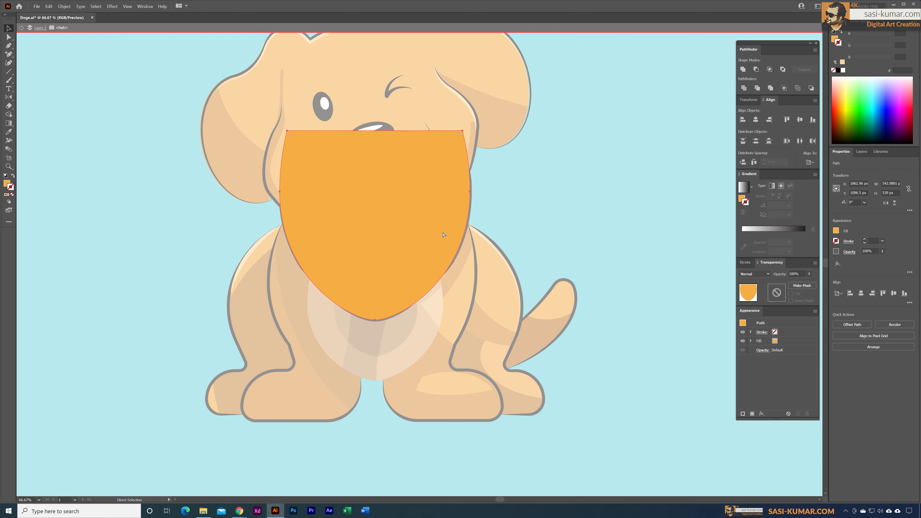
pyautogui.doubleClick(598, 209)
pyautogui.hotkey('ctrl', 'f')
# Delete the pasted neck shape's two upper corner anchors and its left side anchor, keeping only the right-hand curve
pyautogui.click(9, 37)
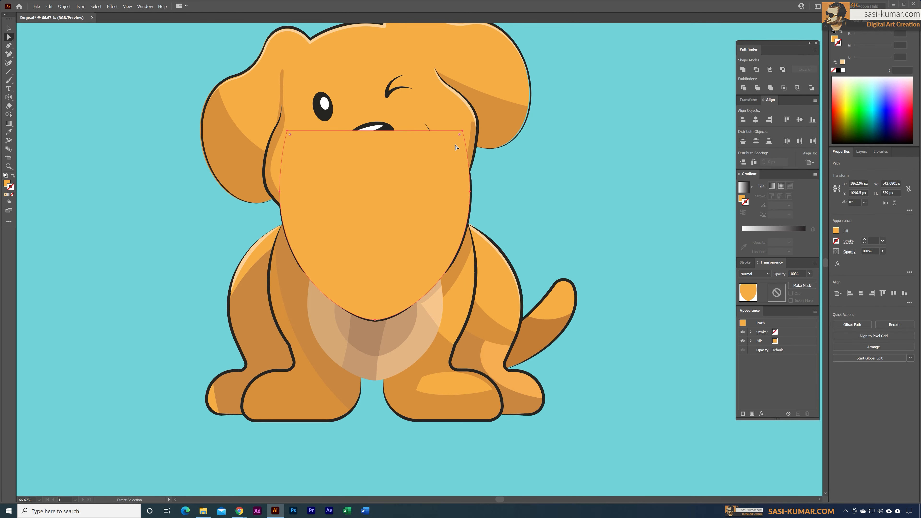
pyautogui.click(463, 131)
pyautogui.press('Delete')
pyautogui.click(287, 131)
pyautogui.press('Delete')
pyautogui.click(279, 192)
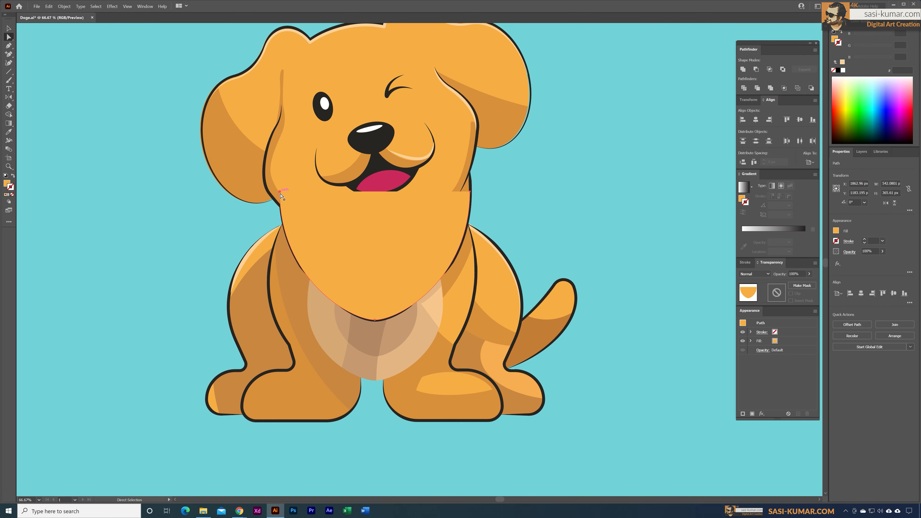
pyautogui.press('Delete')
pyautogui.press('v')
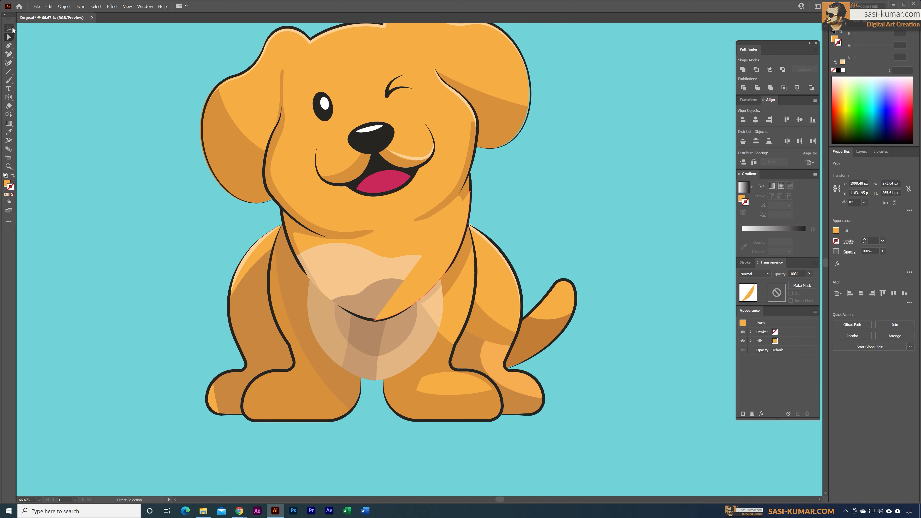
# Isolate the remaining neck curve, add an anchor point near its lower part, and delete the bottom end anchor
pyautogui.doubleClick(447, 239)
pyautogui.press('+')
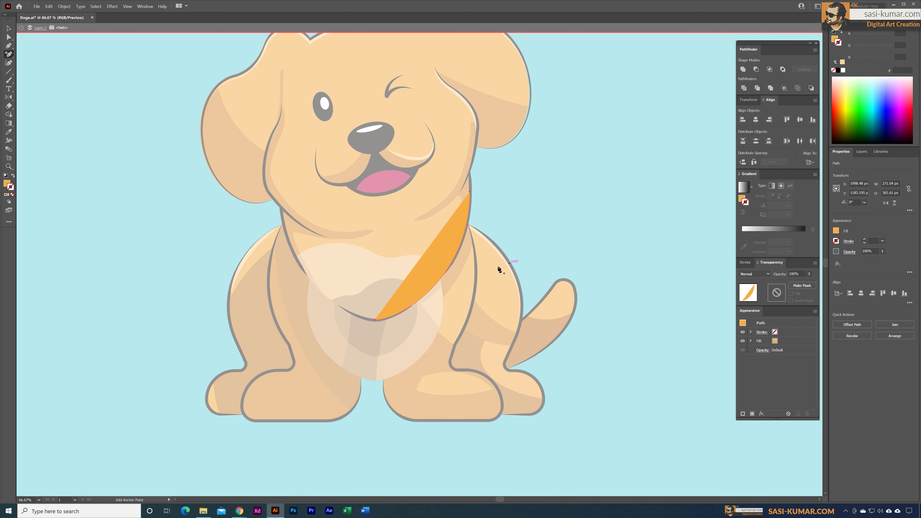
pyautogui.click(443, 275)
pyautogui.press('Return')
pyautogui.click(438, 288)
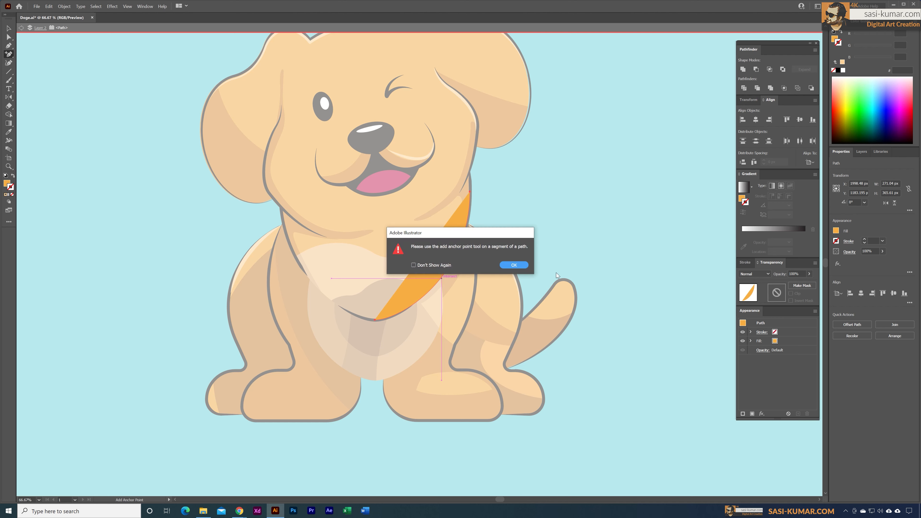
pyautogui.press('Return')
pyautogui.press('v')
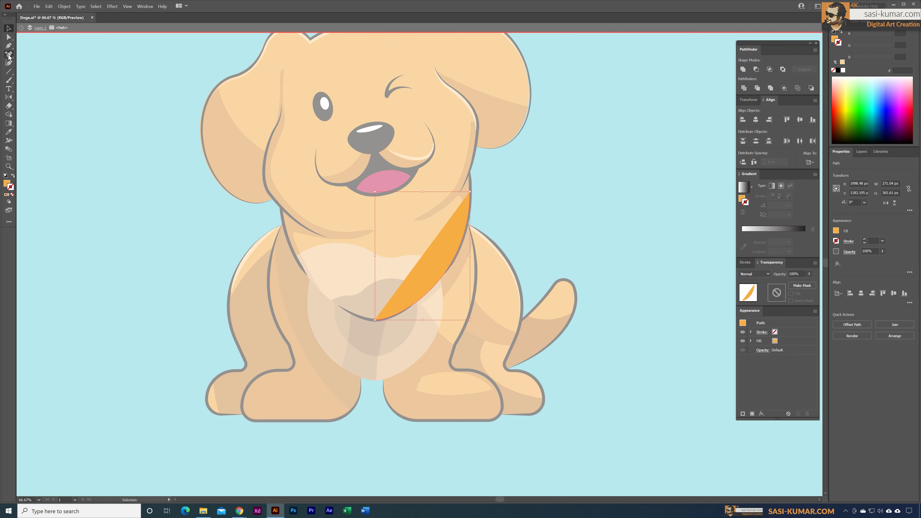
pyautogui.press('a')
pyautogui.click(438, 281)
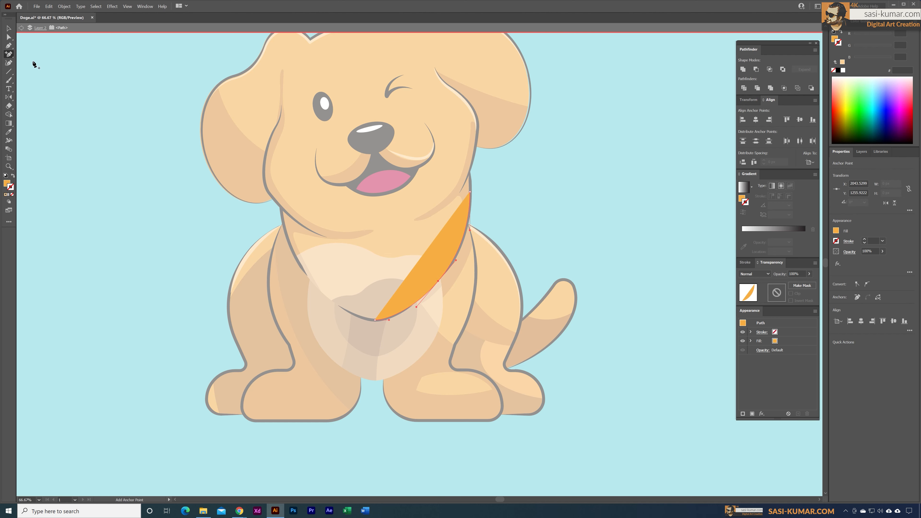
pyautogui.click(377, 319)
pyautogui.press('Delete')
# Copy the right cheek highlight's peach stroke onto the shortened neck curve
pyautogui.press('i')
pyautogui.click(459, 96)
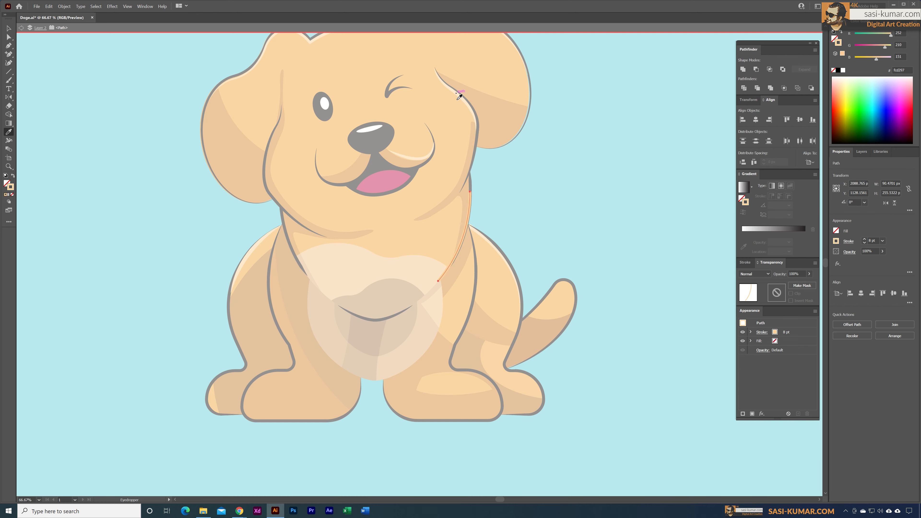
pyautogui.press('v')
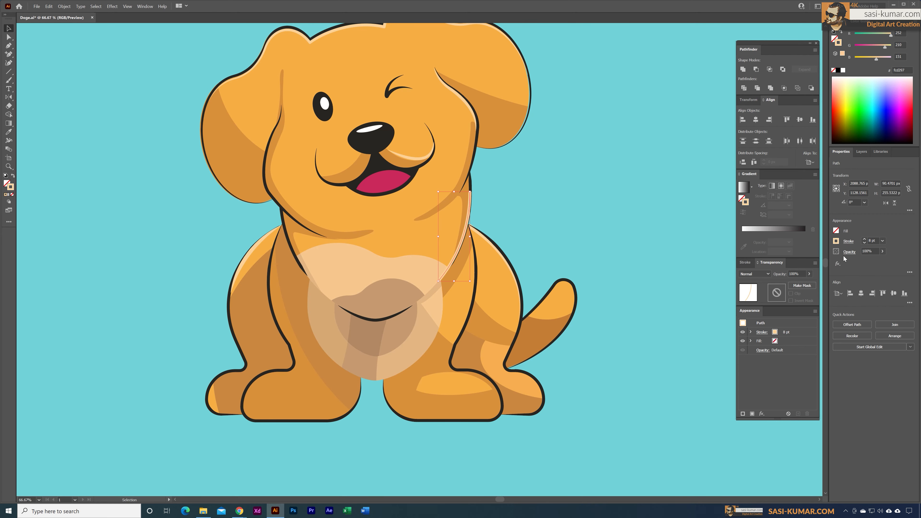
# Give the neck highlight a width profile tapering at both ends and set its stroke weight to 6 pt
pyautogui.click(849, 241)
pyautogui.click(835, 354)
pyautogui.click(846, 371)
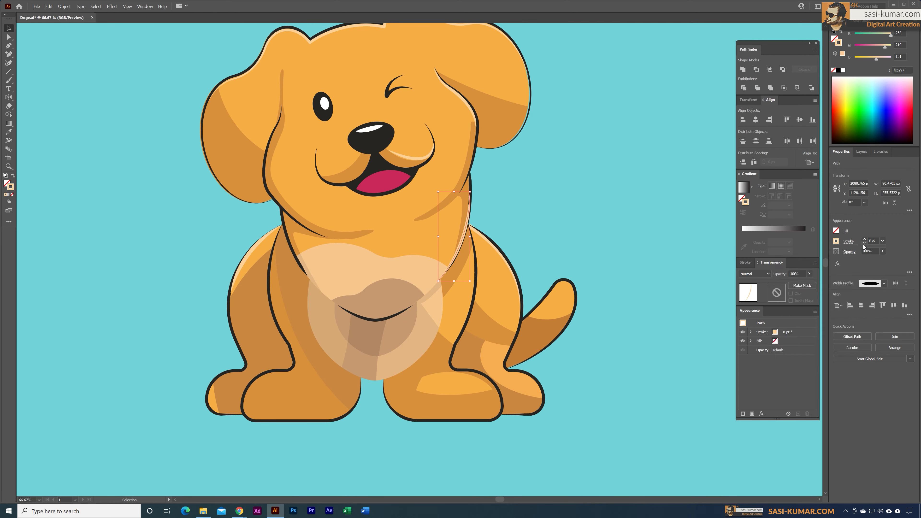
pyautogui.click(499, 236)
pyautogui.click(461, 246)
pyautogui.click(509, 211)
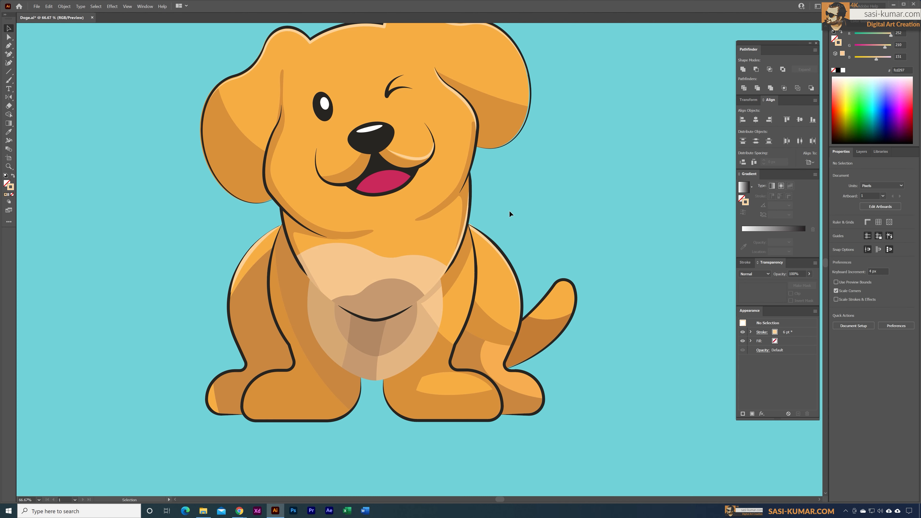
# Draw a curved highlight inside the right front leg's outline and copy the neck highlight's peach stroke onto it
pyautogui.press('p')
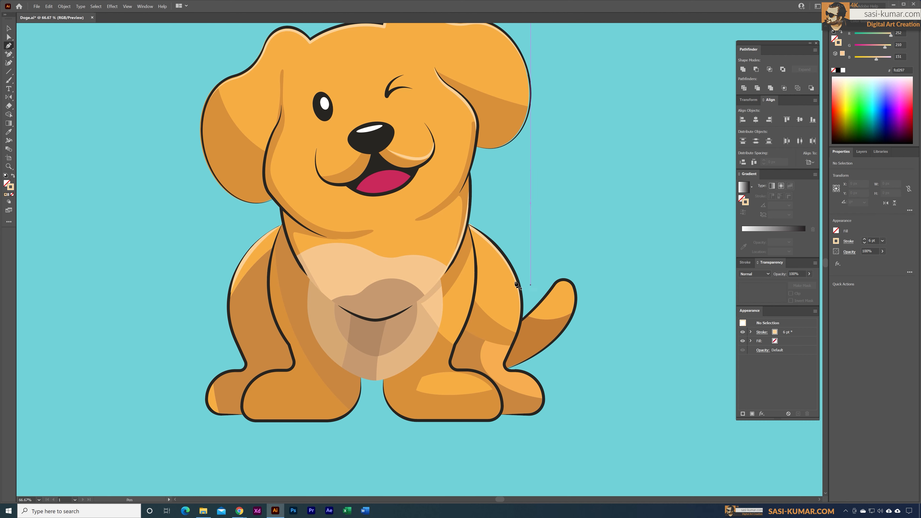
pyautogui.click(473, 255)
pyautogui.moveTo(458, 337); pyautogui.dragTo(436, 378)
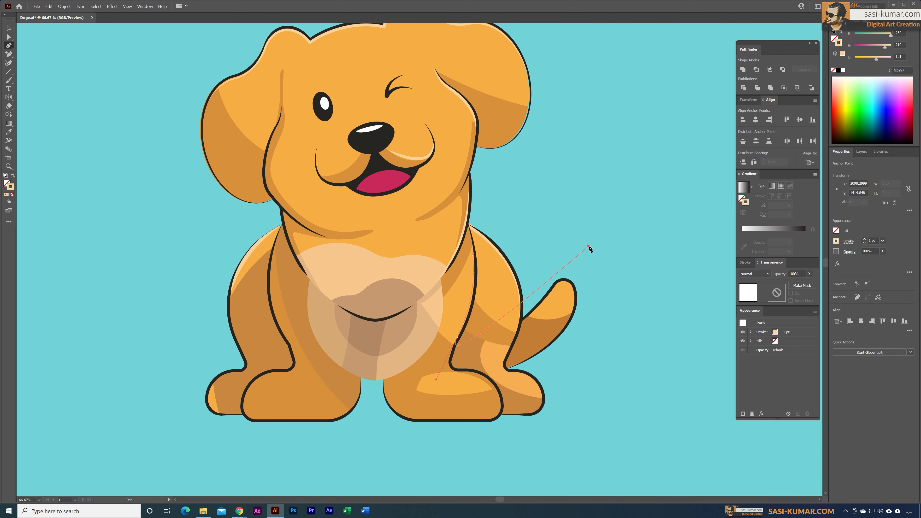
pyautogui.hotkey('ctrl', 'z')
pyautogui.press('i')
pyautogui.click(462, 237)
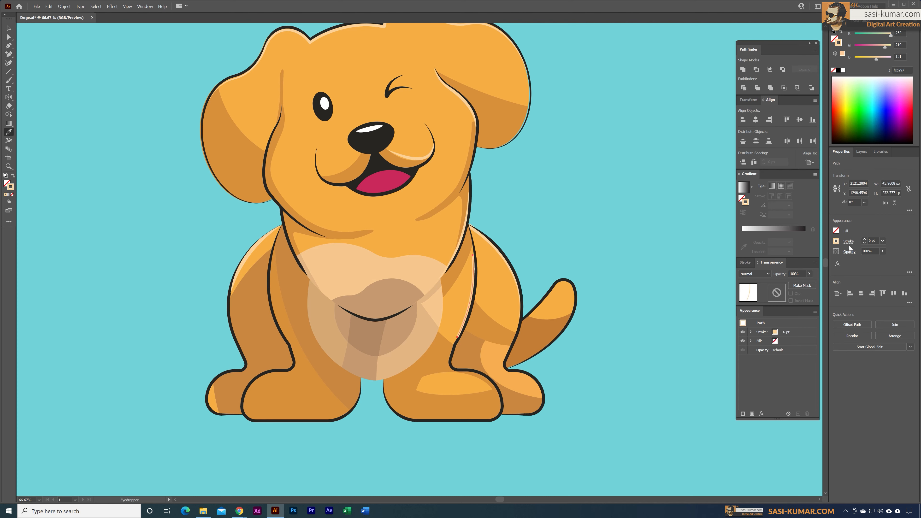
# Give the right front leg highlight a width profile tapering at both ends
pyautogui.click(849, 242)
pyautogui.click(833, 353)
pyautogui.click(808, 377)
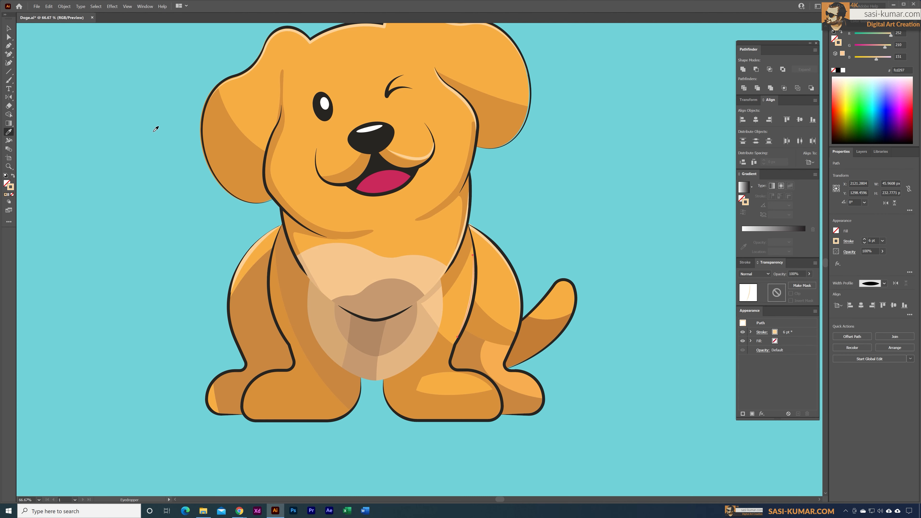
pyautogui.press('v')
pyautogui.click(145, 96)
# Cut the left front leg's outline with the Scissors tool where the inner ankle curve meets the top of the paw
pyautogui.hotkey('ctrl', '-')
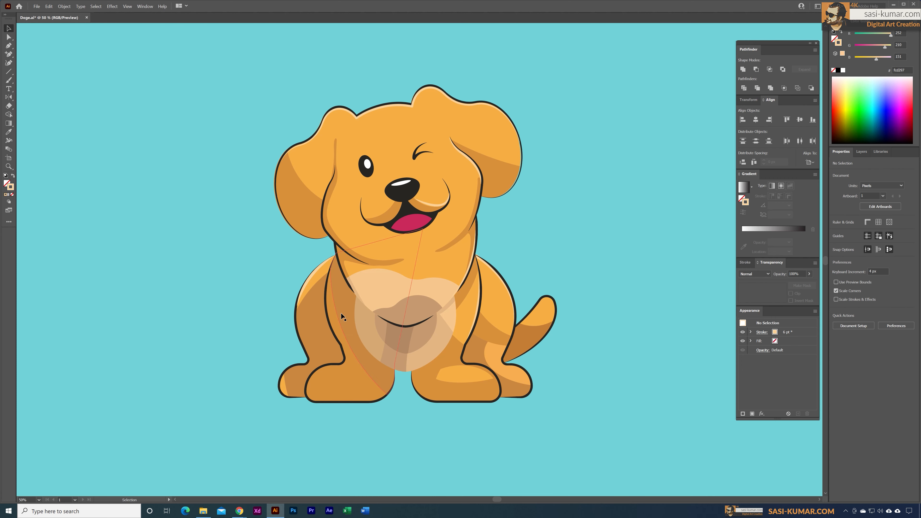
pyautogui.doubleClick(328, 364)
pyautogui.scroll(3, 331, 367)
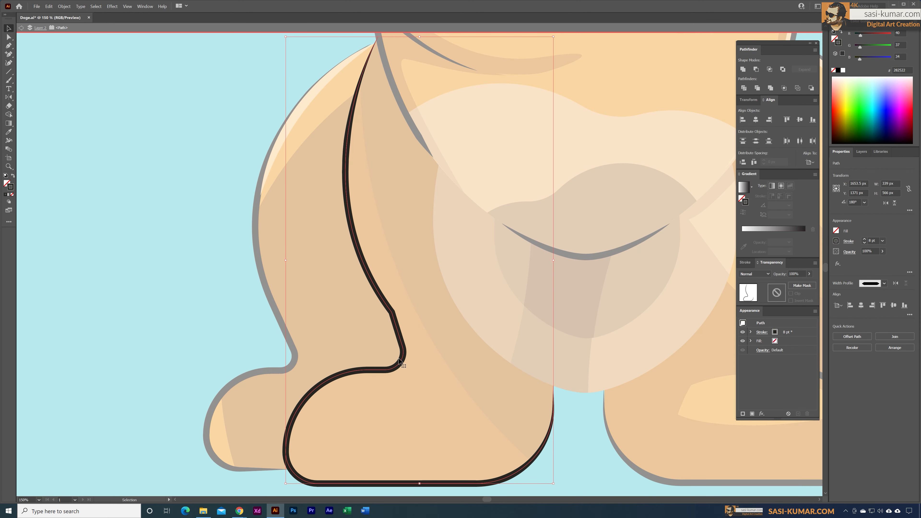
pyautogui.click(9, 36)
pyautogui.click(174, 88)
pyautogui.click(373, 369)
pyautogui.click(9, 37)
pyautogui.click(384, 370)
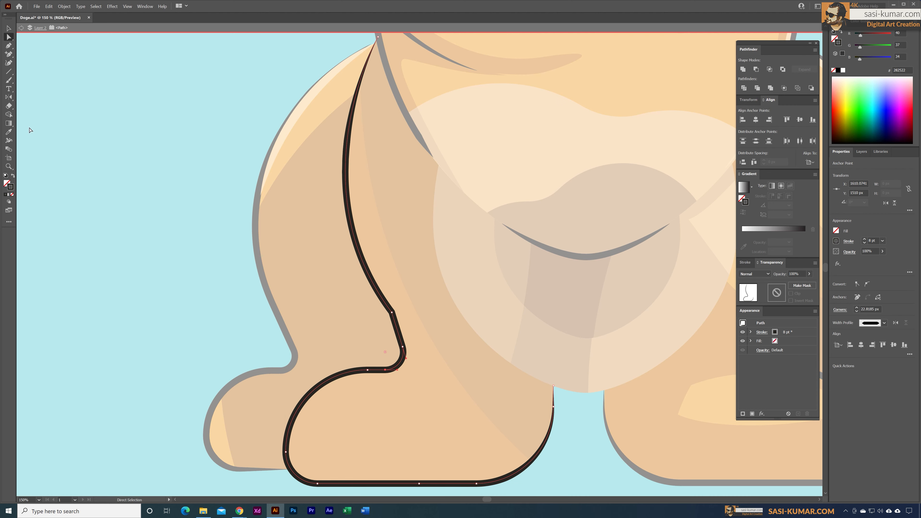
pyautogui.click(9, 71)
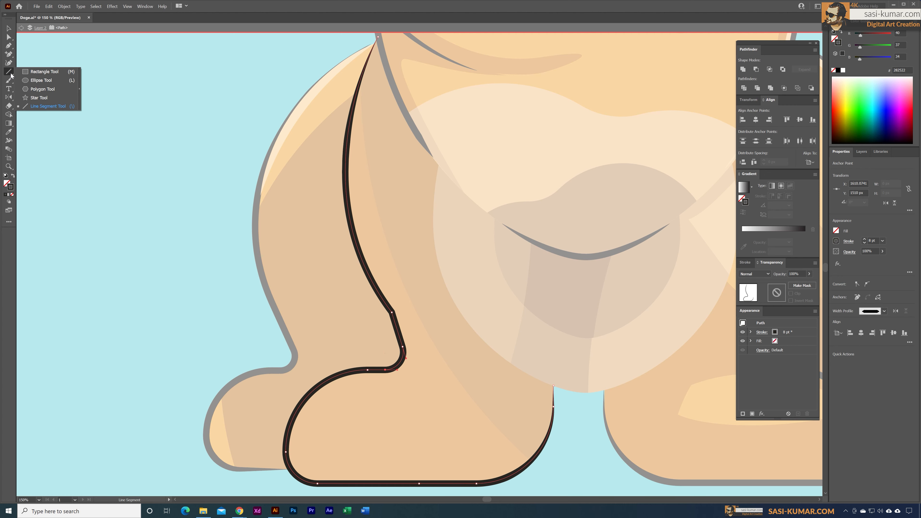
pyautogui.click(9, 96)
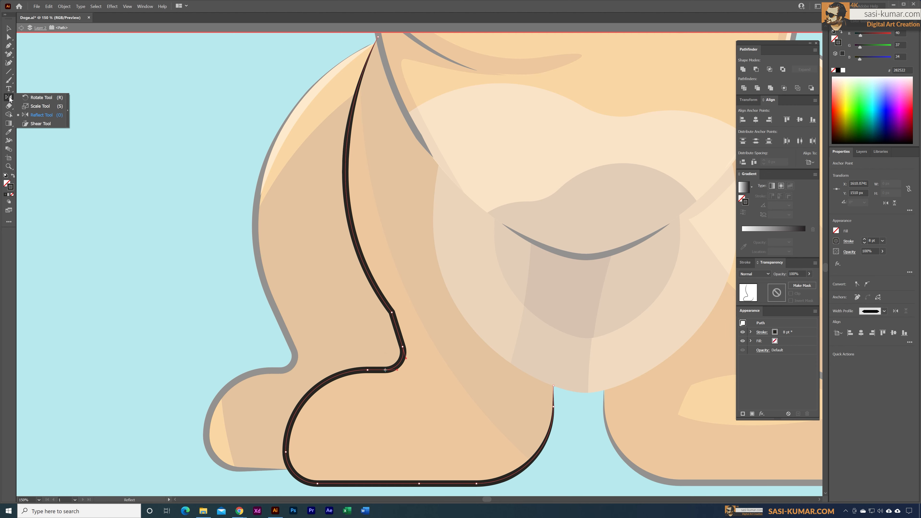
pyautogui.click(9, 106)
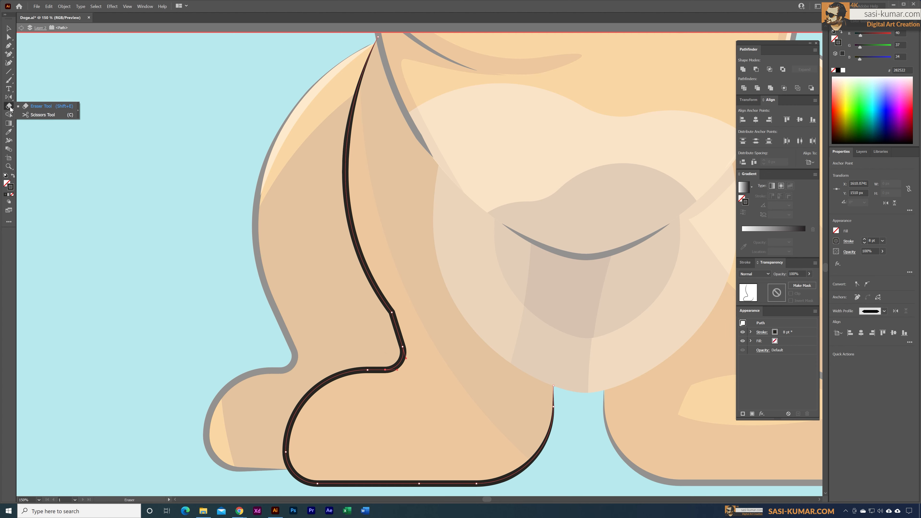
pyautogui.click(39, 114)
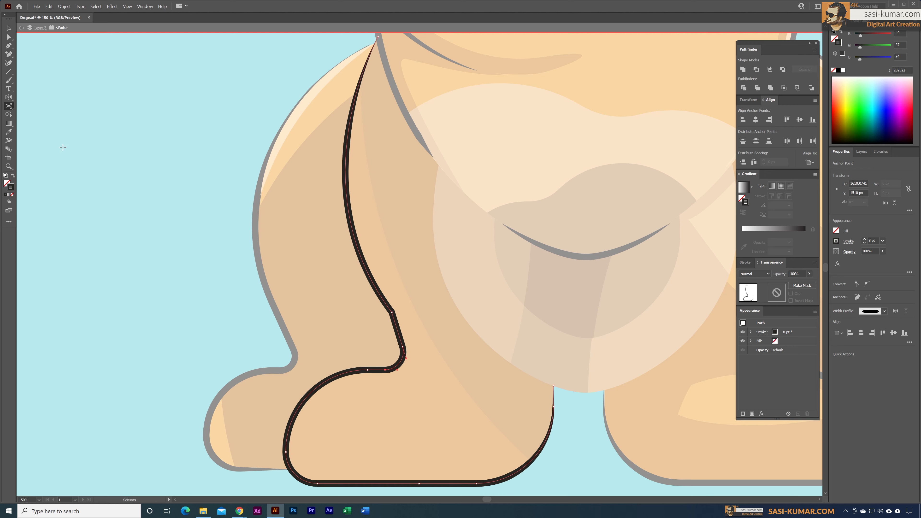
pyautogui.click(386, 371)
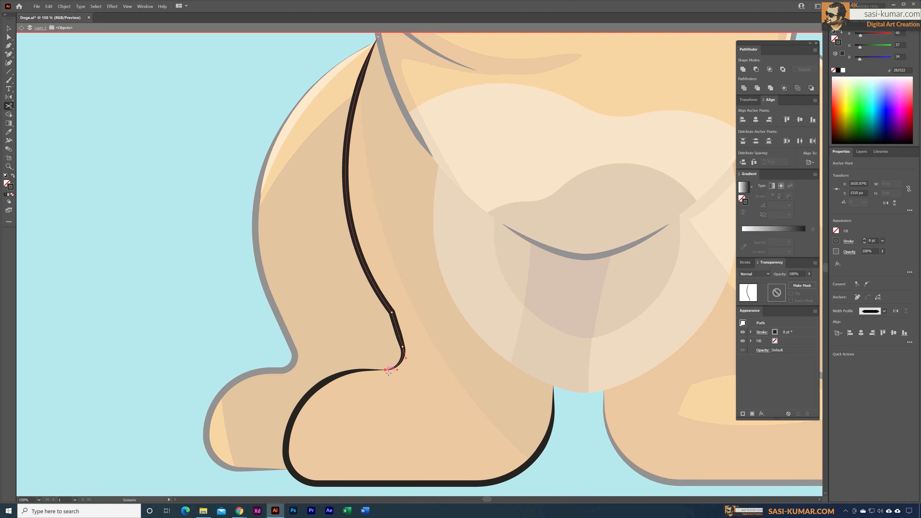
# Extend the cut end of the left paw's outline horizontally inward, past the ankle line and into the leg
pyautogui.click(9, 37)
pyautogui.click(384, 371)
pyautogui.hotkey('shift', 'Right')
pyautogui.hotkey('shift', 'Right')
pyautogui.hotkey('shift', 'Right')
pyautogui.hotkey('shift', 'Right')
pyautogui.hotkey('shift', 'Right')
pyautogui.hotkey('shift', 'Right')
pyautogui.hotkey('shift', 'Right')
pyautogui.hotkey('shift', 'Right')
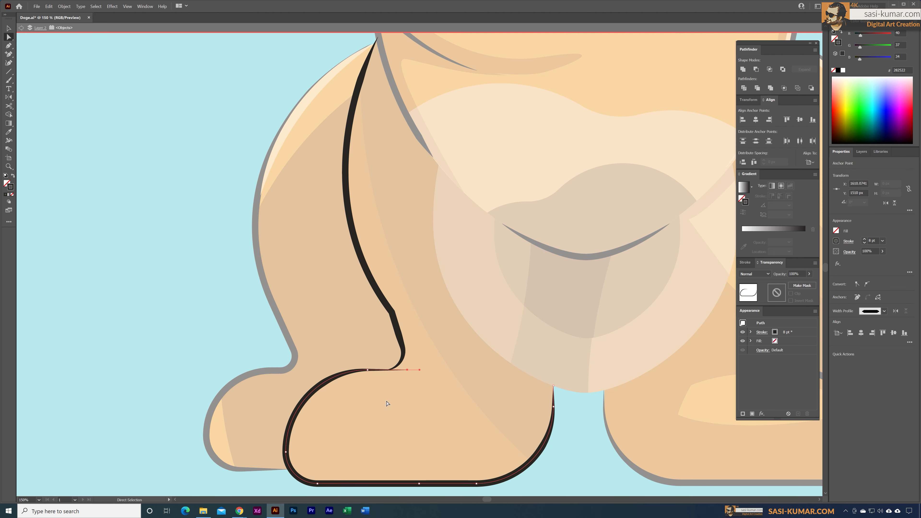
pyautogui.hotkey('shift', 'Right')
pyautogui.press('Right')
pyautogui.press('Right')
# Add an anchor point on the extended line of the left paw, between the ankle and the line's tip
pyautogui.click(368, 370)
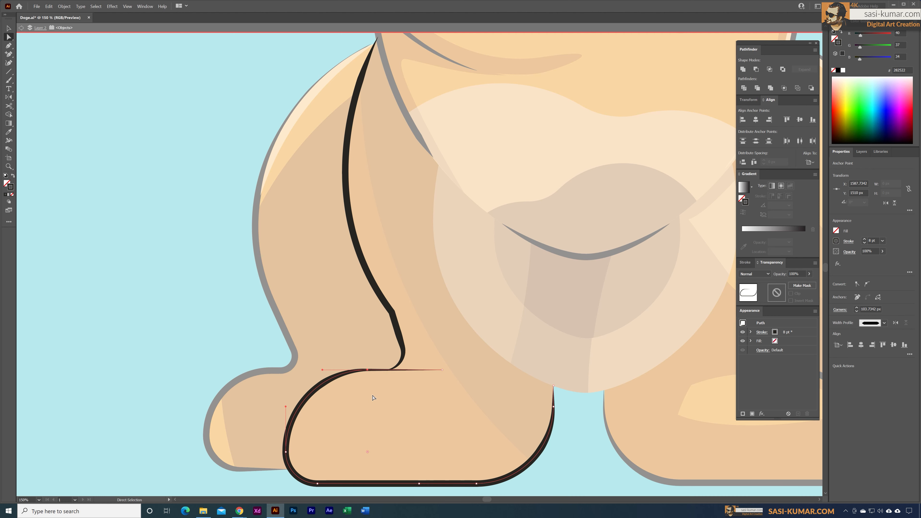
pyautogui.press('+')
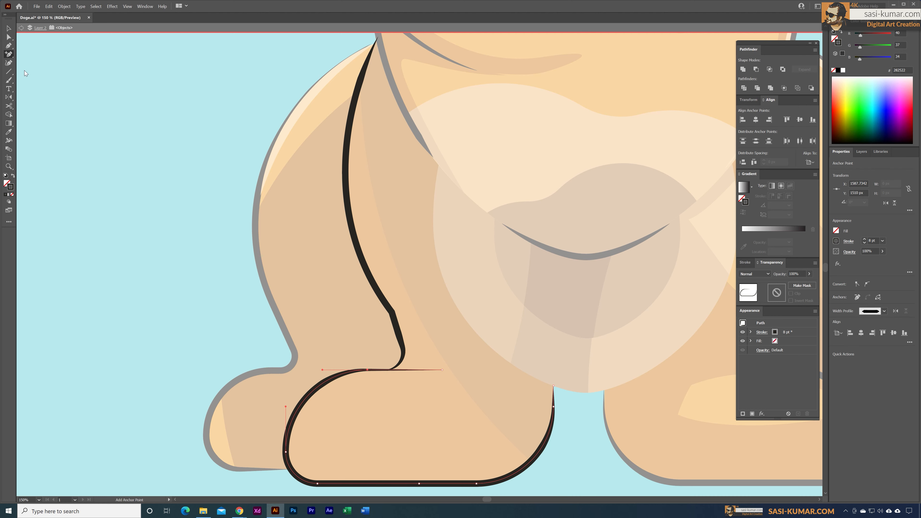
pyautogui.click(386, 370)
pyautogui.press('Left')
pyautogui.press('Left')
pyautogui.press('Left')
pyautogui.press('Left')
pyautogui.press('Left')
pyautogui.press('Left')
pyautogui.press('Left')
pyautogui.press('Left')
pyautogui.click(9, 46)
pyautogui.moveTo(443, 370); pyautogui.dragTo(453, 370)
# Raise the tip of the left paw's extended line, smooth the bend into an upward flick and leave isolation mode
pyautogui.press('a')
pyautogui.press('Up')
pyautogui.press('Up')
pyautogui.press('Up')
pyautogui.press('Up')
pyautogui.press('Up')
pyautogui.press('Up')
pyautogui.press('Up')
pyautogui.press('Up')
pyautogui.press('Up')
pyautogui.press('Up')
pyautogui.press('Up')
pyautogui.press('Up')
pyautogui.moveTo(454, 361); pyautogui.dragTo(412, 349)
pyautogui.click(413, 370)
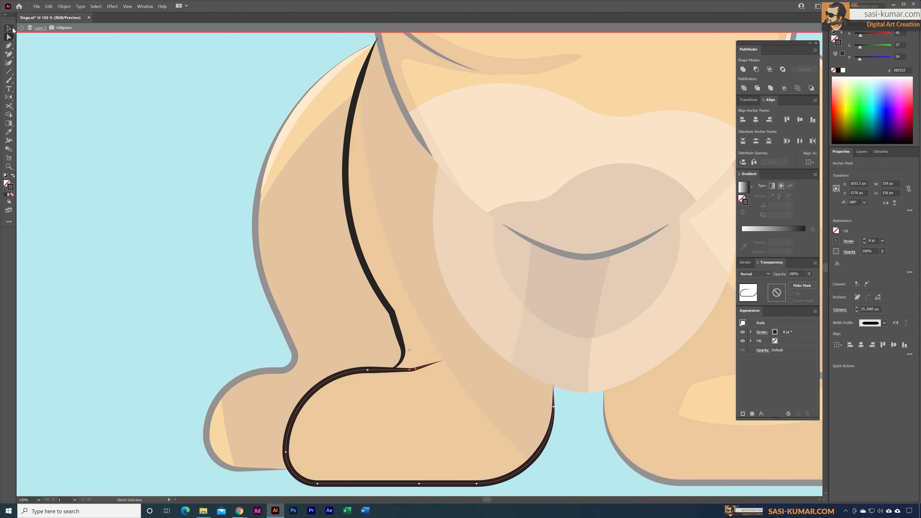
pyautogui.click(10, 29)
pyautogui.doubleClick(120, 162)
pyautogui.hotkey('ctrl', '-')
pyautogui.hotkey('ctrl', '-')
pyautogui.hotkey('ctrl', '-')
pyautogui.hotkey('ctrl', '+')
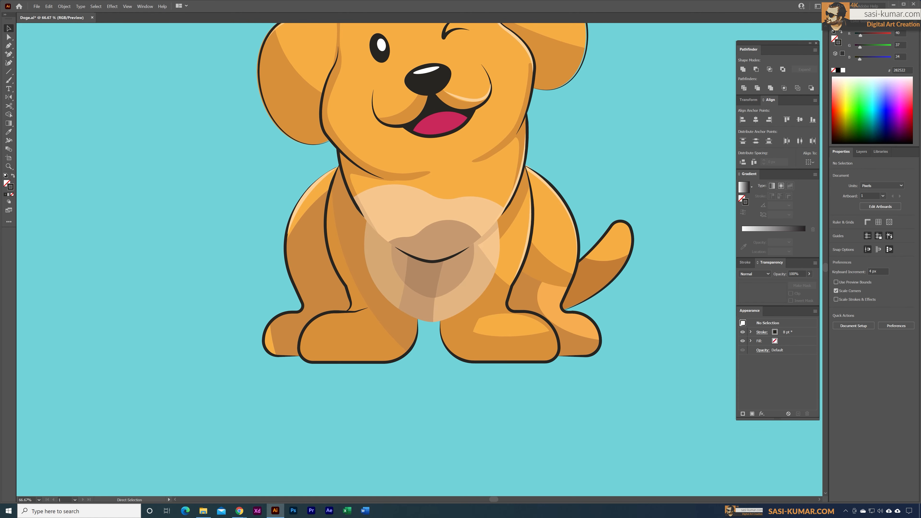
# Cut the right front leg's outline with the Scissors tool where the inner ankle curve meets the paw
pyautogui.click(517, 317)
pyautogui.hotkey('ctrl', '+')
pyautogui.hotkey('ctrl', '+')
pyautogui.hotkey('ctrl', '+')
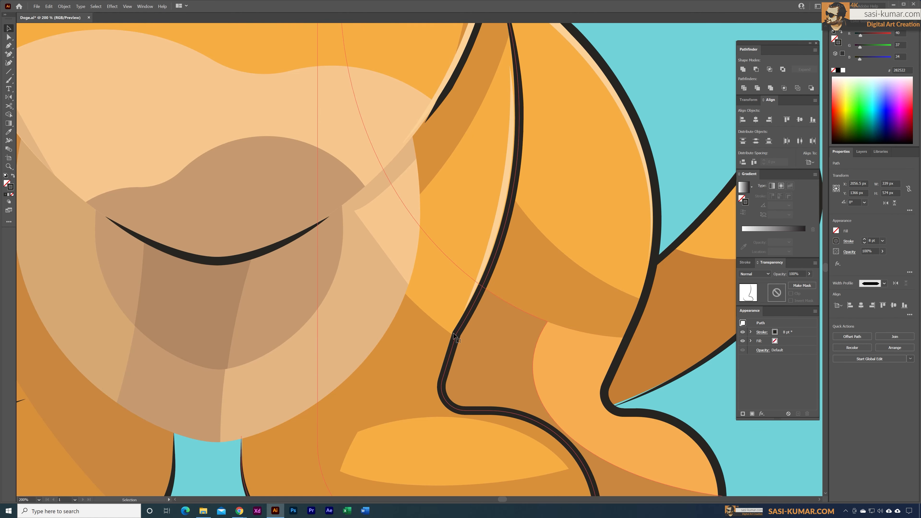
pyautogui.moveTo(454, 336); pyautogui.dragTo(424, 254)
pyautogui.click(8, 106)
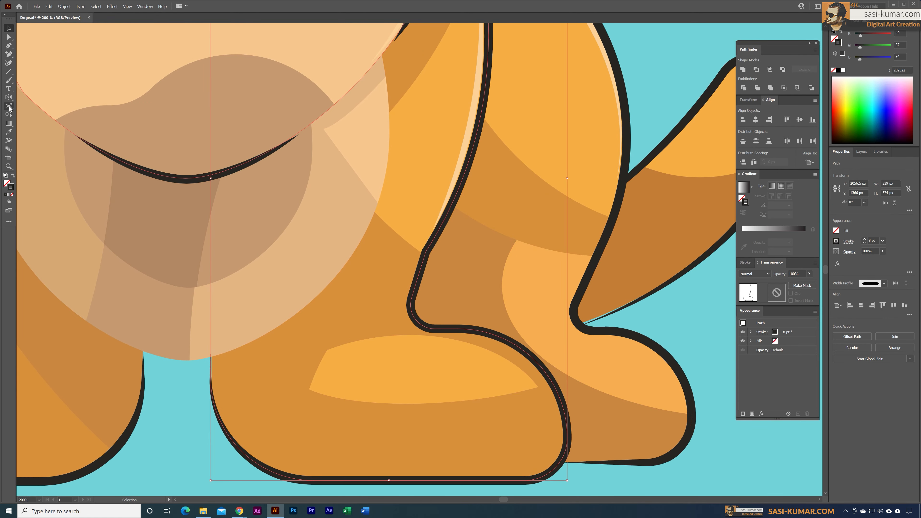
pyautogui.click(438, 332)
# Extend the cut end of the right paw's outline inward, past the ankle line and into the leg
pyautogui.press('a')
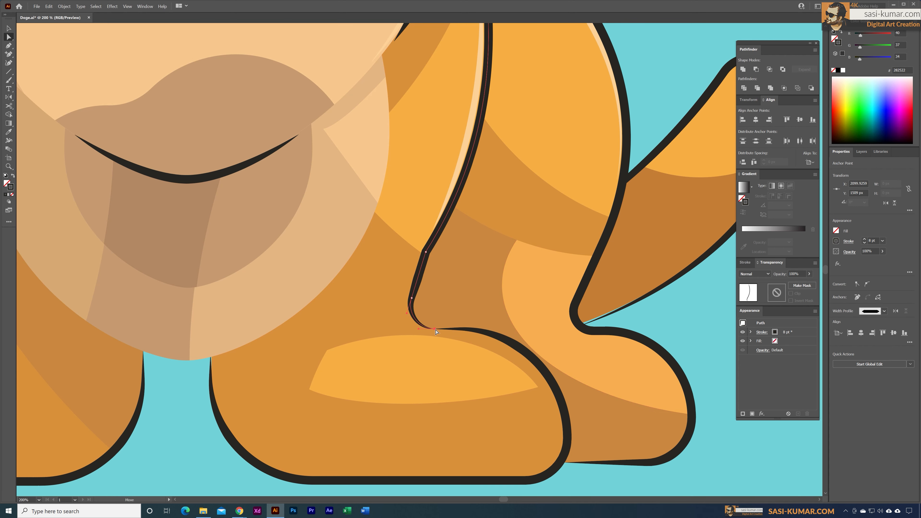
pyautogui.click(466, 329)
pyautogui.click(436, 329)
pyautogui.press('Left')
pyautogui.press('Left')
pyautogui.press('Left')
pyautogui.press('Left')
pyautogui.press('Left')
pyautogui.press('Left')
pyautogui.press('Left')
pyautogui.press('Left')
pyautogui.press('Left')
pyautogui.press('Left')
pyautogui.press('Left')
pyautogui.press('Left')
pyautogui.press('Left')
pyautogui.press('Left')
pyautogui.press('Up')
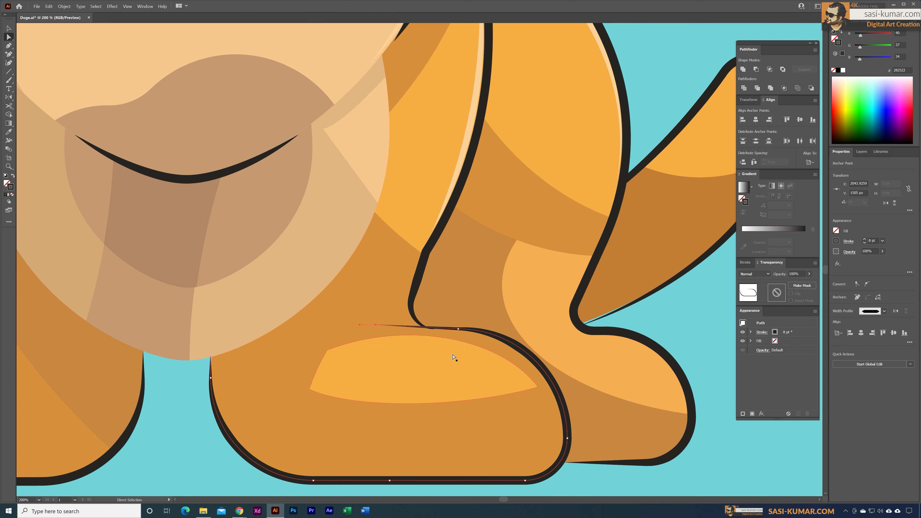
pyautogui.press('Down')
# Add an anchor point to the right paw's extended line, raise its tip and round the bend into an upward flick
pyautogui.click(8, 54)
pyautogui.click(406, 328)
pyautogui.click(9, 37)
pyautogui.click(375, 329)
pyautogui.press('Up')
pyautogui.press('Up')
pyautogui.press('Up')
pyautogui.press('Up')
pyautogui.click(406, 328)
pyautogui.moveTo(408, 322); pyautogui.dragTo(413, 276)
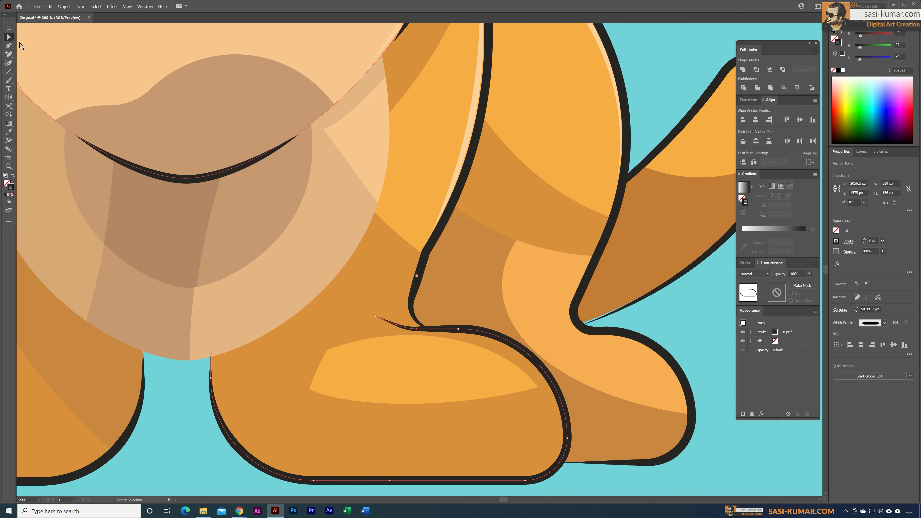
pyautogui.click(165, 374)
pyautogui.hotkey('ctrl', '-')
pyautogui.hotkey('ctrl', '-')
pyautogui.hotkey('ctrl', '-')
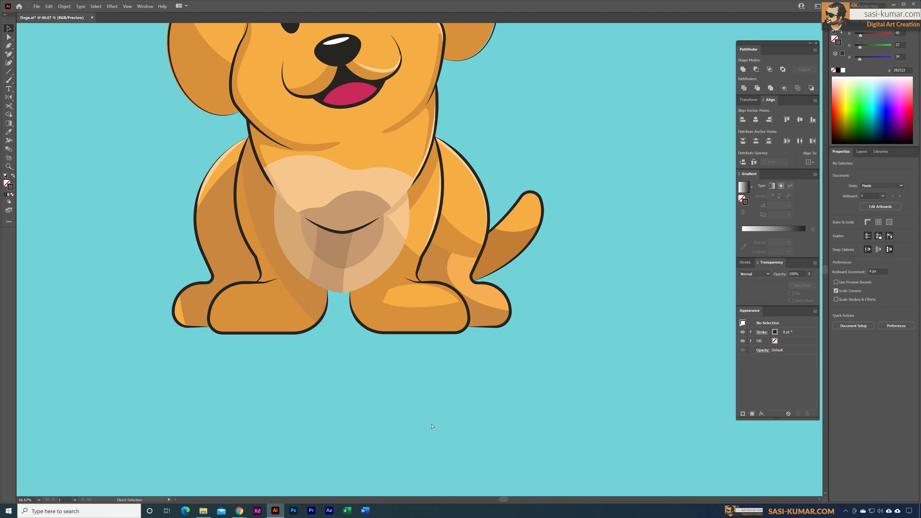
pyautogui.hotkey('ctrl', '+')
pyautogui.hotkey('ctrl', '-')
pyautogui.hotkey('ctrl', '-')
pyautogui.moveTo(443, 320); pyautogui.dragTo(462, 375)
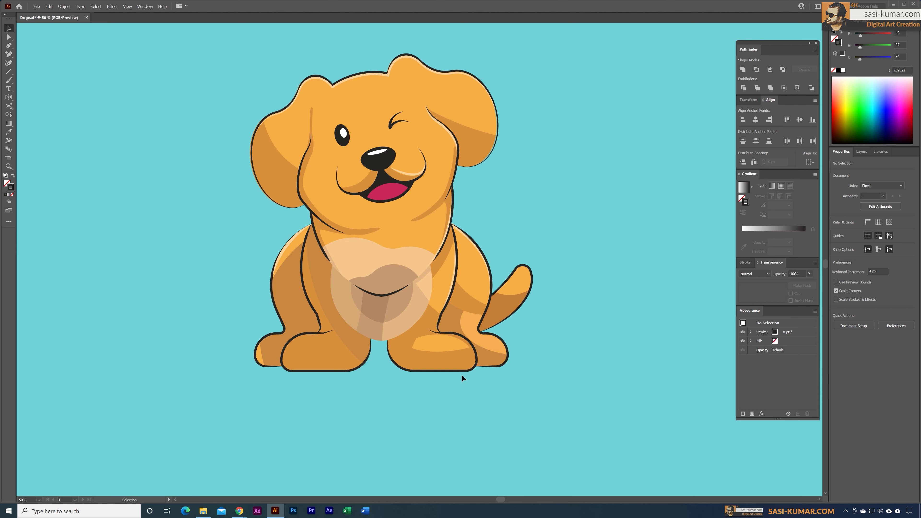
# Duplicate the pink tongue shape in place, directly in front of the original
pyautogui.press('a')
pyautogui.click(392, 196)
pyautogui.hotkey('ctrl', 'shift', 'a')
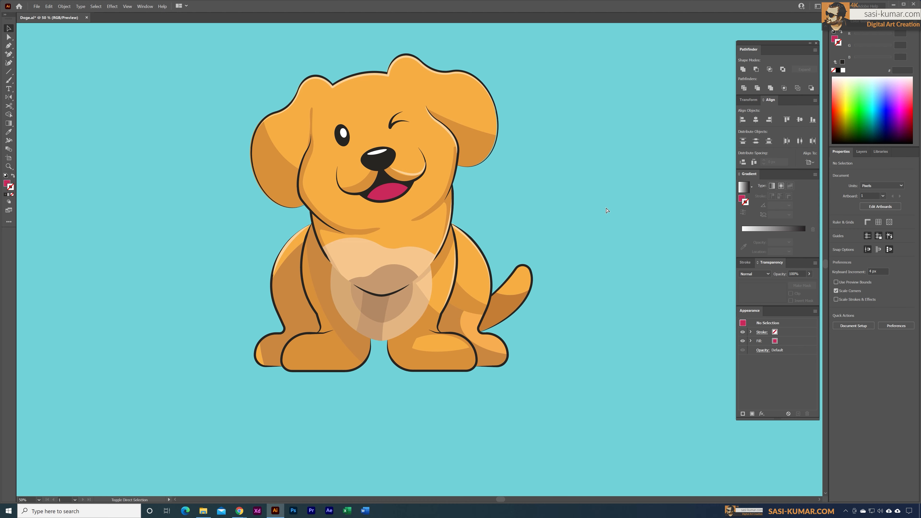
pyautogui.hotkey('ctrl', 'f')
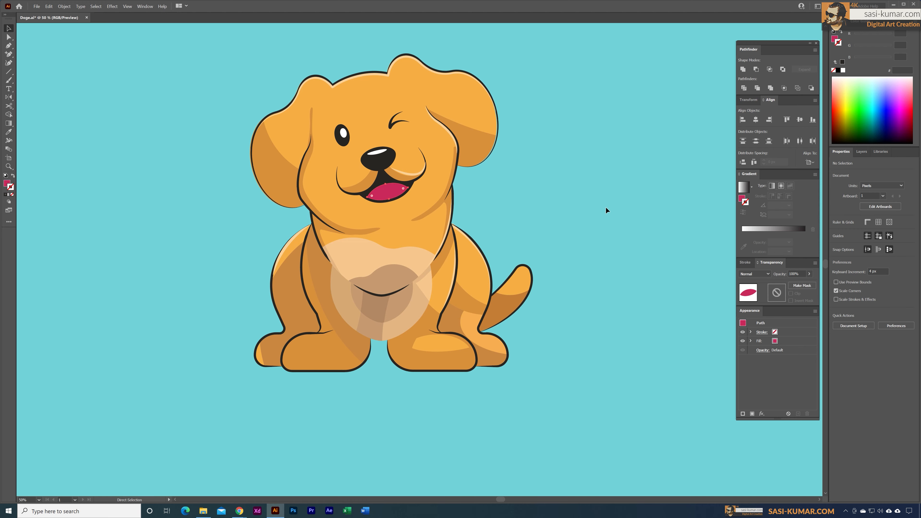
pyautogui.hotkey('ctrl', '=')
pyautogui.hotkey('ctrl', '=')
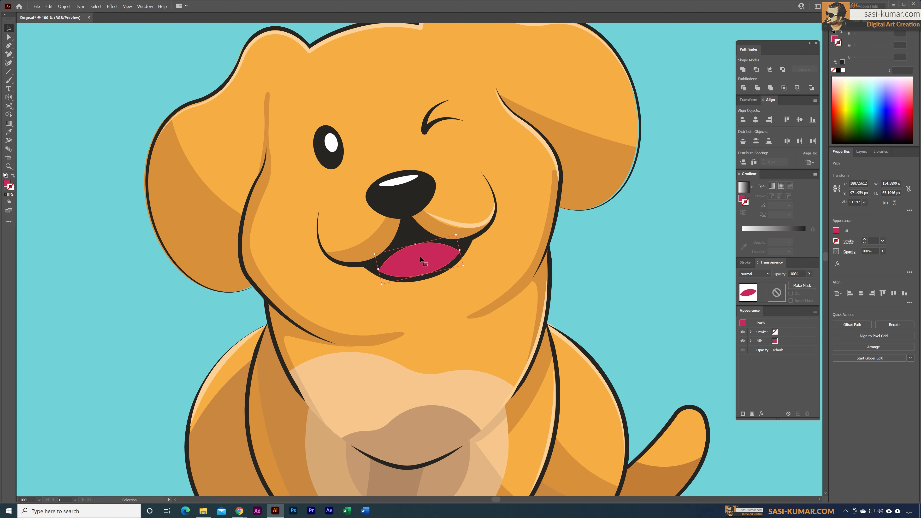
# Offset a larger tongue copy up and to the right and subtract it from the in-place copy, leaving a crescent along the lower edge
pyautogui.moveTo(420, 257); pyautogui.dragTo(438, 243)
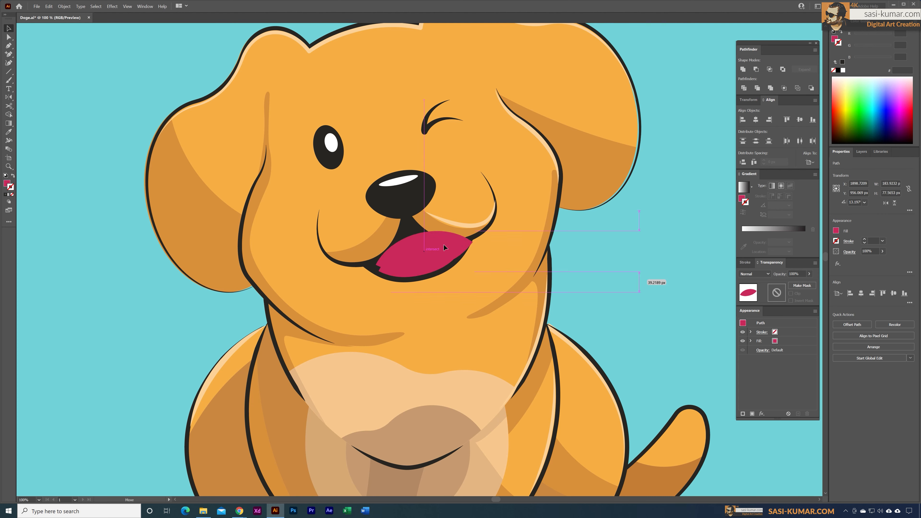
pyautogui.keyDown('shift'); pyautogui.click(406, 276); pyautogui.keyUp('shift')
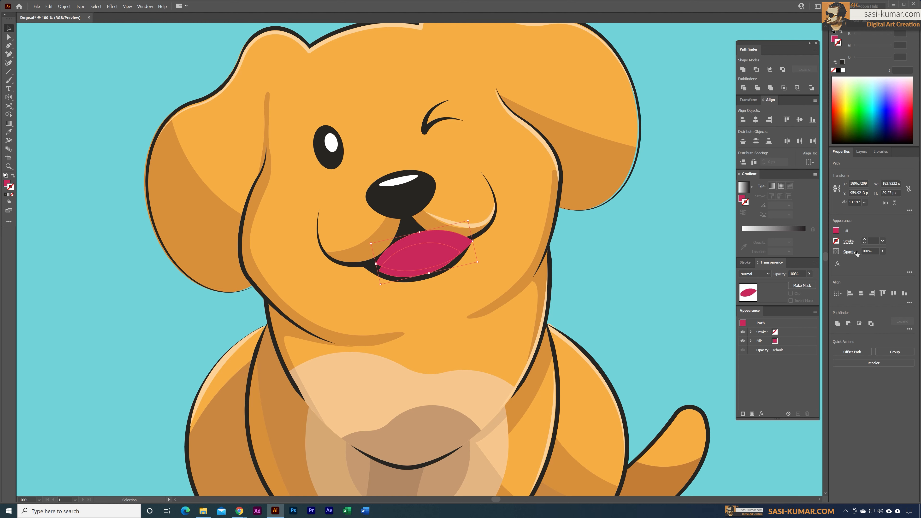
pyautogui.click(756, 69)
pyautogui.click(682, 115)
pyautogui.click(420, 276)
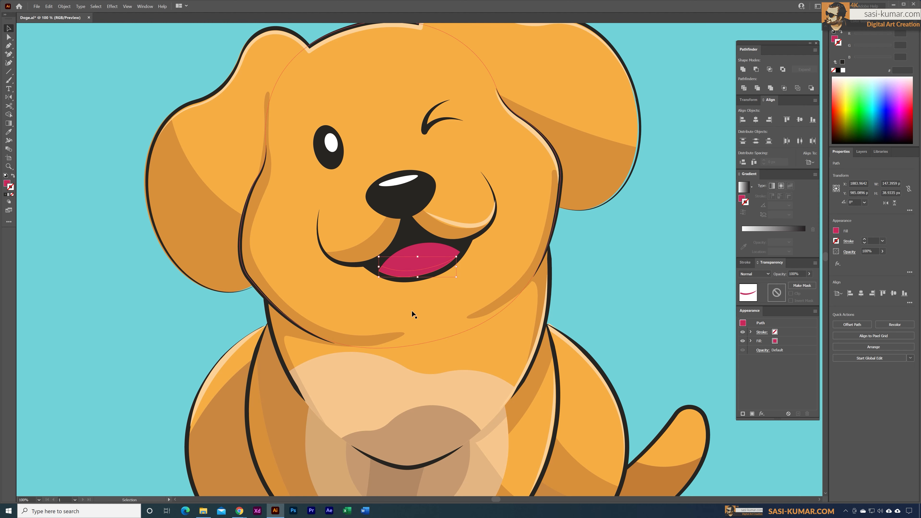
# Set the fill of the tongue's lower crescent to the lighter pink #D84480
pyautogui.doubleClick(7, 184)
pyautogui.click(253, 182)
pyautogui.click(363, 170)
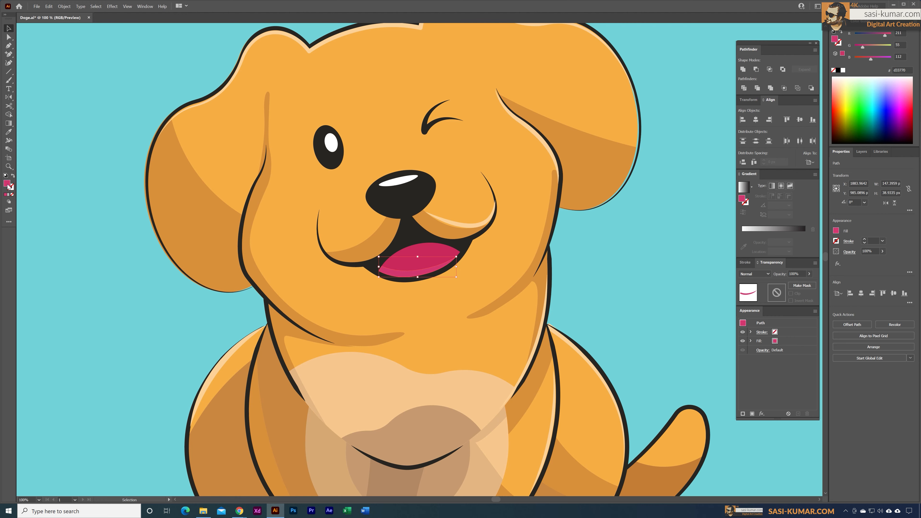
pyautogui.doubleClick(8, 184)
pyautogui.click(247, 186)
pyautogui.click(355, 169)
pyautogui.click(108, 174)
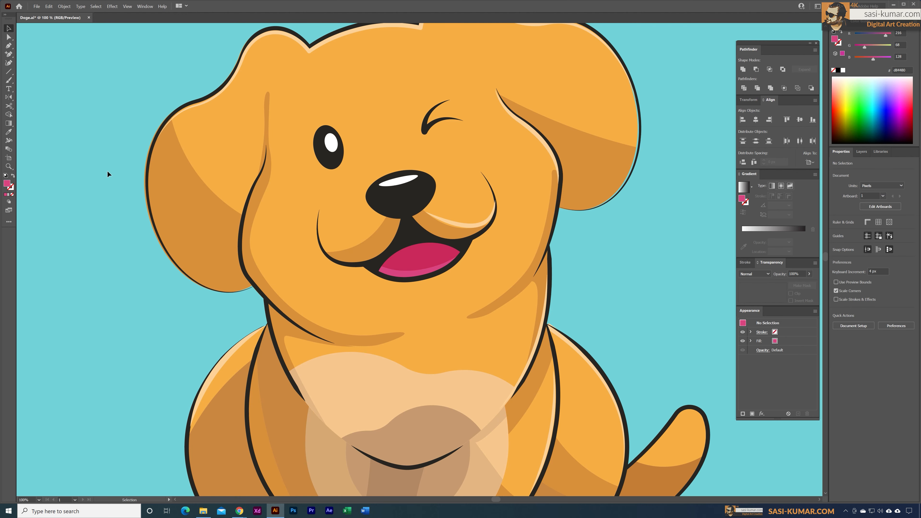
# Draw a closed curved highlight shape with the Pen tool on the right side of the neck, below the cheek shading
pyautogui.hotkey('ctrl', '-')
pyautogui.hotkey('ctrl', '-')
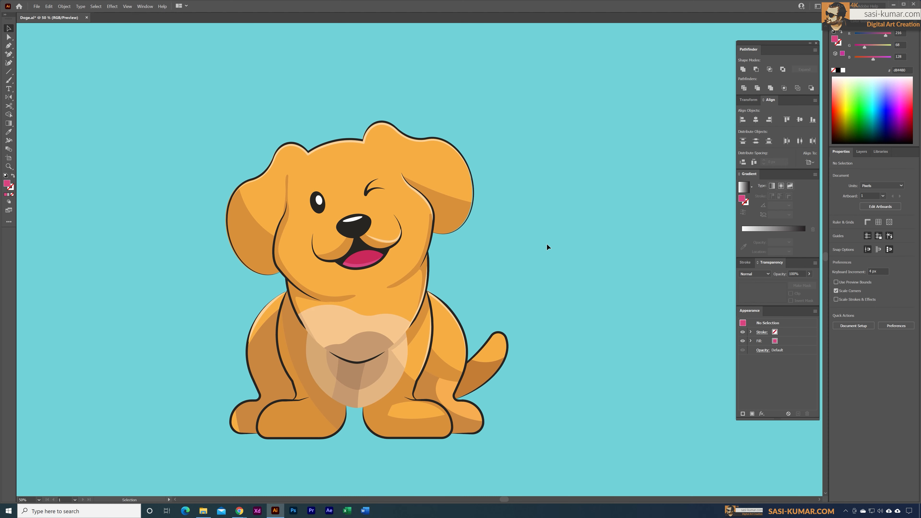
pyautogui.moveTo(486, 243); pyautogui.dragTo(504, 196)
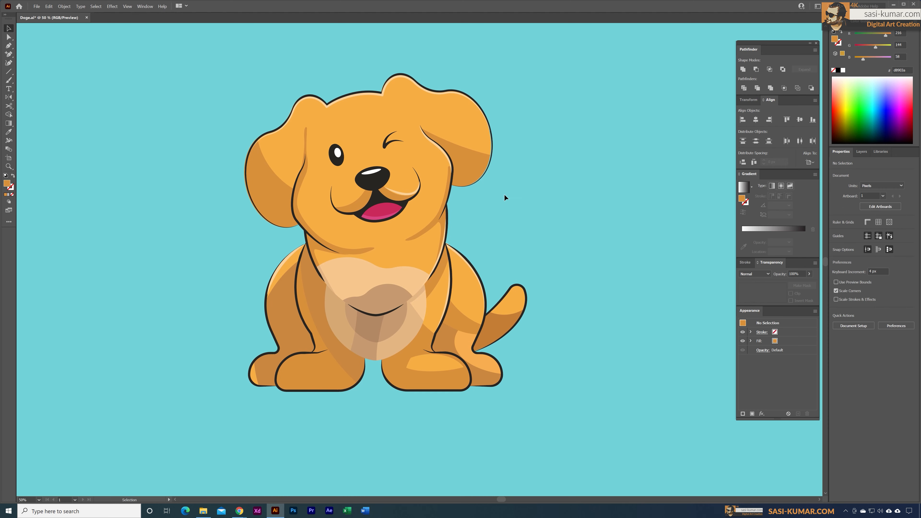
pyautogui.hotkey('ctrl', '+')
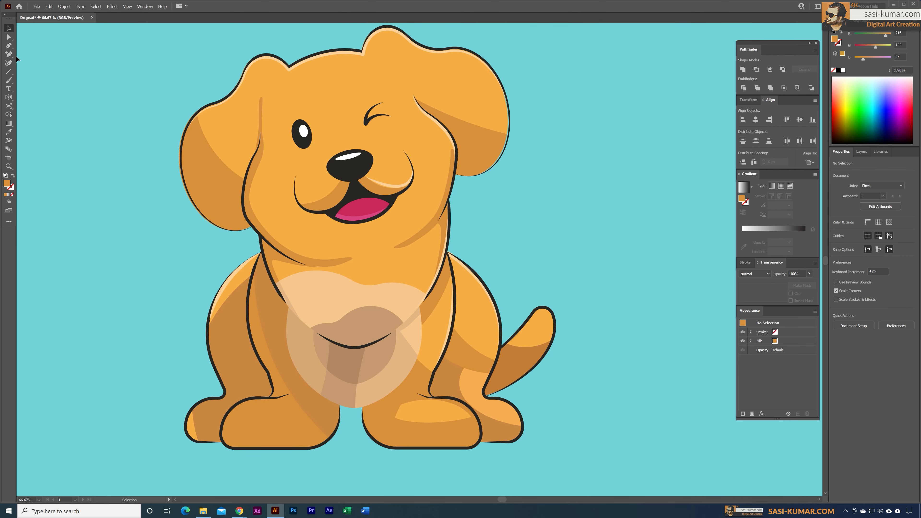
pyautogui.press('p')
pyautogui.click(383, 261)
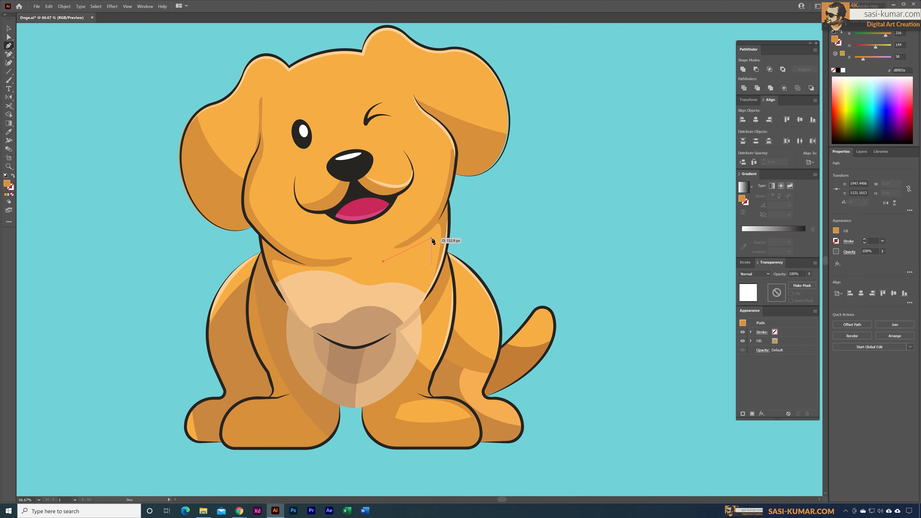
pyautogui.moveTo(432, 238); pyautogui.dragTo(440, 224)
pyautogui.moveTo(430, 271); pyautogui.dragTo(367, 262)
pyautogui.click(383, 261)
# Sample the body's orange onto the neck highlight shape, then lighten its fill to a soft yellow-orange
pyautogui.press('i')
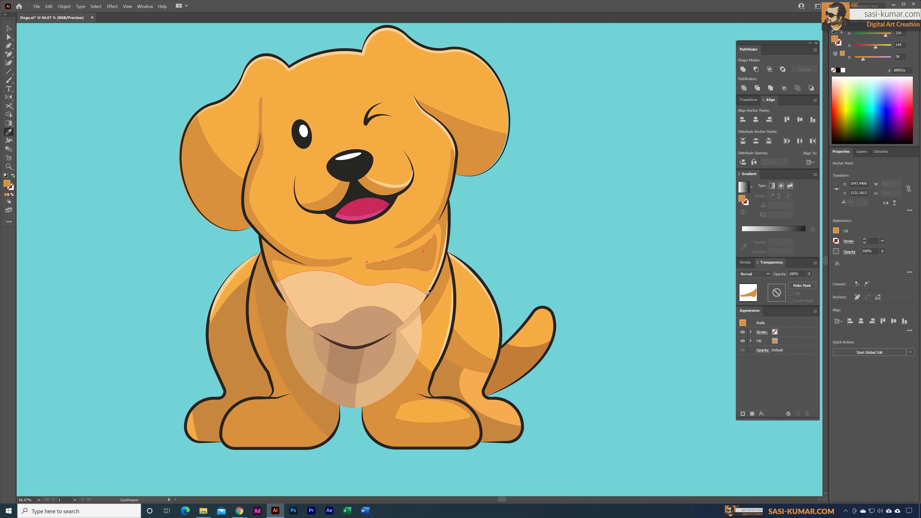
pyautogui.click(427, 294)
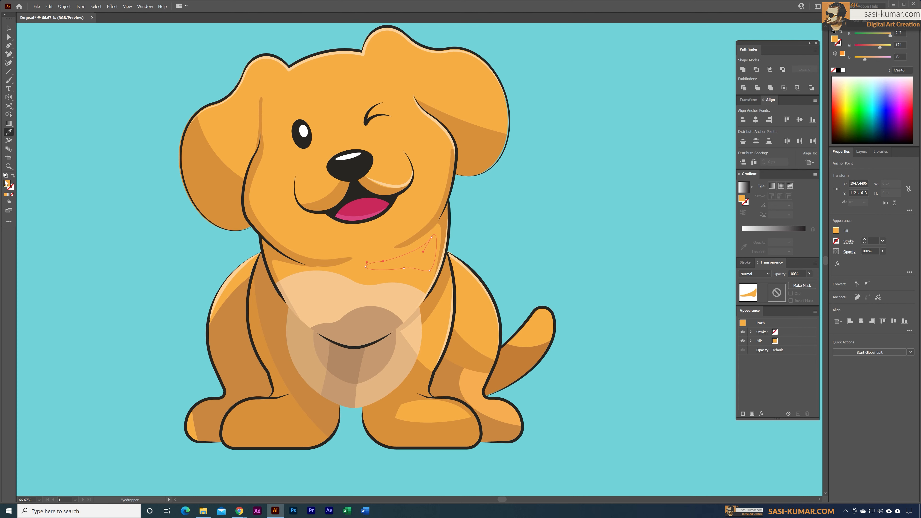
pyautogui.doubleClick(7, 183)
pyautogui.moveTo(282, 250); pyautogui.dragTo(282, 249)
pyautogui.click(355, 169)
pyautogui.click(12, 29)
pyautogui.doubleClick(6, 183)
pyautogui.click(245, 168)
pyautogui.click(355, 169)
pyautogui.click(108, 267)
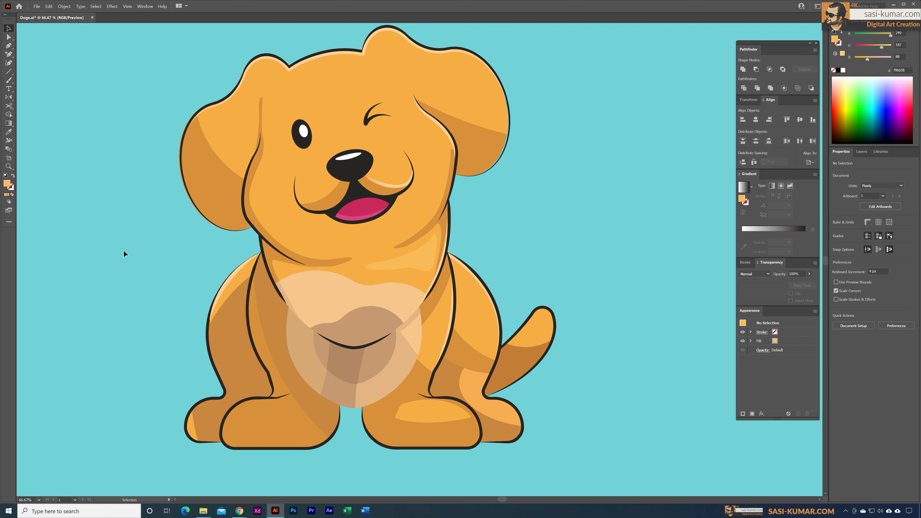
# Draw a closed curved highlight shape about 196 × 157 px with the Pen tool on the right cheek, beside the winking eye
pyautogui.hotkey('ctrl', '-')
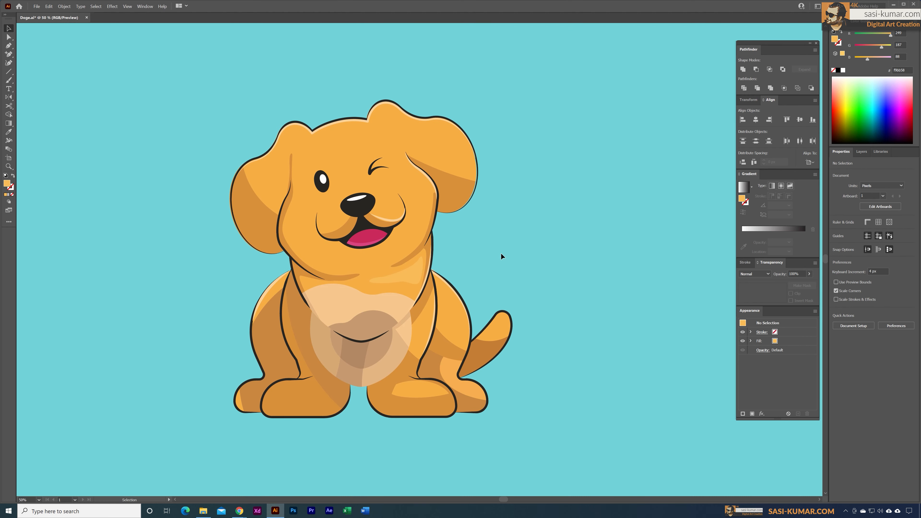
pyautogui.press('p')
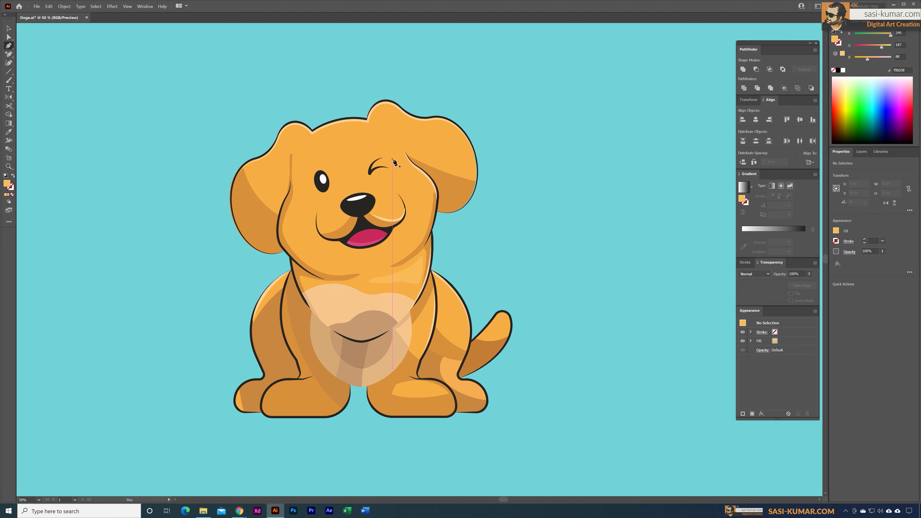
pyautogui.click(404, 160)
pyautogui.moveTo(431, 188); pyautogui.dragTo(375, 186)
pyautogui.click(395, 183)
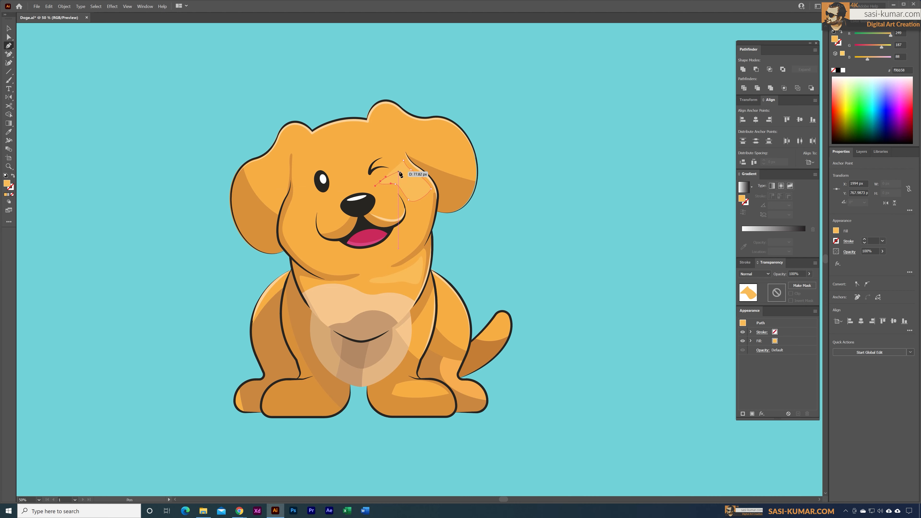
pyautogui.click(403, 160)
pyautogui.press('v')
pyautogui.click(220, 207)
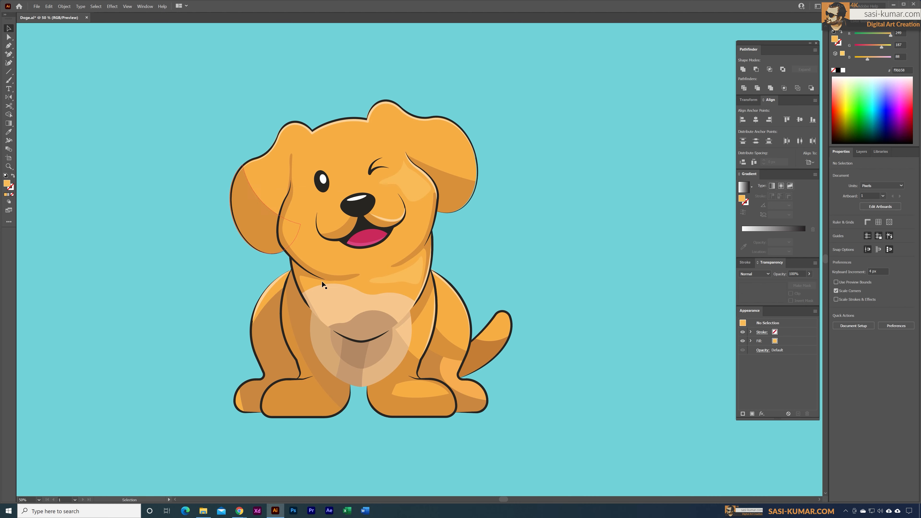
# Adjust the lower anchor points and handles of the cheek highlight to smooth its bottom edge
pyautogui.click(410, 191)
pyautogui.hotkey('ctrl', '=')
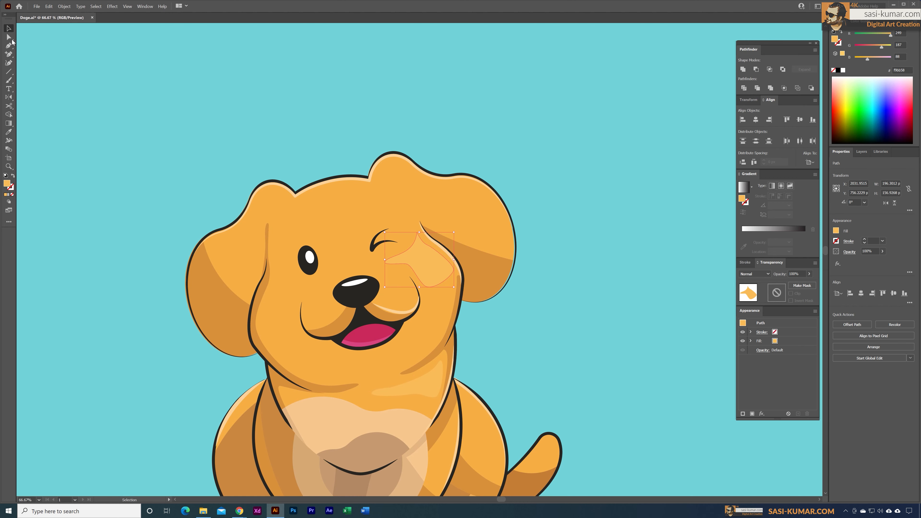
pyautogui.press('a')
pyautogui.click(424, 285)
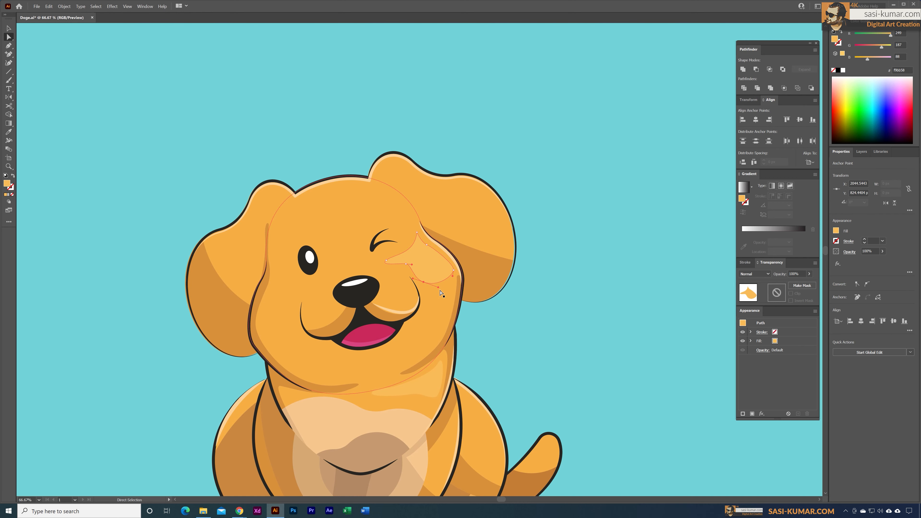
pyautogui.moveTo(432, 282); pyautogui.dragTo(419, 270)
pyautogui.click(591, 218)
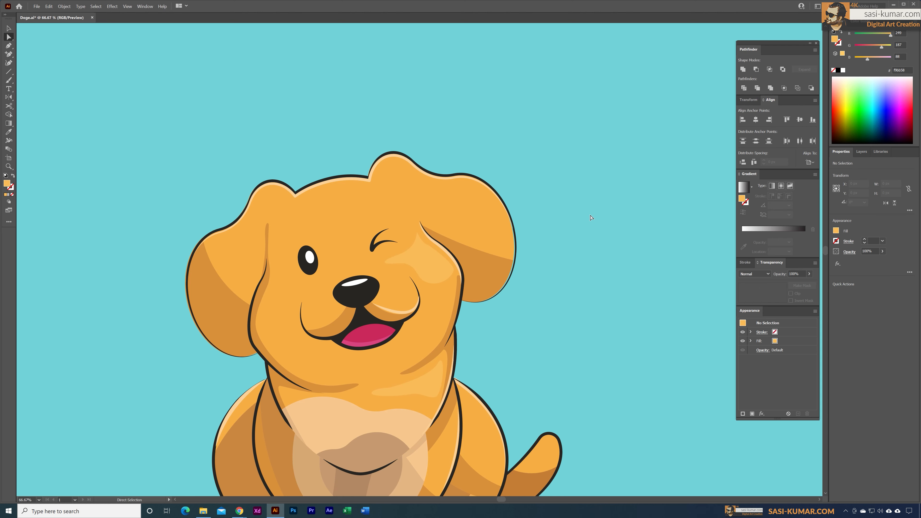
# Draw a closed wavy highlight shape with the Pen tool along the top of the forehead, between the ears
pyautogui.press('p')
pyautogui.click(313, 195)
pyautogui.moveTo(368, 185)
pyautogui.mouseDown()
pyautogui.moveTo(411, 200)
pyautogui.moveTo(369, 202)
pyautogui.moveTo(362, 193)
pyautogui.mouseUp()
pyautogui.moveTo(368, 192); pyautogui.dragTo(365, 191)
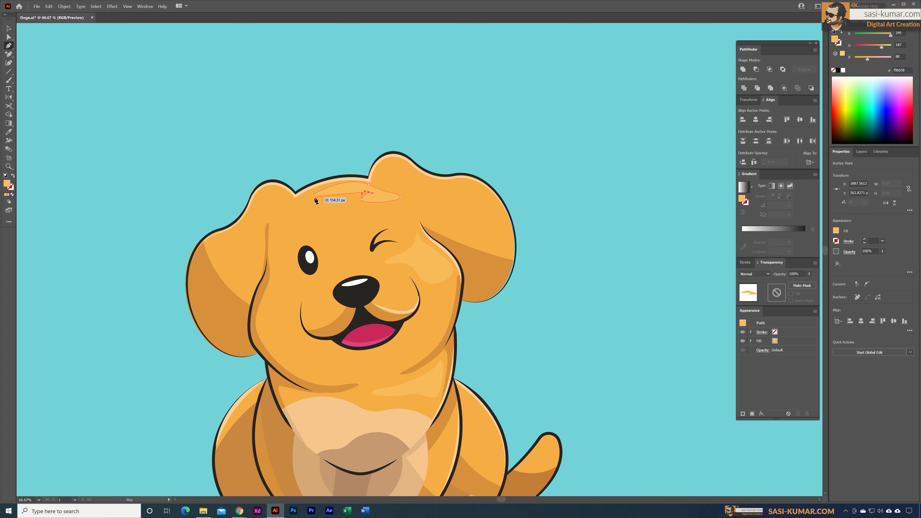
pyautogui.click(312, 195)
pyautogui.press('v')
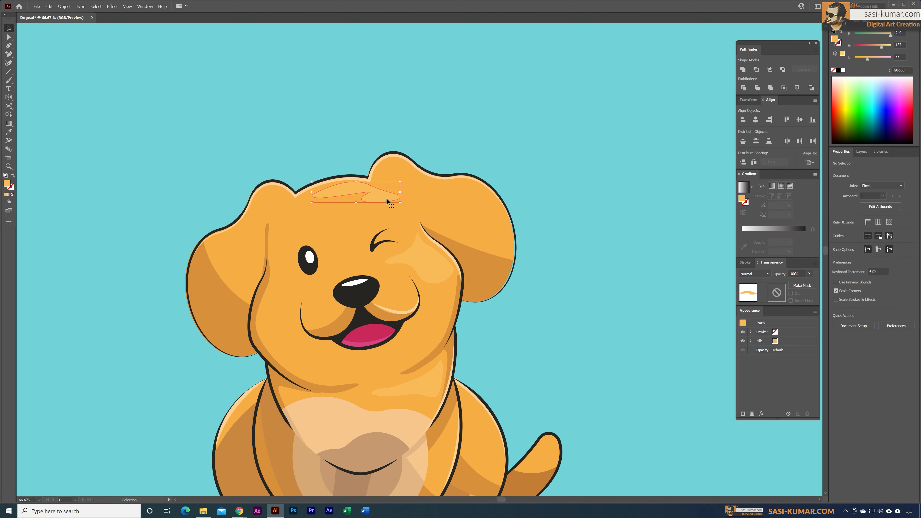
pyautogui.click(358, 110)
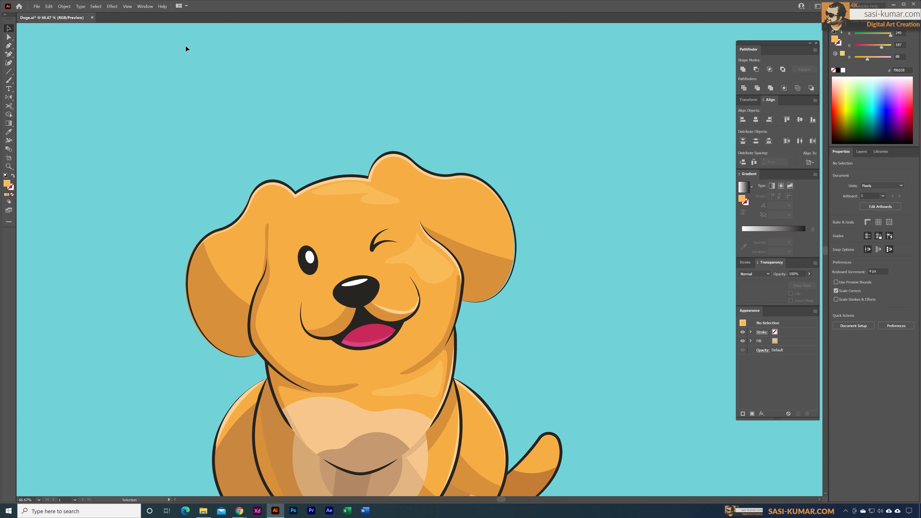
# Draw a closed highlight shape with the Pen tool along the upper edge of the right ear
pyautogui.press('p')
pyautogui.click(372, 181)
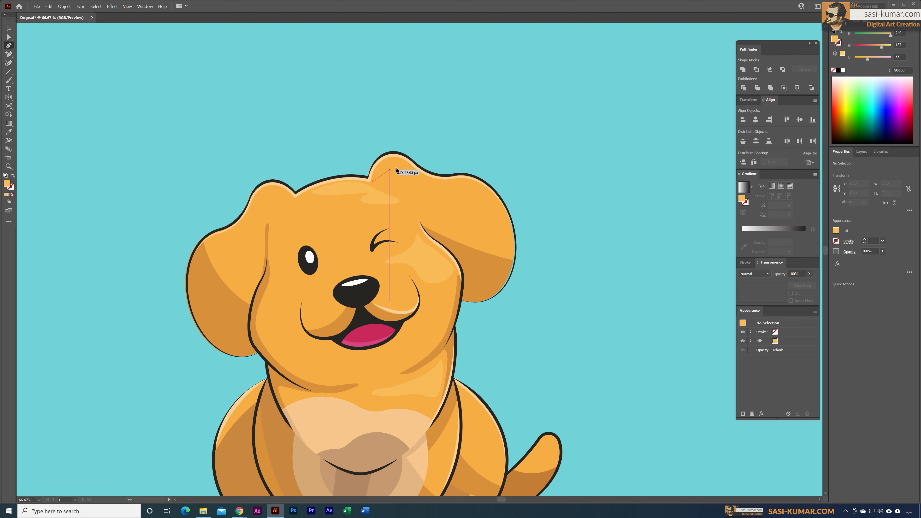
pyautogui.moveTo(406, 164); pyautogui.dragTo(399, 192)
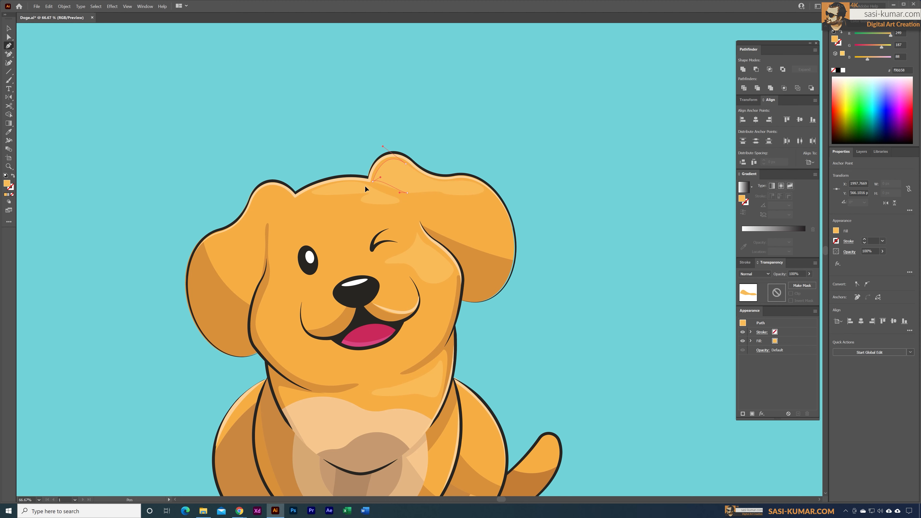
pyautogui.click(363, 181)
pyautogui.press('v')
pyautogui.click(334, 91)
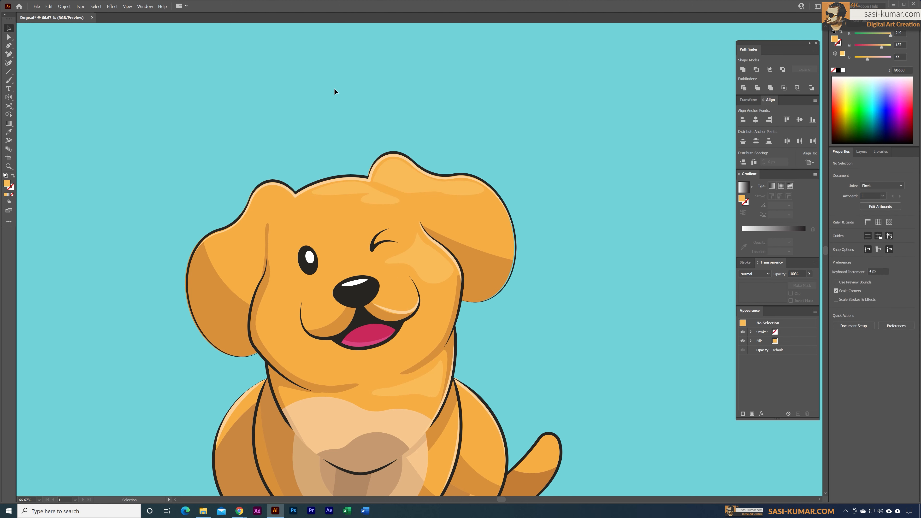
# Draw a closed highlight shape with the Pen tool along the upper edge of the left ear
pyautogui.hotkey('ctrl', '-')
pyautogui.moveTo(445, 145); pyautogui.dragTo(445, 100)
pyautogui.hotkey('ctrl', '+')
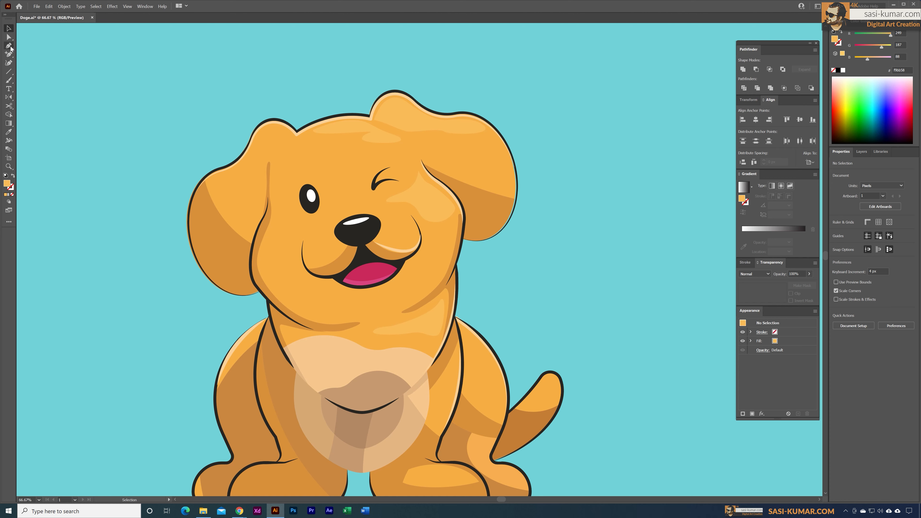
pyautogui.click(8, 46)
pyautogui.click(251, 155)
pyautogui.click(291, 137)
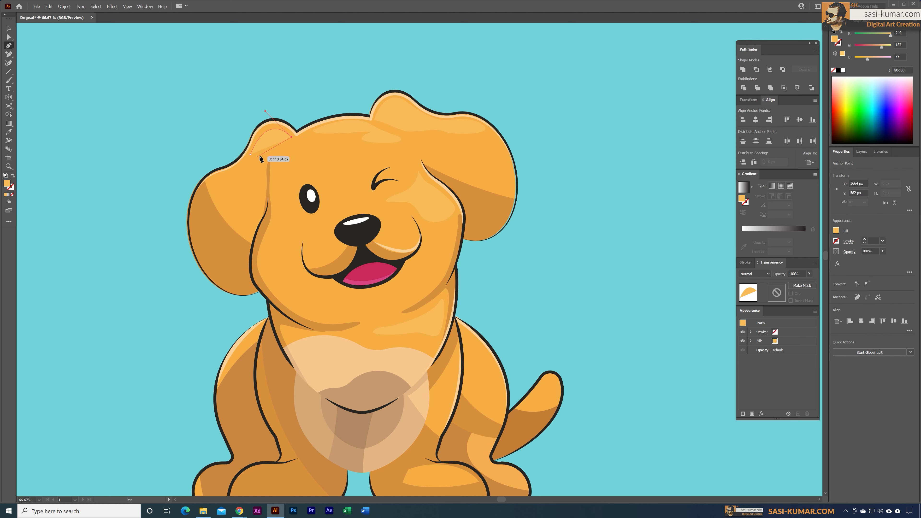
pyautogui.moveTo(260, 157)
pyautogui.mouseDown()
pyautogui.moveTo(252, 160)
pyautogui.moveTo(254, 148)
pyautogui.moveTo(248, 167)
pyautogui.mouseUp()
pyautogui.click(208, 183)
pyautogui.moveTo(235, 187); pyautogui.dragTo(210, 163)
pyautogui.click(11, 31)
pyautogui.click(126, 126)
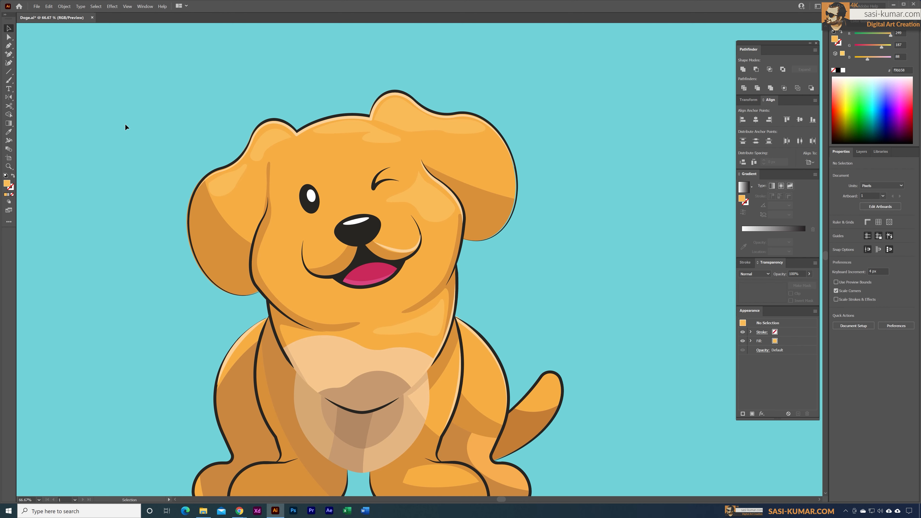
# Draw a highlight about 110 × 180 px with the Pen tool along the right haunch's outer edge and rotate it slightly clockwise
pyautogui.scroll(-1, 126, 126)
pyautogui.hotkey('ctrl', '-')
pyautogui.moveTo(544, 237); pyautogui.dragTo(516, 229)
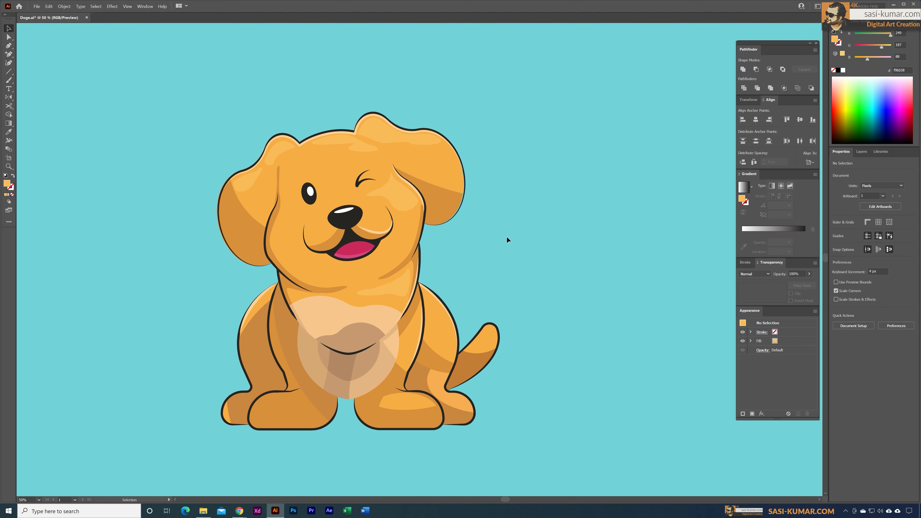
pyautogui.hotkey('ctrl', '+')
pyautogui.scroll(-1, 486, 236)
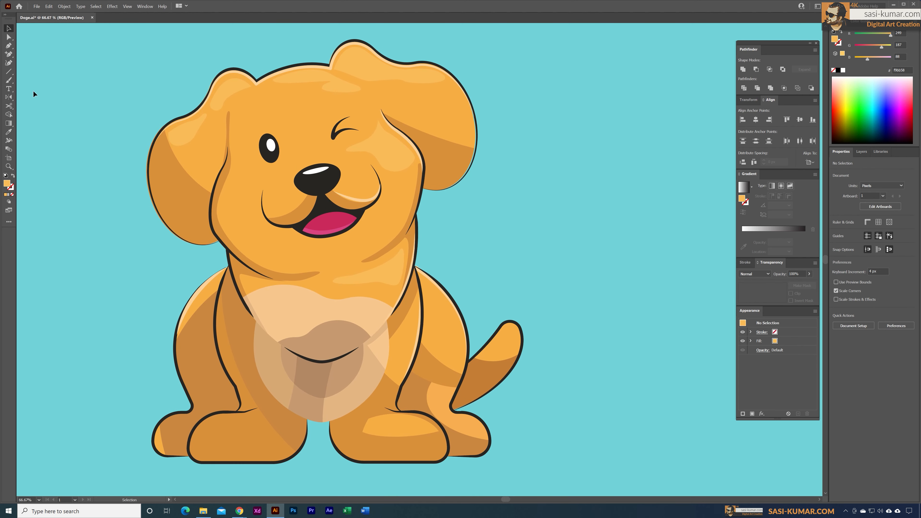
pyautogui.click(8, 46)
pyautogui.click(425, 285)
pyautogui.moveTo(463, 347); pyautogui.dragTo(465, 387)
pyautogui.click(463, 347)
pyautogui.moveTo(445, 333); pyautogui.dragTo(426, 279)
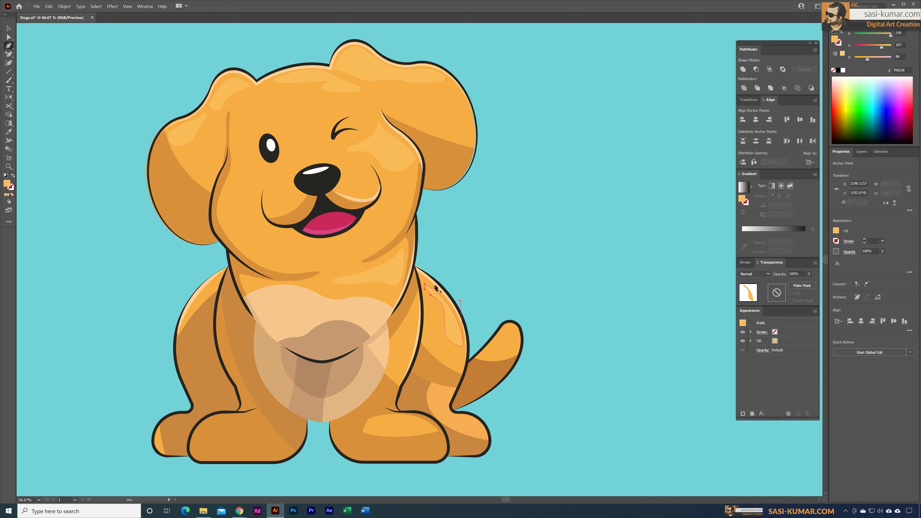
pyautogui.click(8, 28)
pyautogui.click(496, 288)
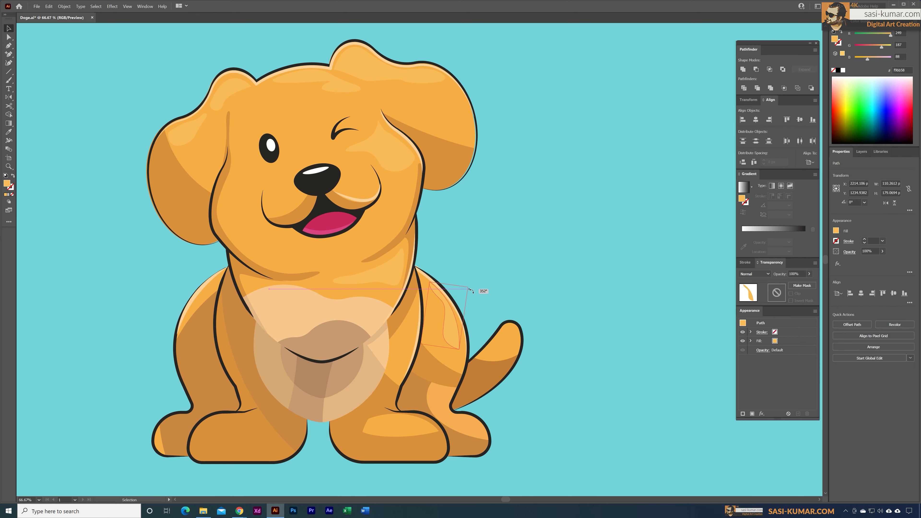
pyautogui.scroll(-1, 502, 262)
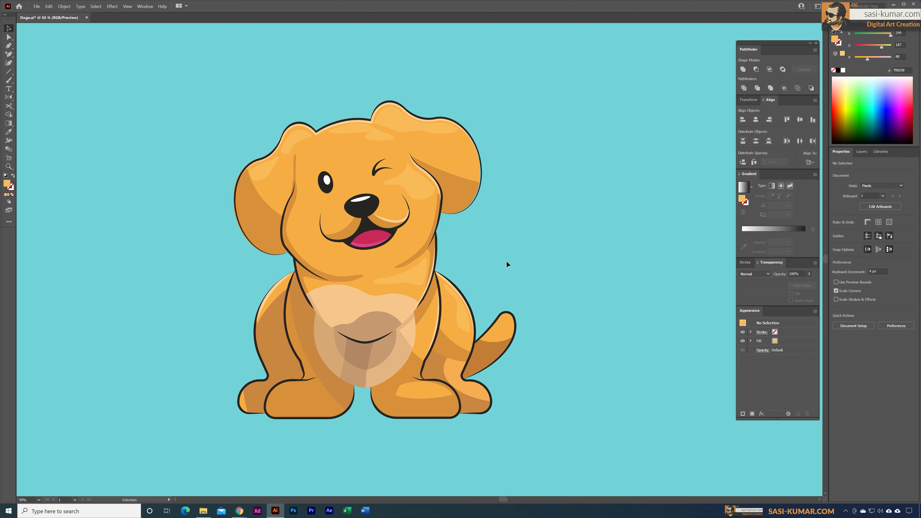
# Draw a curved highlight shape with the Pen tool on the tail tip and adjust its upper anchor to fit inside the outline
pyautogui.scroll(2, 507, 261)
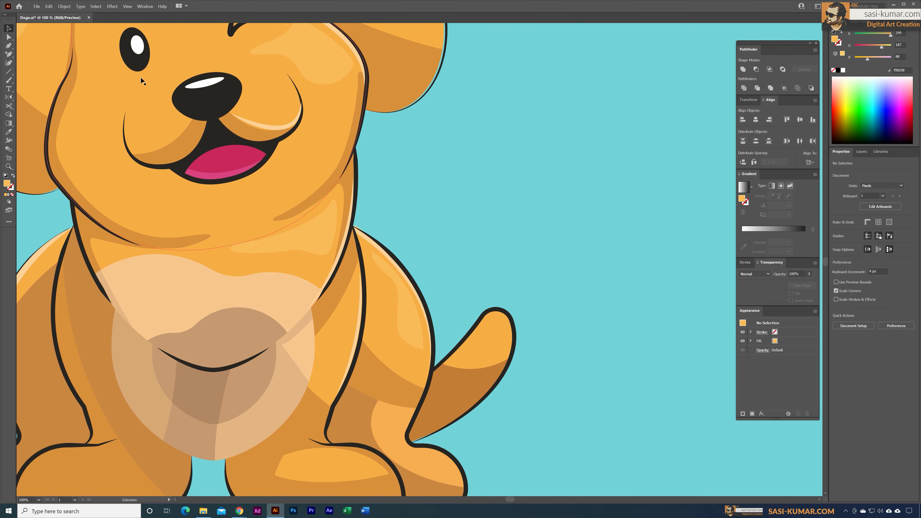
pyautogui.click(11, 46)
pyautogui.click(459, 353)
pyautogui.moveTo(491, 316)
pyautogui.mouseDown()
pyautogui.moveTo(502, 315)
pyautogui.moveTo(510, 338)
pyautogui.moveTo(488, 334)
pyautogui.mouseUp()
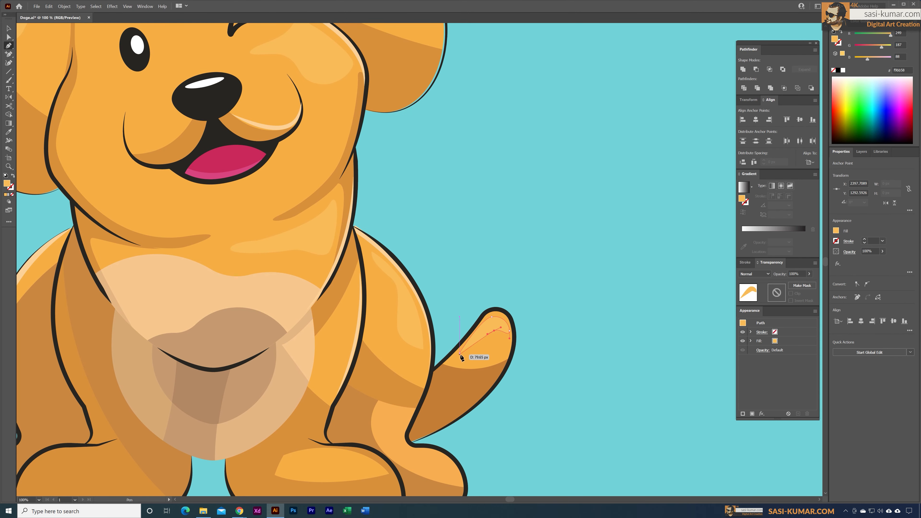
pyautogui.click(12, 41)
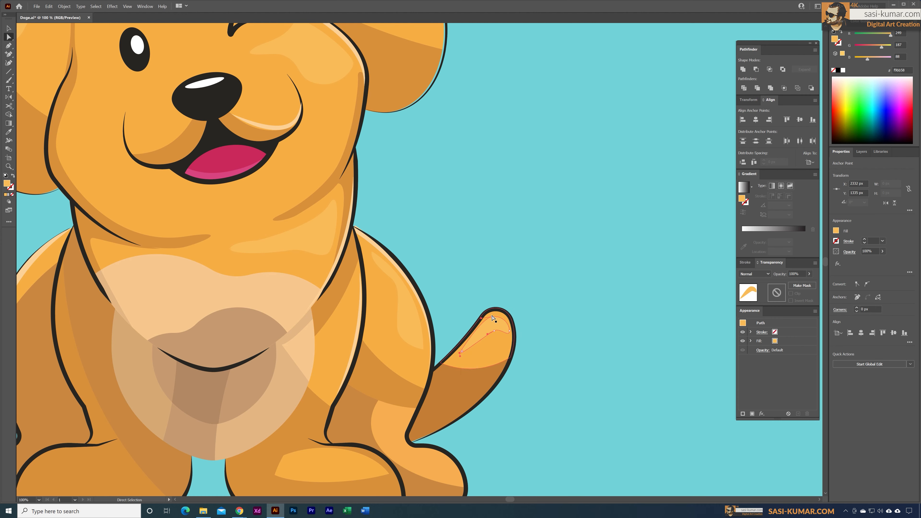
pyautogui.click(492, 318)
pyautogui.press('v')
pyautogui.click(552, 209)
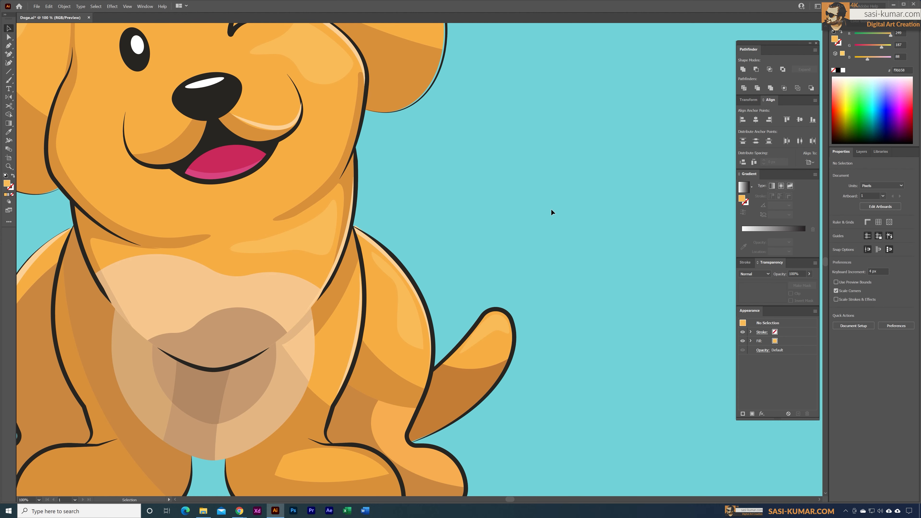
pyautogui.hotkey('ctrl', '-')
pyautogui.hotkey('ctrl', '-')
pyautogui.hotkey('ctrl', '-')
pyautogui.hotkey('ctrl', '=')
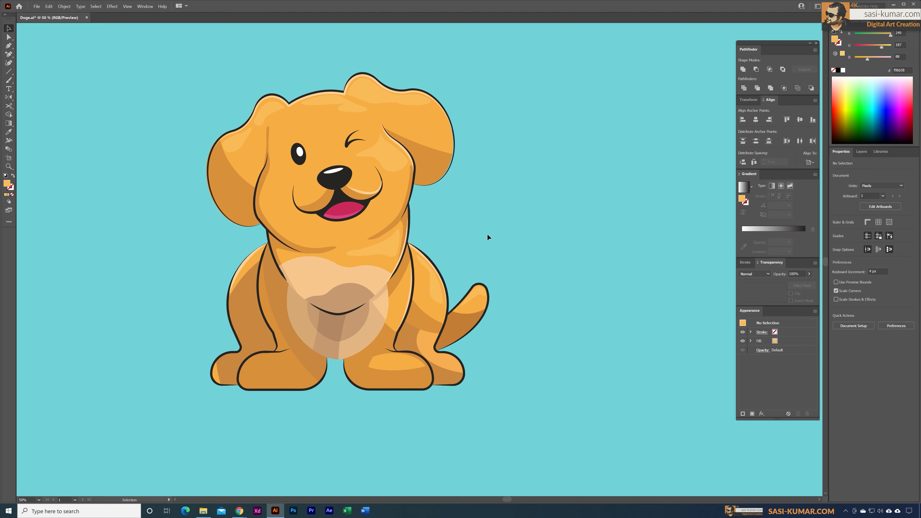
pyautogui.hotkey('ctrl', '-')
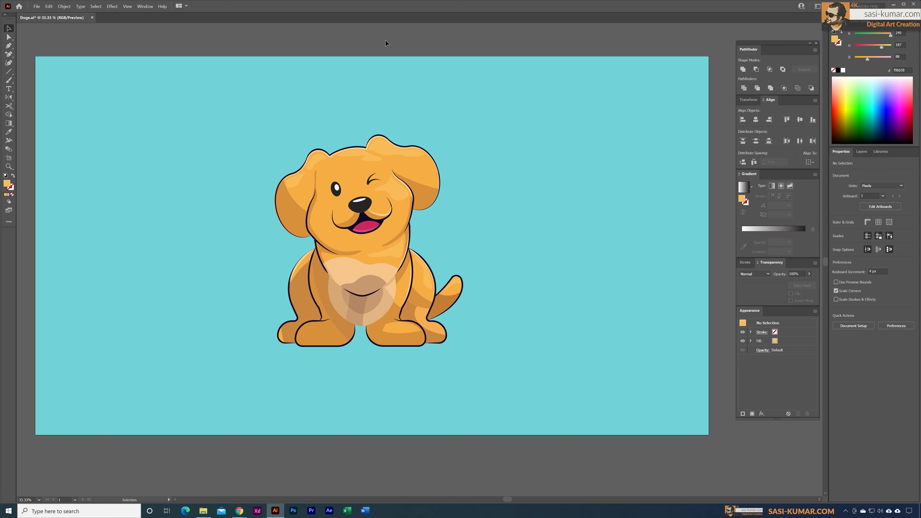
# Reshape the left ear's darker shading by offsetting the orange ear shape up and to the left and cutting the shading with it
pyautogui.doubleClick(304, 199)
pyautogui.doubleClick(238, 166)
pyautogui.click(293, 221)
pyautogui.doubleClick(292, 220)
pyautogui.moveTo(318, 207); pyautogui.dragTo(300, 175)
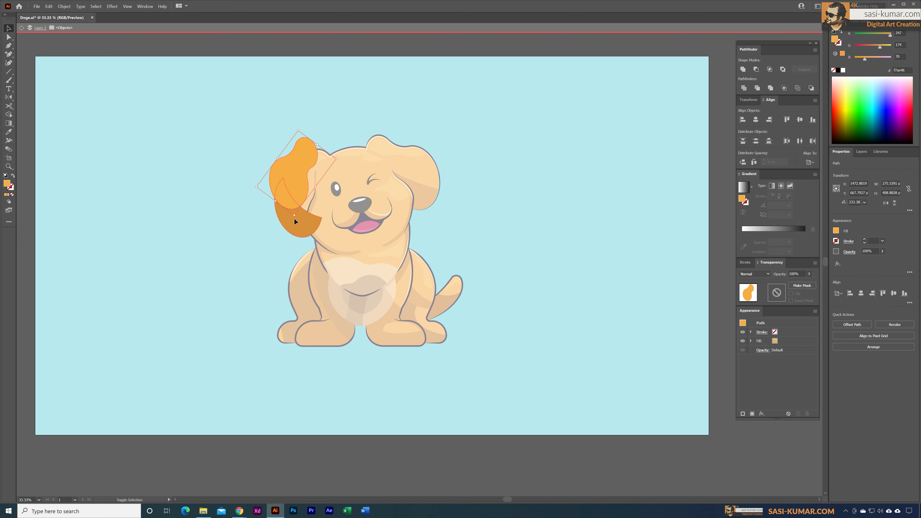
pyautogui.doubleClick(187, 187)
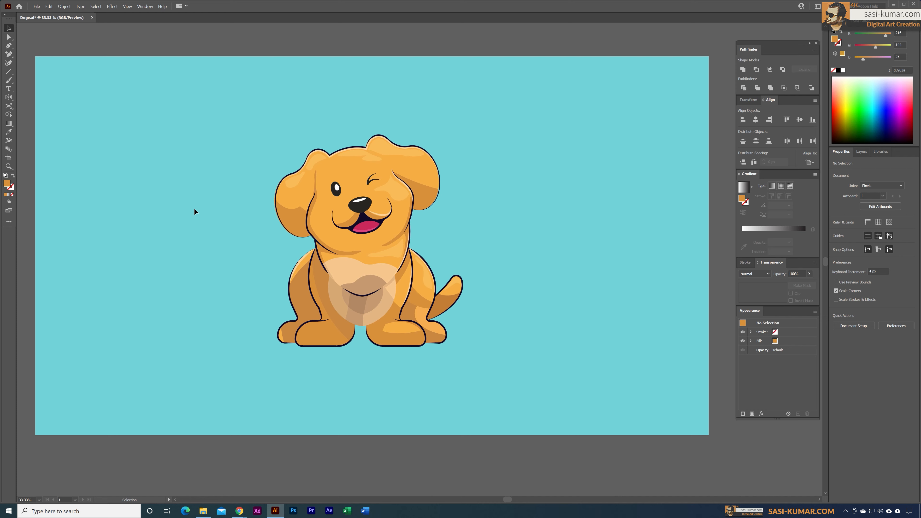
pyautogui.click(8, 37)
pyautogui.click(304, 214)
pyautogui.click(188, 228)
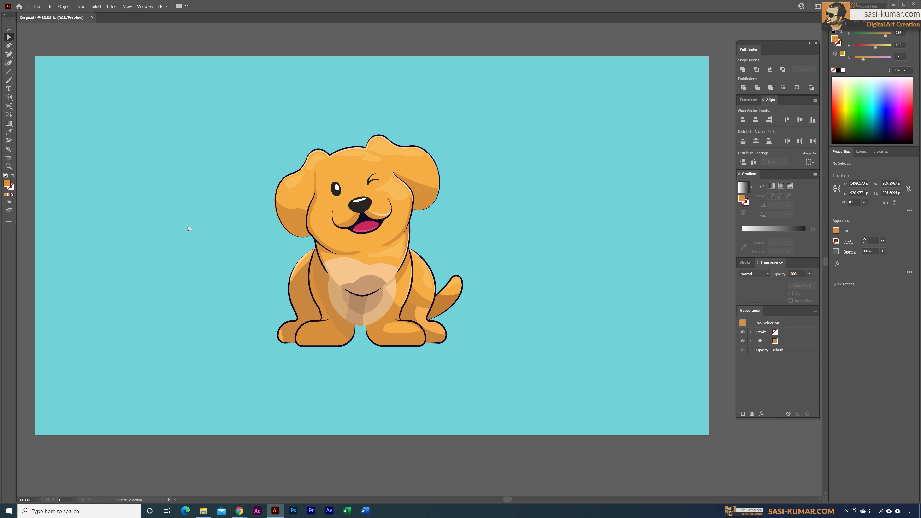
pyautogui.hotkey('ctrl', '-')
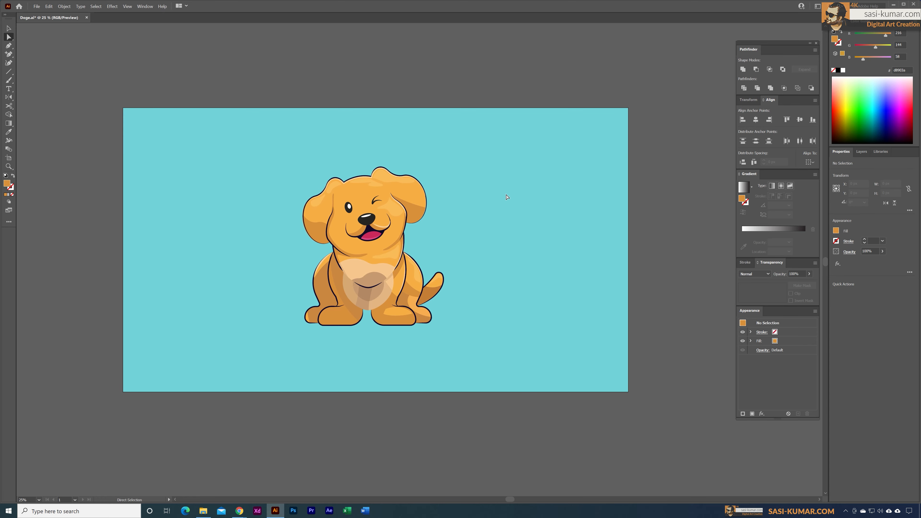
# Duplicate the right front leg shape and place the copy on the empty background to the right of the puppy
pyautogui.hotkey('ctrl', '+')
pyautogui.press('v')
pyautogui.click(386, 337)
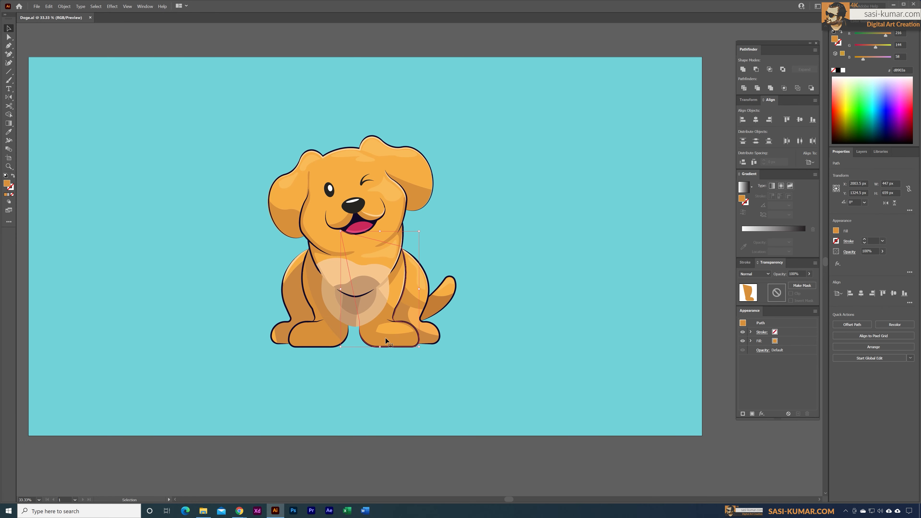
pyautogui.moveTo(388, 339); pyautogui.dragTo(534, 327)
pyautogui.click(549, 366)
pyautogui.press('space')
pyautogui.moveTo(549, 363); pyautogui.dragTo(455, 353)
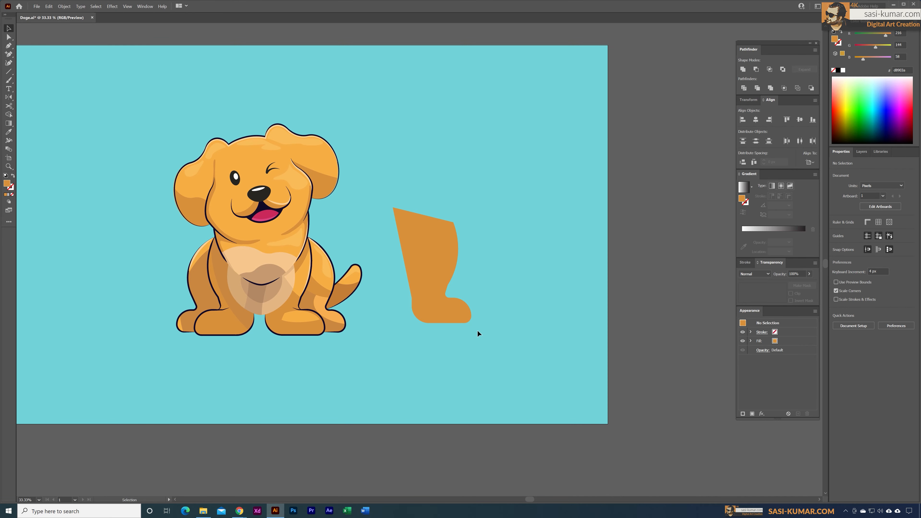
# Draw a rectangle with rounded left corners over the leg copy's toe area and intersect it with the leg to leave only a toe cap
pyautogui.moveTo(9, 71); pyautogui.dragTo(27, 73)
pyautogui.moveTo(449, 294)
pyautogui.mouseDown()
pyautogui.moveTo(502, 330)
pyautogui.moveTo(439, 331)
pyautogui.moveTo(458, 307)
pyautogui.mouseUp()
pyautogui.press('a')
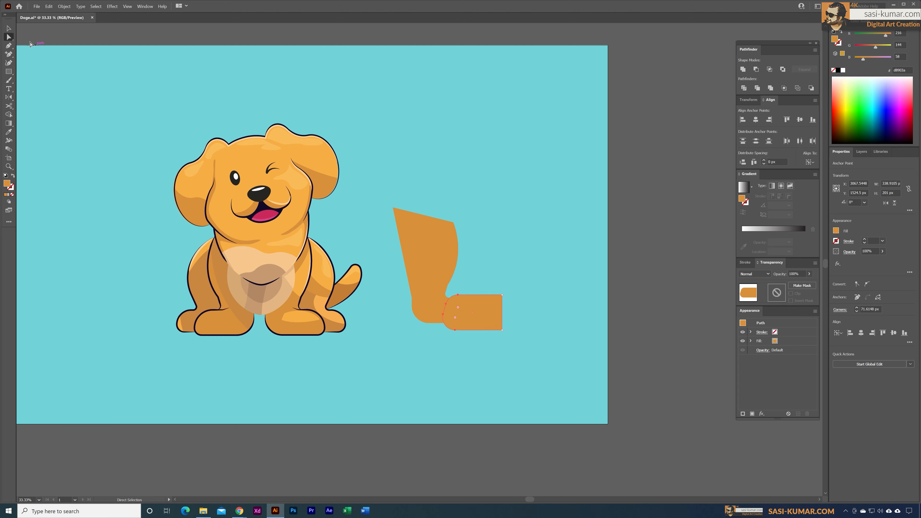
pyautogui.press('v')
pyautogui.click(414, 235)
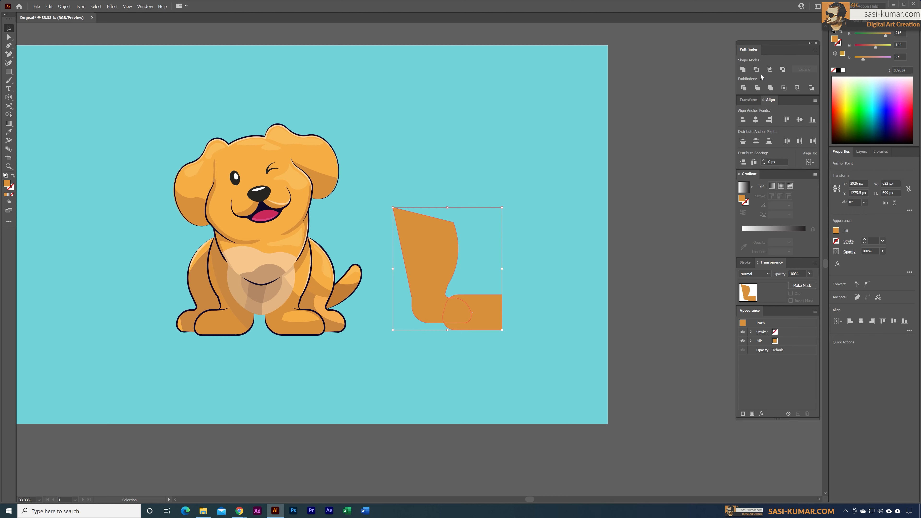
pyautogui.click(769, 69)
# Fill the toe cap with the light peach sampled from the chest and move it onto the right front paw
pyautogui.press('i')
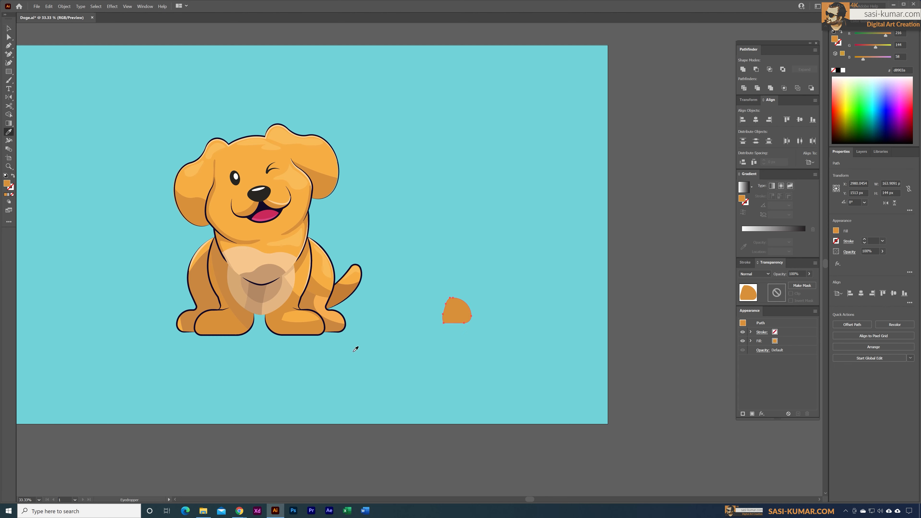
pyautogui.click(286, 262)
pyautogui.click(9, 29)
pyautogui.click(80, 72)
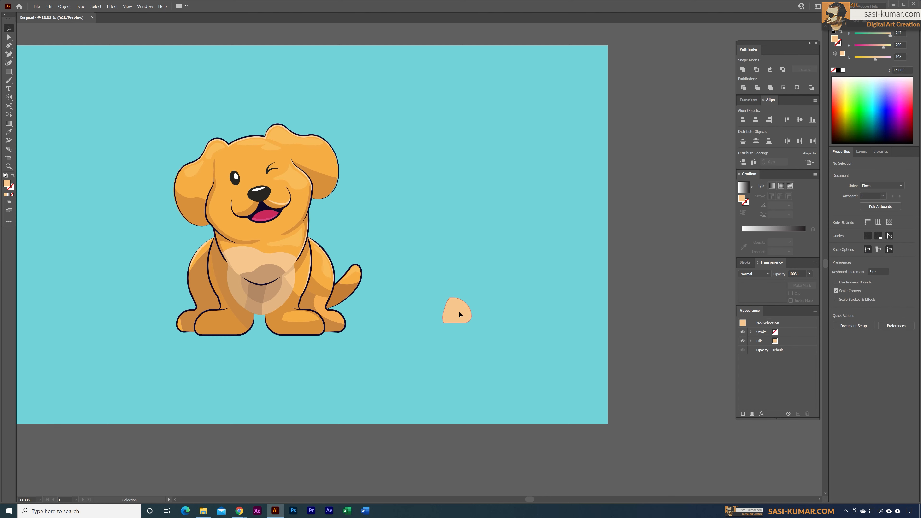
pyautogui.moveTo(458, 311); pyautogui.dragTo(316, 323)
pyautogui.hotkey('ctrl', '1')
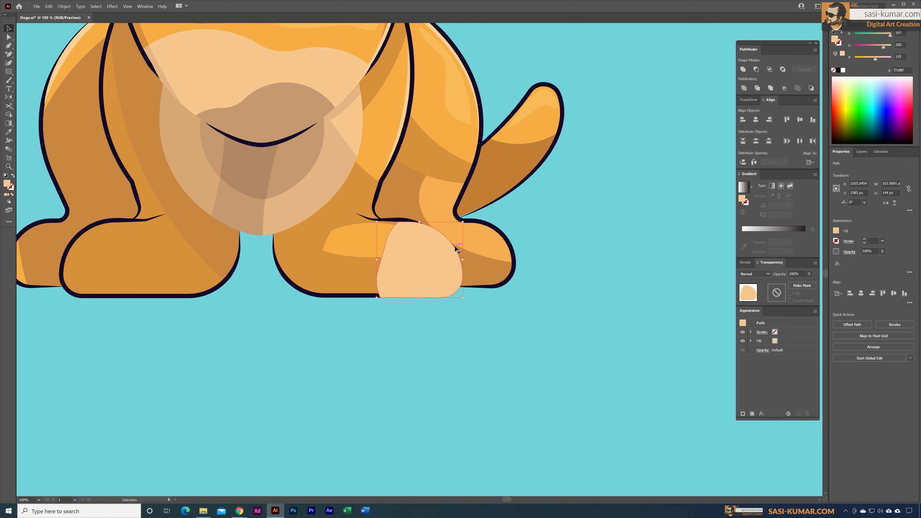
# Place the peach toe cap inside the right front leg's clipped shape and nudge it to fit the paw outline
pyautogui.press('a')
pyautogui.doubleClick(402, 278)
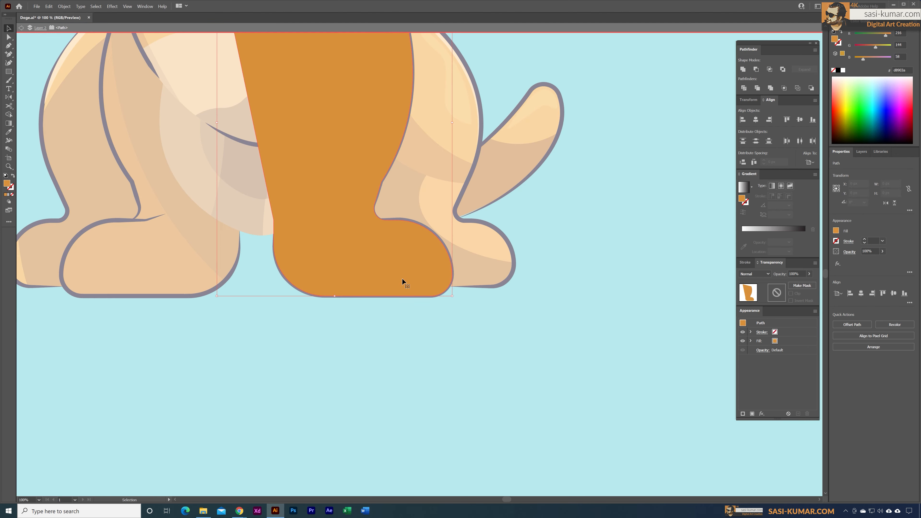
pyautogui.moveTo(426, 256); pyautogui.dragTo(420, 254)
pyautogui.hotkey('ctrl', '+')
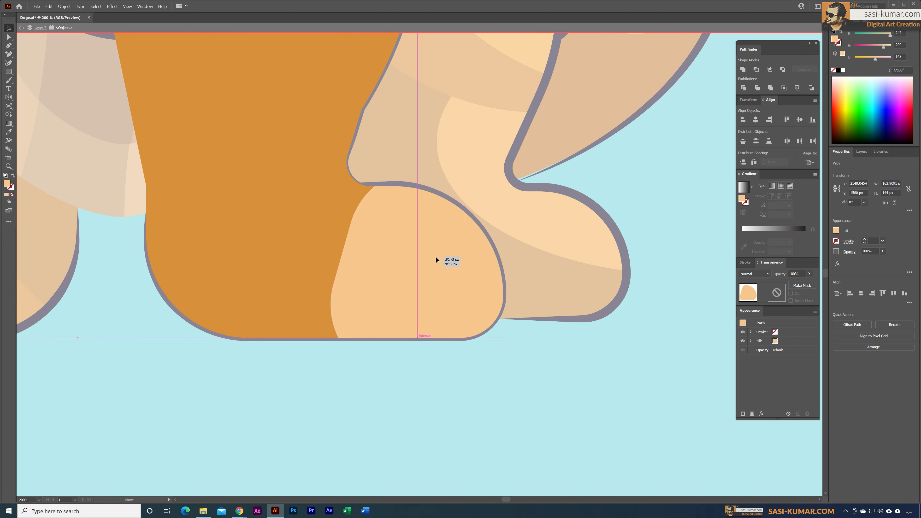
pyautogui.doubleClick(563, 340)
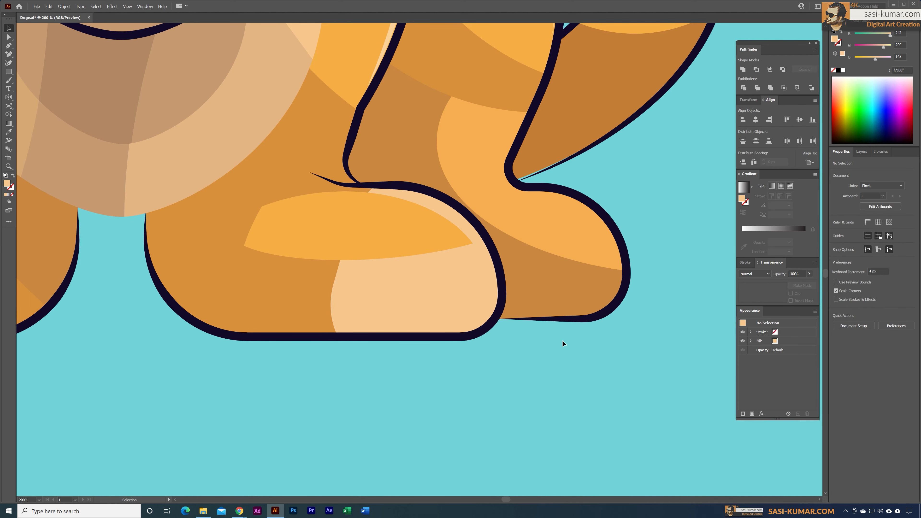
# Intersect the toe cap with the orange highlight on the right front paw to make a separate overlap piece
pyautogui.hotkey('ctrl', '-')
pyautogui.hotkey('ctrl', '-')
pyautogui.hotkey('ctrl', '-')
pyautogui.hotkey('ctrl', '-')
pyautogui.hotkey('ctrl', '+')
pyautogui.hotkey('ctrl', '+')
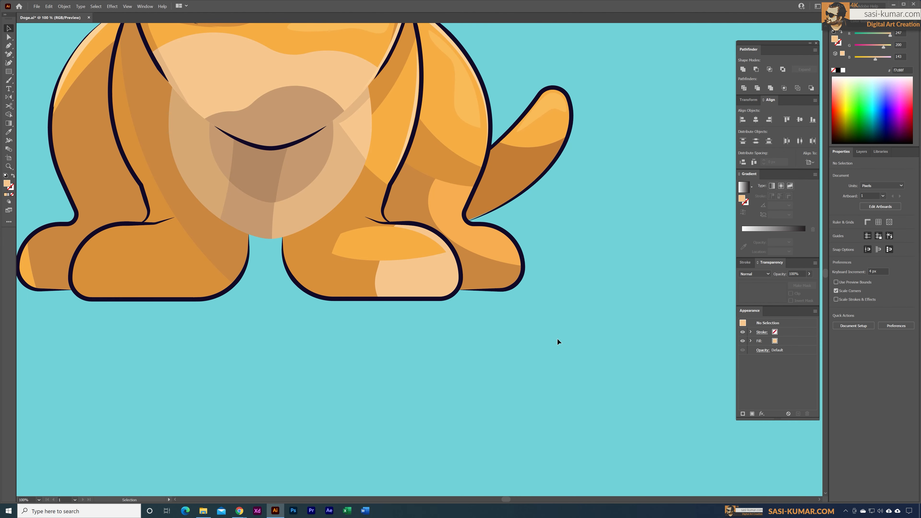
pyautogui.press('a')
pyautogui.click(410, 274)
pyautogui.click(427, 328)
pyautogui.press('v')
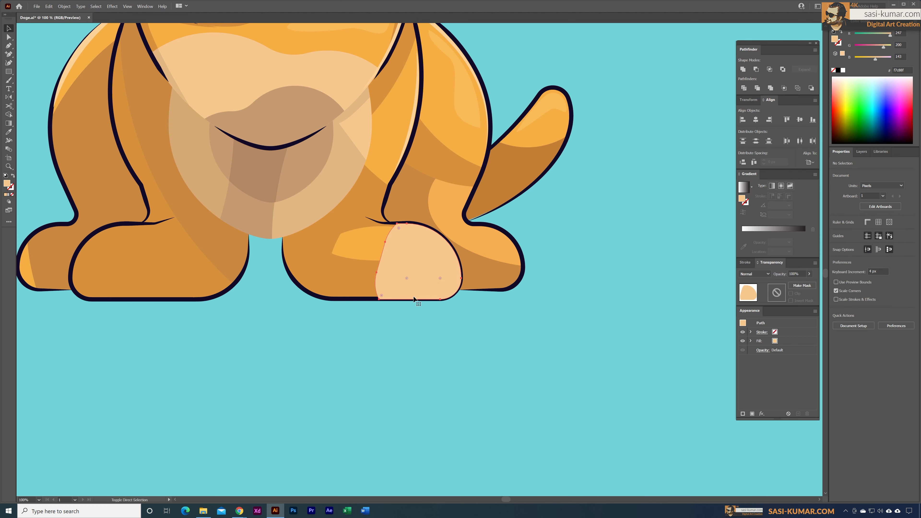
pyautogui.click(417, 278)
pyautogui.keyDown('shift'); pyautogui.click(374, 253); pyautogui.keyUp('shift')
pyautogui.click(770, 69)
pyautogui.click(565, 231)
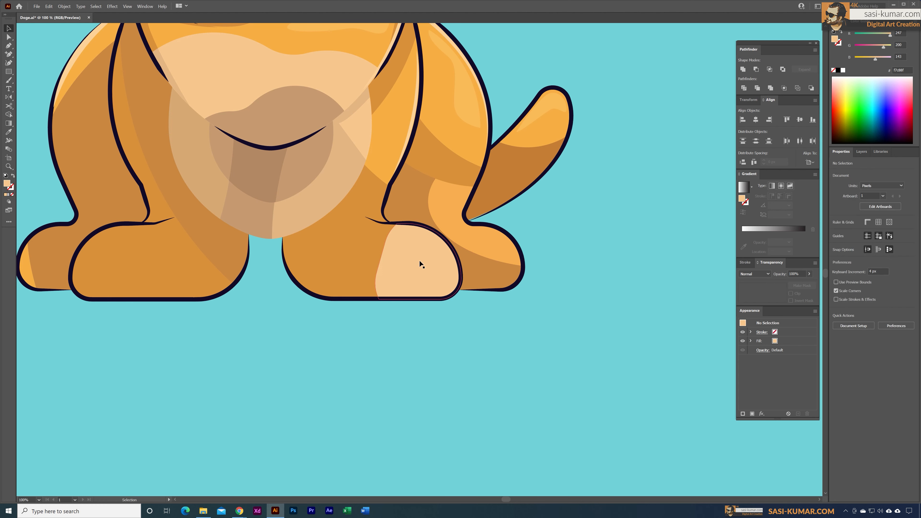
# Restore the right front paw's orange highlight and recolor the piece overlapping the toe cap a very pale cream
pyautogui.press('a')
pyautogui.click(411, 249)
pyautogui.hotkey('ctrl', 'z')
pyautogui.hotkey('ctrl', 'z')
pyautogui.click(411, 251)
pyautogui.doubleClick(7, 184)
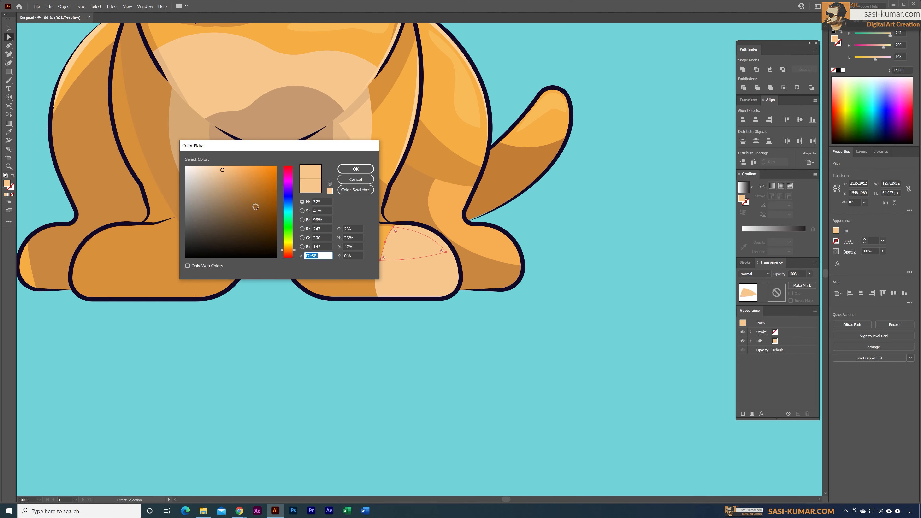
pyautogui.click(201, 167)
pyautogui.click(355, 169)
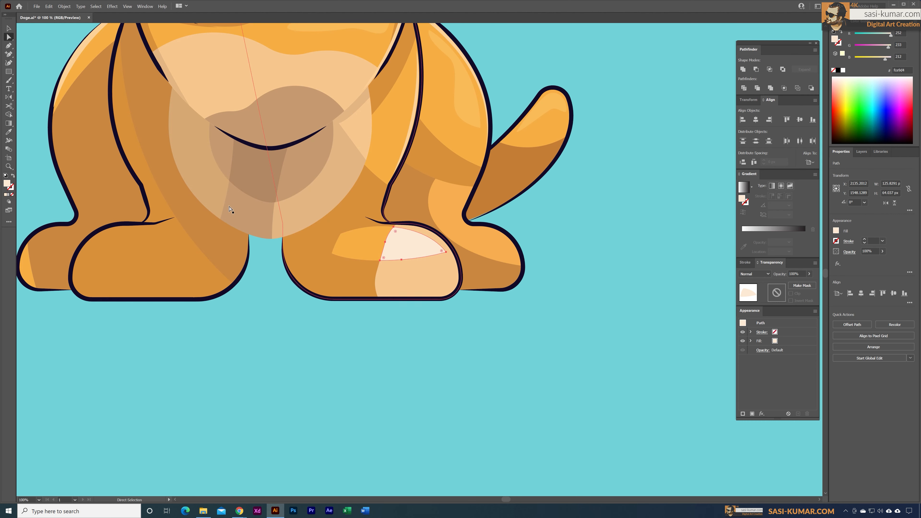
pyautogui.click(8, 28)
pyautogui.click(434, 336)
# Duplicate the peach toe cap, reflect the copy across the vertical axis and place it on the left front paw
pyautogui.moveTo(438, 343); pyautogui.dragTo(500, 344)
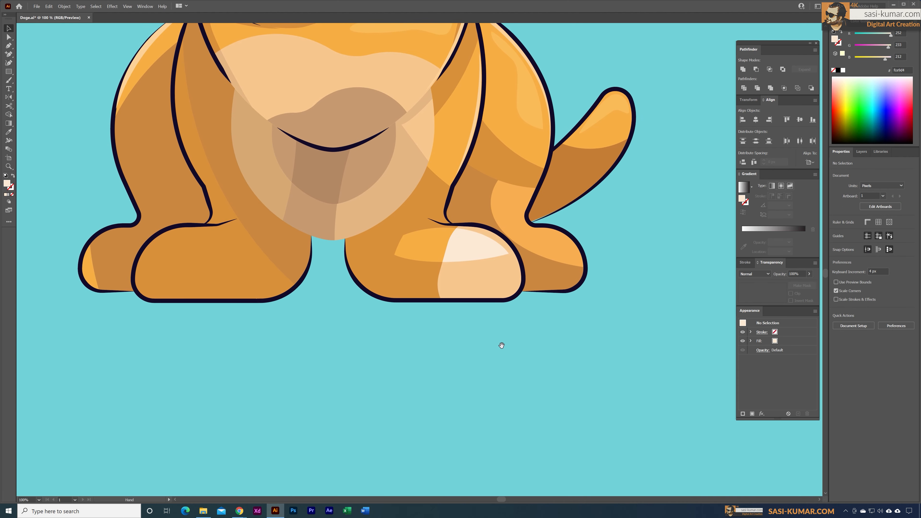
pyautogui.press('a')
pyautogui.click(485, 287)
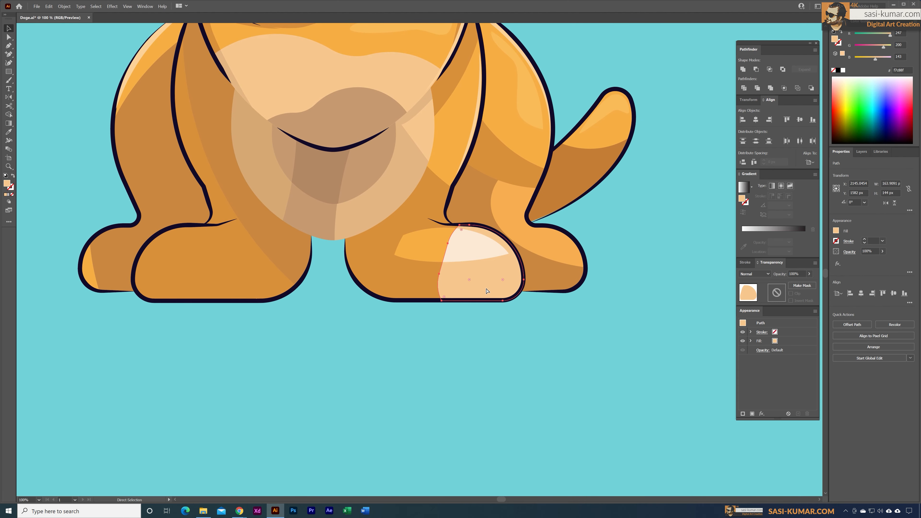
pyautogui.hotkey('ctrl', 'c')
pyautogui.press('v')
pyautogui.hotkey('ctrl', 'v')
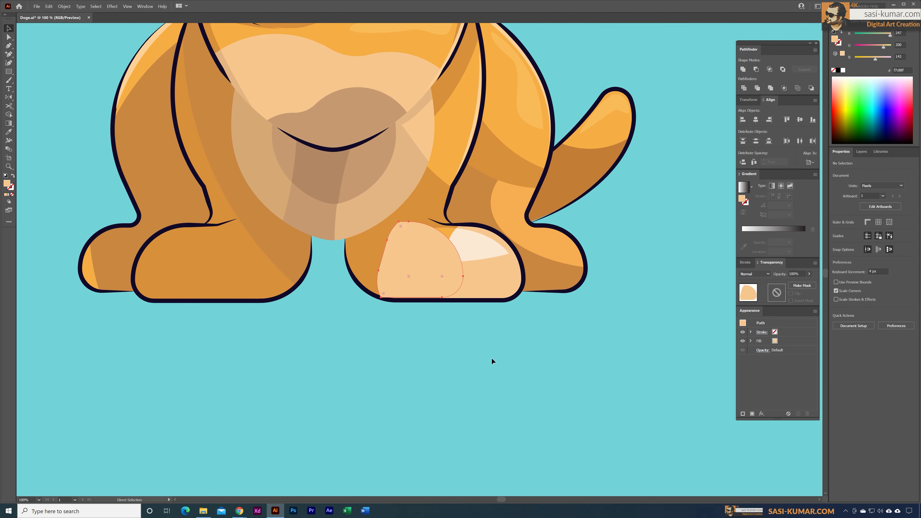
pyautogui.doubleClick(9, 97)
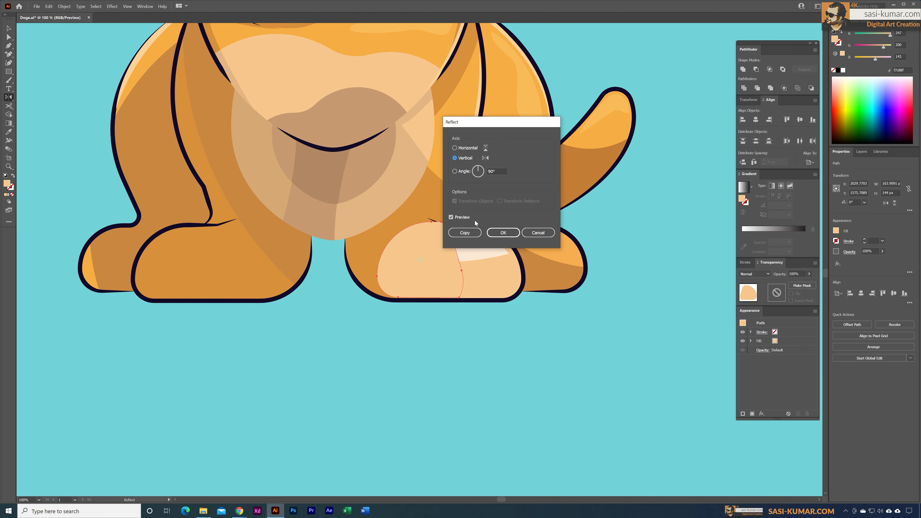
pyautogui.click(504, 235)
pyautogui.press('v')
pyautogui.moveTo(423, 253); pyautogui.dragTo(181, 255)
pyautogui.click(210, 354)
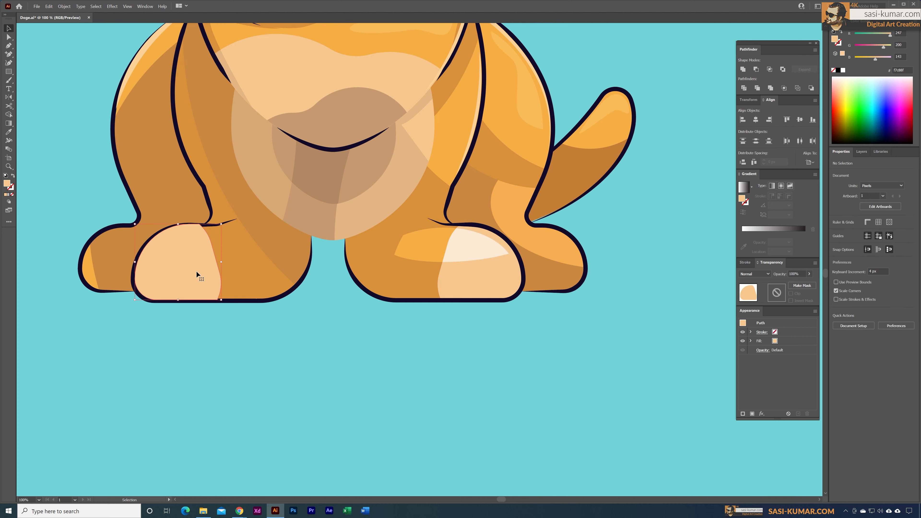
# Cut the left toe cap and paste it in place inside the left front leg group so it sits beneath the outline
pyautogui.click(196, 271)
pyautogui.hotkey('ctrl', 'x')
pyautogui.doubleClick(188, 275)
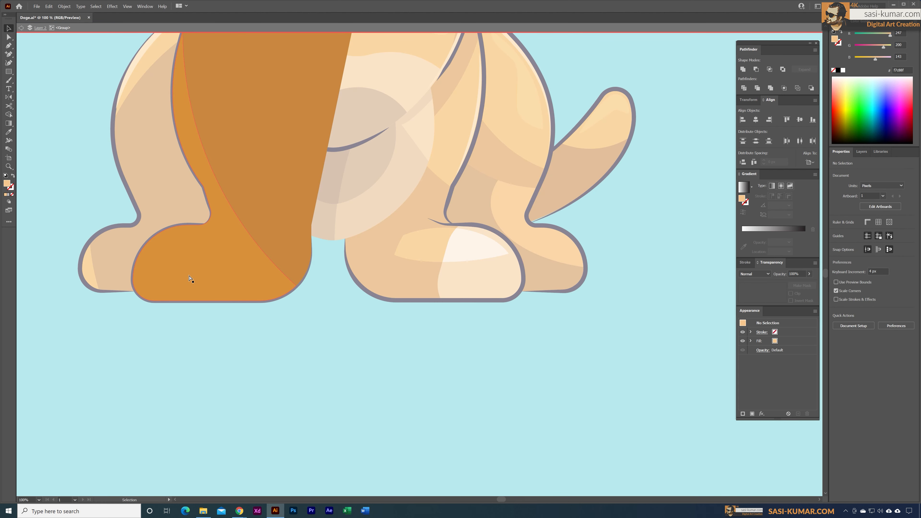
pyautogui.hotkey('ctrl', 'f')
pyautogui.doubleClick(204, 354)
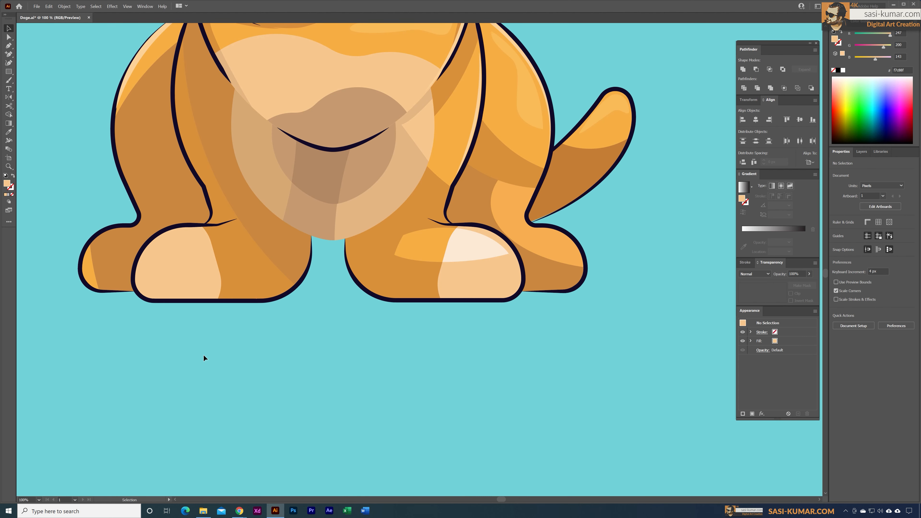
# Paste the toe cap into the right hind leg group, reflect it vertically and fit it over the hind paw at 131 px high
pyautogui.scroll(-2, 204, 354)
pyautogui.scroll(1, 337, 360)
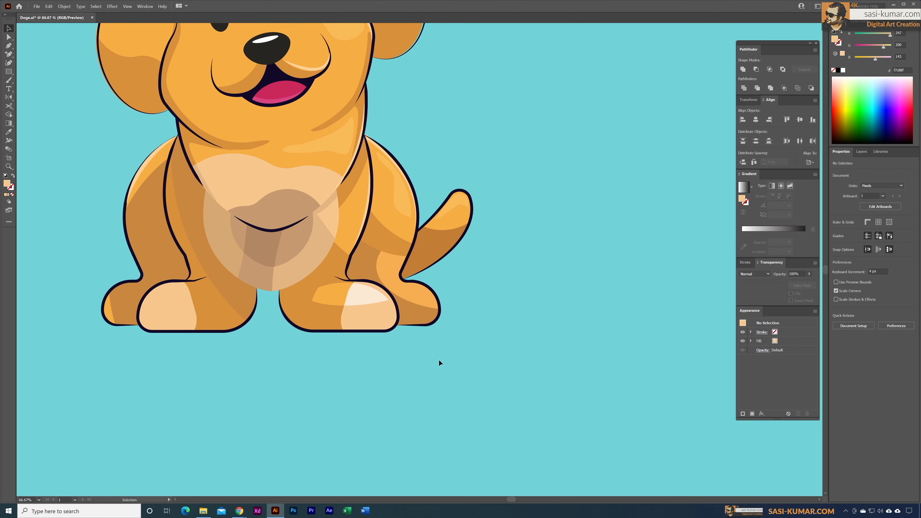
pyautogui.scroll(1, 428, 419)
pyautogui.click(422, 310)
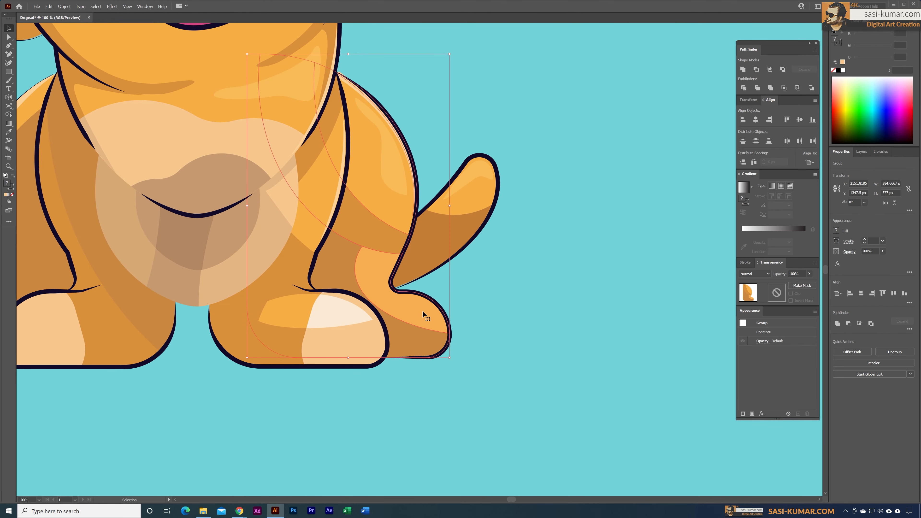
pyautogui.doubleClick(422, 310)
pyautogui.hotkey('ctrl', 'v')
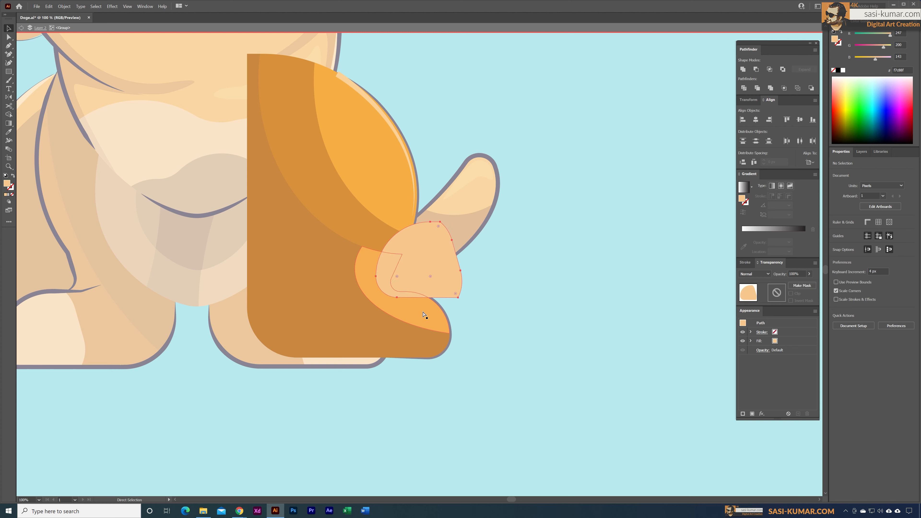
pyautogui.doubleClick(9, 97)
pyautogui.click(504, 234)
pyautogui.press('v')
pyautogui.moveTo(434, 282); pyautogui.dragTo(415, 293)
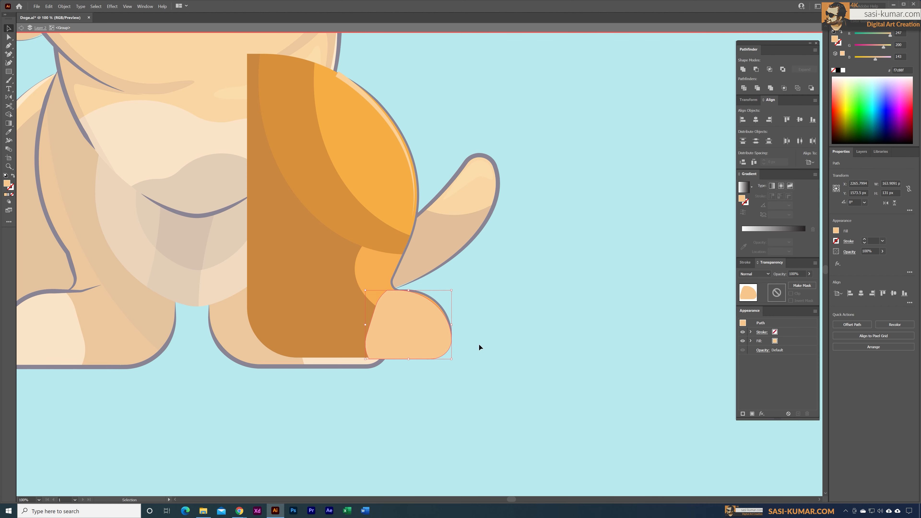
# Shift the hind toe cap's upper anchor to the right so its curve follows the paw outline
pyautogui.hotkey('ctrl', '=')
pyautogui.hotkey('ctrl', '=')
pyautogui.hotkey('ctrl', '=')
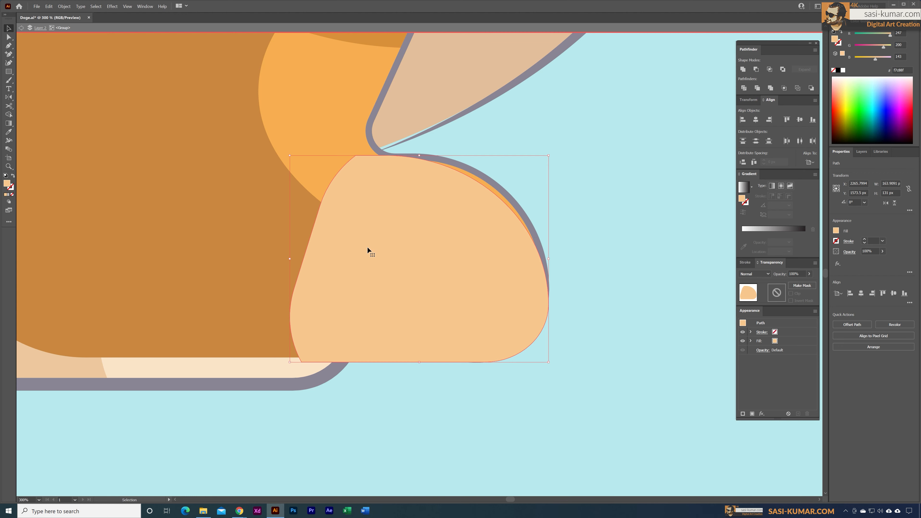
pyautogui.press('a')
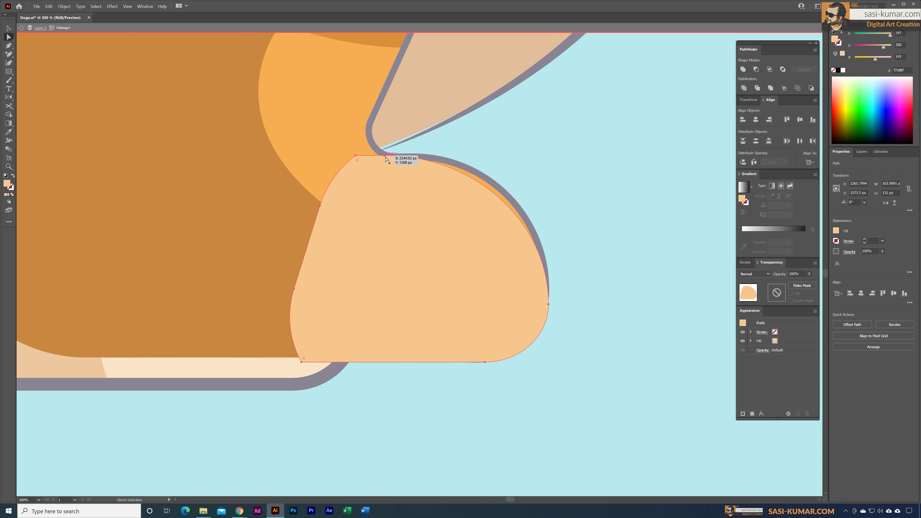
pyautogui.moveTo(385, 156); pyautogui.dragTo(397, 156)
pyautogui.click(10, 29)
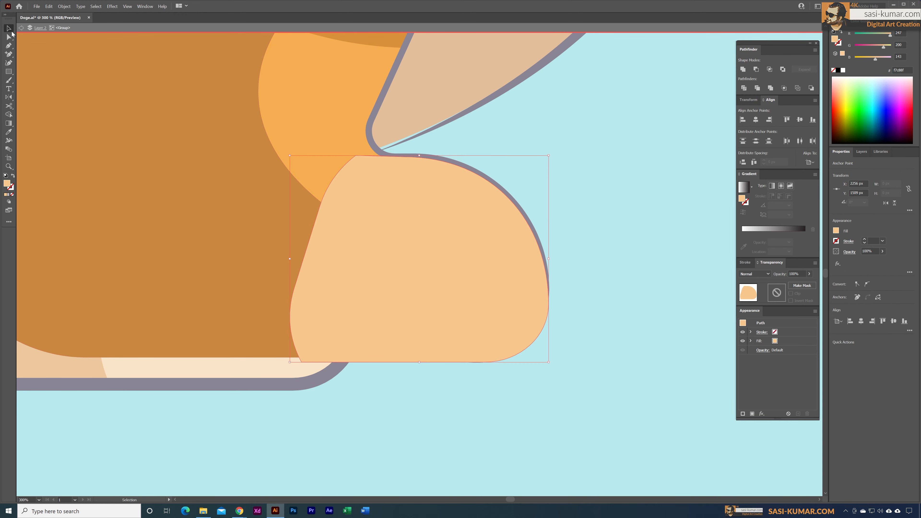
pyautogui.doubleClick(603, 151)
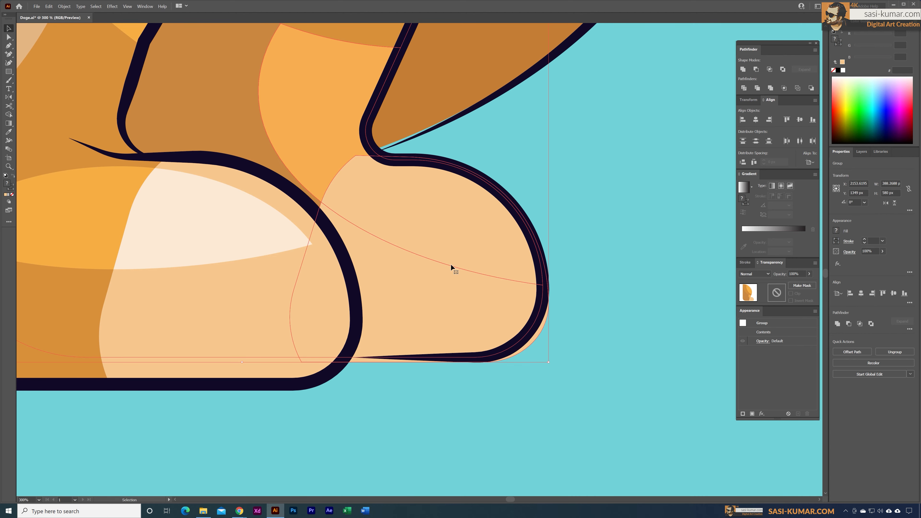
# Adjust the hind toe cap's right-side and lower-right anchors inward so the rounded end stays within the outline
pyautogui.doubleClick(450, 264)
pyautogui.press('a')
pyautogui.click(545, 304)
pyautogui.moveTo(545, 303); pyautogui.dragTo(545, 290)
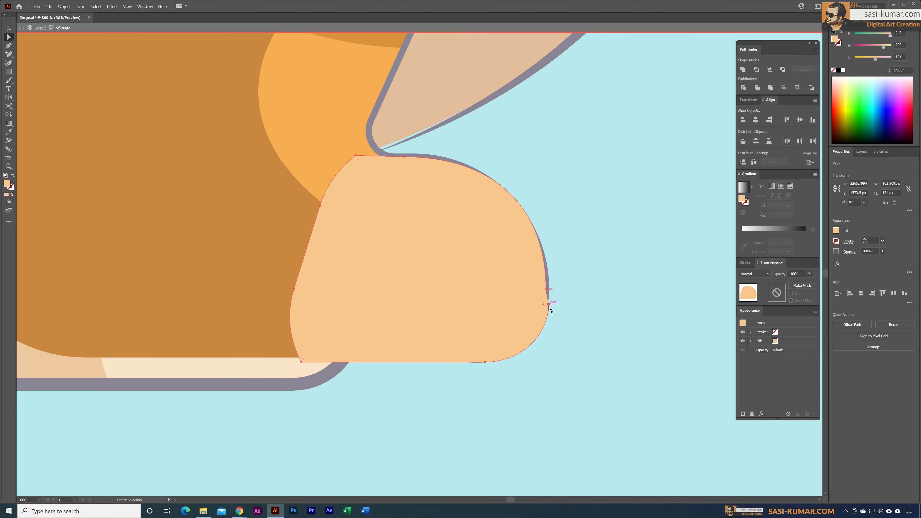
pyautogui.click(548, 304)
pyautogui.keyDown('shift'); pyautogui.click(486, 363); pyautogui.keyUp('shift')
pyautogui.press('Left')
pyautogui.press('Left')
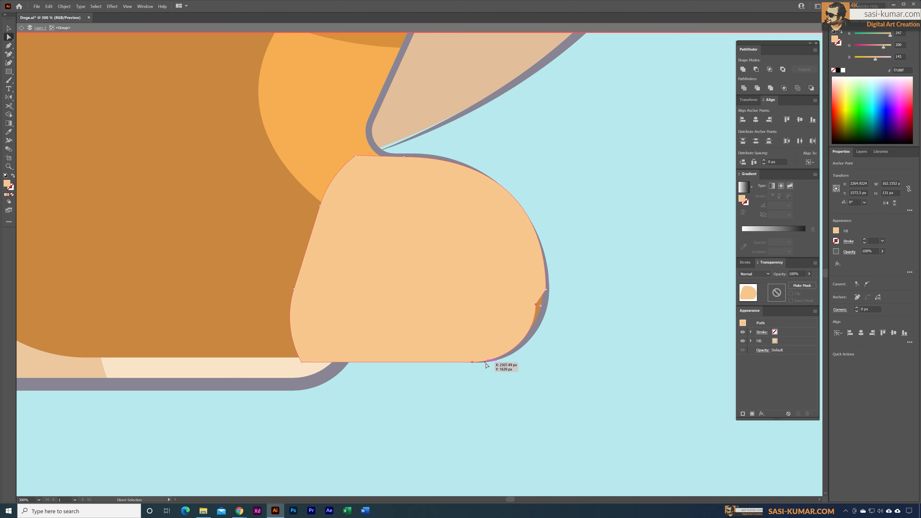
pyautogui.press('Right')
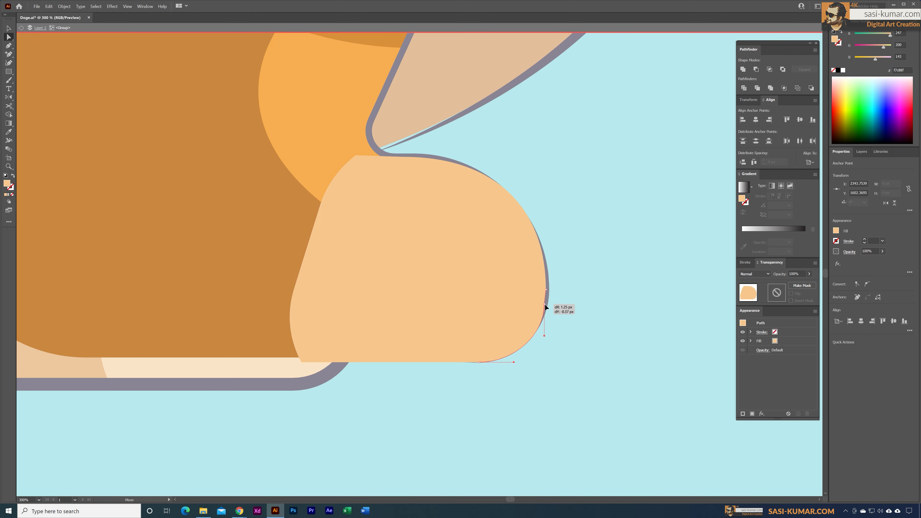
pyautogui.doubleClick(560, 232)
# Adjust the hind toe cap's lower-left anchor so its bottom edge stays within the paw outline
pyautogui.click(443, 313)
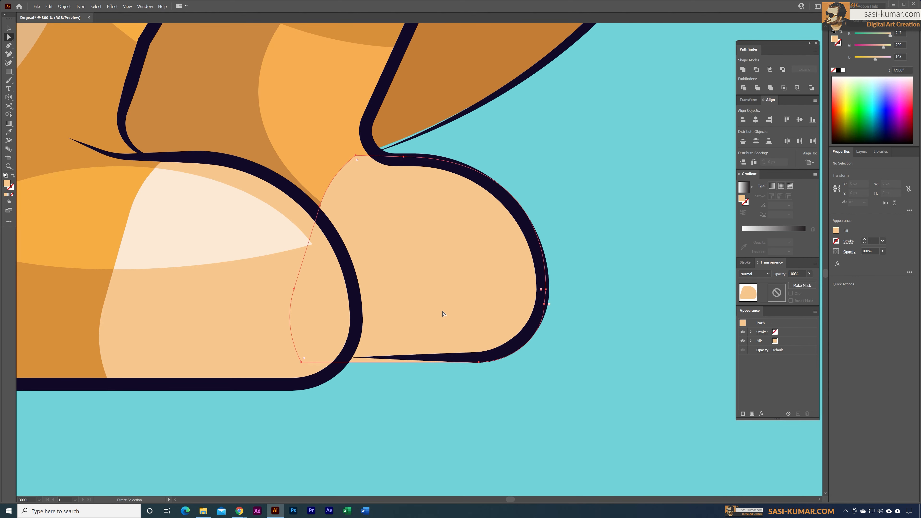
pyautogui.click(302, 362)
pyautogui.click(553, 386)
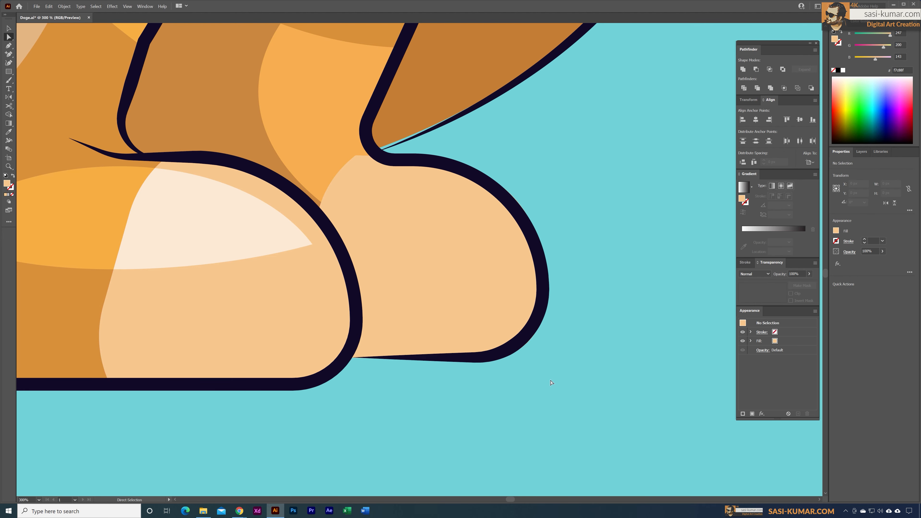
# Isolate the right hind leg group and divide its toe cap along the curved colour boundary crossing the paw
pyautogui.scroll(-6, 512, 381)
pyautogui.scroll(3, 508, 372)
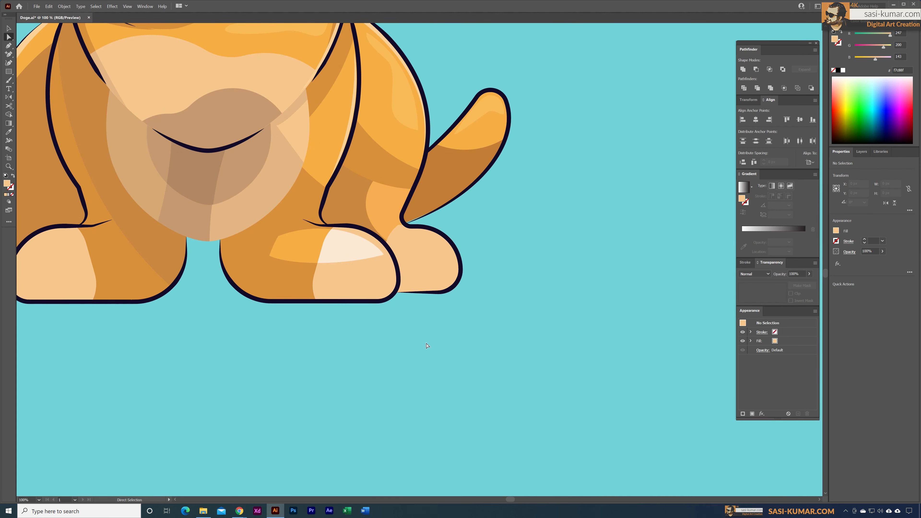
pyautogui.moveTo(464, 334); pyautogui.dragTo(488, 349)
pyautogui.click(9, 28)
pyautogui.doubleClick(454, 266)
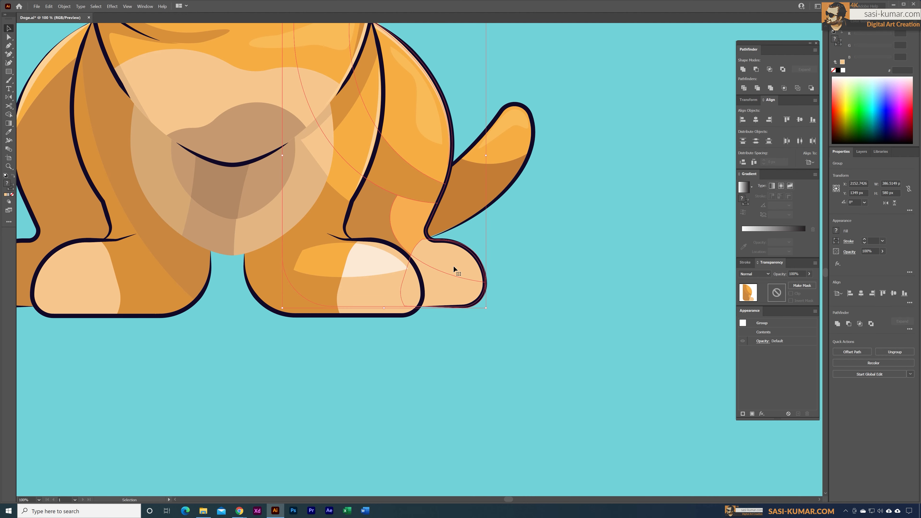
pyautogui.keyDown('shift'); pyautogui.click(374, 274); pyautogui.keyUp('shift')
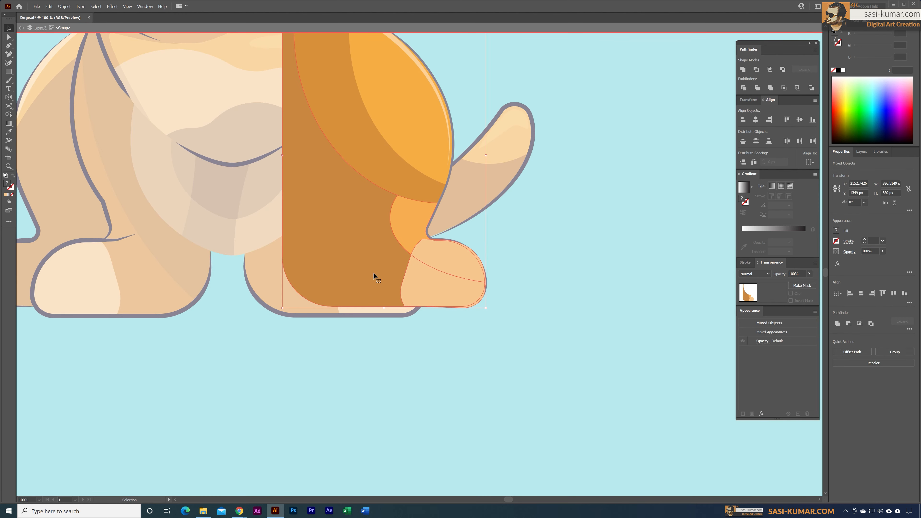
pyautogui.doubleClick(532, 221)
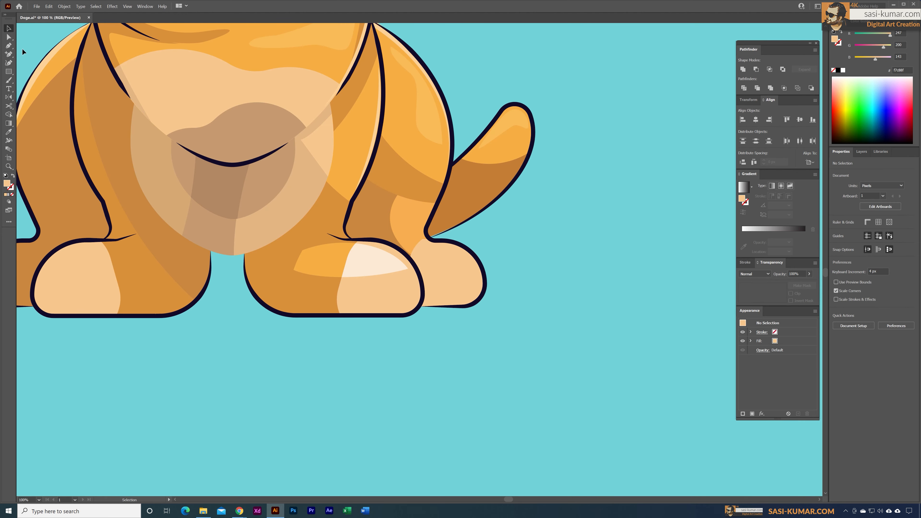
# Fill the upper piece of the right hind toe cap with the pale cream sampled from the front toe cap highlight
pyautogui.press('a')
pyautogui.click(457, 258)
pyautogui.press('i')
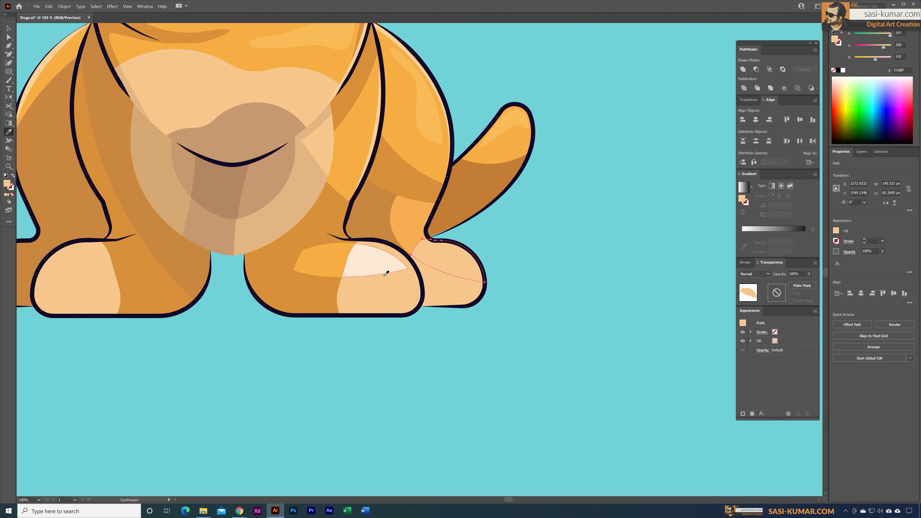
pyautogui.click(377, 264)
pyautogui.click(8, 28)
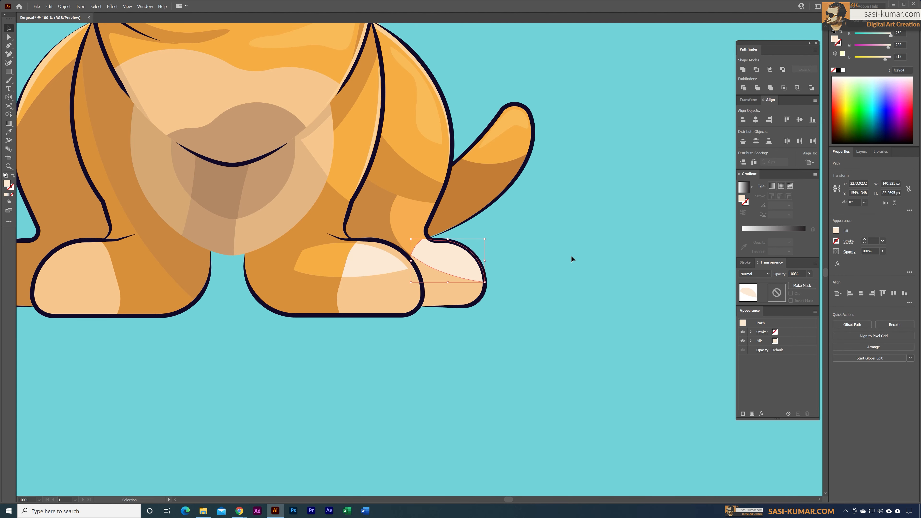
# Copy both toe cap pieces from the right hind paw and place the pasted copy beside the left hind paw
pyautogui.hscroll(-3, 598, 272)
pyautogui.doubleClick(579, 297)
pyautogui.doubleClick(538, 295)
pyautogui.click(538, 296)
pyautogui.keyDown('shift'); pyautogui.click(550, 276); pyautogui.keyUp('shift')
pyautogui.hotkey('ctrl', 'c')
pyautogui.doubleClick(533, 334)
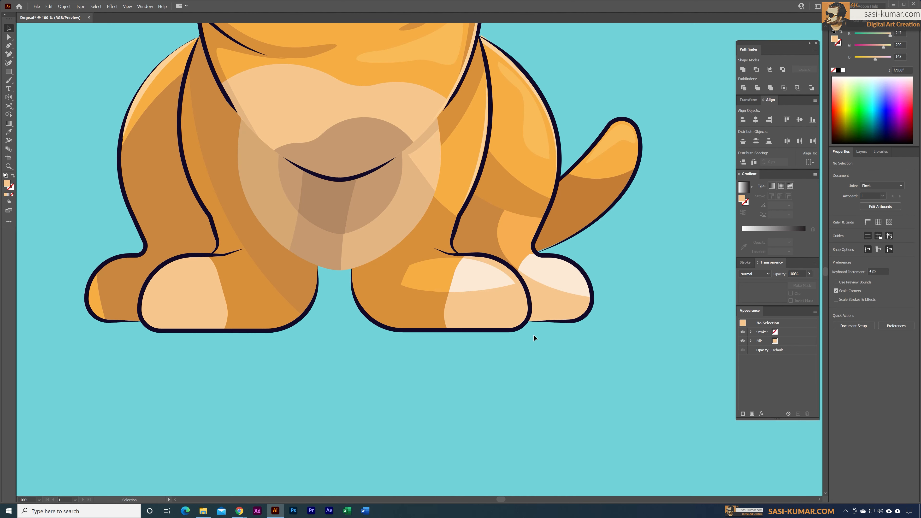
pyautogui.hotkey('ctrl', 'v')
pyautogui.press('space')
pyautogui.moveTo(437, 259); pyautogui.dragTo(209, 281)
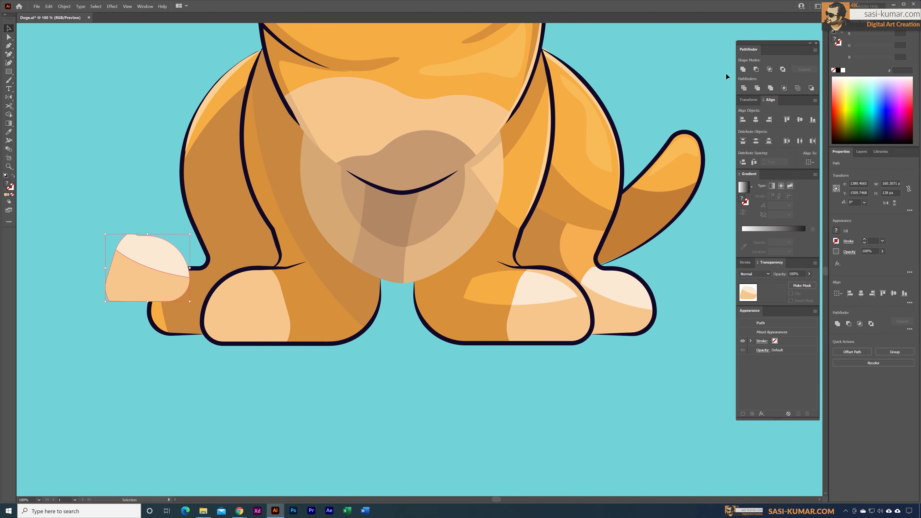
# Unite the two copied toe cap pieces into one shape and reflect it horizontally across a vertical axis
pyautogui.click(744, 69)
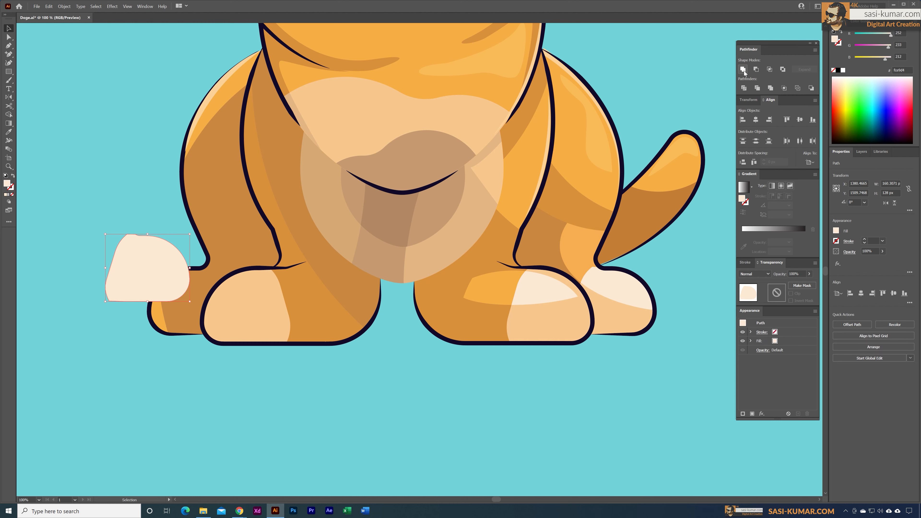
pyautogui.doubleClick(9, 97)
pyautogui.click(510, 234)
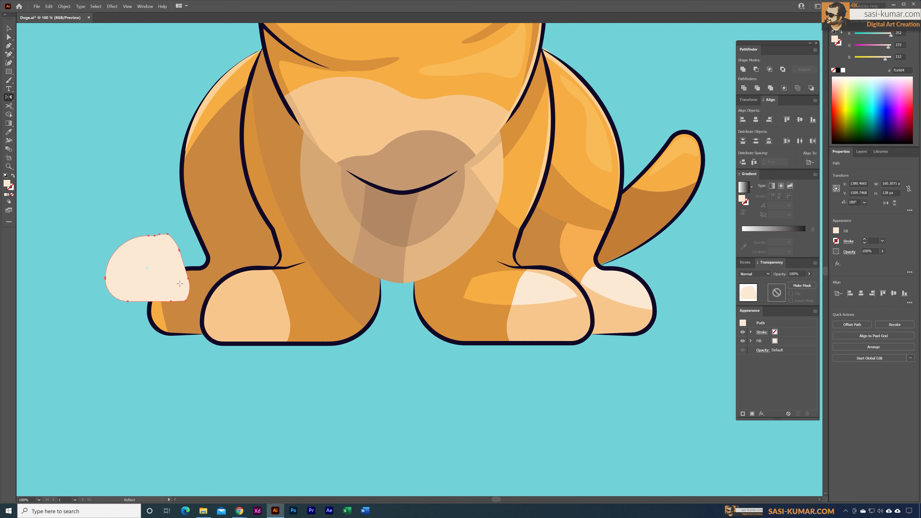
# Fit the mirrored toe cap over the left hind paw and move it into the left hind leg group
pyautogui.press('v')
pyautogui.moveTo(155, 261); pyautogui.dragTo(198, 291)
pyautogui.click(201, 311)
pyautogui.hotkey('ctrl', 'x')
pyautogui.click(190, 307)
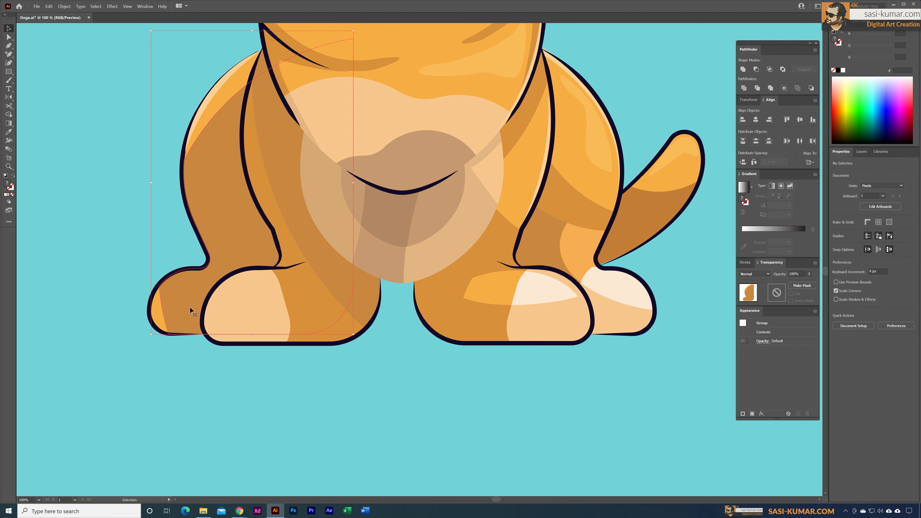
pyautogui.doubleClick(190, 307)
pyautogui.hotkey('ctrl', 'b')
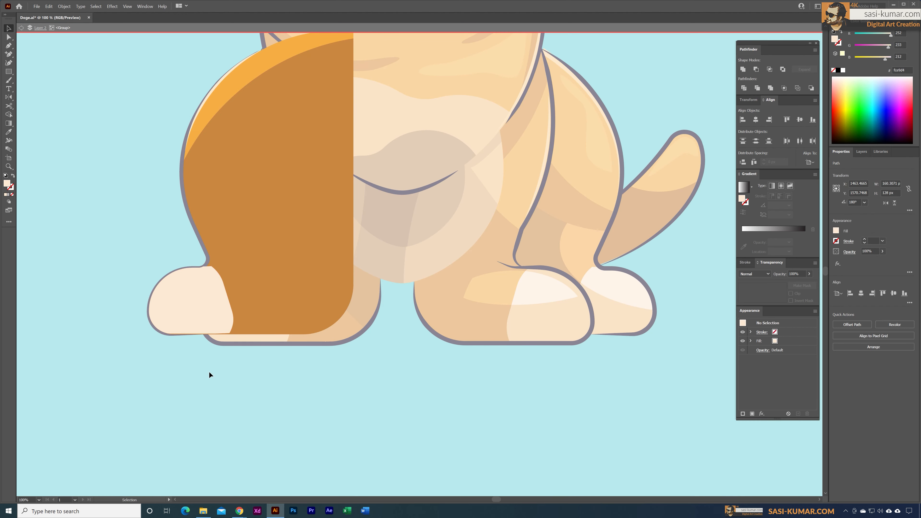
pyautogui.doubleClick(209, 372)
# Divide the left hind toe cap with a front copy of the leg's brown shading shape and delete the surplus shading outside the paw
pyautogui.doubleClick(189, 302)
pyautogui.click(238, 284)
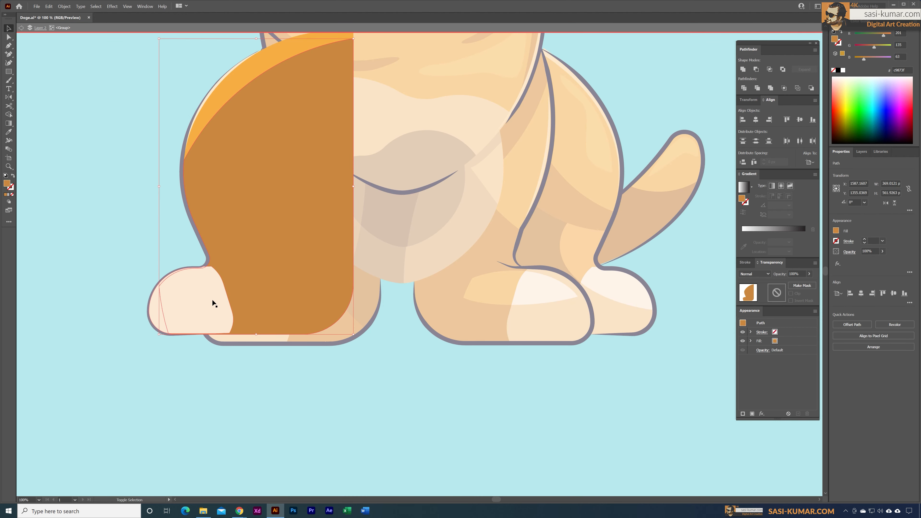
pyautogui.press('a')
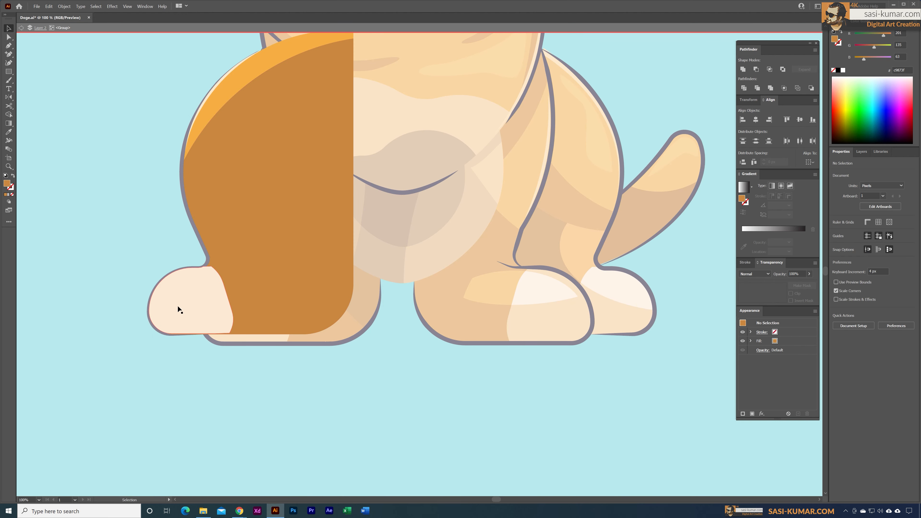
pyautogui.hotkey('ctrl', 'c')
pyautogui.click(246, 374)
pyautogui.hotkey('ctrl', 'f')
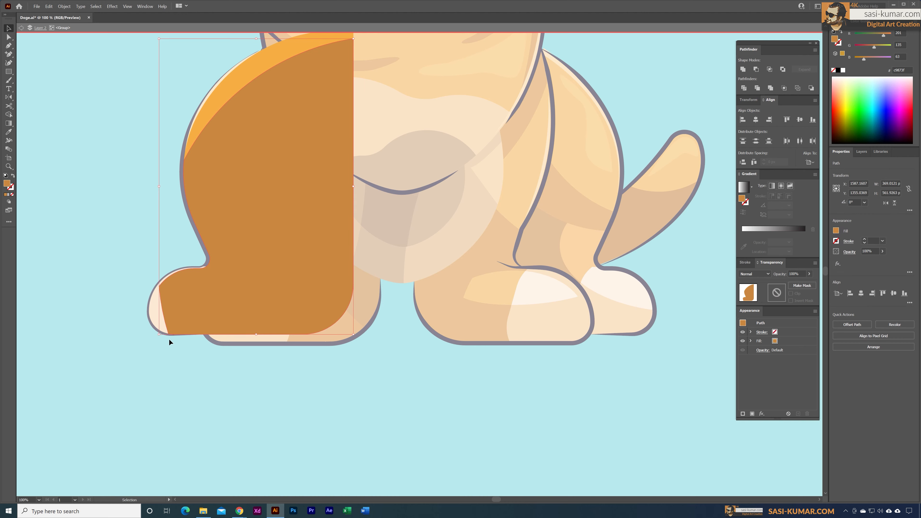
pyautogui.keyDown('shift'); pyautogui.click(159, 317); pyautogui.keyUp('shift')
pyautogui.click(744, 90)
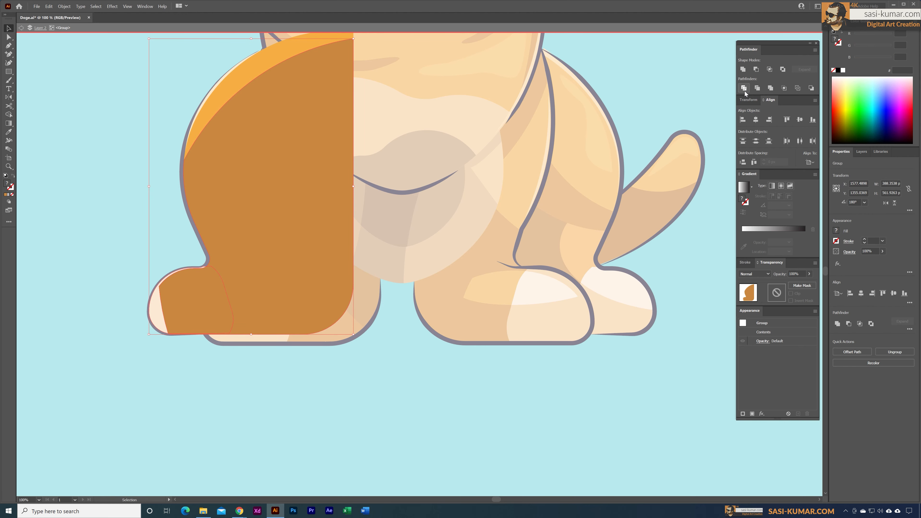
pyautogui.doubleClick(244, 194)
pyautogui.press('Delete')
pyautogui.doubleClick(66, 197)
# Fill the shaded piece of the left hind toe cap with the light peach sampled from the right front toe cap
pyautogui.click(177, 305)
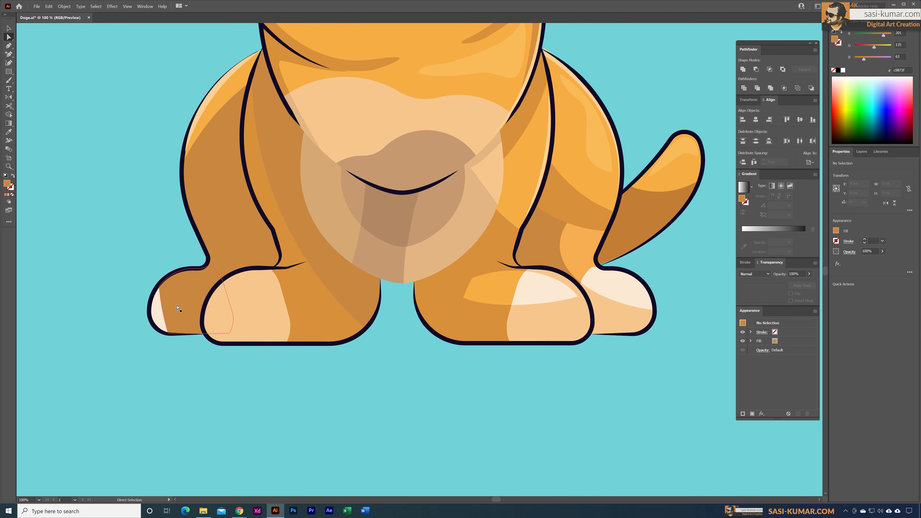
pyautogui.press('i')
pyautogui.click(567, 326)
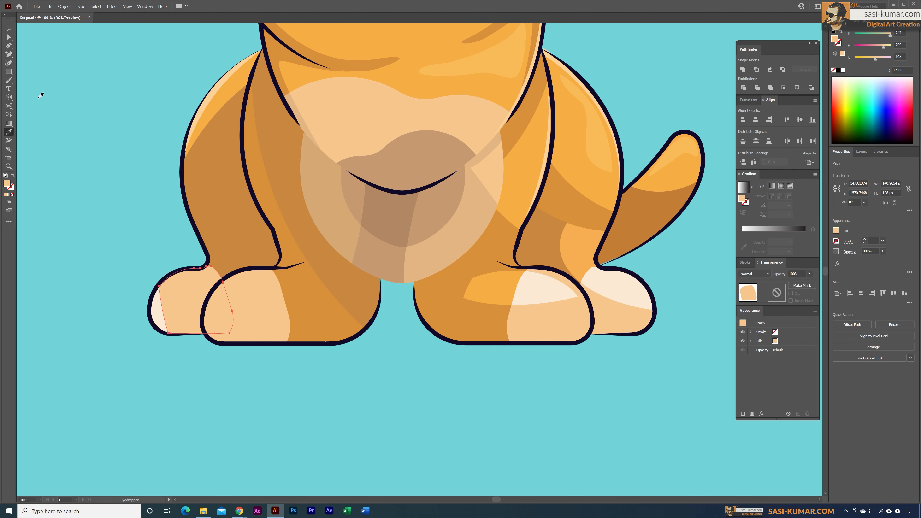
pyautogui.click(9, 28)
pyautogui.click(87, 78)
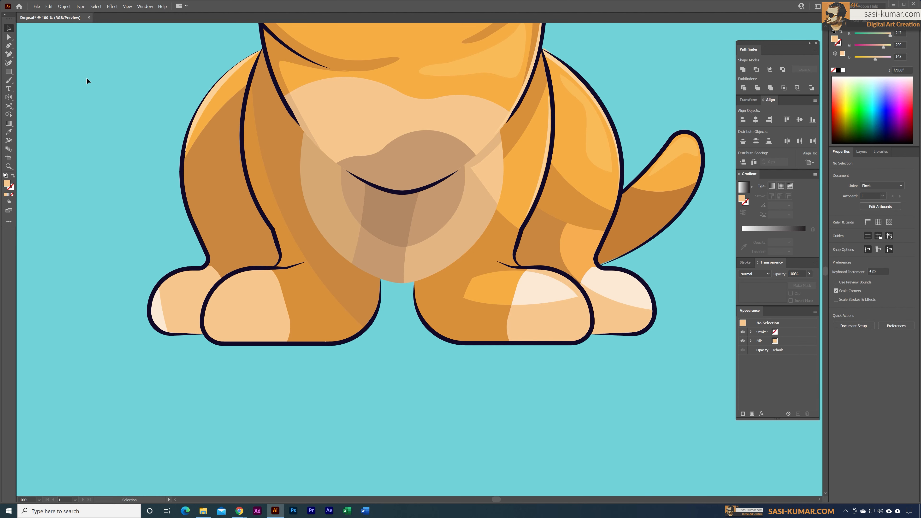
pyautogui.hotkey('ctrl', '-')
pyautogui.hotkey('ctrl', '-')
pyautogui.hotkey('ctrl', '-')
pyautogui.moveTo(530, 180); pyautogui.dragTo(467, 245)
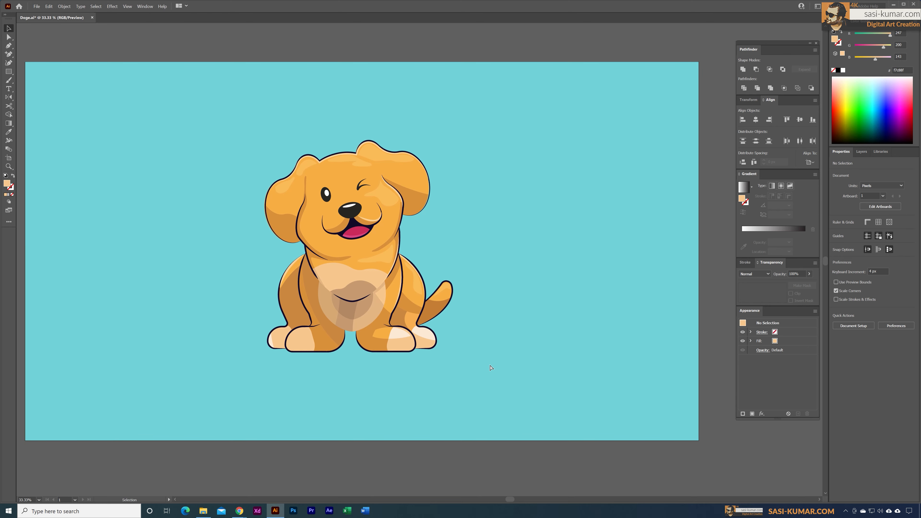
# Fill the orange area of the tail tip with the light peach sampled from the right hind toe cap
pyautogui.hotkey('ctrl', '+')
pyautogui.hotkey('ctrl', '+')
pyautogui.hotkey('ctrl', '+')
pyautogui.moveTo(485, 431); pyautogui.dragTo(444, 297)
pyautogui.click(429, 263)
pyautogui.click(531, 352)
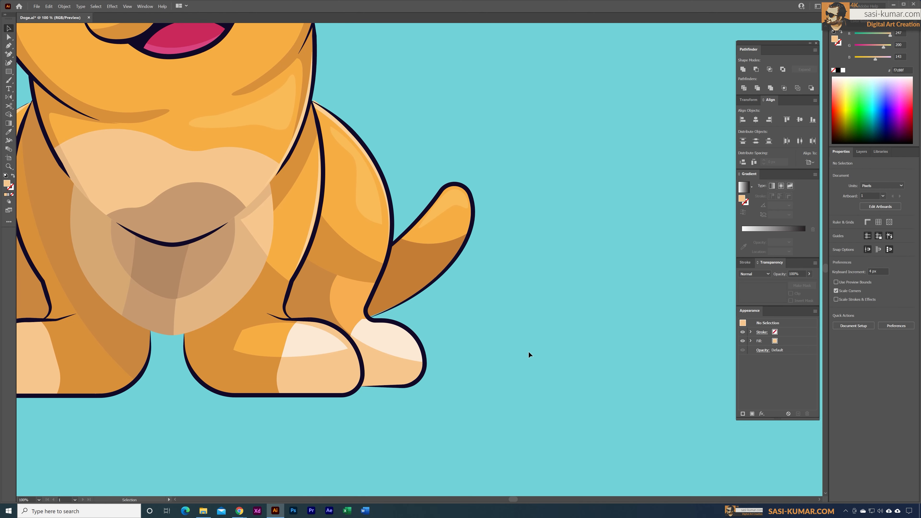
pyautogui.press('a')
pyautogui.click(446, 217)
pyautogui.click(513, 232)
pyautogui.click(428, 228)
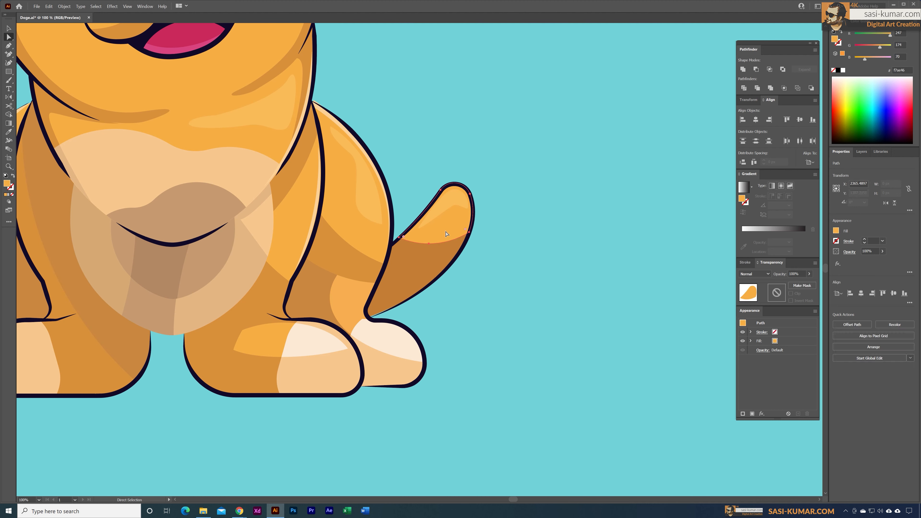
pyautogui.press('i')
pyautogui.click(391, 381)
pyautogui.press('a')
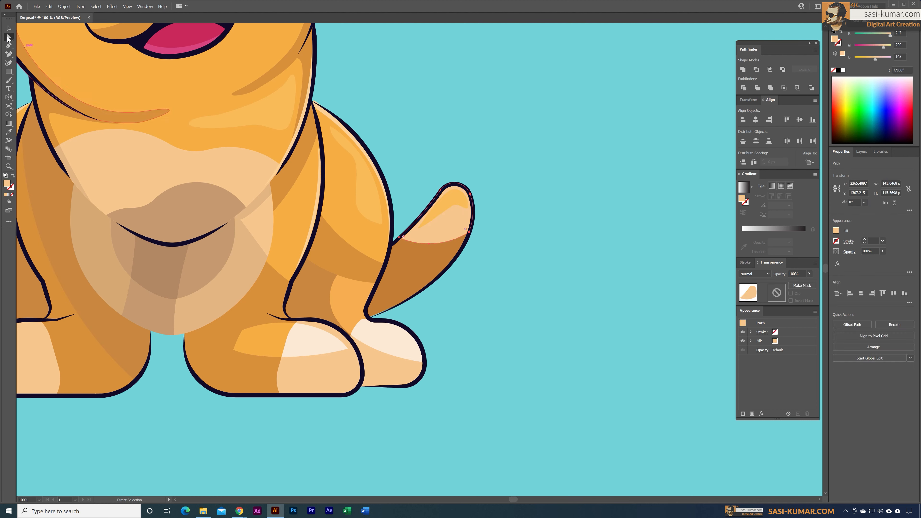
# Fill the tail tip's highlight with the pale cream sampled from the right hind toe cap
pyautogui.click(442, 205)
pyautogui.press('i')
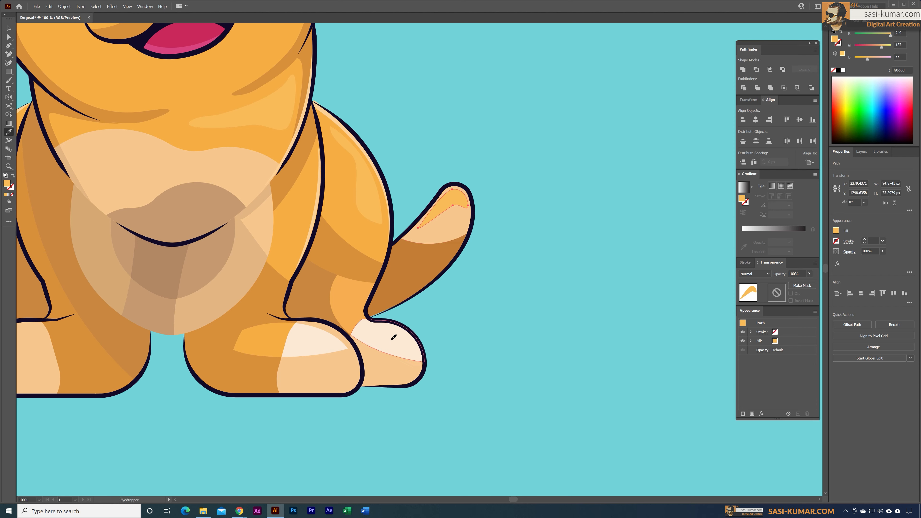
pyautogui.click(392, 337)
pyautogui.click(9, 29)
pyautogui.click(570, 269)
pyautogui.hotkey('ctrl', '0')
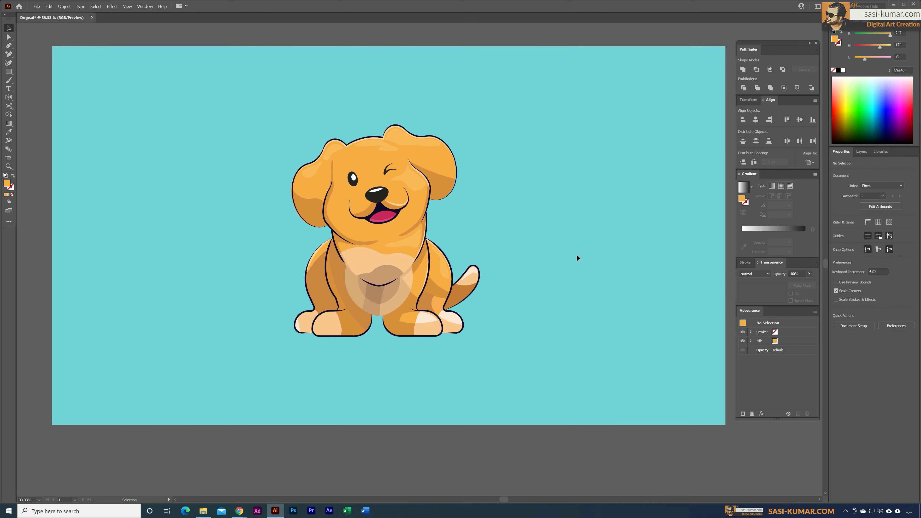
# Isolate the tail's brown shading shape and draw a curved path along its length, about 340 by 261 px
pyautogui.doubleClick(456, 299)
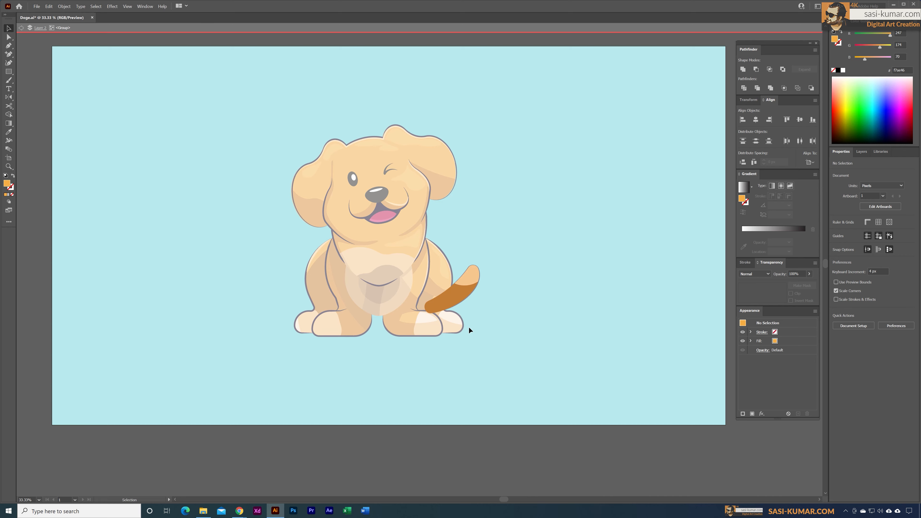
pyautogui.doubleClick(457, 302)
pyautogui.click(8, 46)
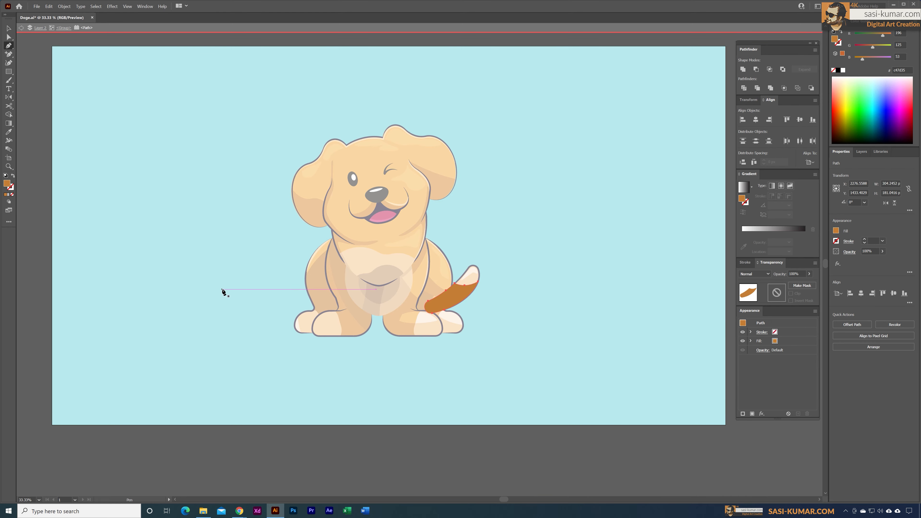
pyautogui.hotkey('ctrl', '=')
pyautogui.hotkey('ctrl', '=')
pyautogui.click(464, 204)
pyautogui.moveTo(344, 296); pyautogui.dragTo(265, 319)
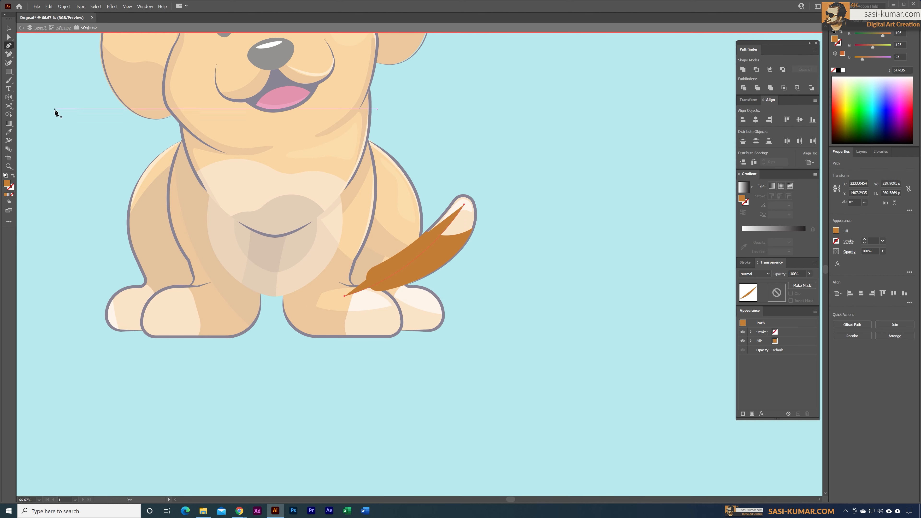
# Remove the curved path's fill and use it to divide the tail's brown shading shape
pyautogui.click(11, 31)
pyautogui.click(12, 195)
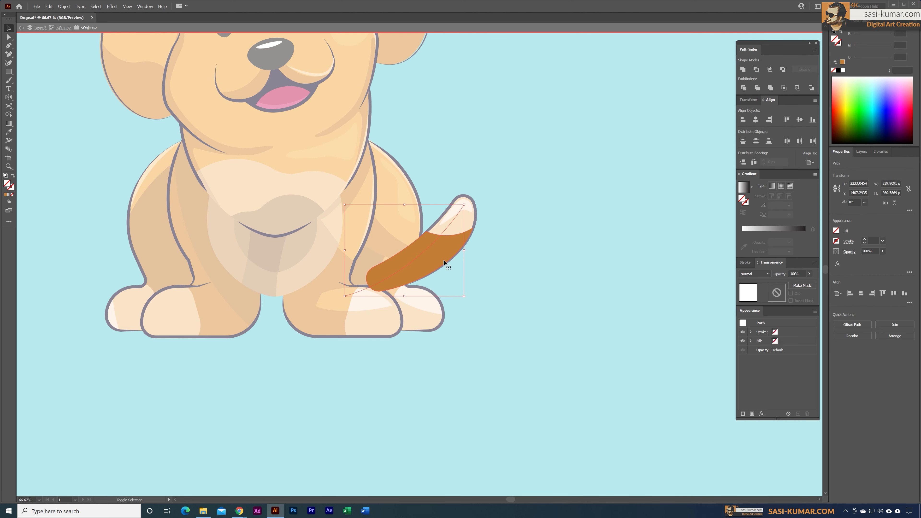
pyautogui.keyDown('shift'); pyautogui.click(443, 260); pyautogui.keyUp('shift')
pyautogui.click(744, 88)
pyautogui.doubleClick(560, 156)
# Fill the upper strip of the divided tail shading with the medium orange of the front leg
pyautogui.press('a')
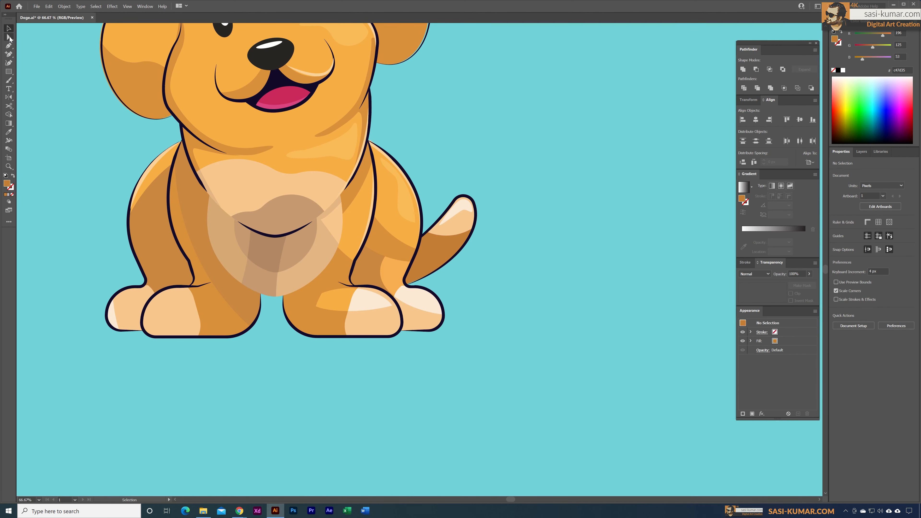
pyautogui.click(429, 247)
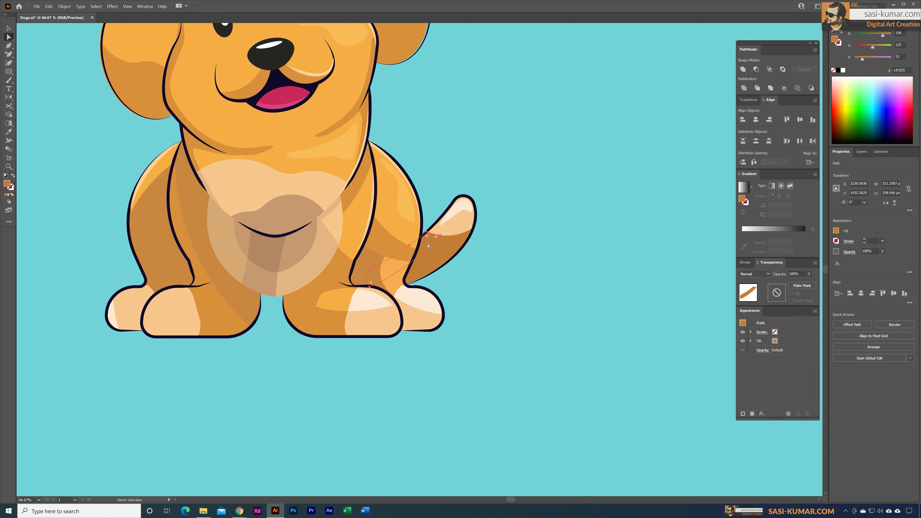
pyautogui.press('i')
pyautogui.click(336, 313)
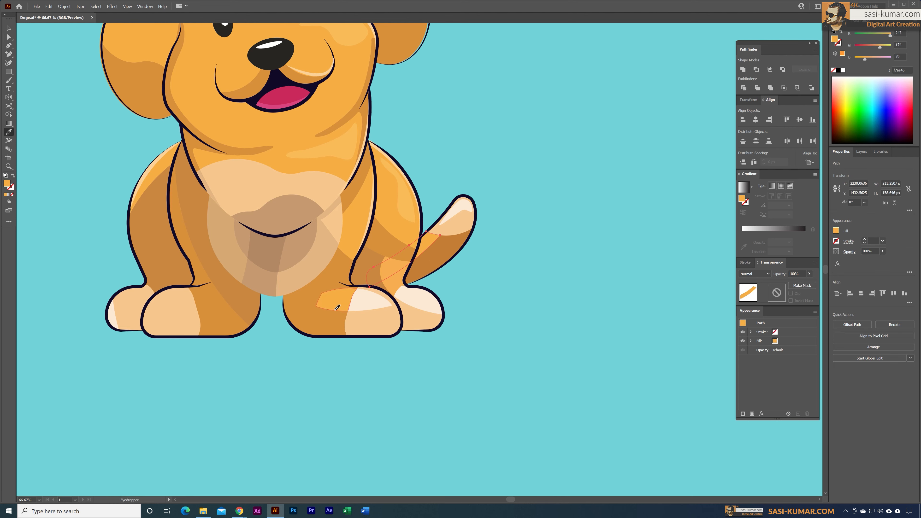
pyautogui.click(9, 29)
pyautogui.click(60, 75)
# Draw a curved path across the outer edge of the tail's brown shading inside its group, about 69 by 123 px
pyautogui.doubleClick(444, 254)
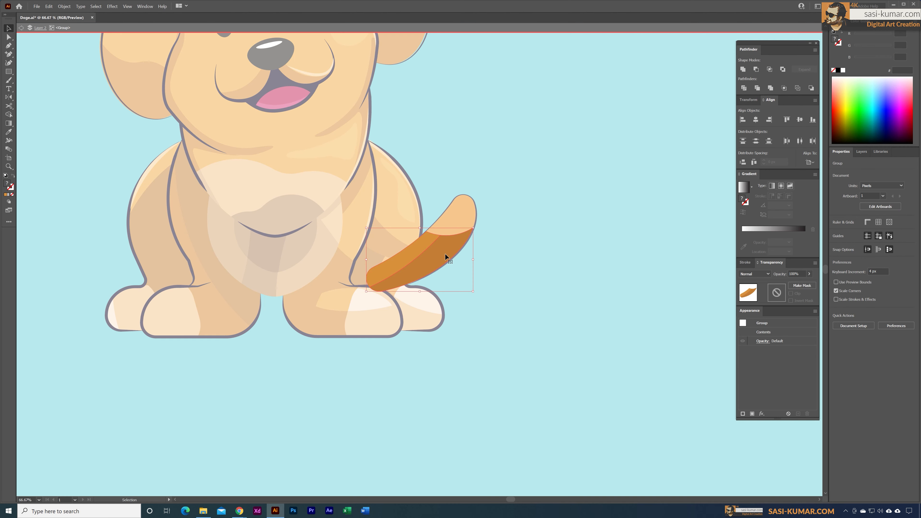
pyautogui.press('p')
pyautogui.click(457, 262)
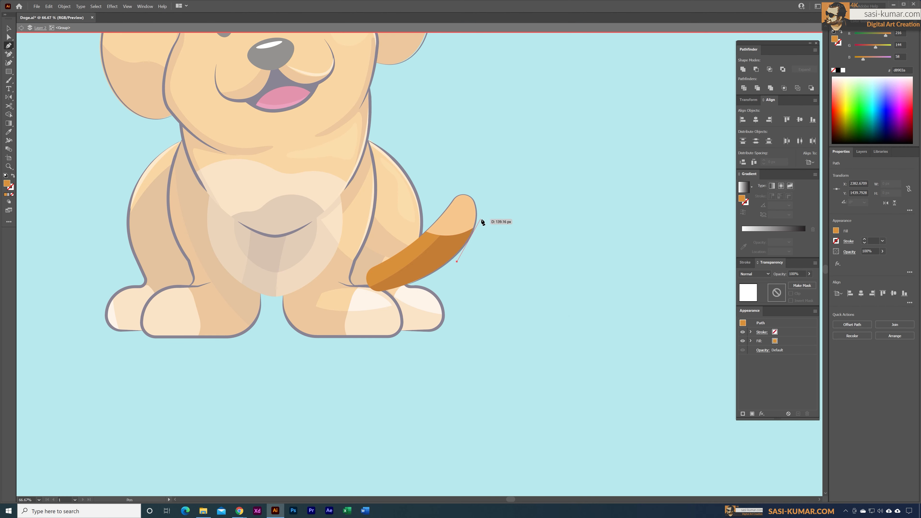
pyautogui.moveTo(481, 219); pyautogui.dragTo(508, 201)
pyautogui.click(10, 29)
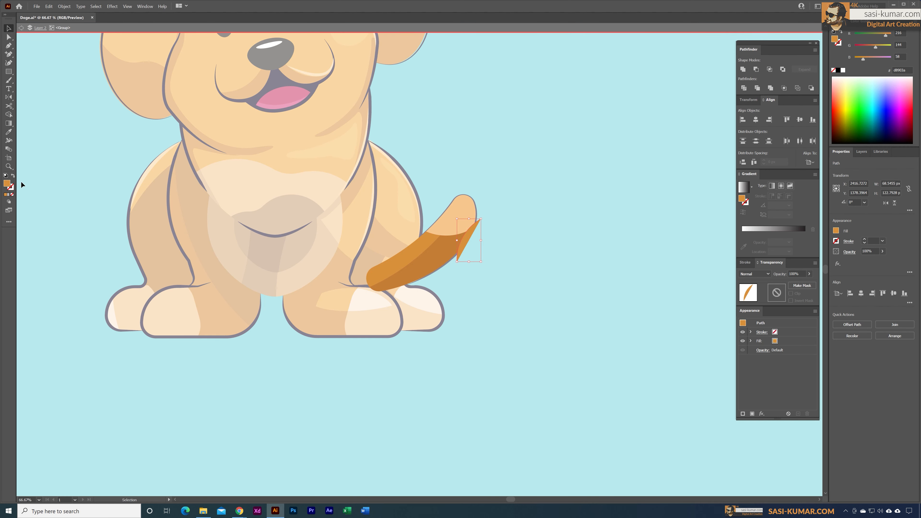
# Remove the outer-edge path's fill, use it to divide the tail's brown shading, and leave the group
pyautogui.click(12, 195)
pyautogui.keyDown('shift'); pyautogui.click(442, 257); pyautogui.keyUp('shift')
pyautogui.click(744, 88)
pyautogui.doubleClick(485, 193)
# Fill the small outer-edge sliver of the tail shading with the light orange of the front leg's highlight
pyautogui.press('a')
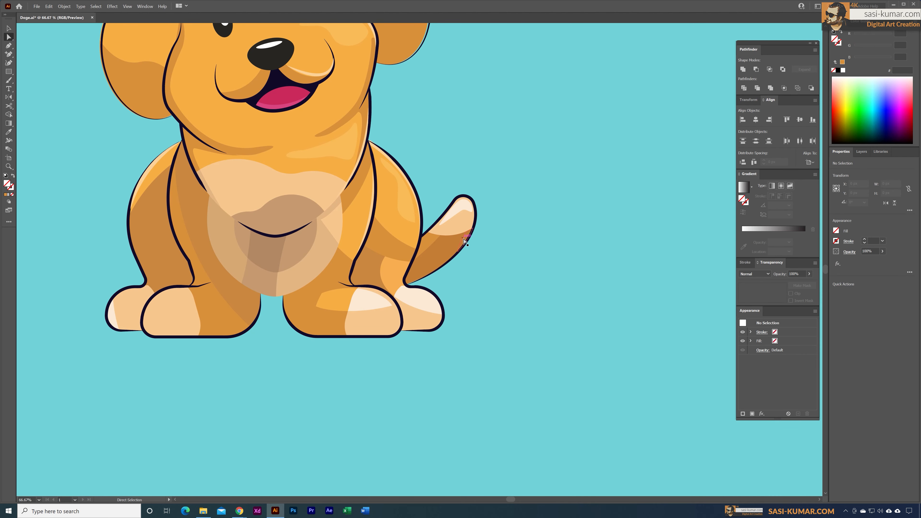
pyautogui.click(469, 239)
pyautogui.press('i')
pyautogui.click(334, 311)
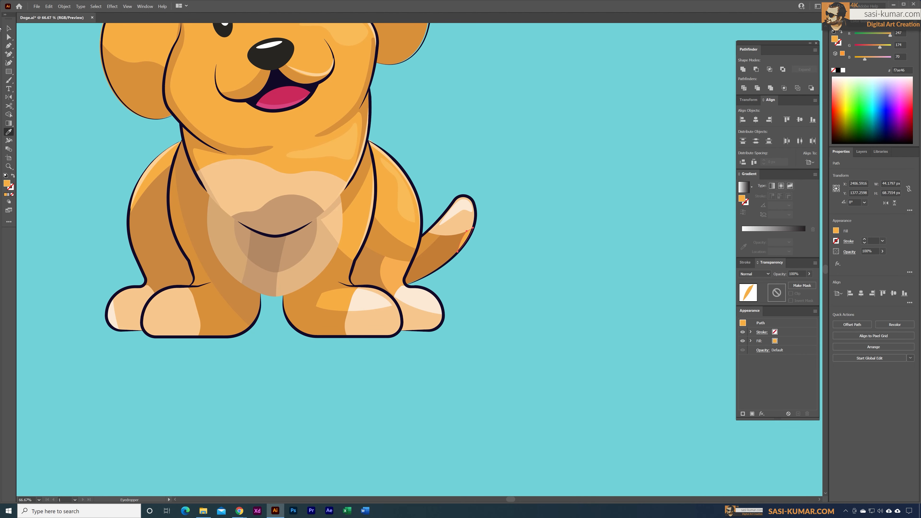
pyautogui.press('v')
pyautogui.hotkey('ctrl', 'shift', 'a')
pyautogui.click(471, 133)
pyautogui.hotkey('ctrl', '-')
pyautogui.moveTo(501, 137); pyautogui.dragTo(529, 192)
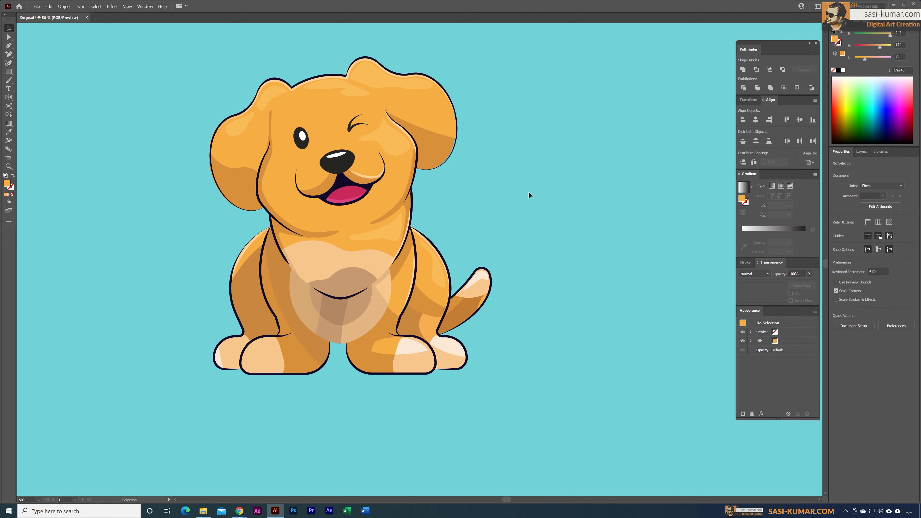
# Draw a curved toe line on the front paw on the side opposite the tail, about 109 by 48 px
pyautogui.hotkey('ctrl', '+')
pyautogui.hotkey('ctrl', '+')
pyautogui.moveTo(536, 193); pyautogui.dragTo(701, 91)
pyautogui.click(9, 45)
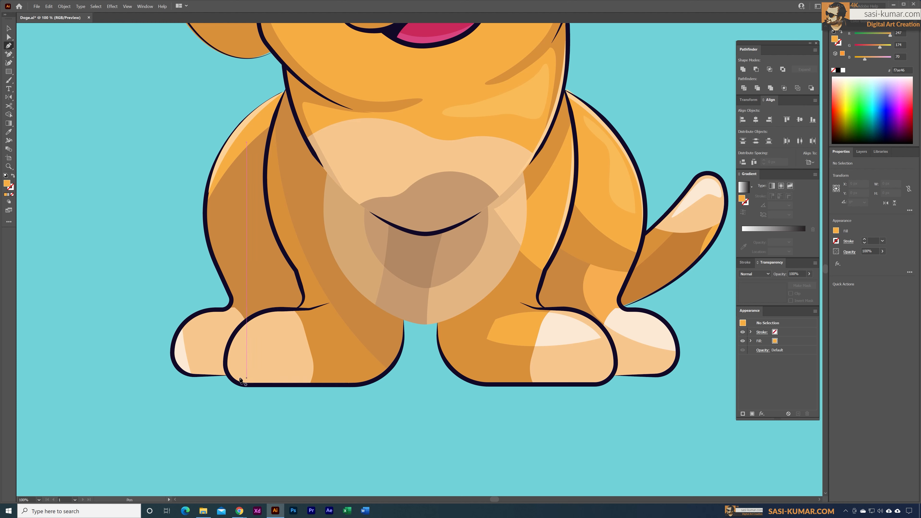
pyautogui.click(227, 363)
pyautogui.moveTo(257, 339); pyautogui.dragTo(273, 344)
pyautogui.click(284, 344)
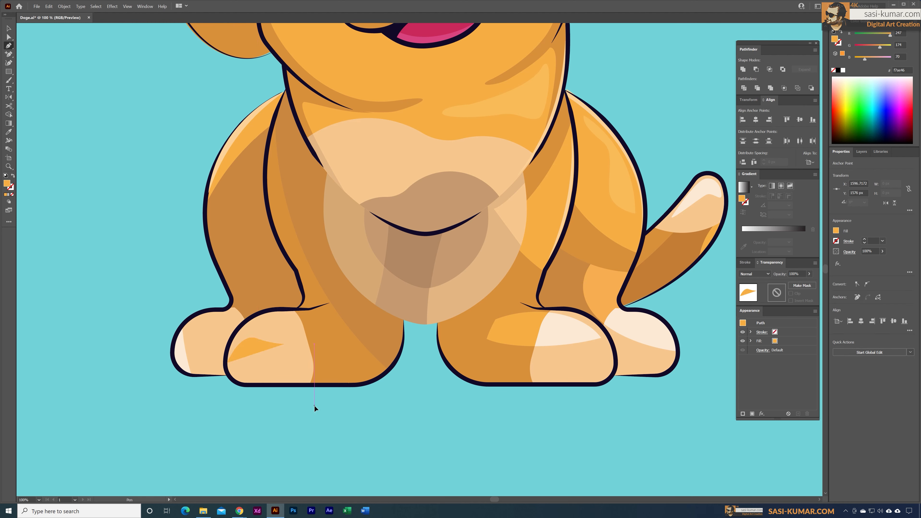
# Give the toe line the paw outline's dark 8 pt stroke without fill and nudge it against the outline
pyautogui.press('i')
pyautogui.click(250, 385)
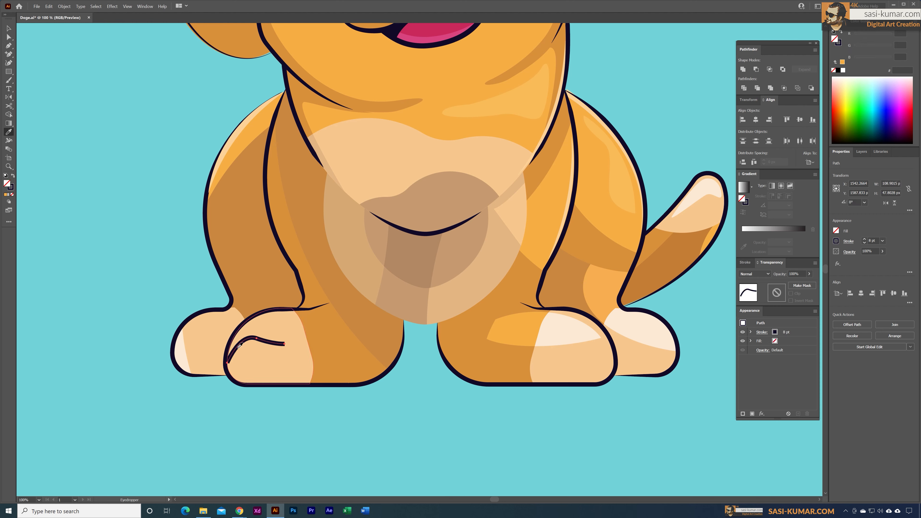
pyautogui.click(9, 37)
pyautogui.click(9, 29)
pyautogui.click(72, 118)
pyautogui.click(256, 341)
pyautogui.click(256, 340)
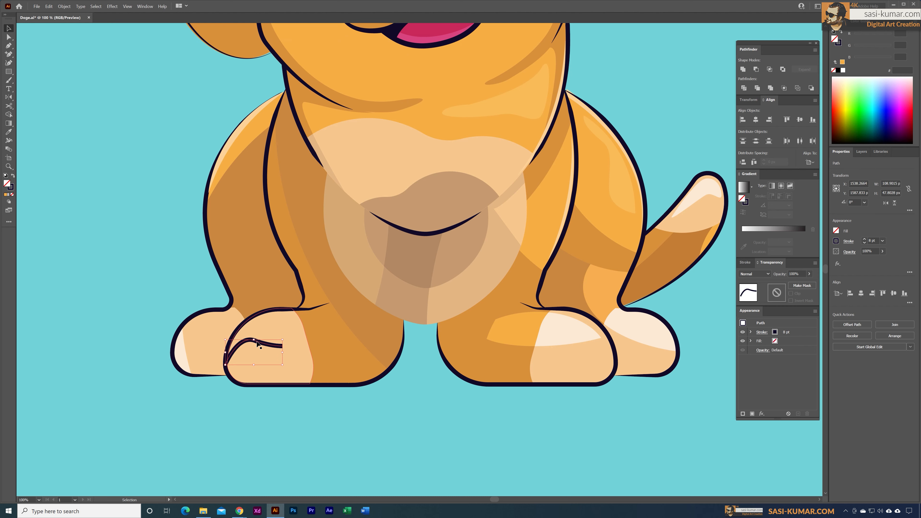
# Apply a tapered width profile to the toe line, then shrink it to about 81 by 47 px and rotate it about 12° on the paw
pyautogui.click(854, 242)
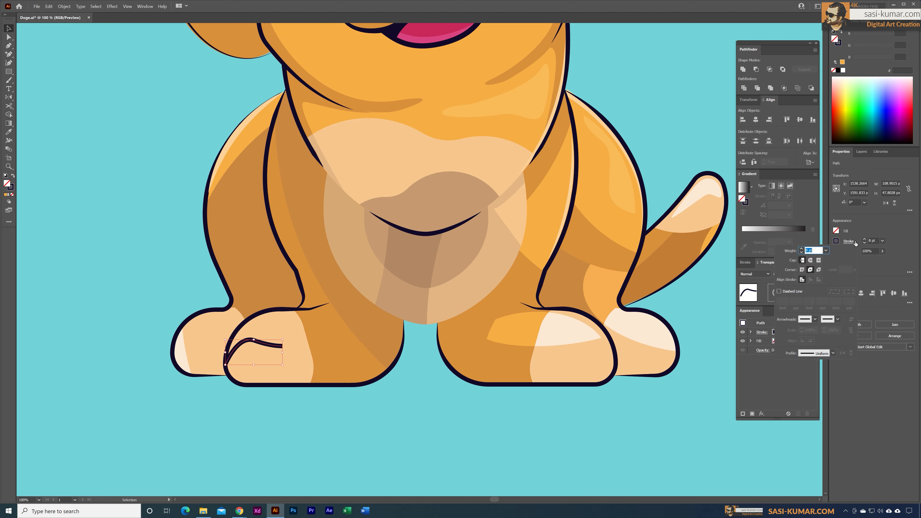
pyautogui.click(833, 353)
pyautogui.click(819, 415)
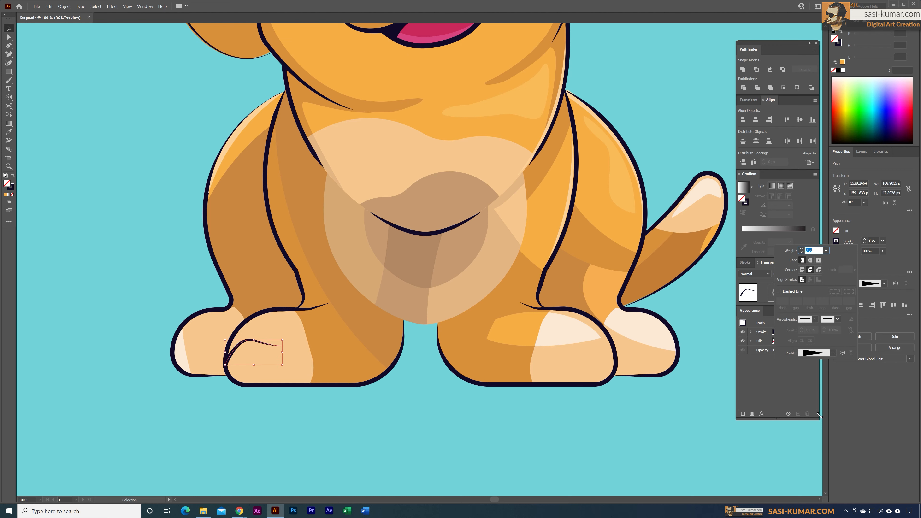
pyautogui.click(85, 107)
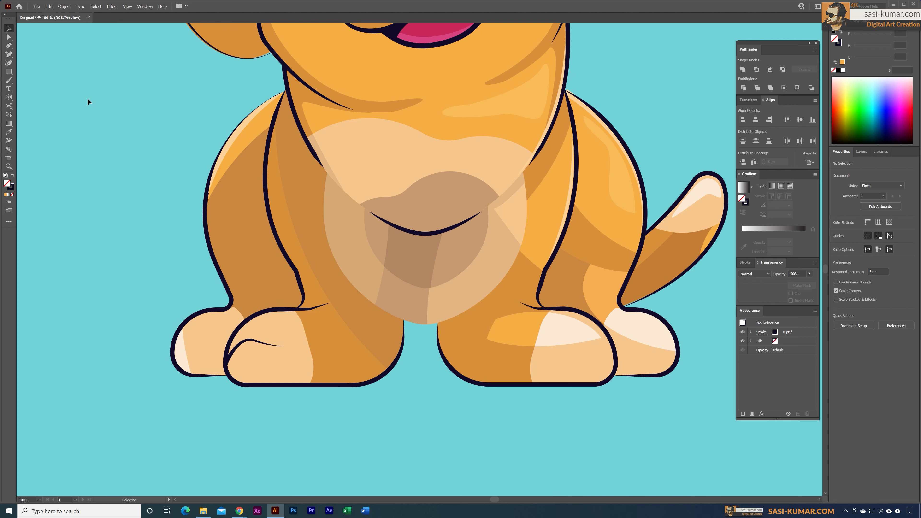
pyautogui.click(254, 342)
pyautogui.moveTo(284, 338); pyautogui.dragTo(255, 345)
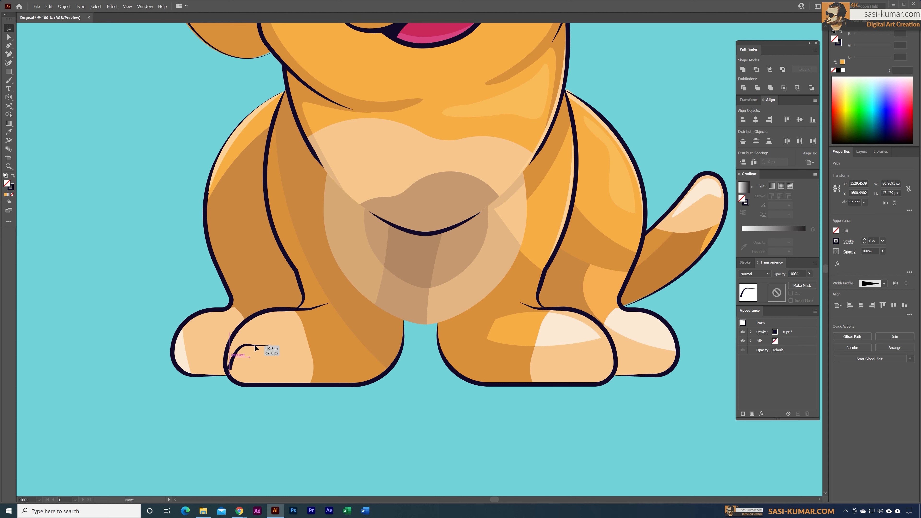
# Copy the tapered toe line onto the adjacent hind paw and align both toe lines with their paw outlines
pyautogui.hotkey('ctrl', '+')
pyautogui.hotkey('ctrl', '+')
pyautogui.hotkey('ctrl', '+')
pyautogui.moveTo(372, 252); pyautogui.dragTo(201, 221)
pyautogui.moveTo(312, 176); pyautogui.dragTo(314, 206)
pyautogui.hotkey('ctrl', 'z')
pyautogui.click(262, 197)
pyautogui.moveTo(264, 203); pyautogui.dragTo(272, 212)
pyautogui.click(109, 286)
pyautogui.hotkey('ctrl', '-')
pyautogui.hotkey('ctrl', '-')
pyautogui.hotkey('ctrl', '-')
pyautogui.hotkey('ctrl', '-')
pyautogui.hotkey('ctrl', '-')
pyautogui.hotkey('ctrl', '-')
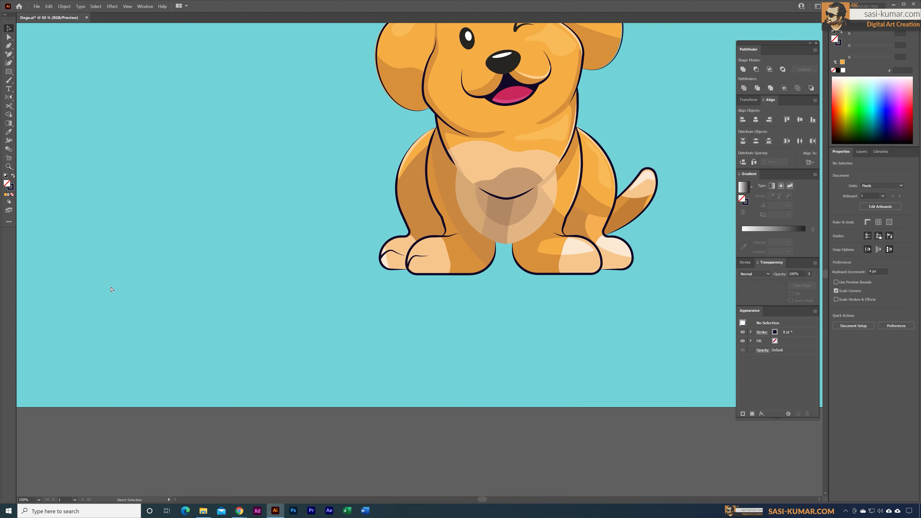
# Copy the front paw's toe line to the paws on the tail side and reflect the copy across the vertical axis
pyautogui.hotkey('ctrl', '+')
pyautogui.moveTo(473, 277); pyautogui.dragTo(372, 302)
pyautogui.click(215, 298)
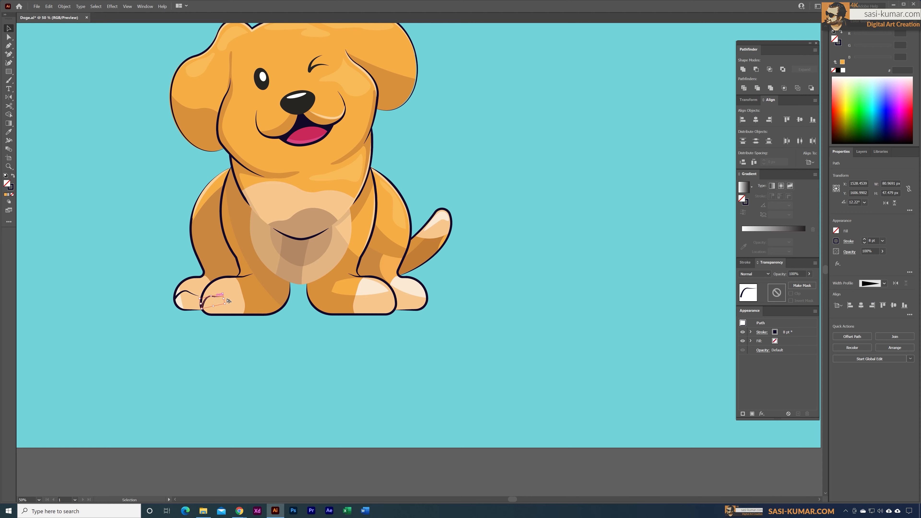
pyautogui.moveTo(215, 297); pyautogui.dragTo(399, 295)
pyautogui.hotkey('ctrl', '+')
pyautogui.hotkey('ctrl', '+')
pyautogui.hotkey('ctrl', '+')
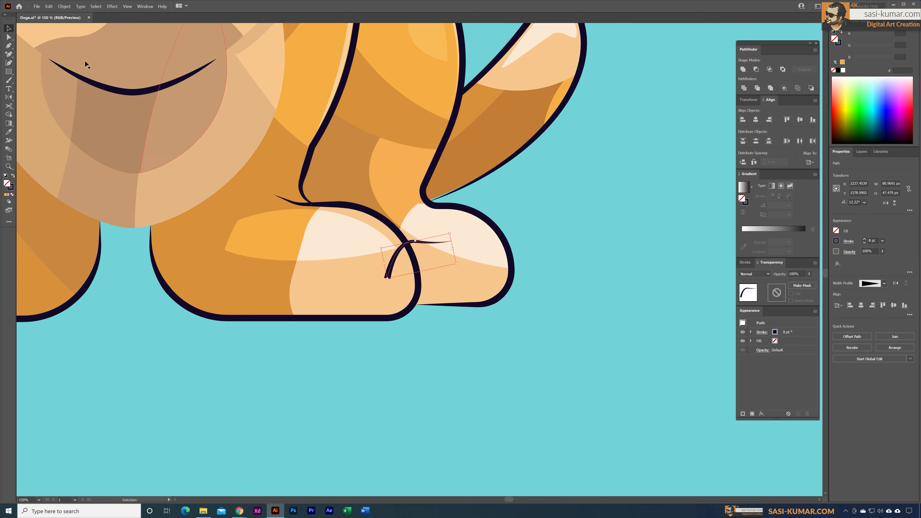
pyautogui.doubleClick(9, 97)
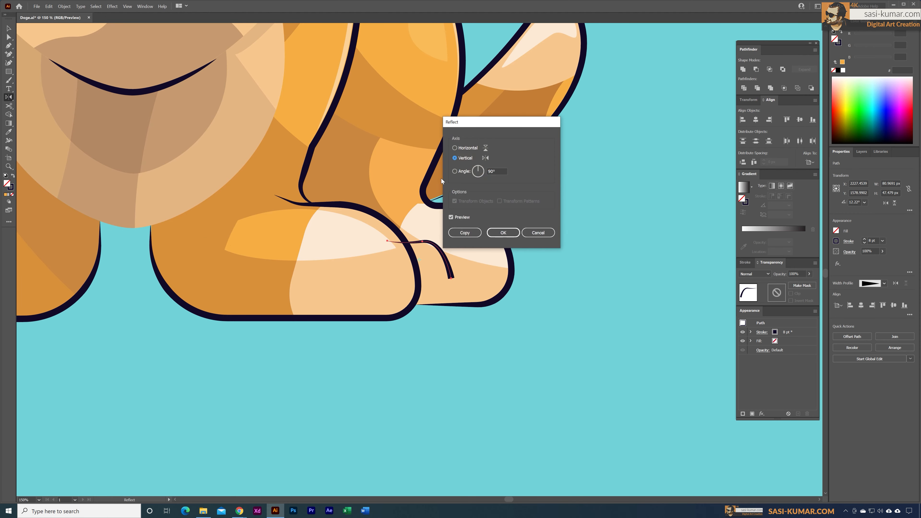
pyautogui.click(497, 232)
# Resize the mirrored toe line to about 87 by 40 px and fit it against the tail-side front paw's outer outline
pyautogui.press('a')
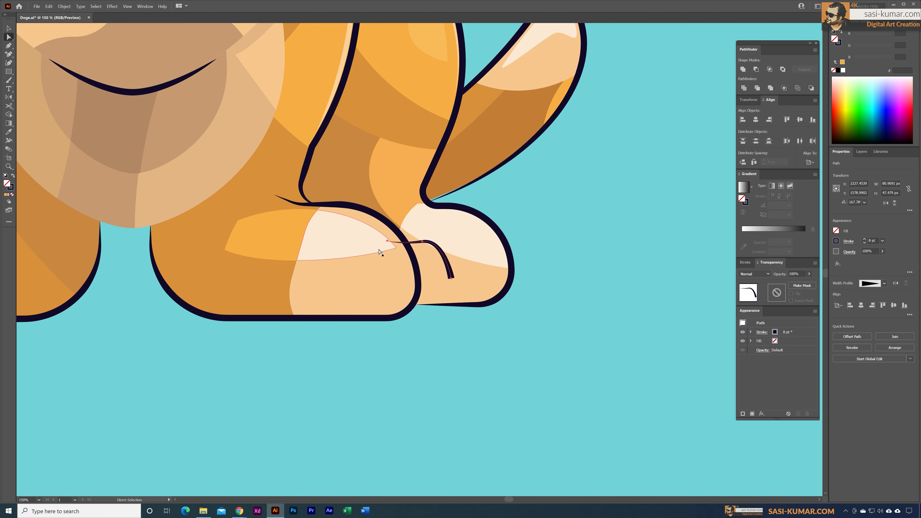
pyautogui.click(423, 241)
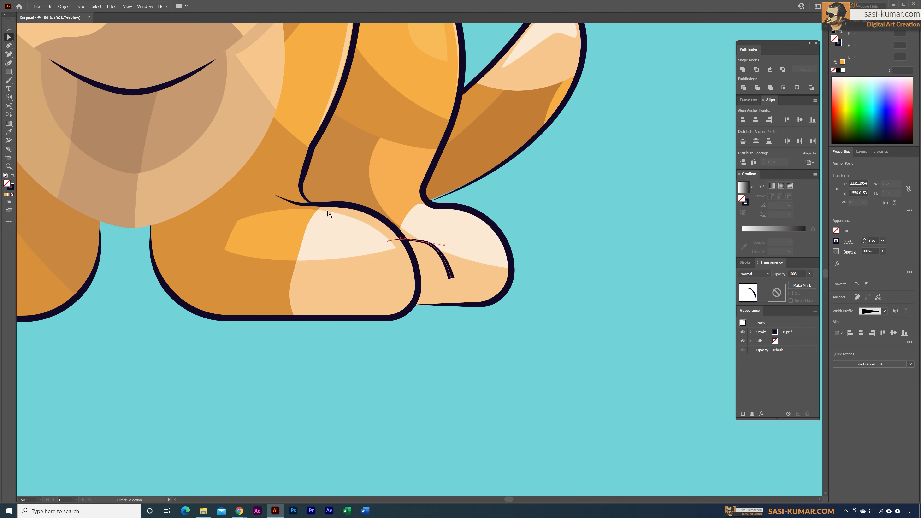
pyautogui.click(9, 28)
pyautogui.moveTo(446, 267); pyautogui.dragTo(409, 269)
pyautogui.hotkey('ctrl', '=')
# Copy the mirrored toe line onto the tail-side hind paw and adjust its thick end to meet the outline
pyautogui.moveTo(498, 239)
pyautogui.mouseDown()
pyautogui.moveTo(500, 227)
pyautogui.moveTo(462, 250)
pyautogui.moveTo(653, 216)
pyautogui.mouseUp()
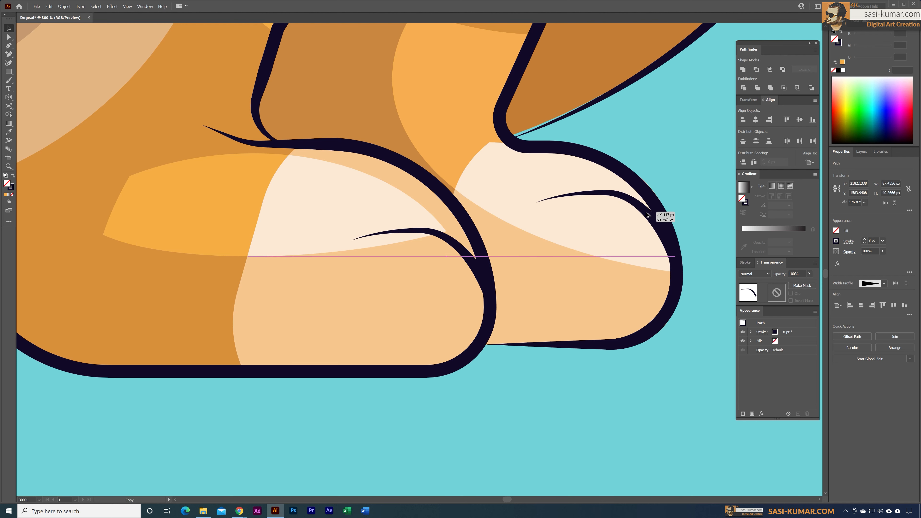
pyautogui.click(683, 383)
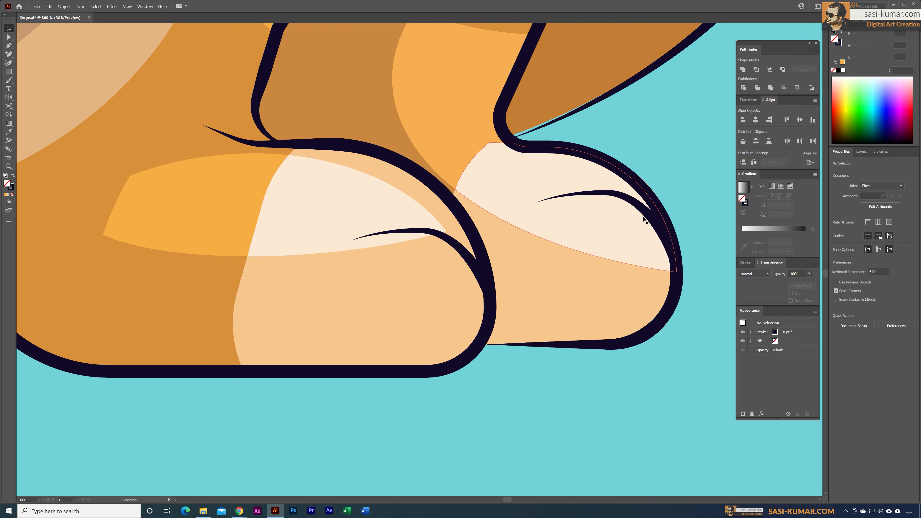
pyautogui.click(647, 207)
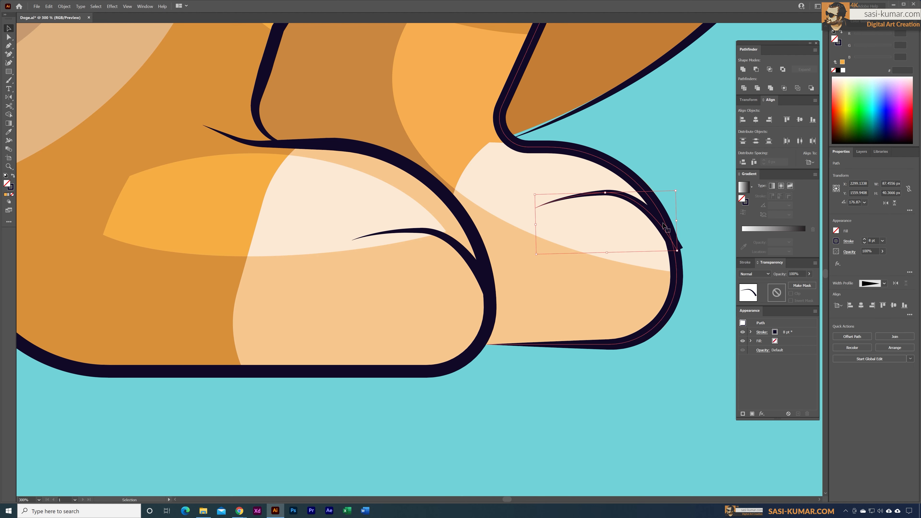
pyautogui.moveTo(677, 247); pyautogui.dragTo(669, 225)
pyautogui.click(696, 213)
pyautogui.hotkey('ctrl', '0')
pyautogui.hotkey('ctrl', '+')
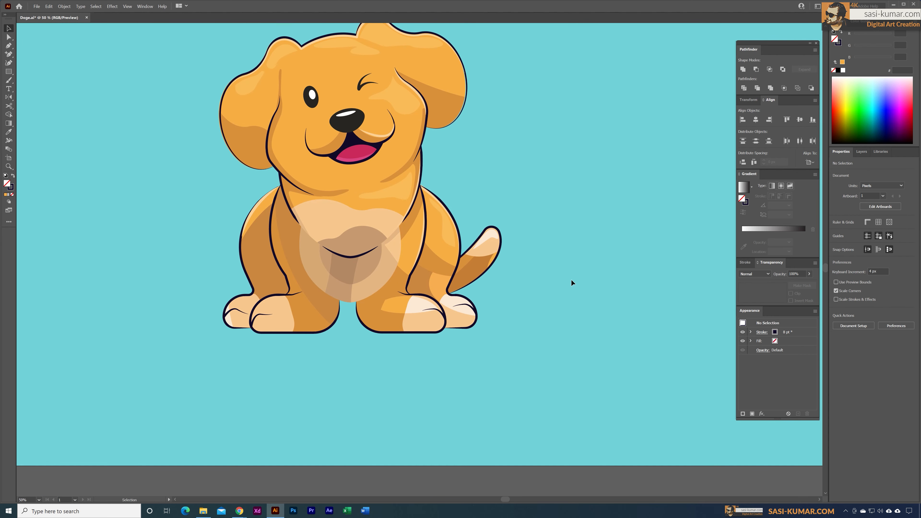
# Draw an open curved path across the light tail tip up to its outer outline, about 75 by 45 px
pyautogui.scroll(2, 572, 276)
pyautogui.hotkey('ctrl', '+')
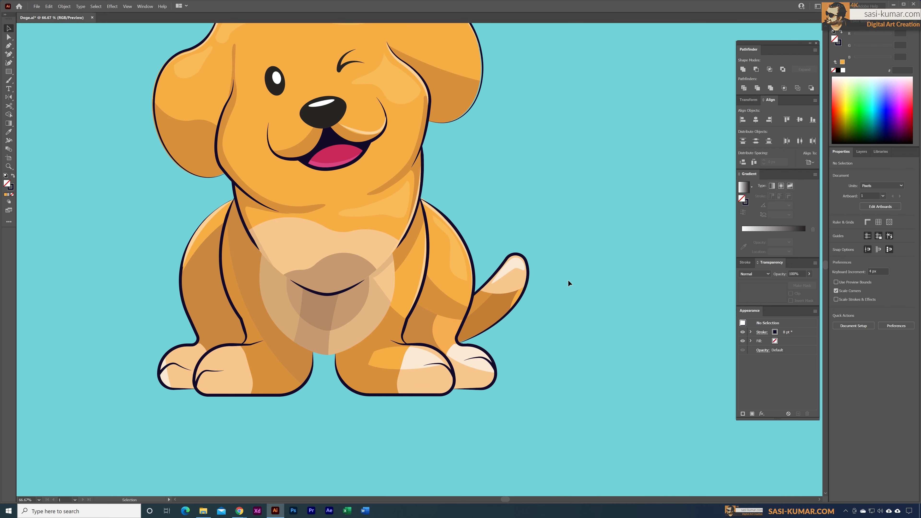
pyautogui.scroll(1, 641, 276)
pyautogui.hotkey('ctrl', '+')
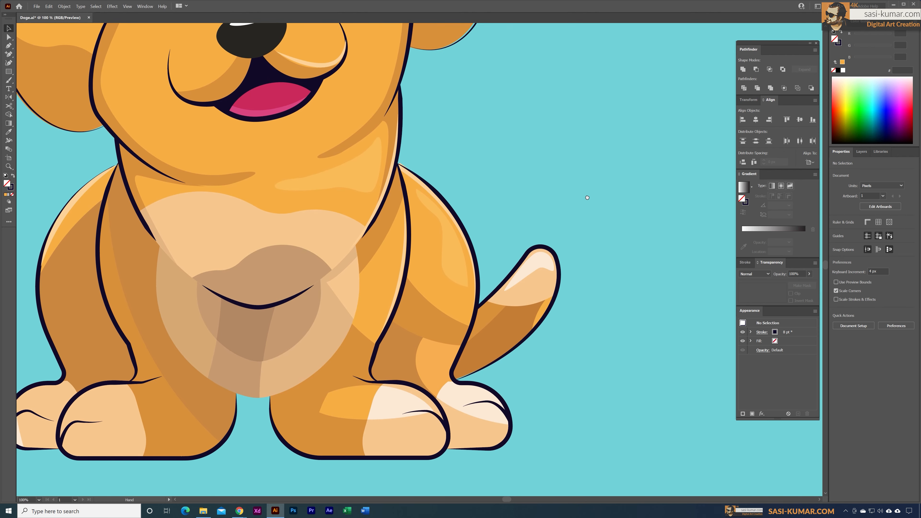
pyautogui.scroll(1, 644, 227)
pyautogui.hotkey('ctrl', '+')
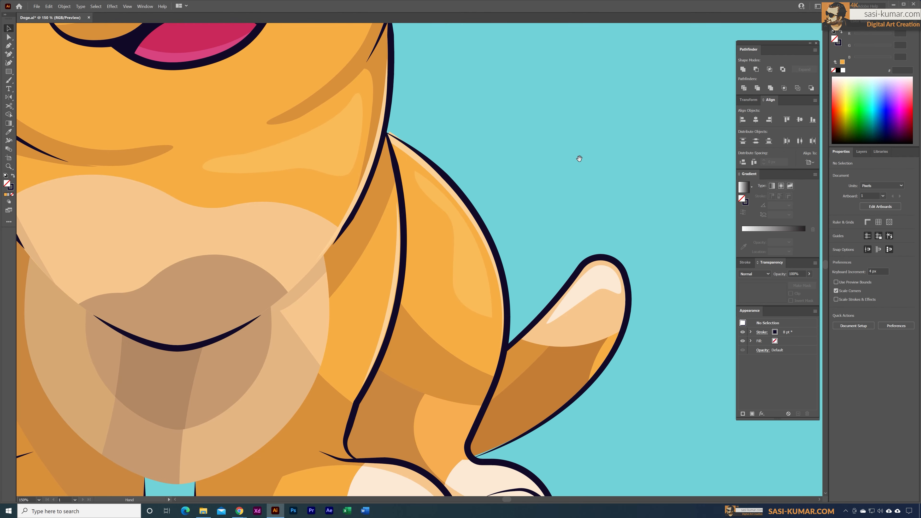
pyautogui.click(552, 277)
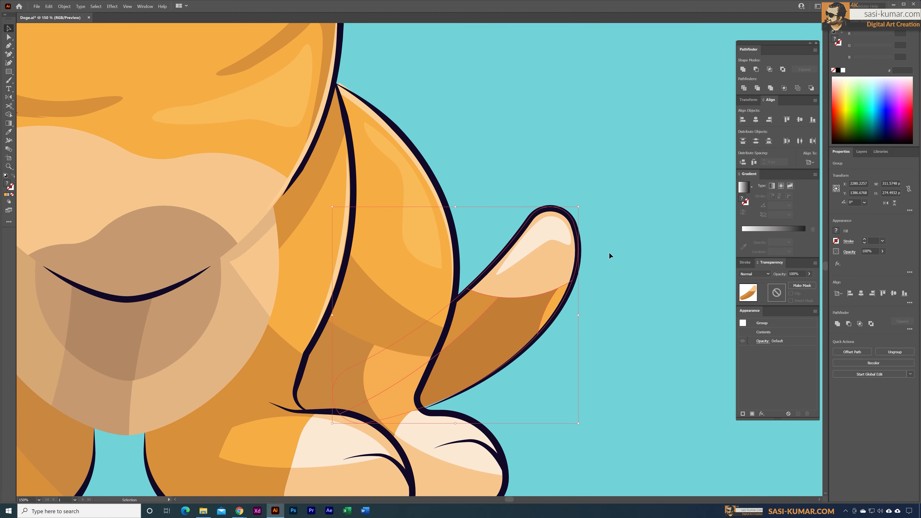
pyautogui.click(608, 252)
pyautogui.scroll(-2, 609, 252)
pyautogui.click(8, 47)
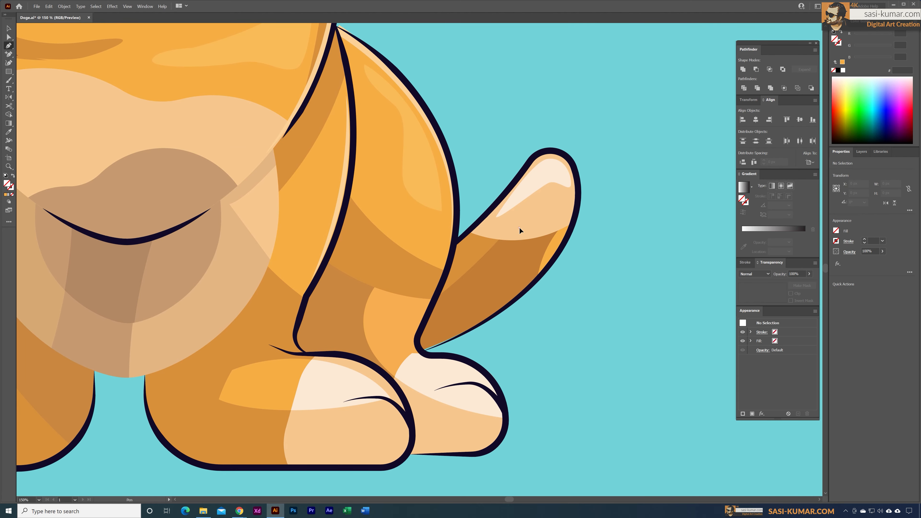
pyautogui.click(519, 227)
pyautogui.moveTo(579, 193); pyautogui.dragTo(582, 162)
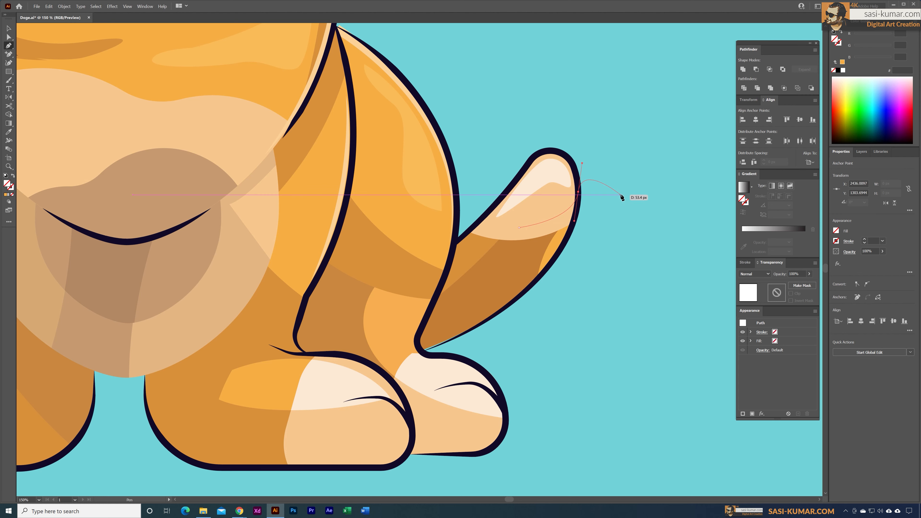
pyautogui.press('Escape')
# Give the curved tail-tip path the dark 8 pt outline stroke of the paws
pyautogui.press('i')
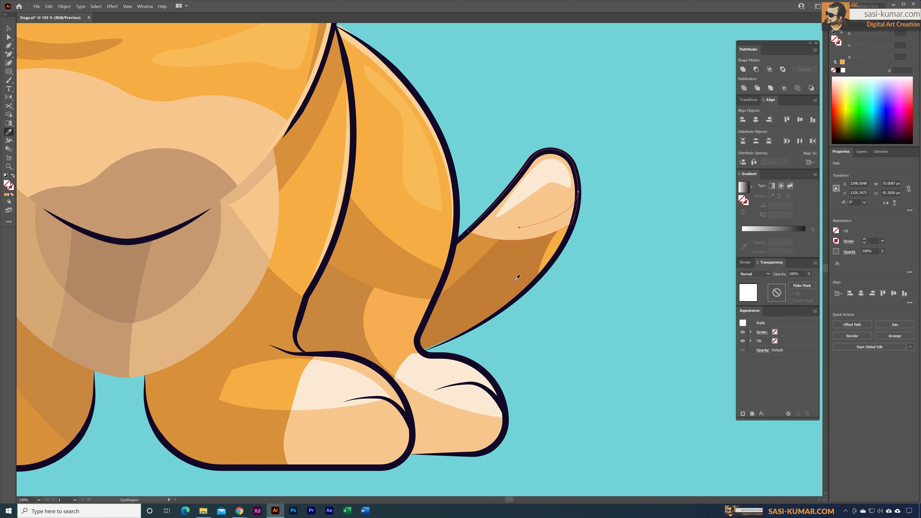
pyautogui.click(480, 387)
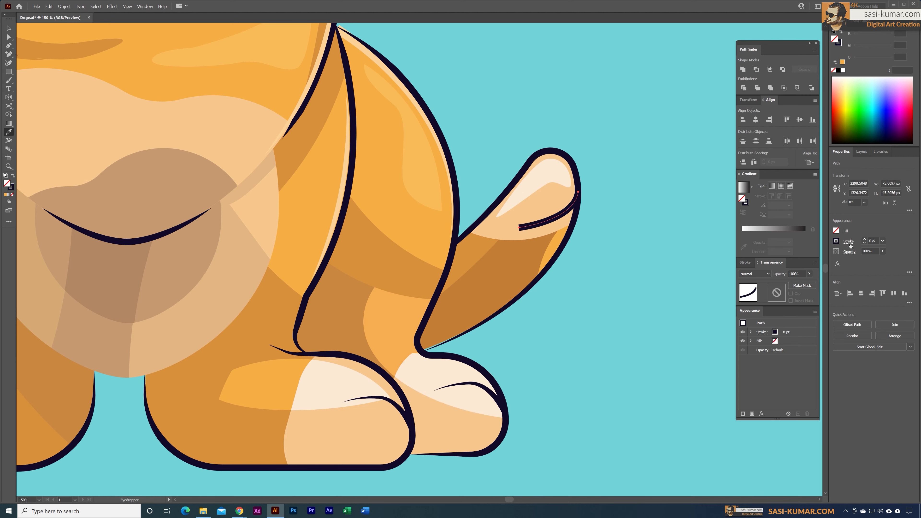
pyautogui.press('v')
pyautogui.click(627, 201)
pyautogui.hotkey('ctrl', '-')
pyautogui.hotkey('ctrl', '-')
pyautogui.hotkey('ctrl', '-')
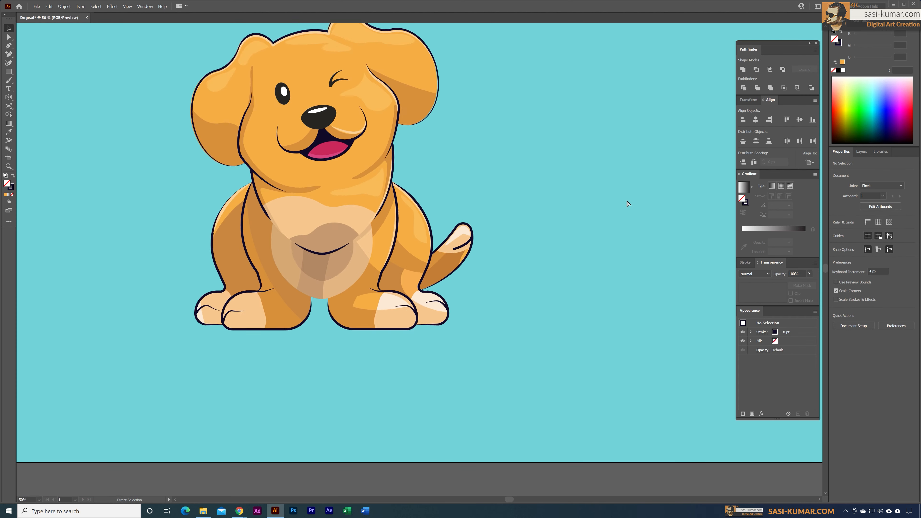
# Isolate the lower belly shading group beneath the curved chest line for editing
pyautogui.hotkey('ctrl', '-')
pyautogui.moveTo(513, 77); pyautogui.dragTo(470, 48)
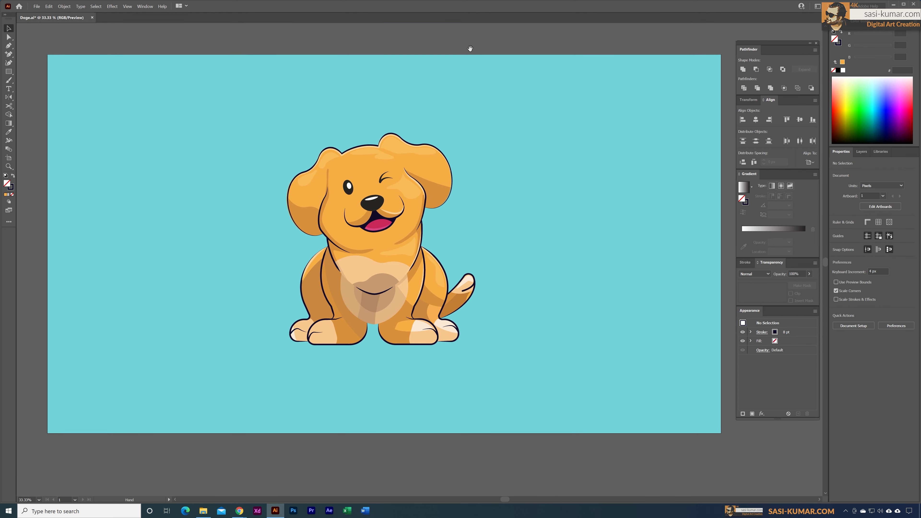
pyautogui.hotkey('ctrl', '+')
pyautogui.click(380, 337)
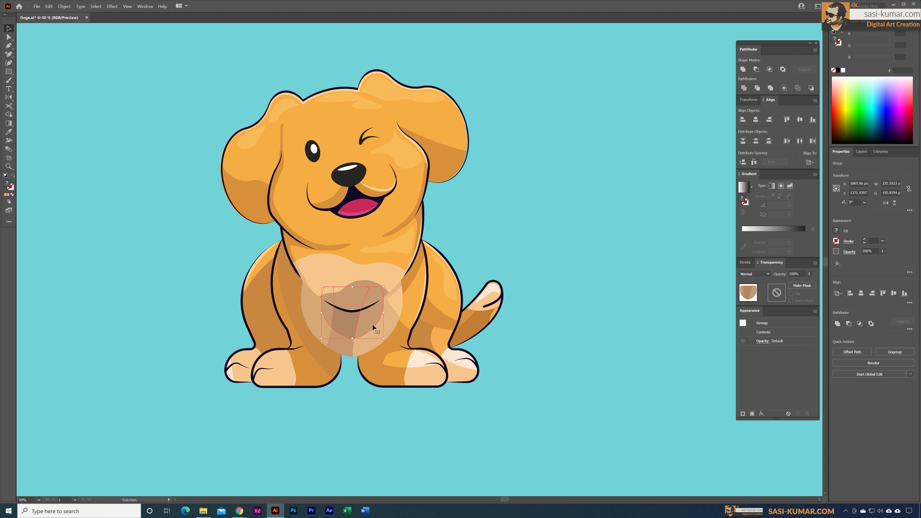
pyautogui.doubleClick(380, 336)
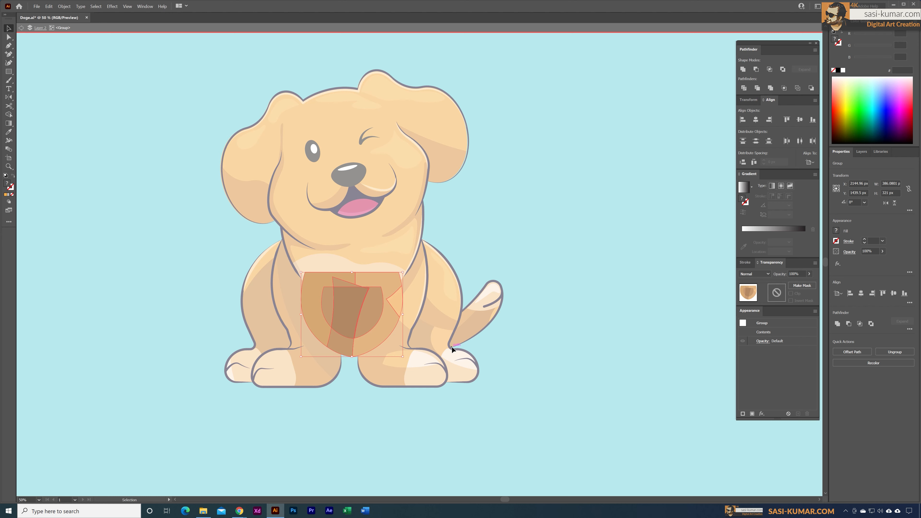
# Apply a Roughen effect with smooth points and a slightly increased absolute size to the lower belly shading, then leave isolation
pyautogui.click(112, 6)
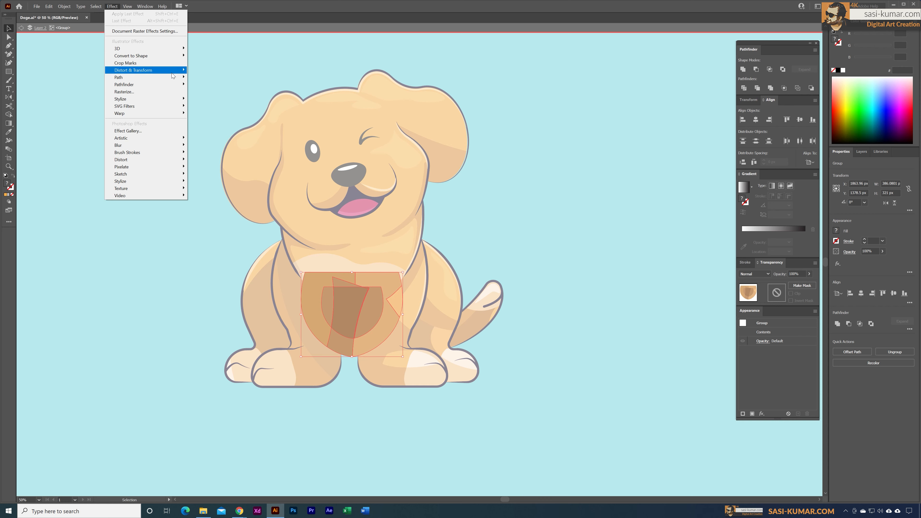
pyautogui.moveTo(172, 75)
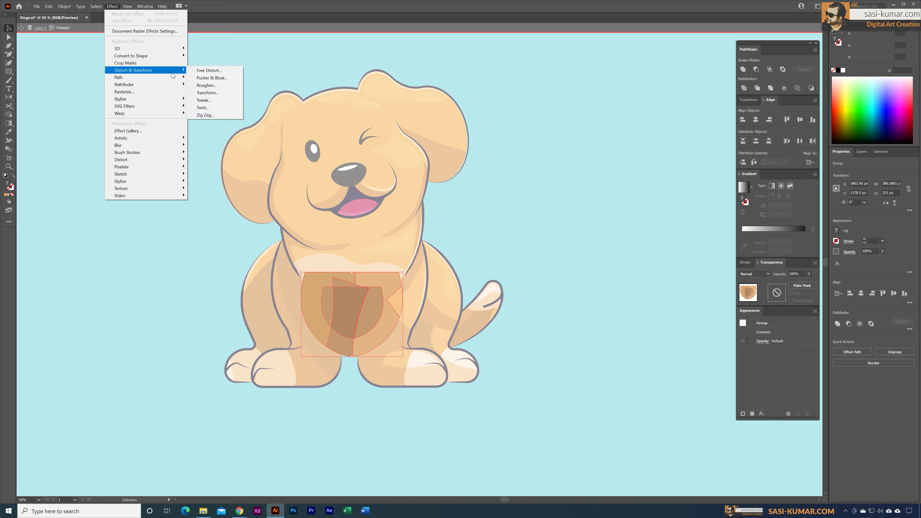
pyautogui.click(215, 87)
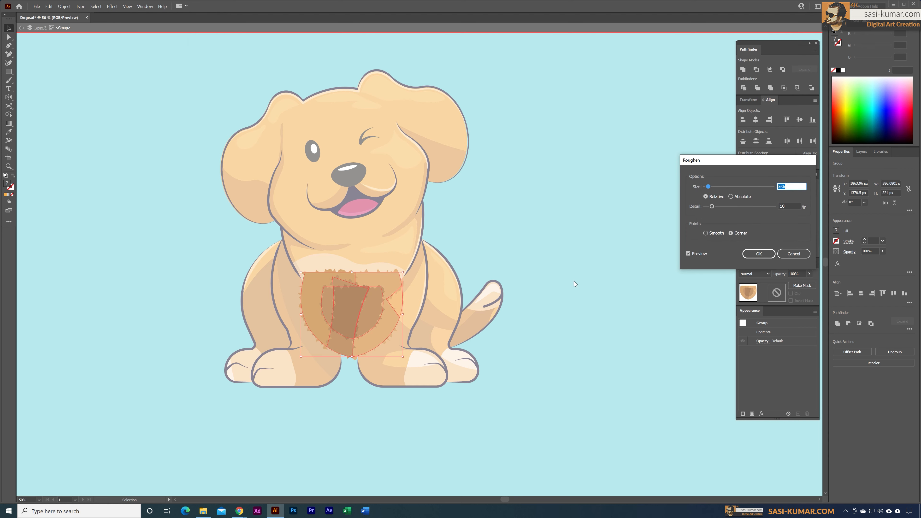
pyautogui.click(713, 235)
pyautogui.moveTo(710, 188); pyautogui.dragTo(711, 185)
pyautogui.click(732, 197)
pyautogui.moveTo(712, 188); pyautogui.dragTo(721, 188)
pyautogui.click(759, 254)
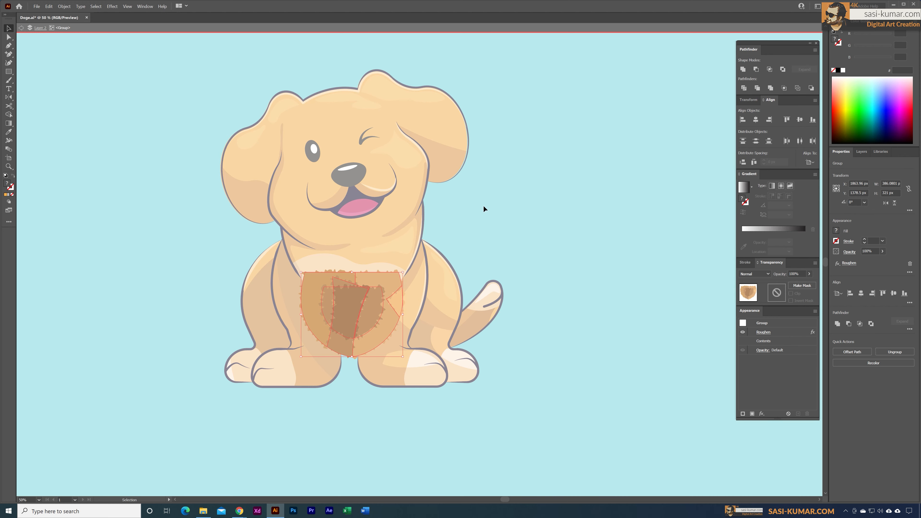
pyautogui.doubleClick(498, 196)
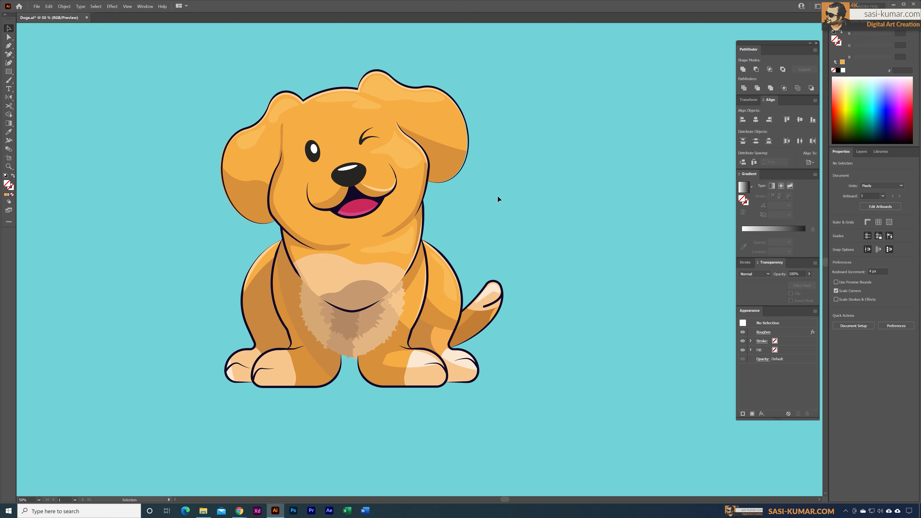
# Group the light upper chest patch with its shading and apply the same Roughen effect to it
pyautogui.click(389, 279)
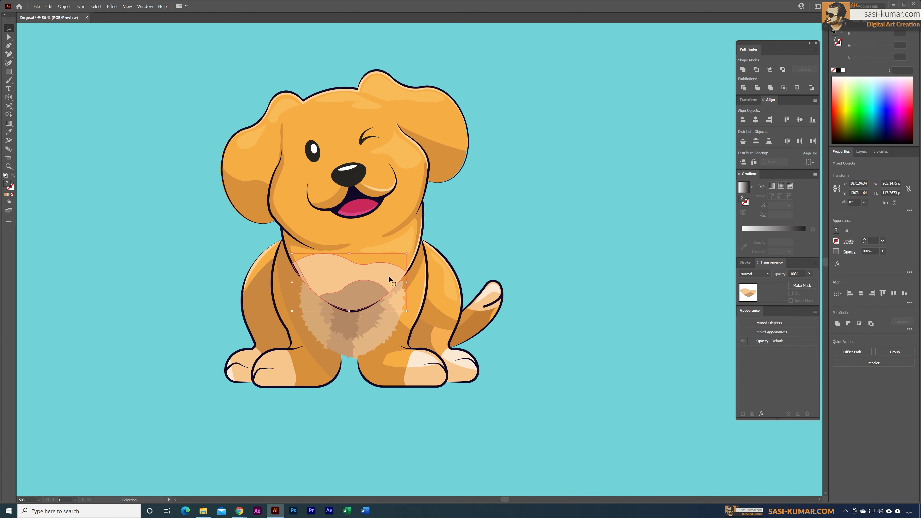
pyautogui.hotkey('ctrl', 'g')
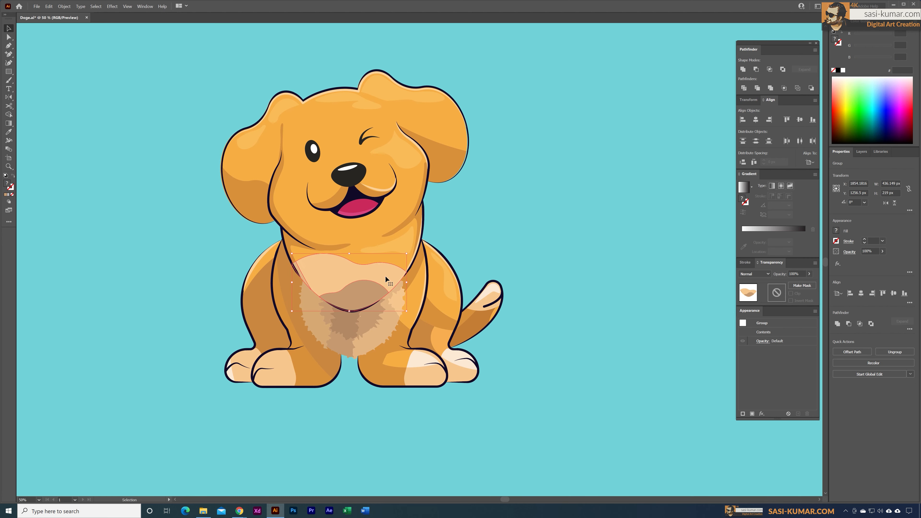
pyautogui.doubleClick(386, 279)
pyautogui.click(386, 279)
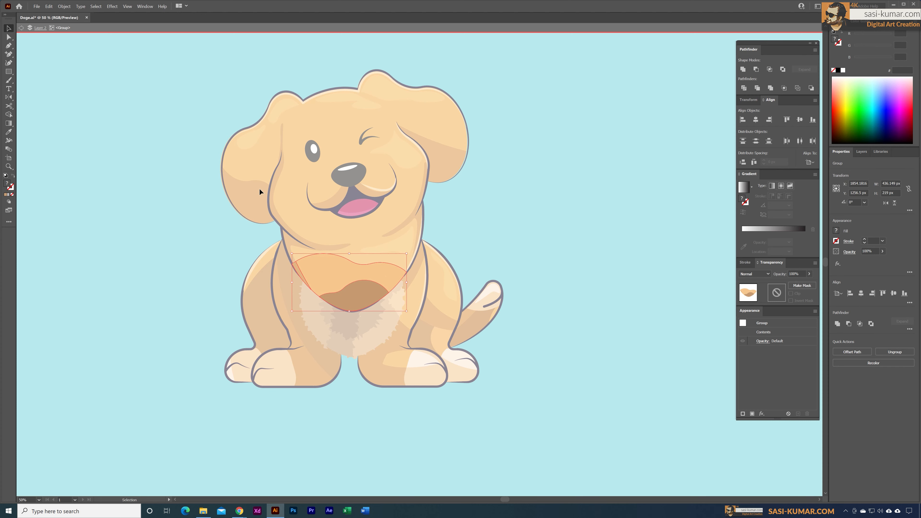
pyautogui.click(108, 7)
pyautogui.click(123, 14)
pyautogui.doubleClick(472, 229)
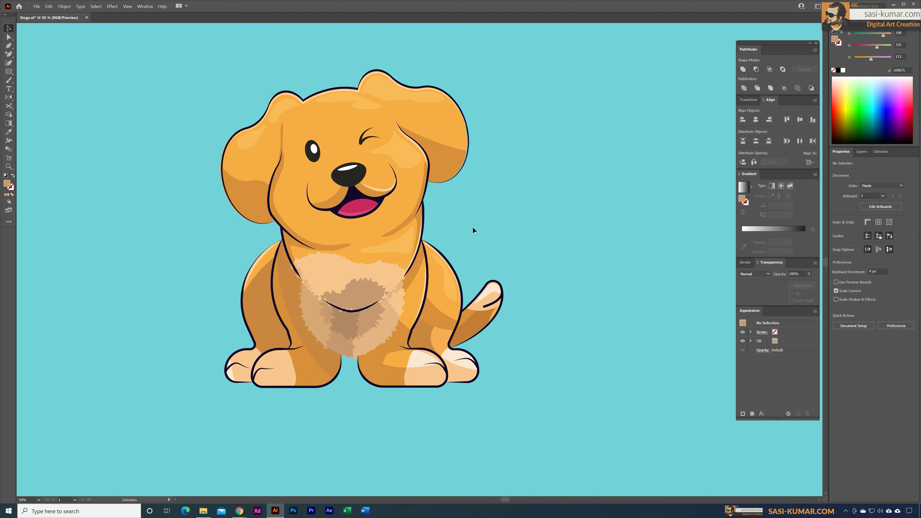